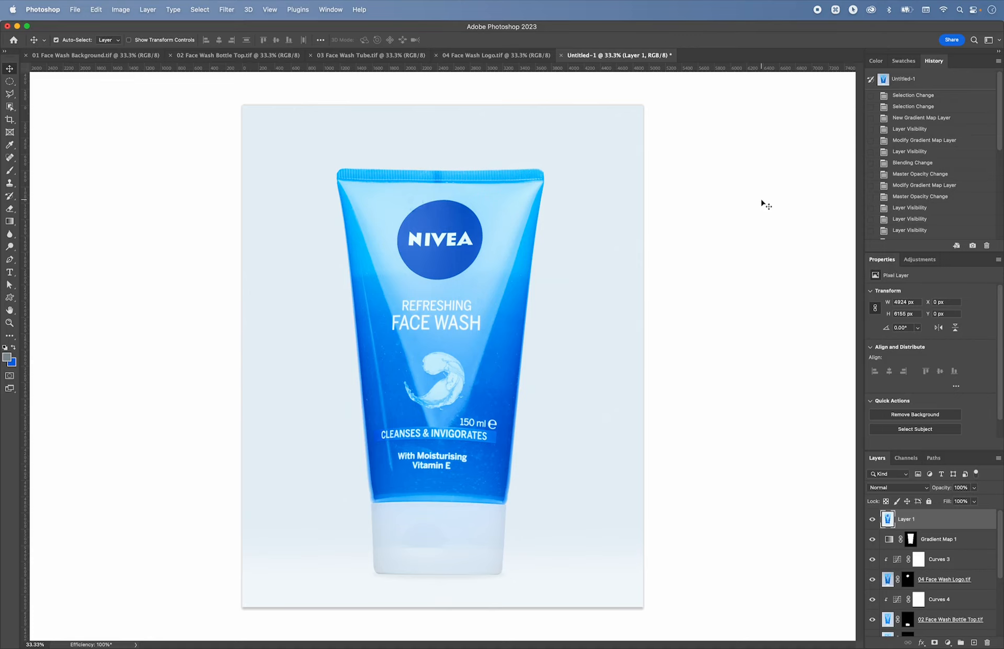
Step: Examine the background, bottle top, tube and logo source images and compare them with the finished composite document
{"action": "left_click", "coordinate": [100, 56]}
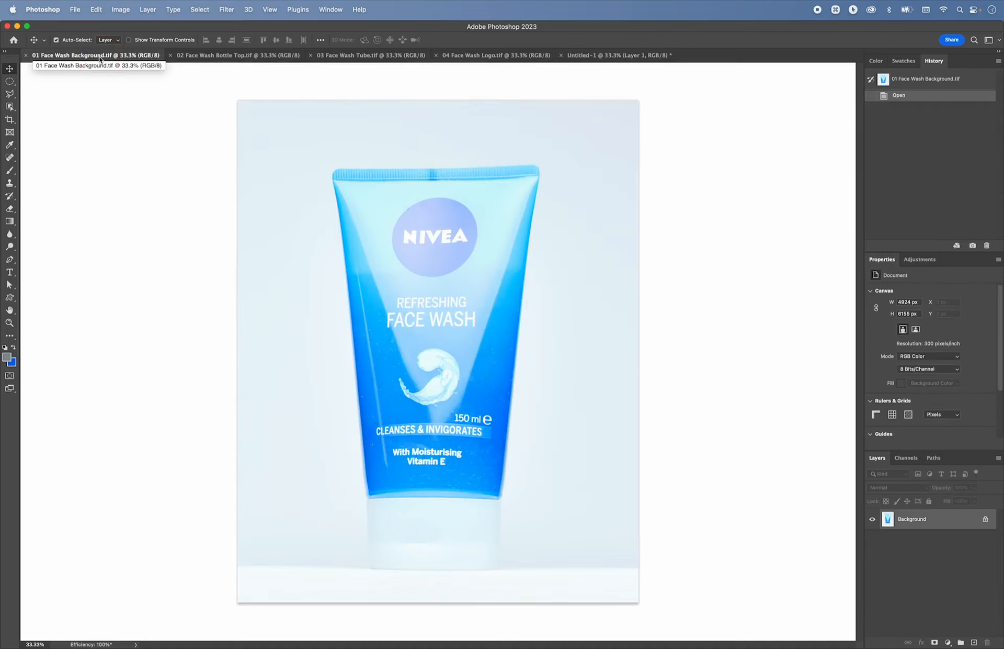
{"action": "left_click", "coordinate": [239, 57]}
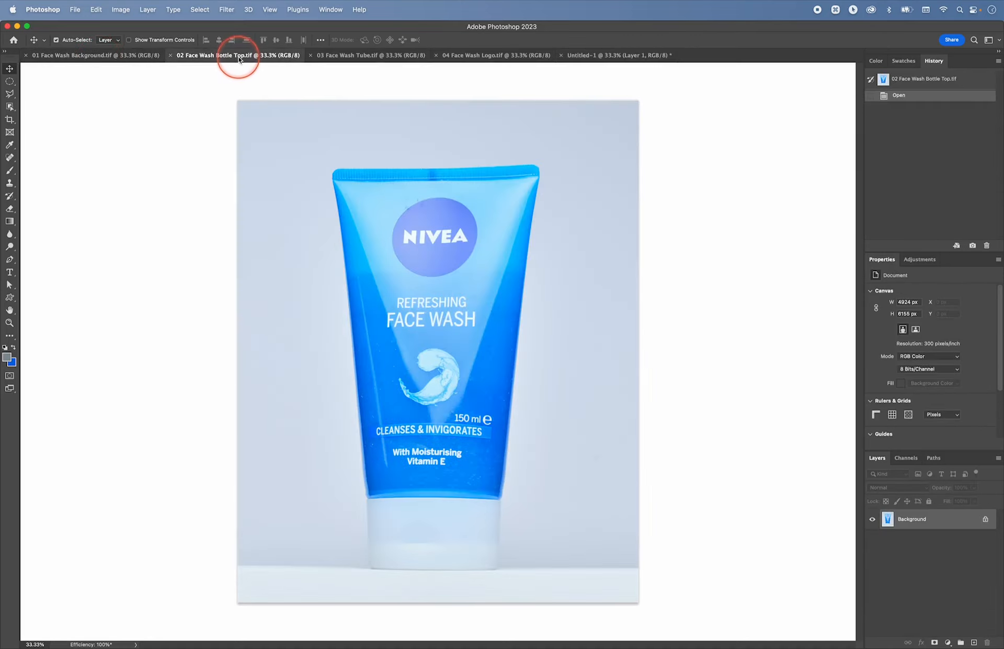
{"action": "left_click", "coordinate": [361, 56]}
{"action": "left_click", "coordinate": [484, 55]}
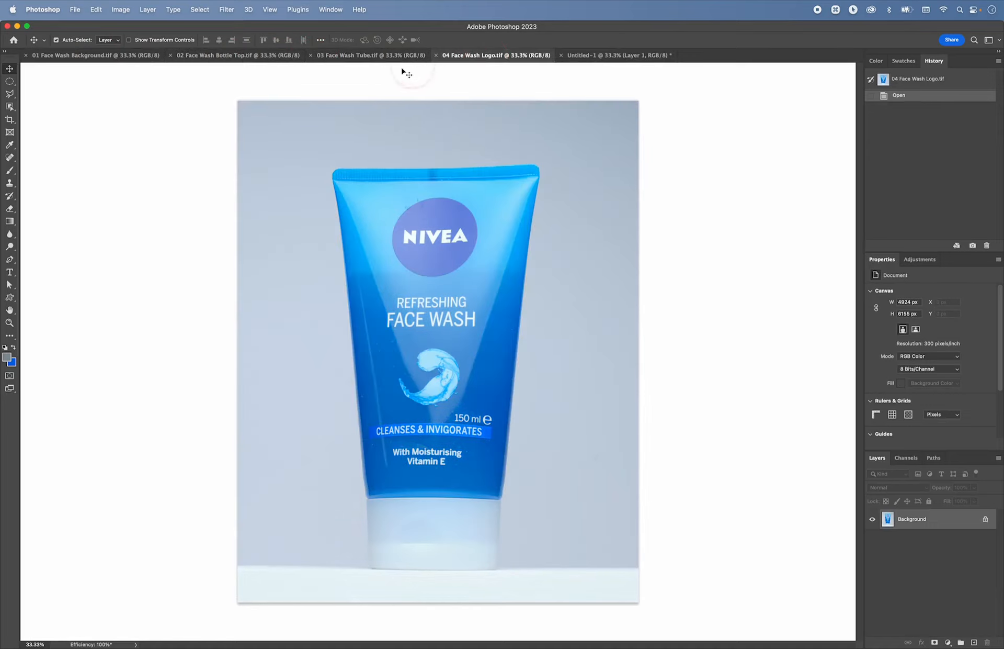
{"action": "left_click", "coordinate": [79, 56]}
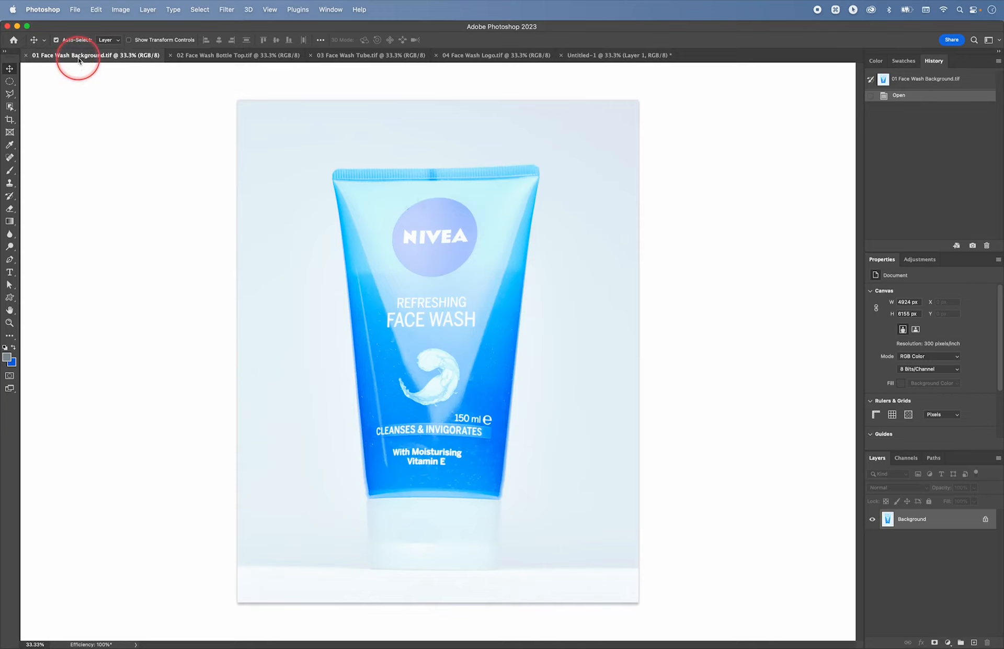
{"action": "left_click", "coordinate": [217, 56]}
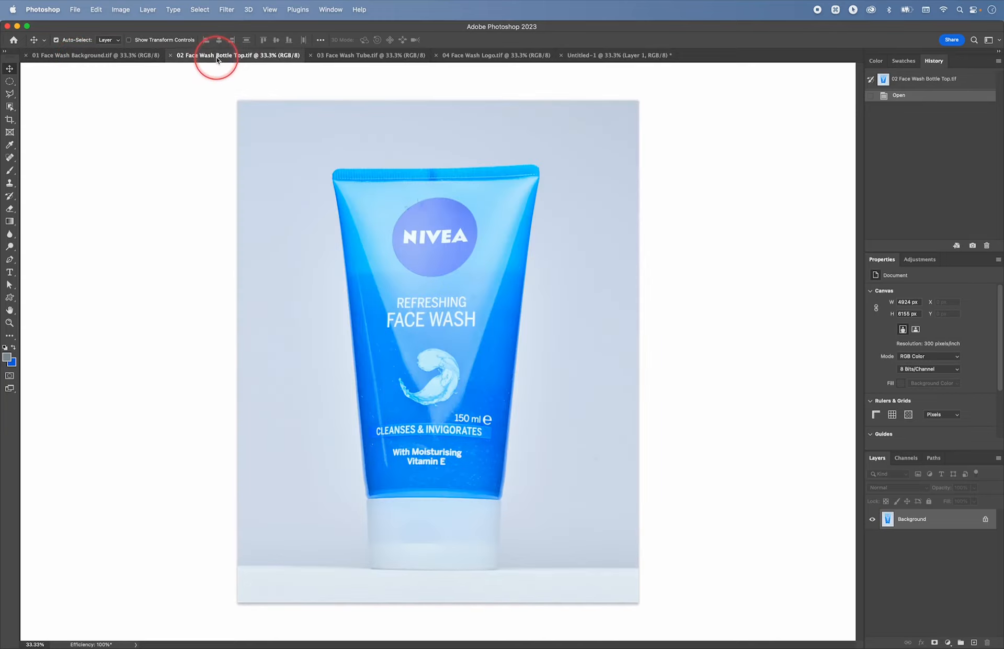
{"action": "left_click", "coordinate": [107, 58]}
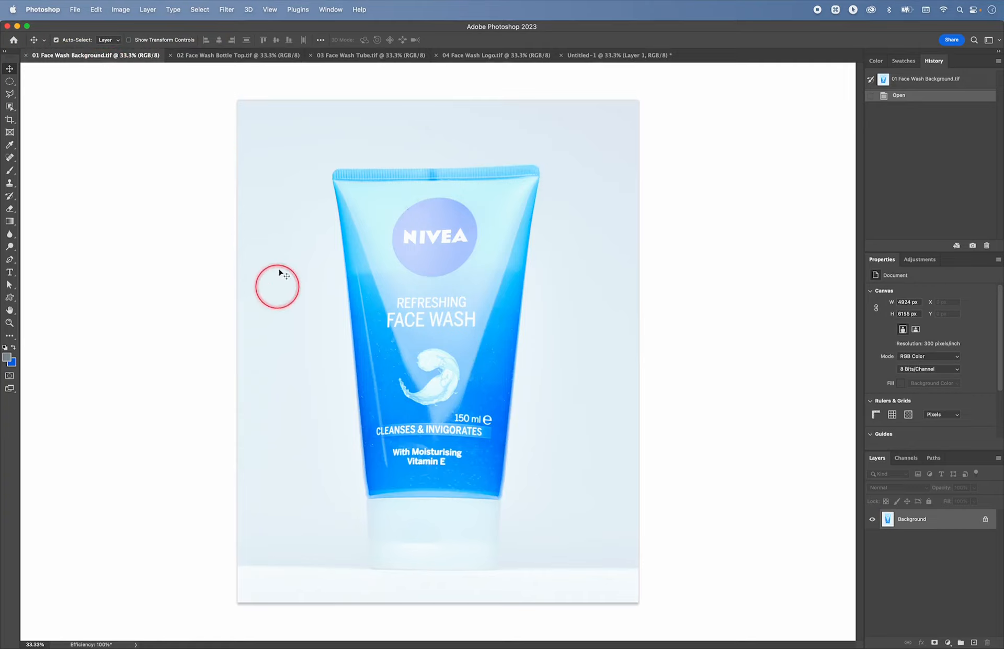
{"action": "left_click", "coordinate": [212, 57]}
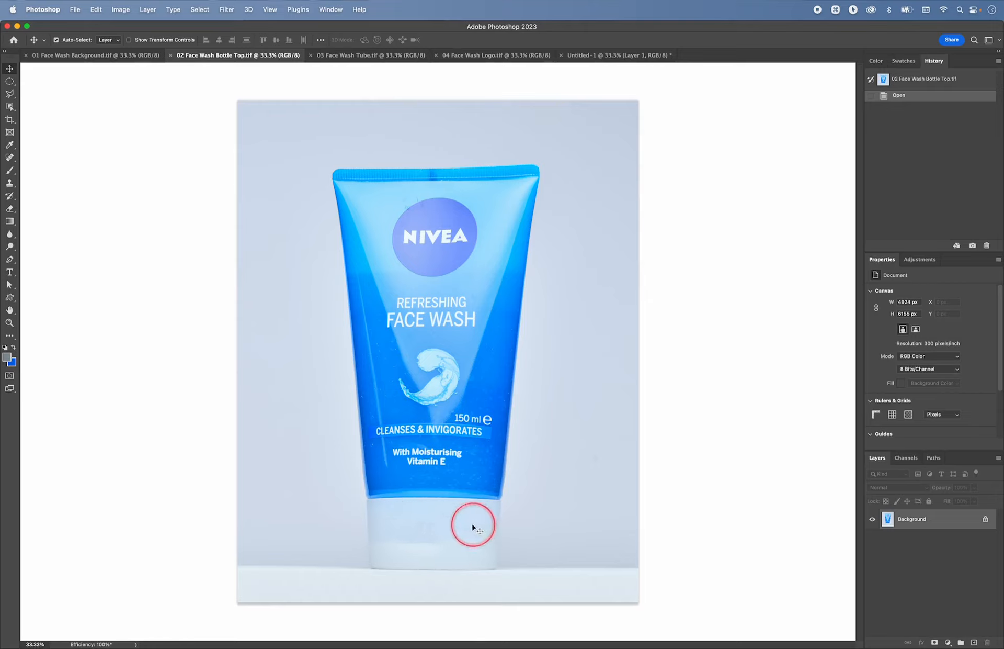
{"action": "left_click", "coordinate": [360, 55]}
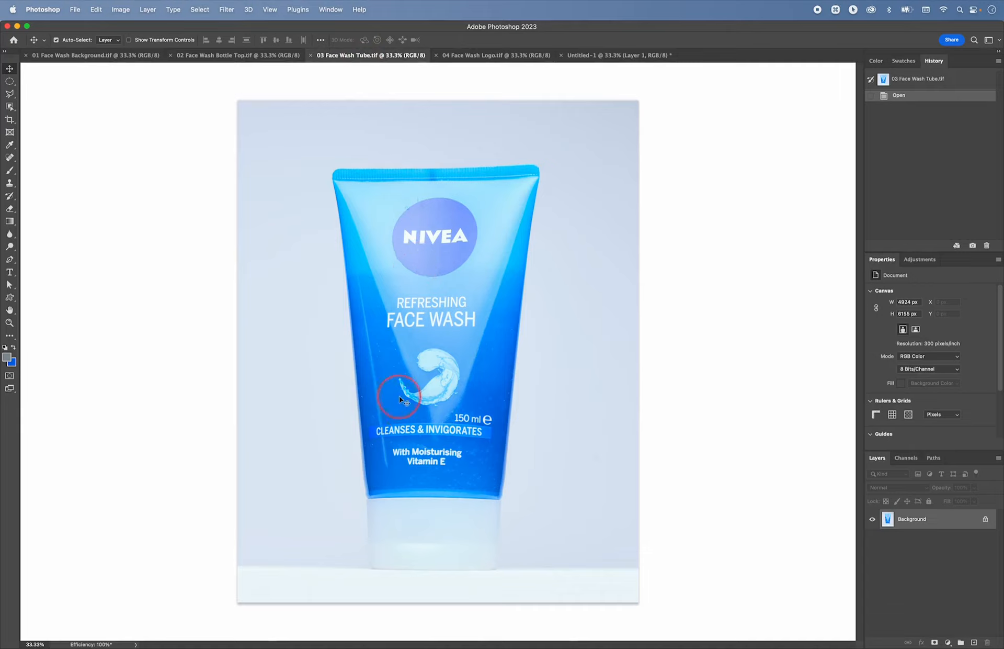
{"action": "left_click", "coordinate": [480, 57]}
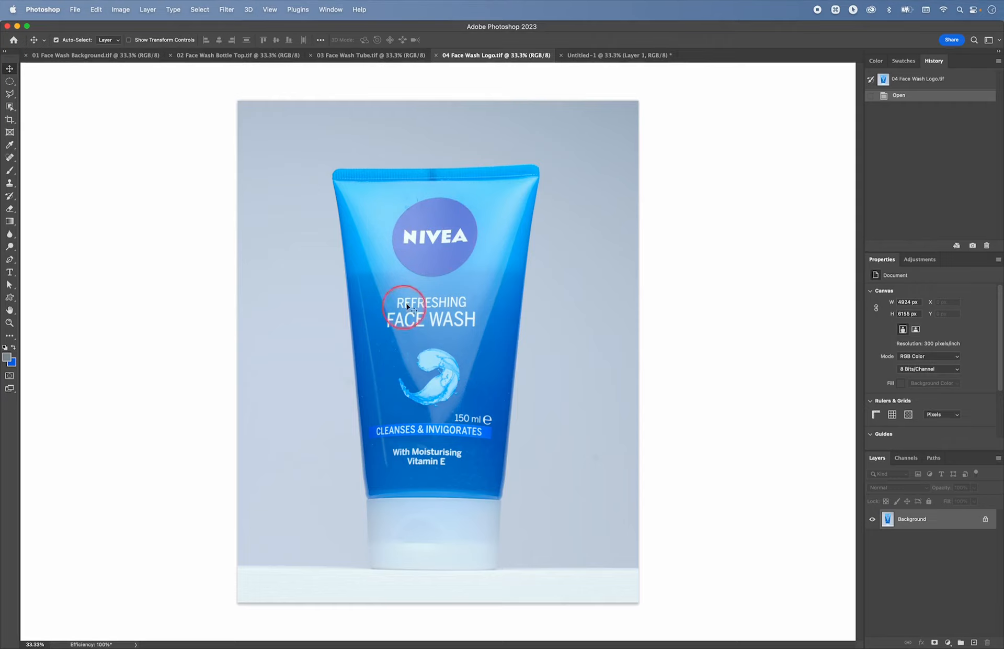
{"action": "left_click", "coordinate": [599, 55]}
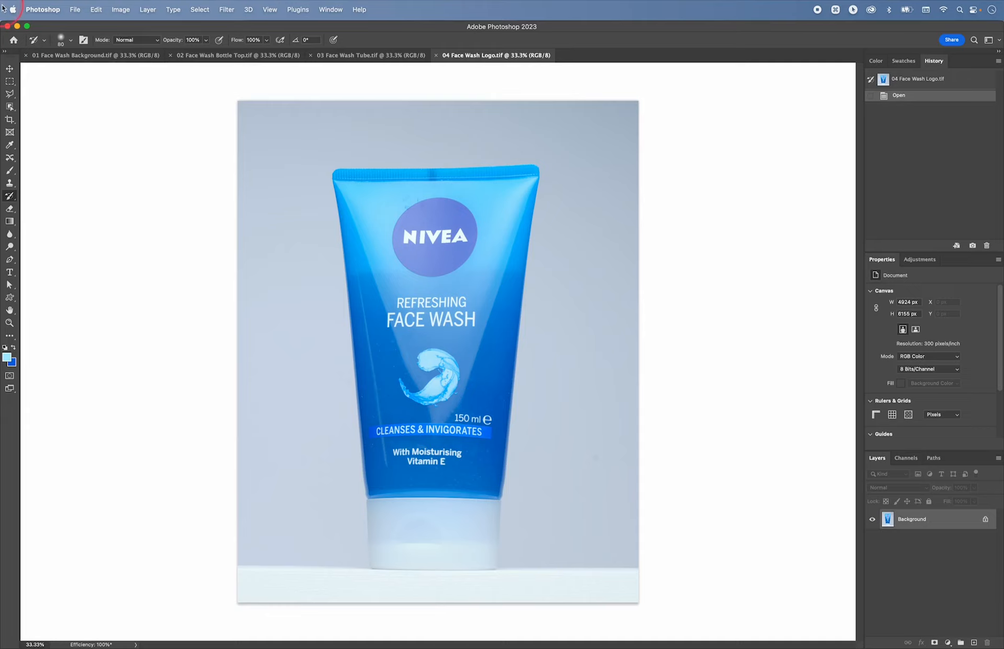
Step: Load the four open face wash files as layers into a single stacked document with the Load Files into Stack script
{"action": "left_click", "coordinate": [75, 9]}
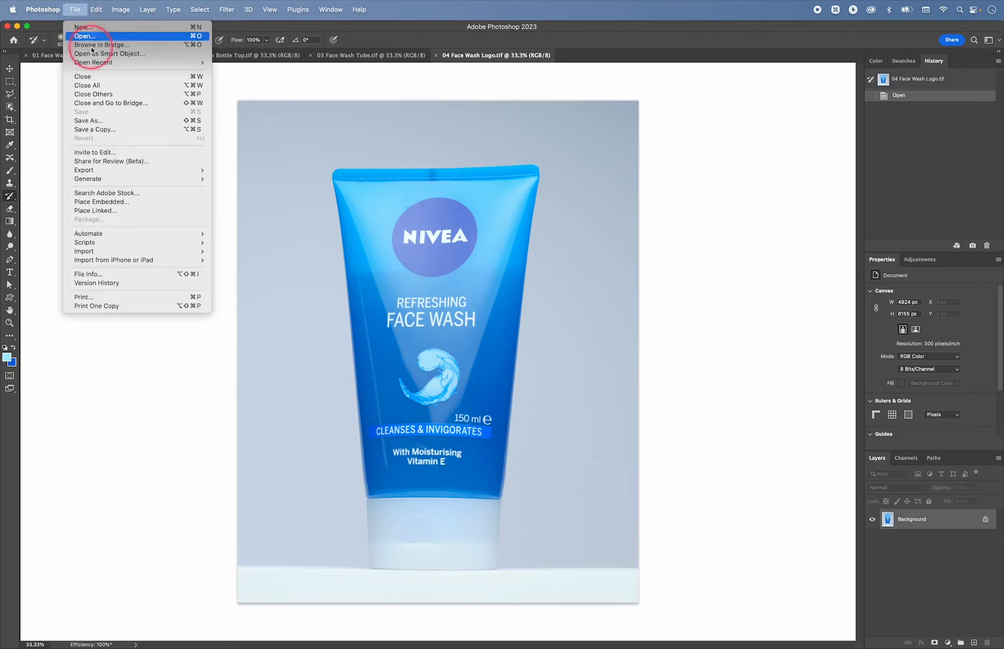
{"action": "mouse_move", "coordinate": [146, 245]}
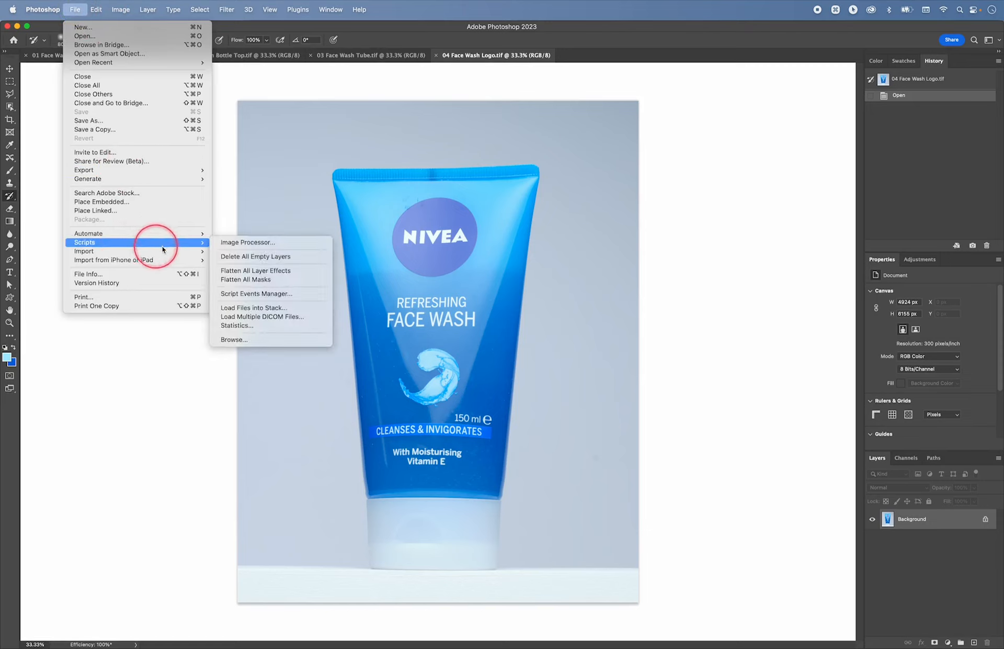
{"action": "left_click", "coordinate": [237, 311]}
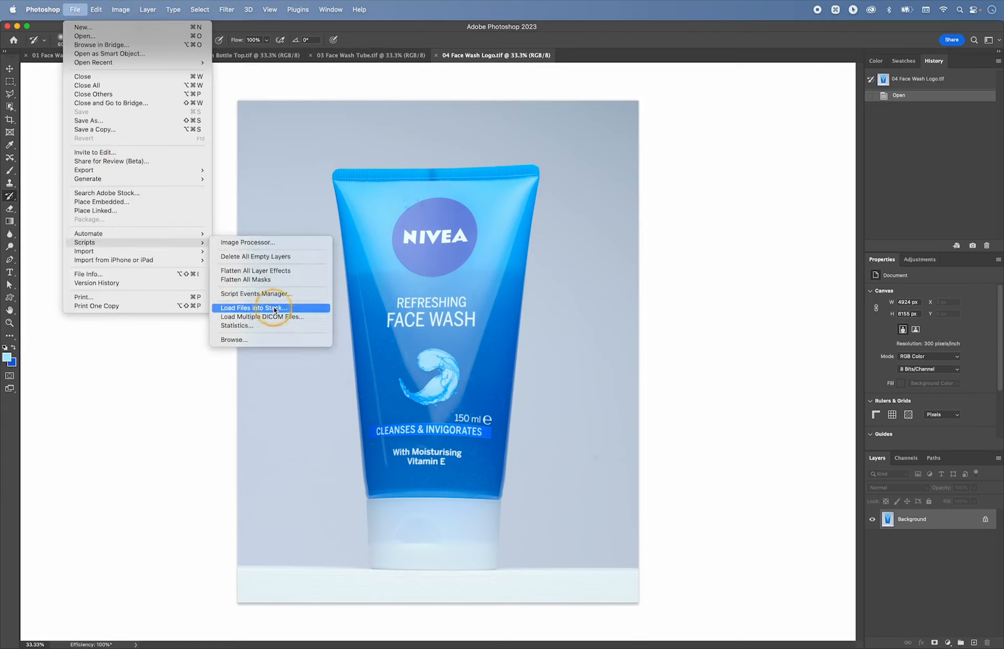
{"action": "left_click", "coordinate": [541, 341]}
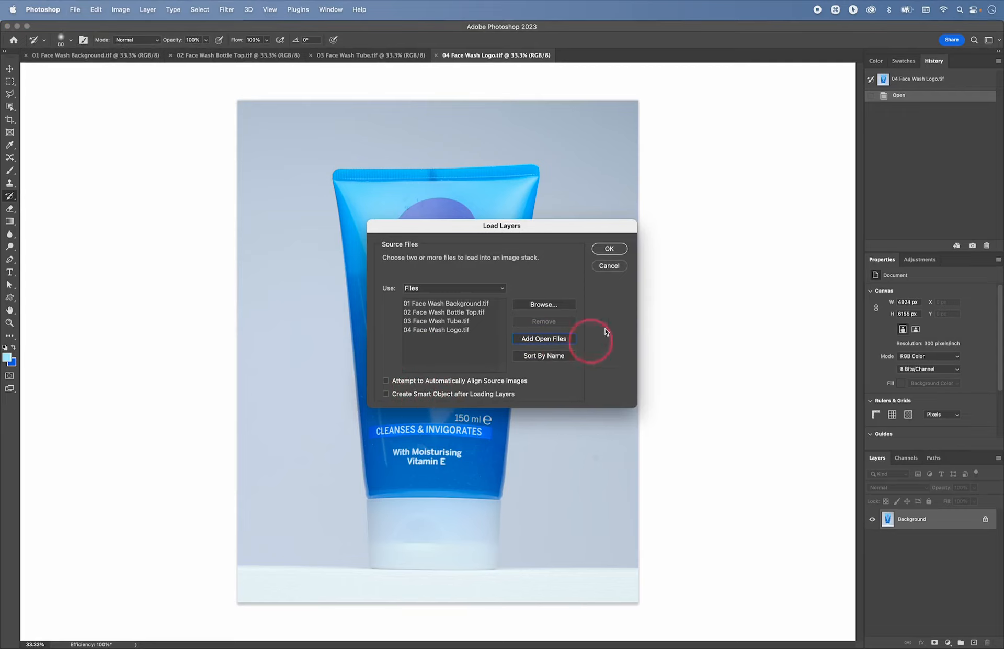
{"action": "left_click", "coordinate": [610, 249]}
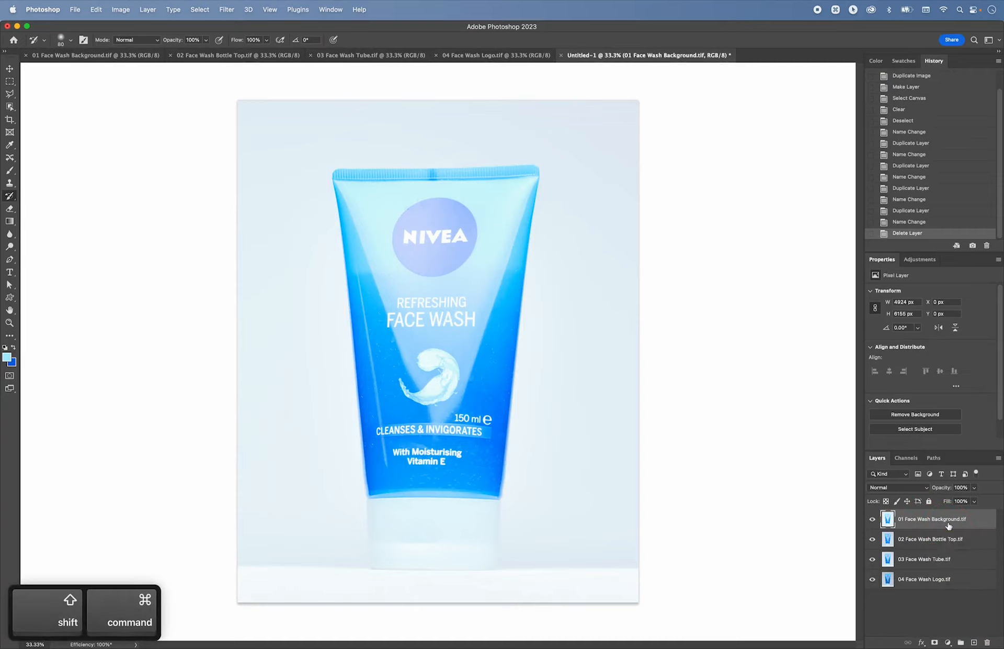
Step: Reorder the layers from bottom to top as 01 Background, 02 Bottle Top, 03 Tube and 04 Logo
{"action": "key", "text": "super+shift+bracketleft"}
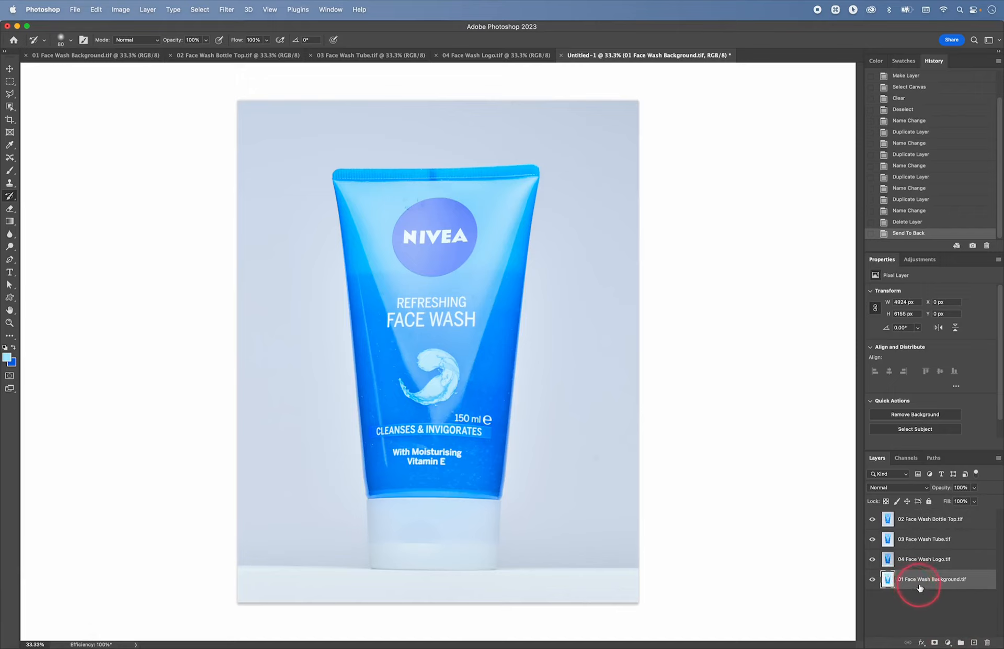
{"action": "double_click", "coordinate": [922, 520]}
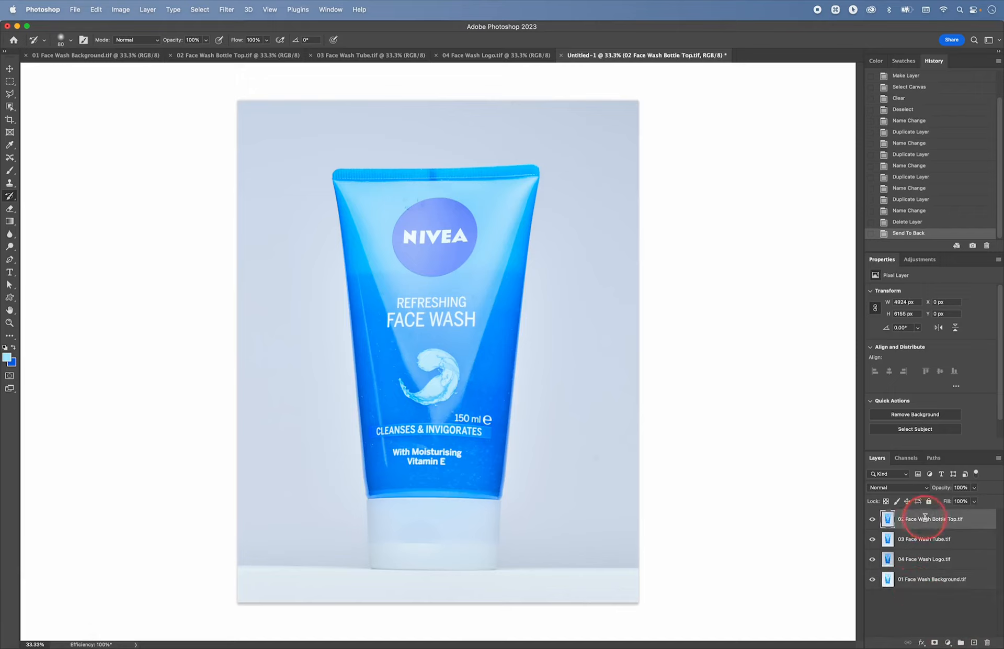
{"action": "left_click_drag", "start_coordinate": [972, 524], "coordinate": [969, 567]}
{"action": "left_click", "coordinate": [963, 523]}
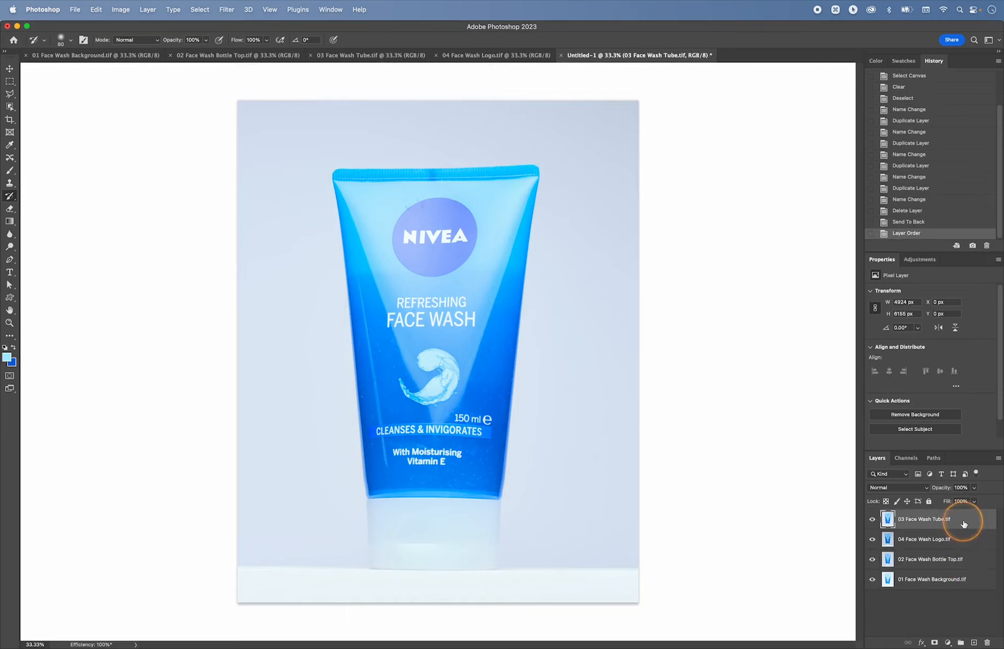
{"action": "key", "text": "super+bracketleft"}
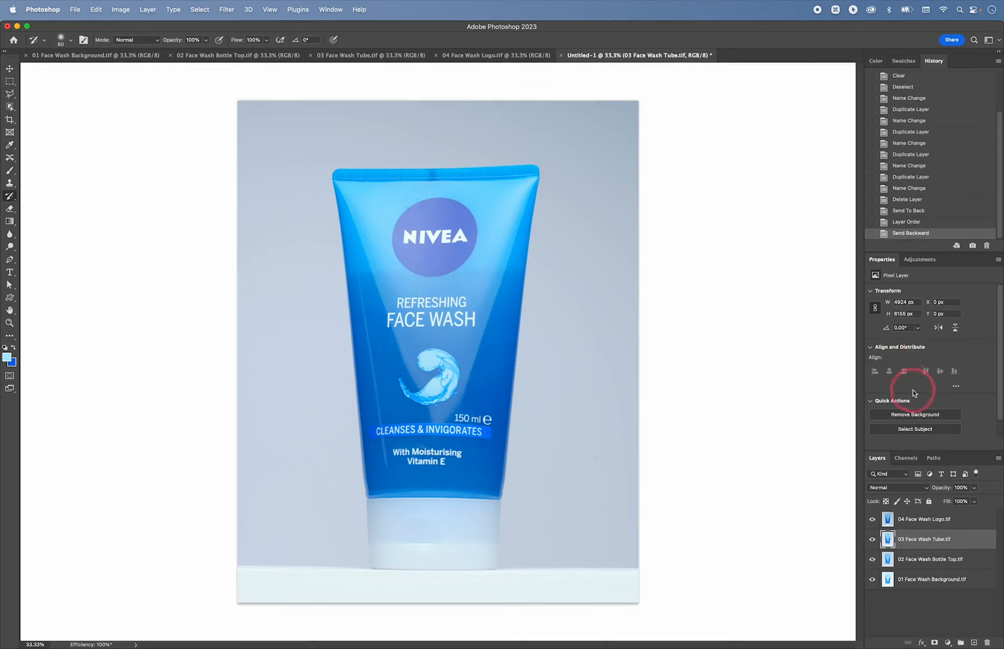
Step: Create a new path and name it "Face Wash"
{"action": "left_click", "coordinate": [932, 460]}
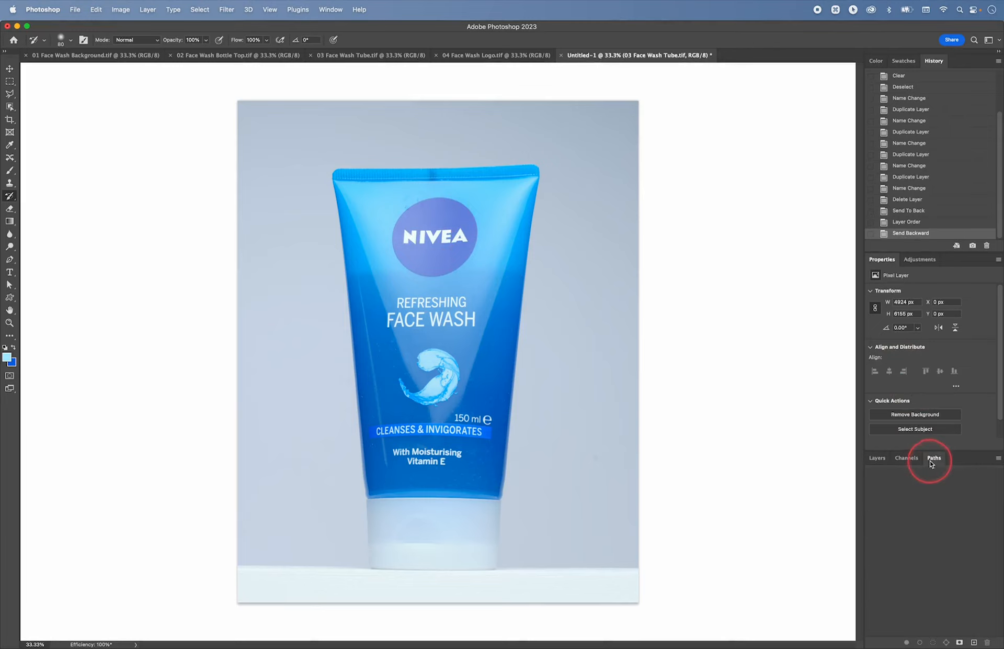
{"action": "left_click", "coordinate": [974, 643]}
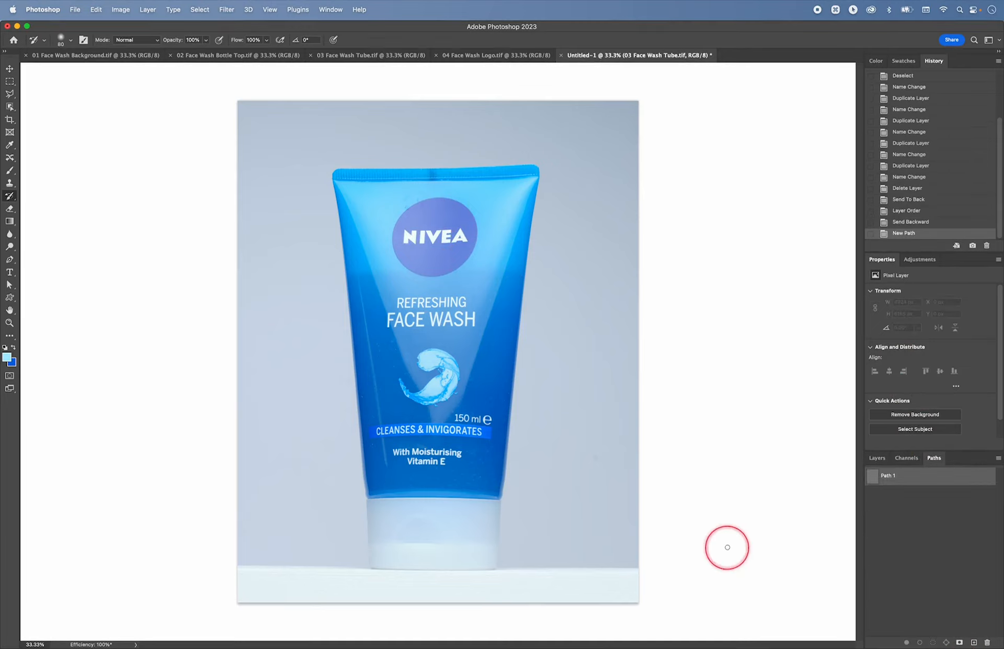
{"action": "double_click", "coordinate": [888, 476]}
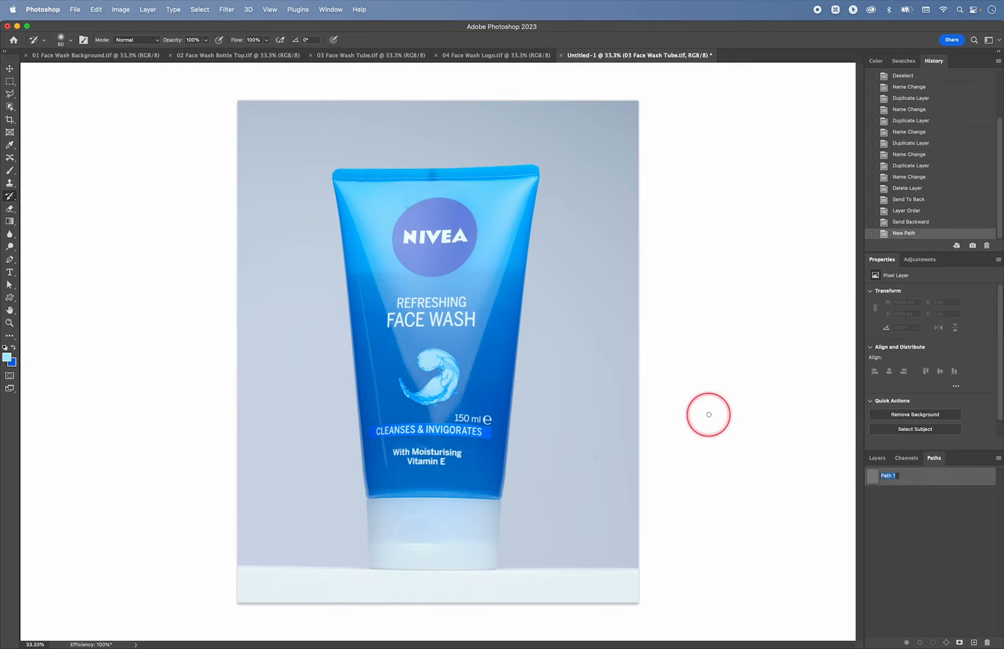
{"action": "type", "text": "Face "}
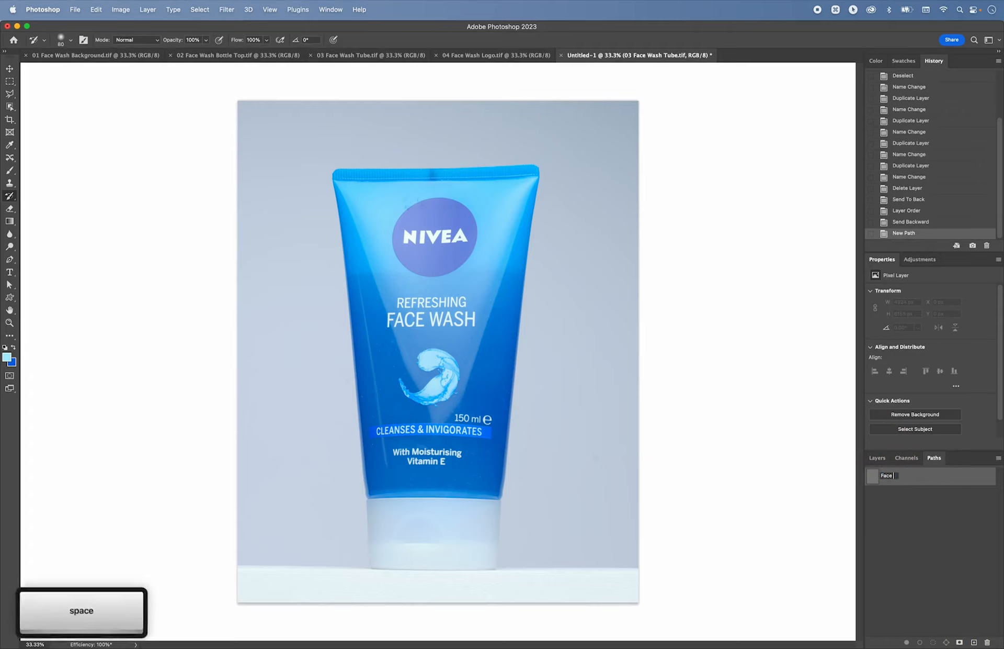
{"action": "type", "text": "Wash"}
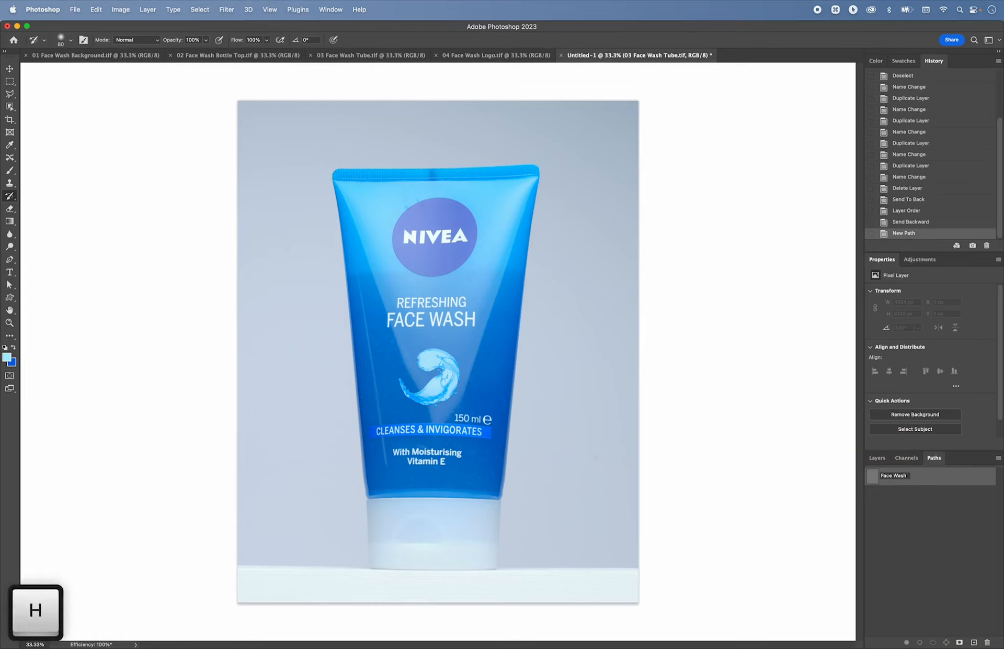
{"action": "key", "text": "Return"}
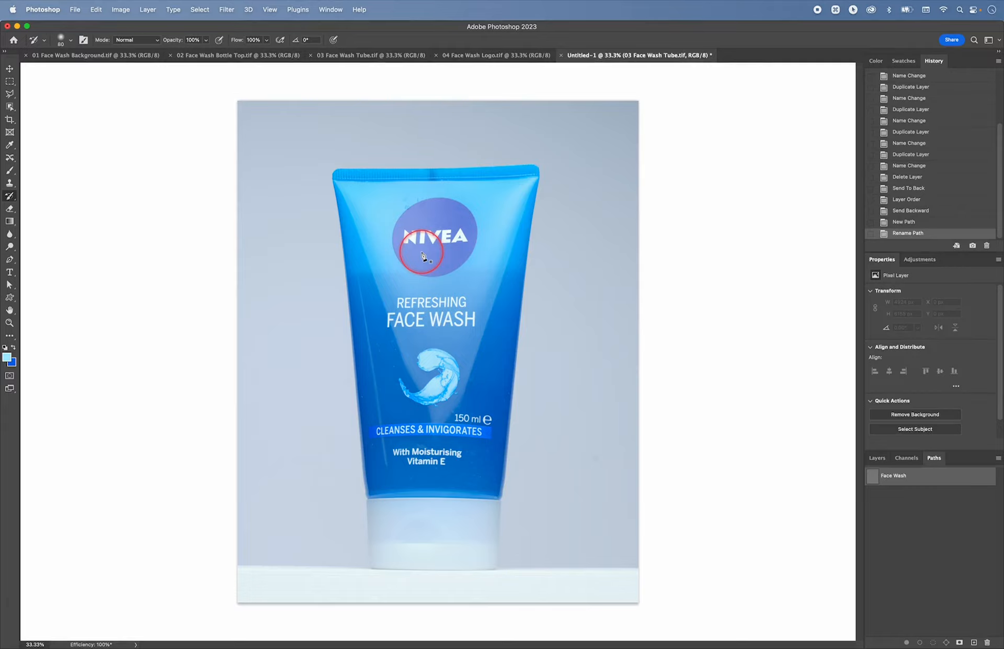
Step: Start the Pen tool outline at the tube's upper-left corner, curve it around the corner and run it onto the crimped top edge
{"action": "key", "text": "p"}
{"action": "key", "text": "z"}
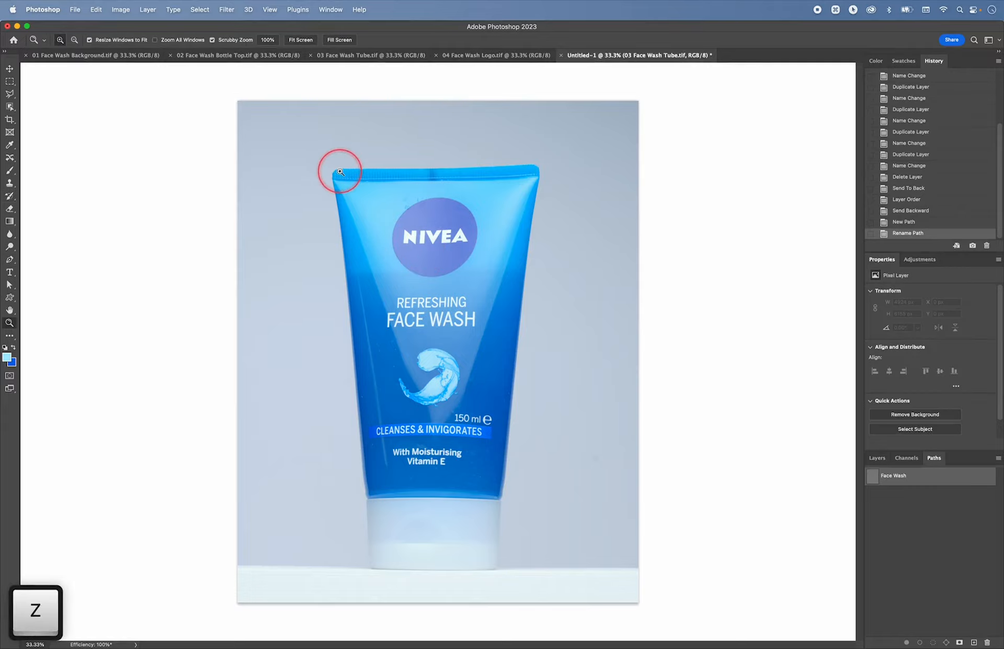
{"action": "left_click_drag", "start_coordinate": [339, 171], "coordinate": [444, 220]}
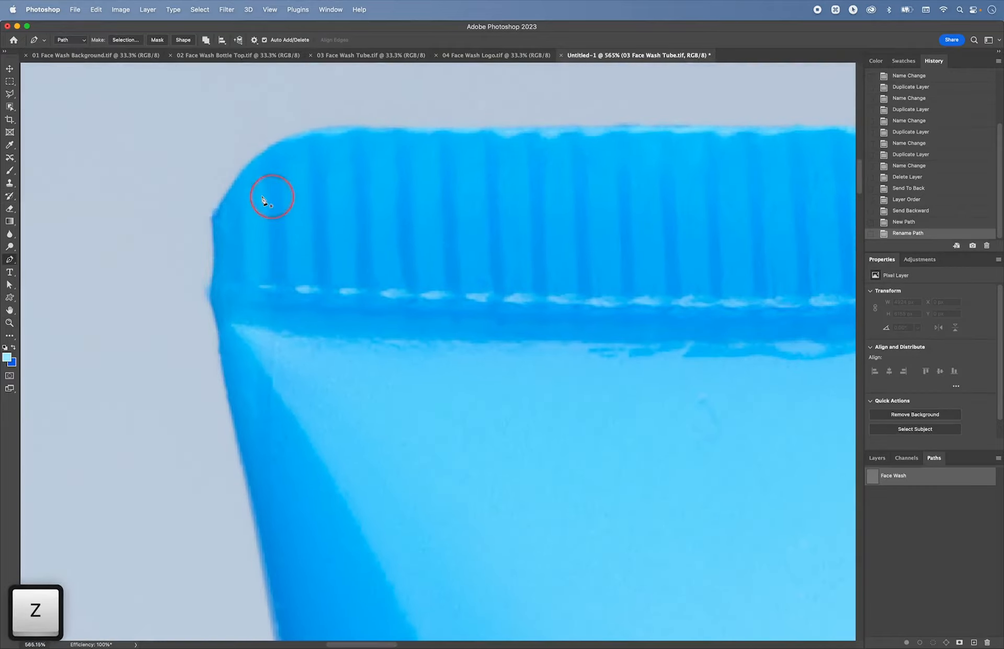
{"action": "left_click", "coordinate": [218, 207]}
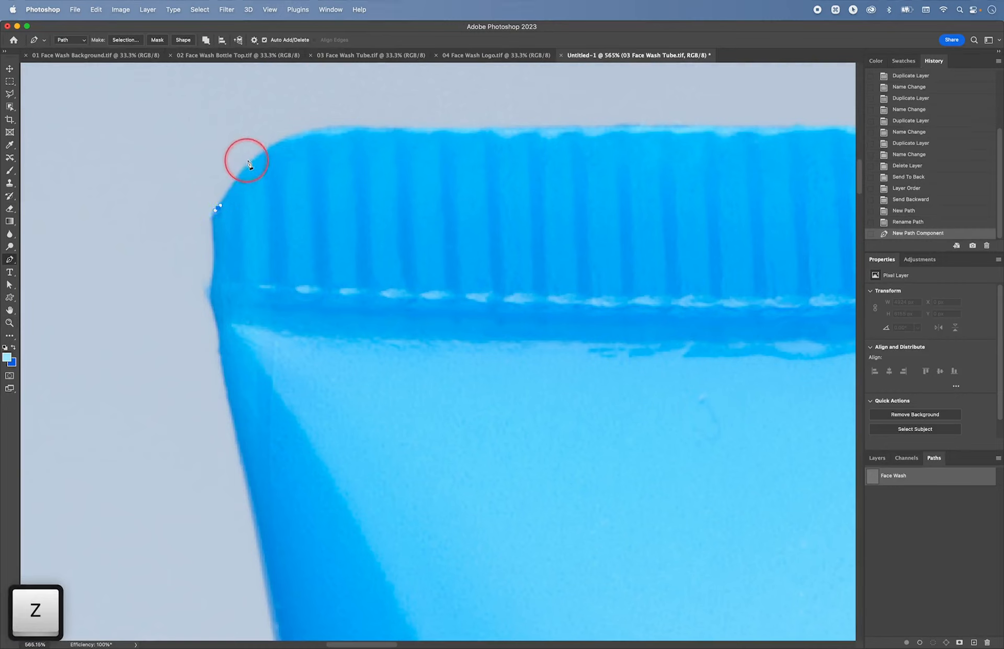
{"action": "left_click", "coordinate": [253, 156]}
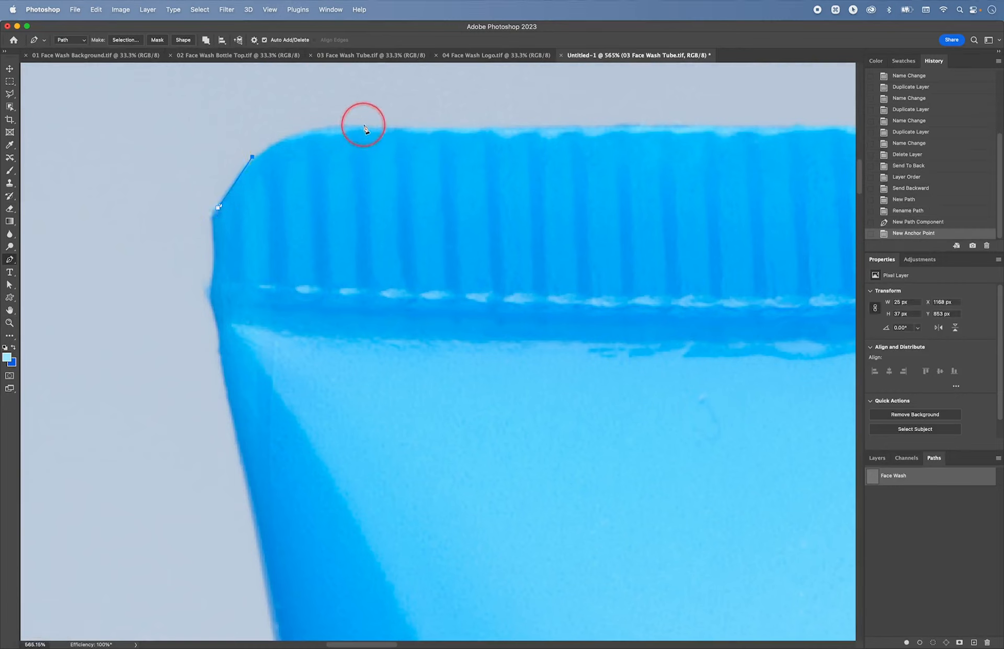
{"action": "left_click_drag", "start_coordinate": [364, 126], "coordinate": [432, 128]}
{"action": "key", "text": "alt"}
{"action": "left_click", "coordinate": [676, 125]}
Step: Extend the path with two straight segments along the crimped top edge, stopping short of the dark central seam
{"action": "key", "text": "space"}
{"action": "left_click_drag", "start_coordinate": [706, 127], "coordinate": [245, 175]}
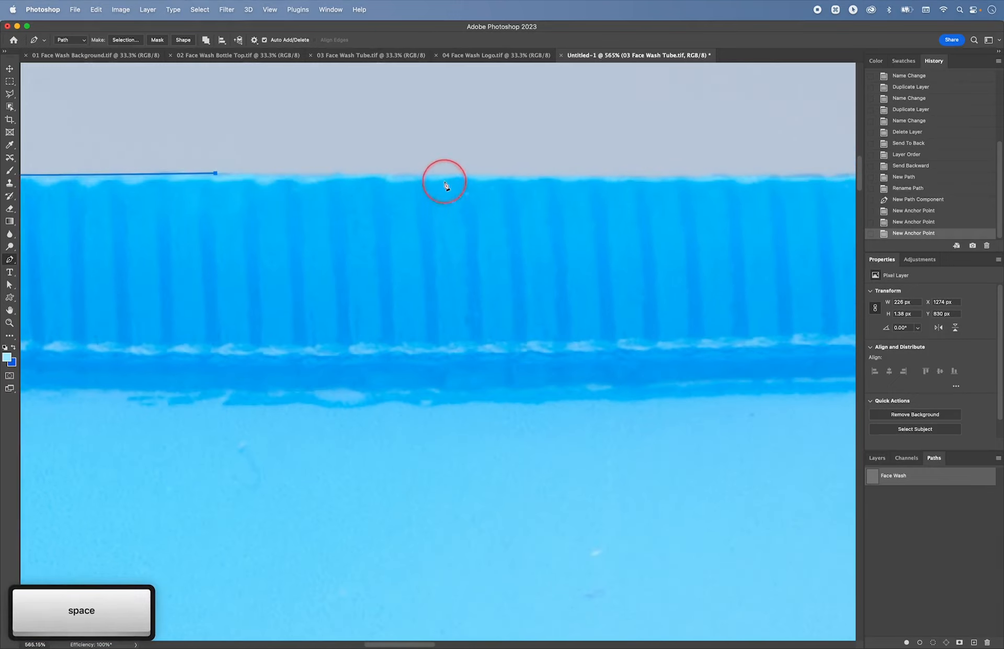
{"action": "left_click", "coordinate": [549, 174]}
{"action": "key", "text": "space"}
{"action": "left_click_drag", "start_coordinate": [591, 174], "coordinate": [59, 199]}
{"action": "left_click", "coordinate": [587, 197]}
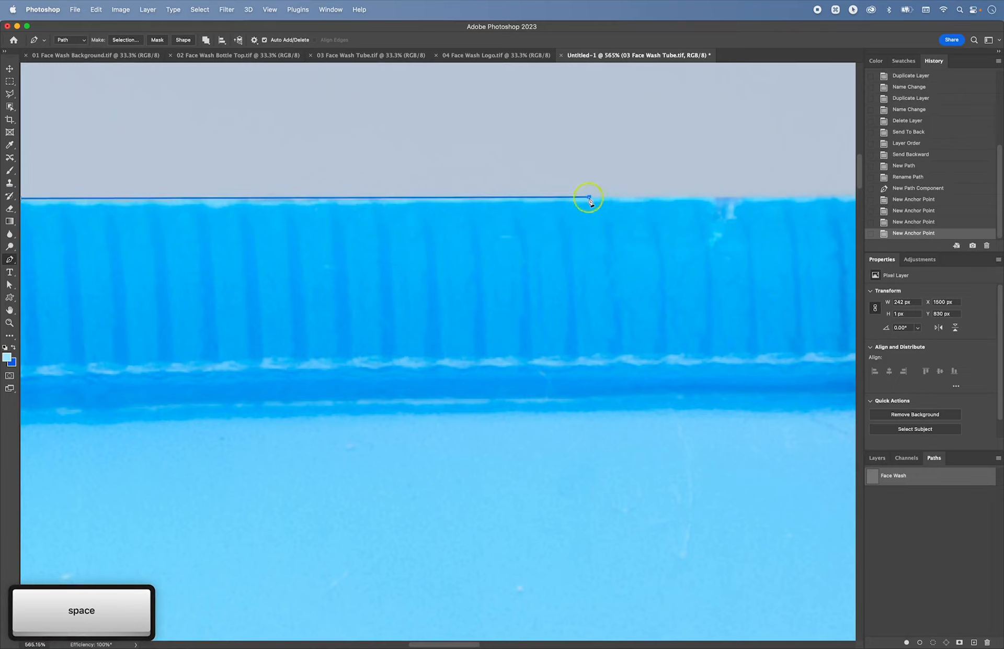
Step: Extend the path across the dark central seam with two straight segments along the crimped top edge
{"action": "key", "text": "space"}
{"action": "left_click_drag", "start_coordinate": [691, 202], "coordinate": [516, 199]}
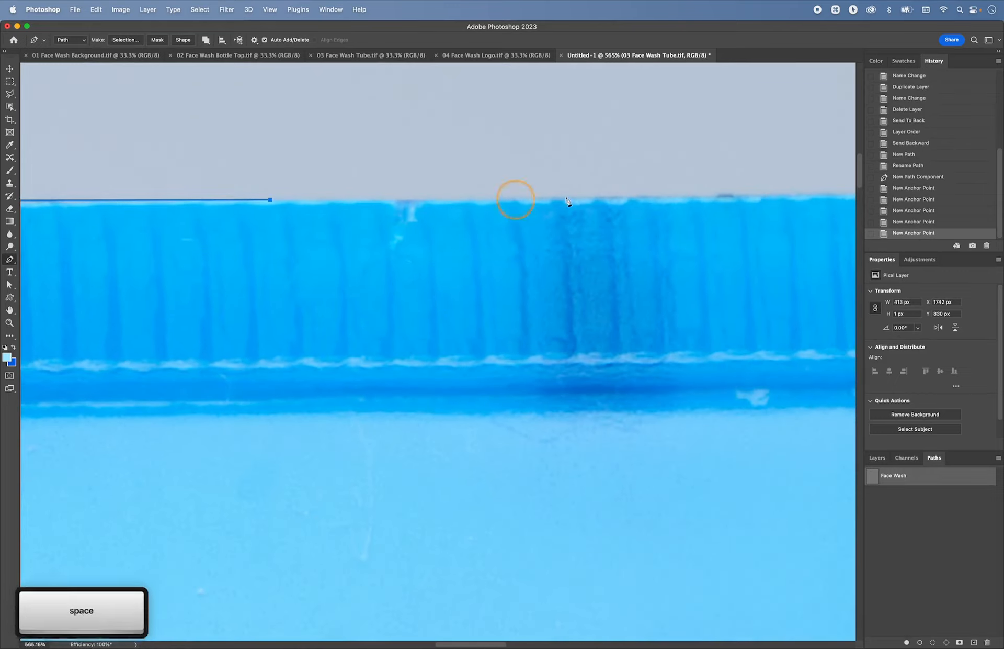
{"action": "left_click", "coordinate": [695, 198]}
{"action": "key", "text": "space"}
{"action": "left_click_drag", "start_coordinate": [803, 202], "coordinate": [404, 205]}
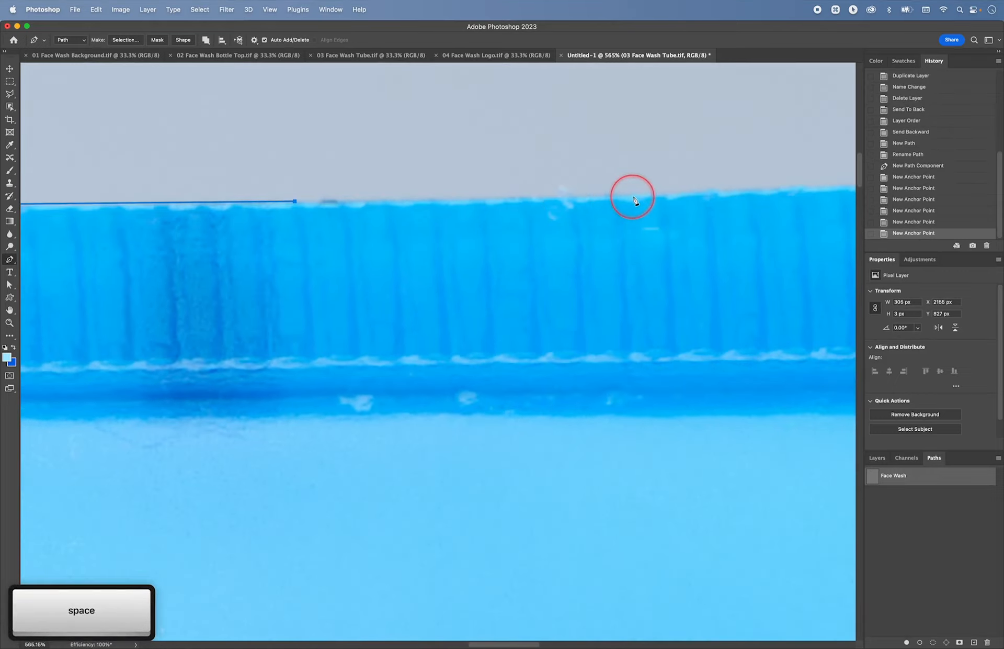
{"action": "left_click", "coordinate": [636, 195]}
Step: Continue the path past the seam with two more straight segments along the rising crimped top edge
{"action": "key", "text": "space"}
{"action": "left_click_drag", "start_coordinate": [623, 194], "coordinate": [161, 242]}
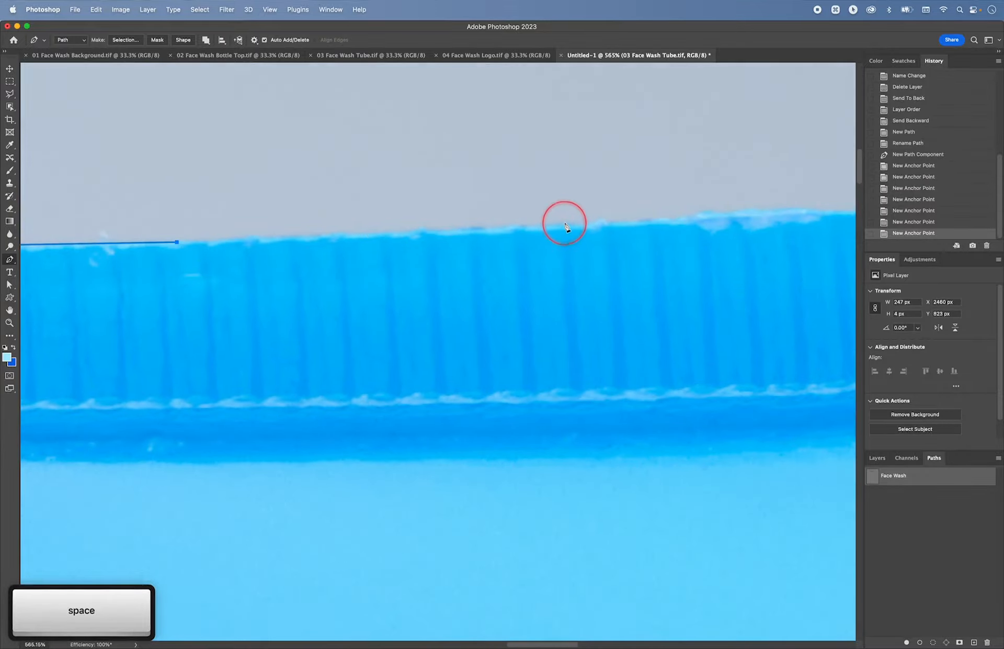
{"action": "left_click", "coordinate": [566, 226]}
{"action": "key", "text": "space"}
{"action": "left_click_drag", "start_coordinate": [612, 224], "coordinate": [314, 253]}
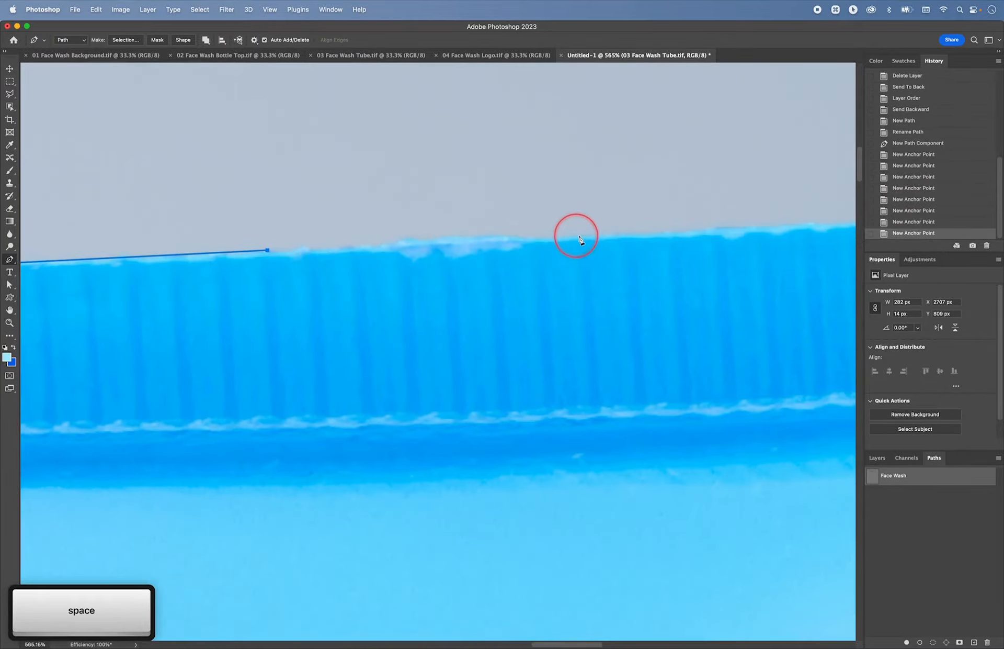
{"action": "left_click", "coordinate": [591, 236]}
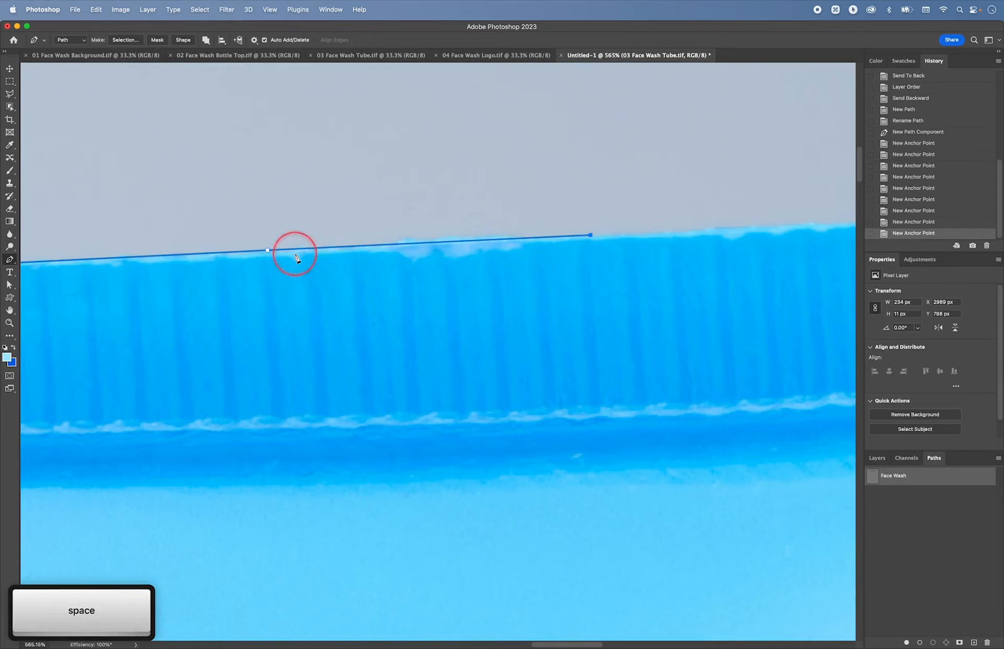
Step: Run three straight segments along the remaining crimped top edge to where the tube's upper-right corner starts to curve
{"action": "key", "text": "space"}
{"action": "left_click_drag", "start_coordinate": [585, 238], "coordinate": [314, 273]}
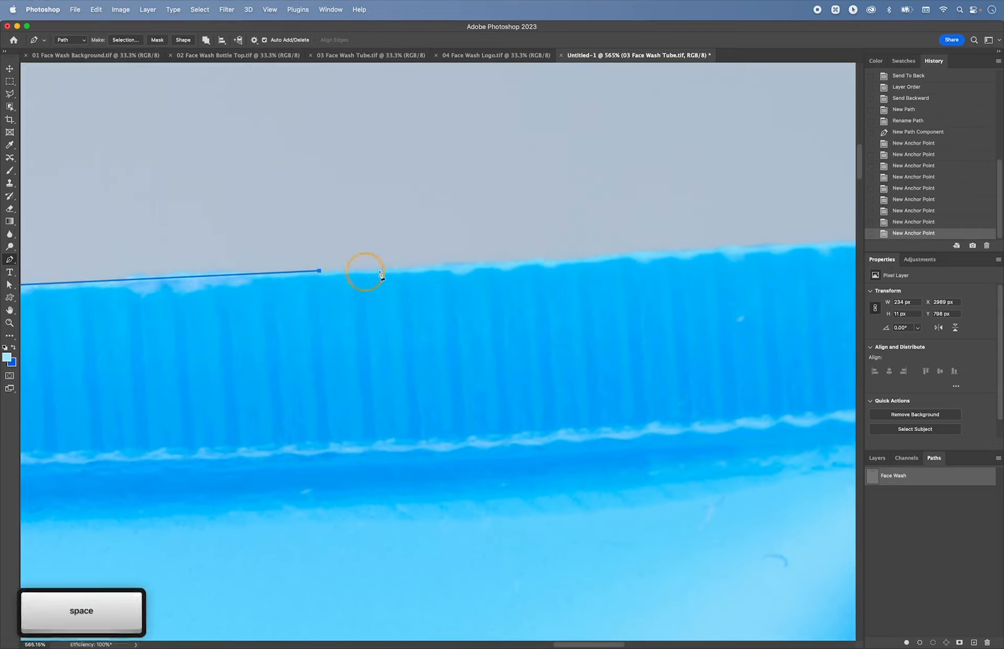
{"action": "left_click", "coordinate": [574, 262]}
{"action": "key", "text": "space"}
{"action": "left_click_drag", "start_coordinate": [651, 257], "coordinate": [430, 265]}
{"action": "left_click", "coordinate": [445, 268]}
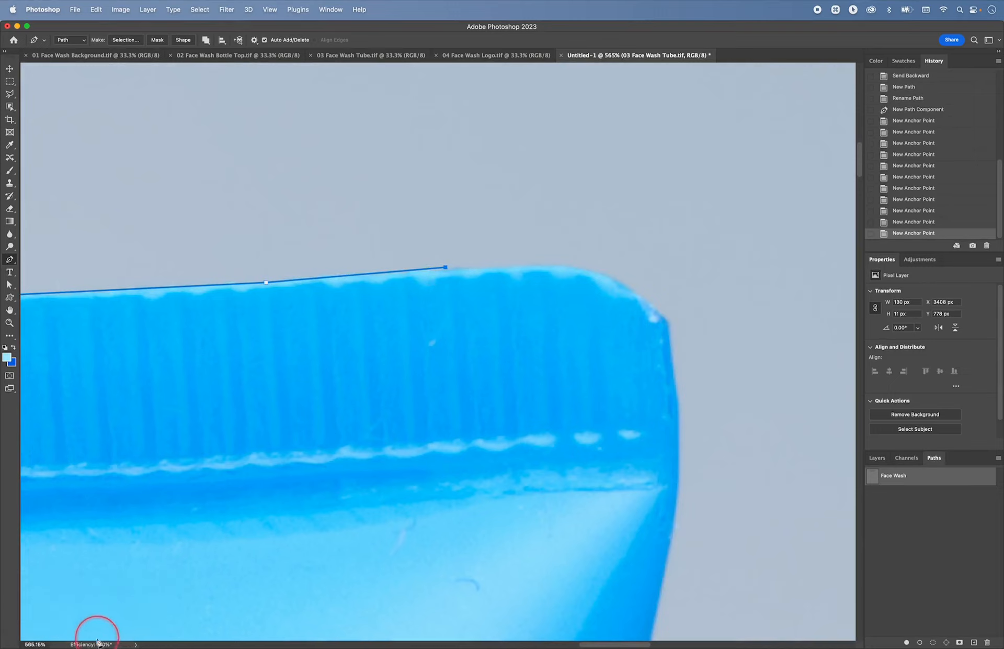
{"action": "left_click", "coordinate": [537, 265]}
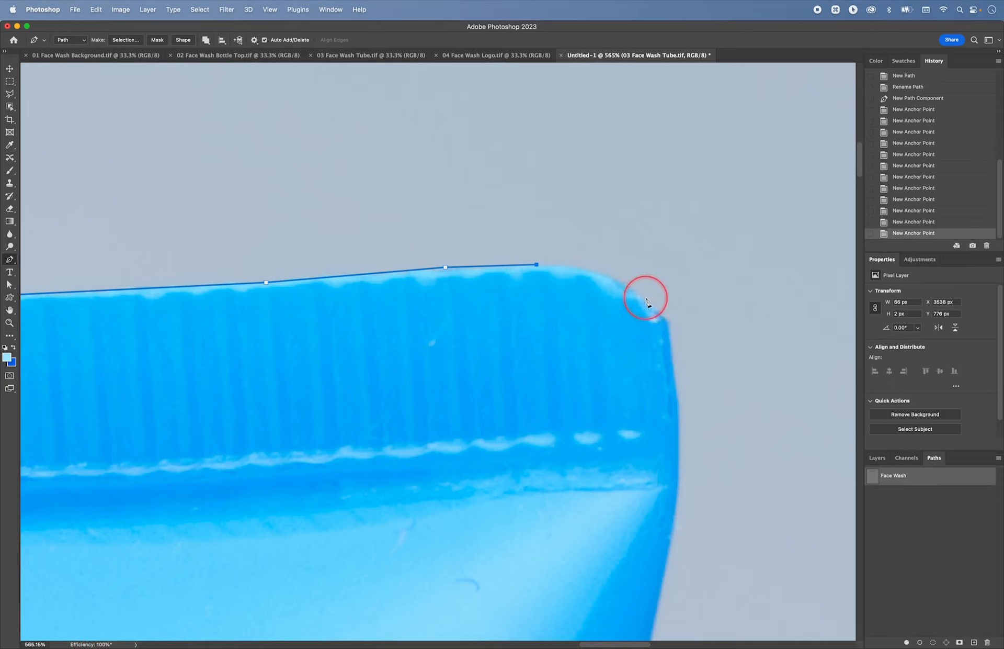
Step: Curve the path around the tube's upper-right corner, shorten the outgoing handle and add straight segments down the crimp's side edge
{"action": "left_click_drag", "start_coordinate": [646, 297], "coordinate": [683, 330]}
{"action": "mouse_move", "coordinate": [680, 338]}
{"action": "left_mouse_down"}
{"action": "mouse_move", "coordinate": [655, 306]}
{"action": "mouse_move", "coordinate": [670, 324]}
{"action": "left_mouse_up"}
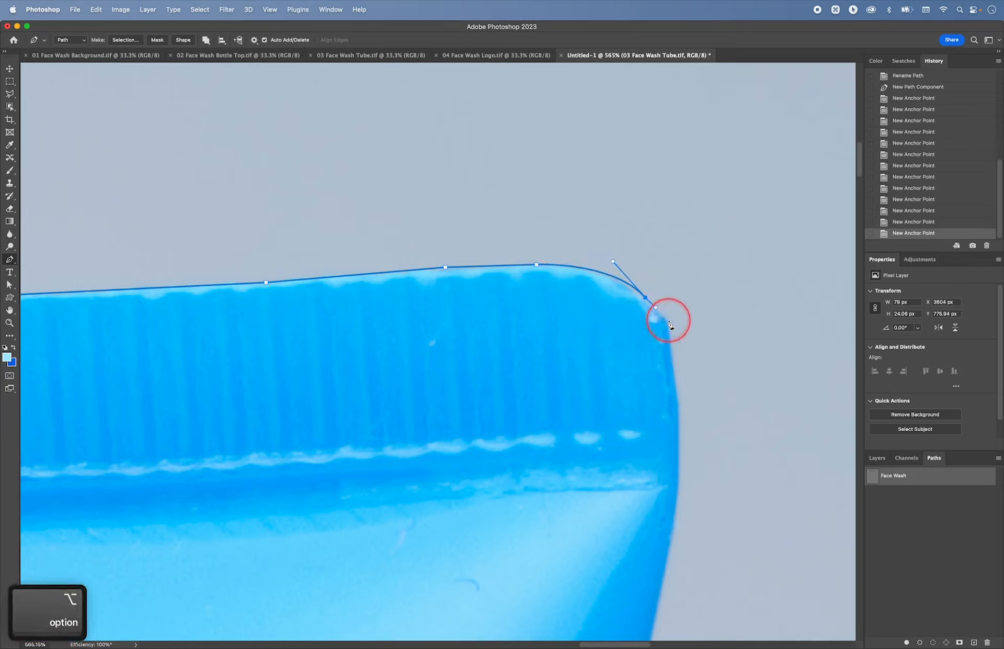
{"action": "left_click", "coordinate": [669, 320]}
{"action": "left_click", "coordinate": [681, 403]}
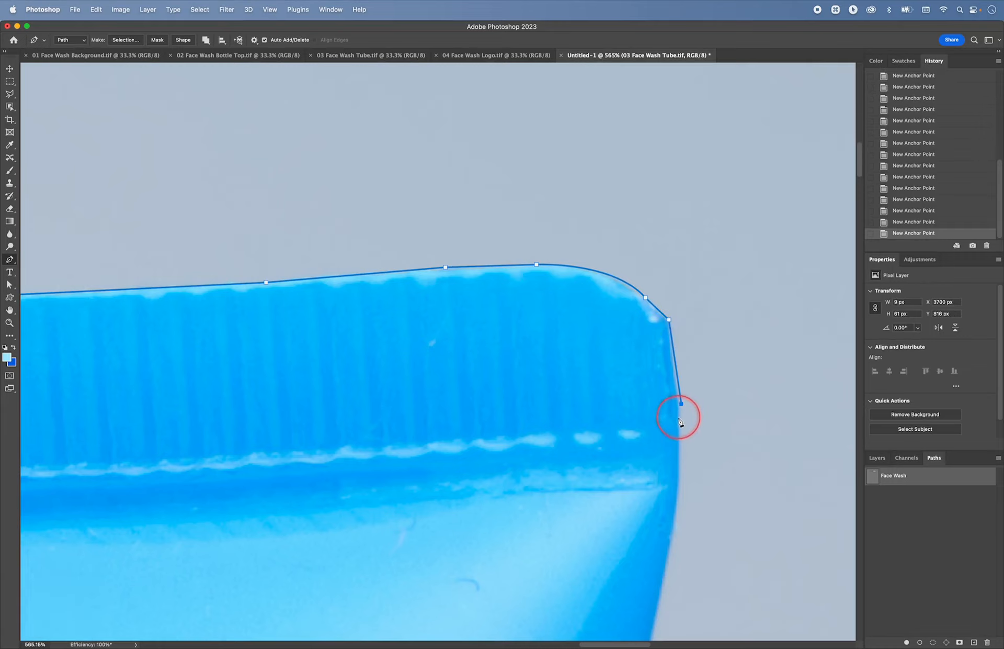
Step: Add a curved segment below the crimp on the tube's right edge and refine its handle and anchor position
{"action": "key", "text": "space"}
{"action": "left_click_drag", "start_coordinate": [680, 421], "coordinate": [680, 254]}
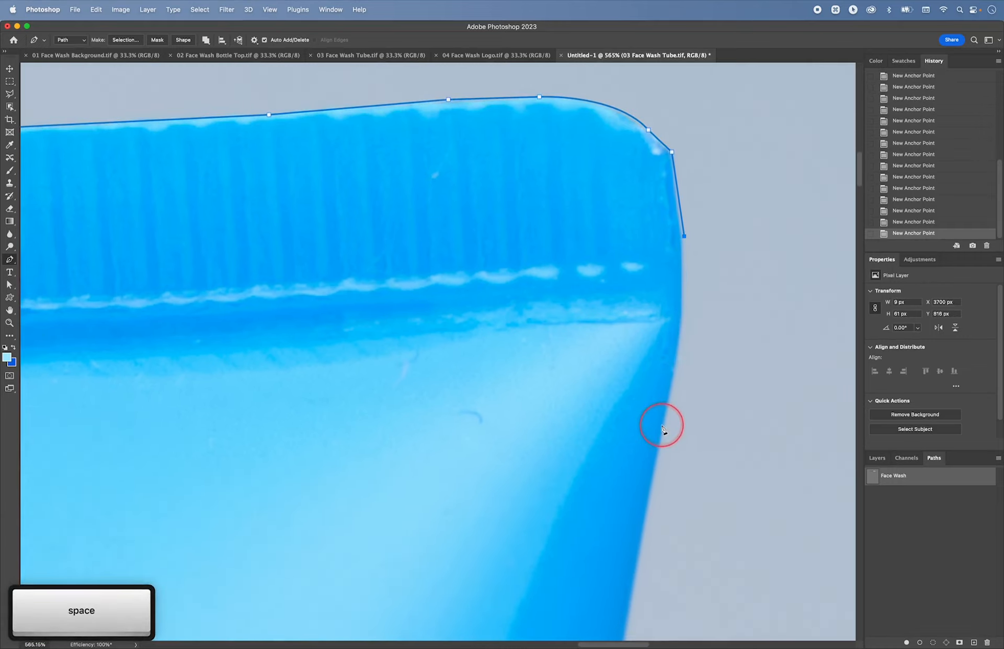
{"action": "left_click_drag", "start_coordinate": [665, 426], "coordinate": [644, 480]}
{"action": "key", "text": "alt"}
{"action": "left_click_drag", "start_coordinate": [684, 370], "coordinate": [686, 349]}
{"action": "key", "text": "super"}
{"action": "left_click_drag", "start_coordinate": [682, 239], "coordinate": [652, 406]}
Step: Extend the path further down the tube's right edge and adjust the previous anchor's outgoing handle to match the edge
{"action": "scroll", "coordinate": [652, 414], "scroll_direction": "down", "scroll_amount": 5}
{"action": "left_click", "coordinate": [641, 502]}
{"action": "key", "text": "space"}
{"action": "left_click_drag", "start_coordinate": [642, 502], "coordinate": [637, 345]}
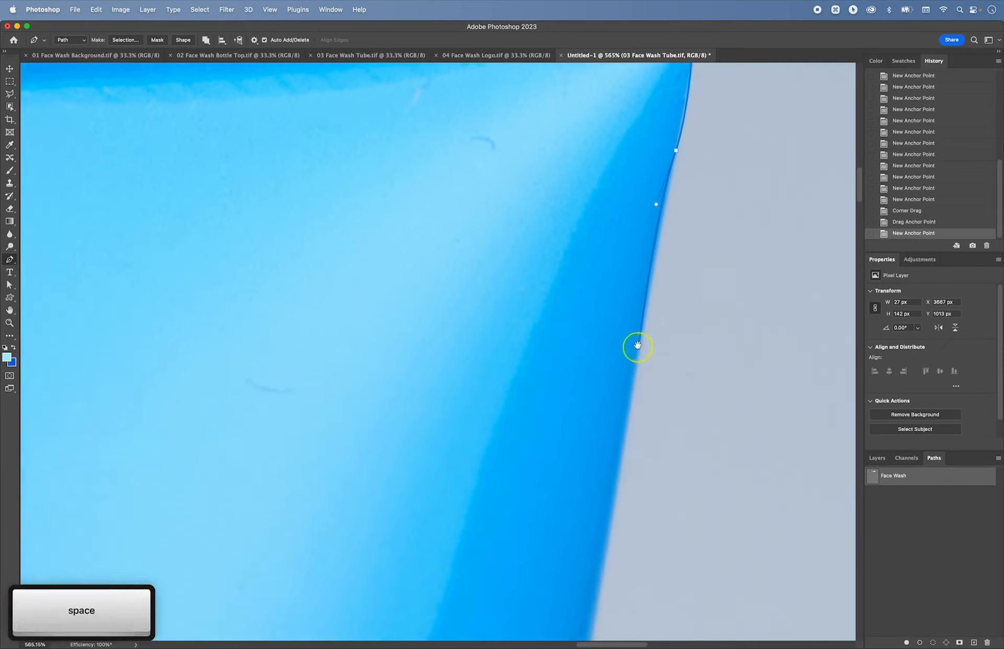
{"action": "key", "text": "alt"}
{"action": "left_click_drag", "start_coordinate": [656, 204], "coordinate": [665, 202]}
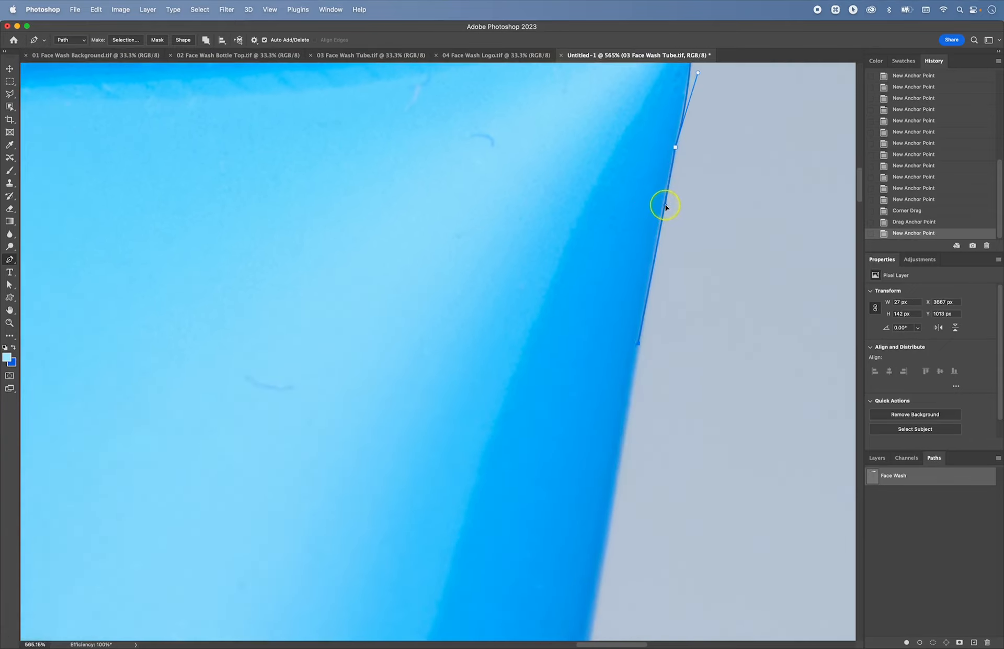
Step: Add two long straight segments down the upper part of the tube's right edge
{"action": "scroll", "coordinate": [664, 202], "scroll_direction": "down", "scroll_amount": 5}
{"action": "key", "text": "space"}
{"action": "left_click", "coordinate": [547, 558]}
{"action": "key", "text": "super+minus"}
{"action": "key", "text": "super+minus"}
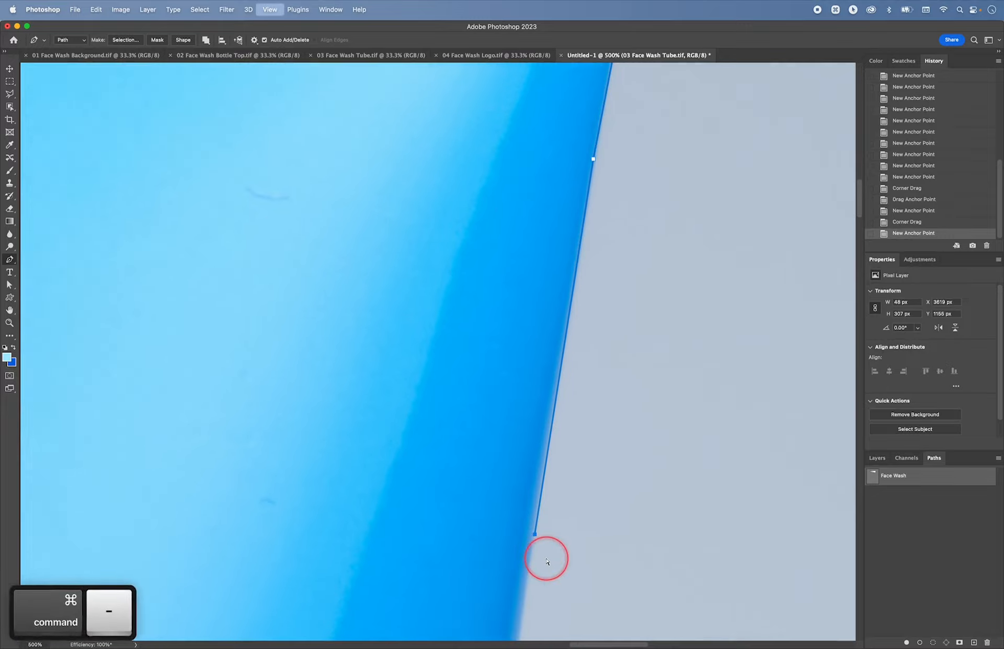
{"action": "key", "text": "space"}
{"action": "scroll", "coordinate": [547, 565], "scroll_direction": "down", "scroll_amount": 5}
{"action": "left_click", "coordinate": [508, 532]}
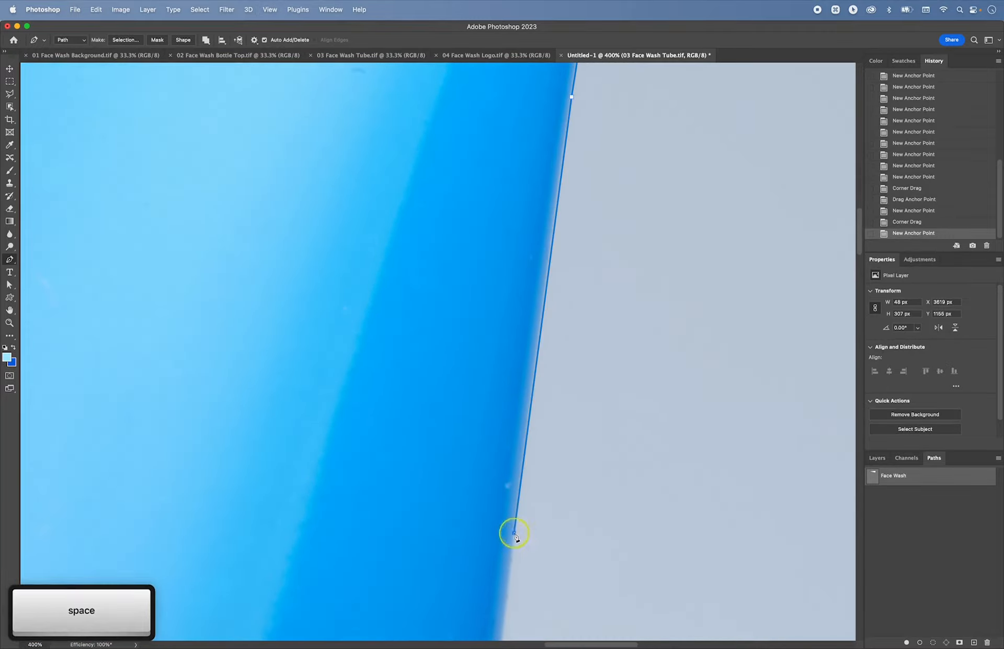
Step: Continue the path with two straight segments down the darker blue middle part of the tube's right edge
{"action": "scroll", "coordinate": [579, 494], "scroll_direction": "down", "scroll_amount": 10}
{"action": "scroll", "coordinate": [578, 494], "scroll_direction": "left", "scroll_amount": 2}
{"action": "left_click", "coordinate": [557, 464]}
{"action": "key", "text": "space"}
{"action": "left_click_drag", "start_coordinate": [555, 469], "coordinate": [582, 60]}
{"action": "left_click", "coordinate": [542, 426]}
{"action": "key", "text": "space"}
{"action": "left_click_drag", "start_coordinate": [540, 432], "coordinate": [563, 208]}
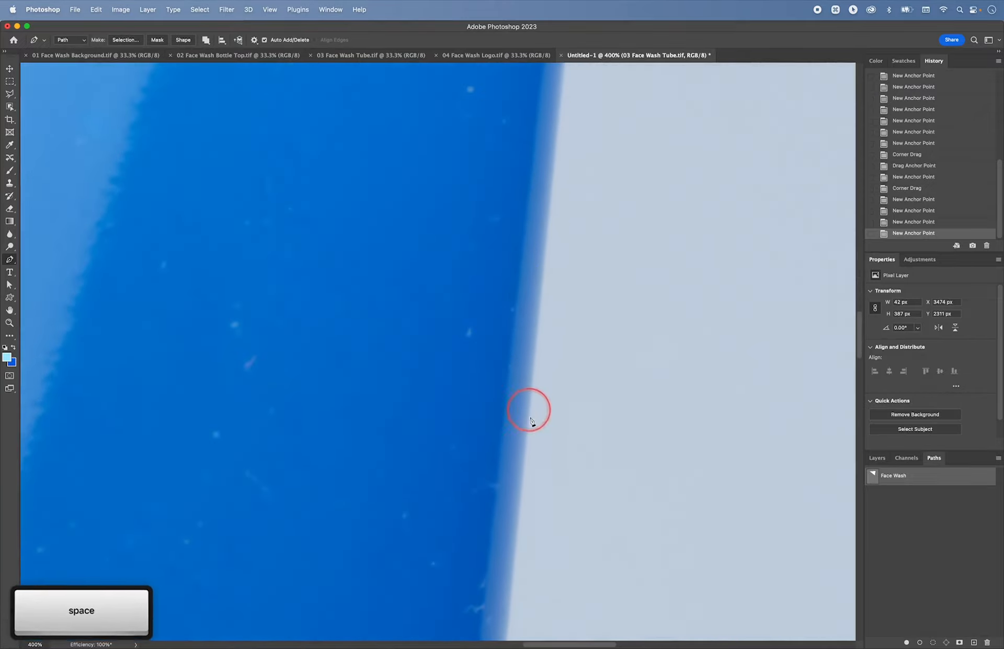
Step: Add three straight segments down the lower right edge of the tube, stopping above its rounded shoulder
{"action": "left_click", "coordinate": [527, 437]}
{"action": "key", "text": "space"}
{"action": "left_click_drag", "start_coordinate": [526, 437], "coordinate": [523, 316]}
{"action": "left_click", "coordinate": [490, 450]}
{"action": "key", "text": "space"}
{"action": "left_click_drag", "start_coordinate": [490, 450], "coordinate": [549, 230]}
{"action": "left_click", "coordinate": [518, 347]}
Step: Place a curved anchor above the tube's lower-right shoulder, adjust both handles to the edge and add a short segment below it
{"action": "key", "text": "space"}
{"action": "left_click", "coordinate": [530, 341]}
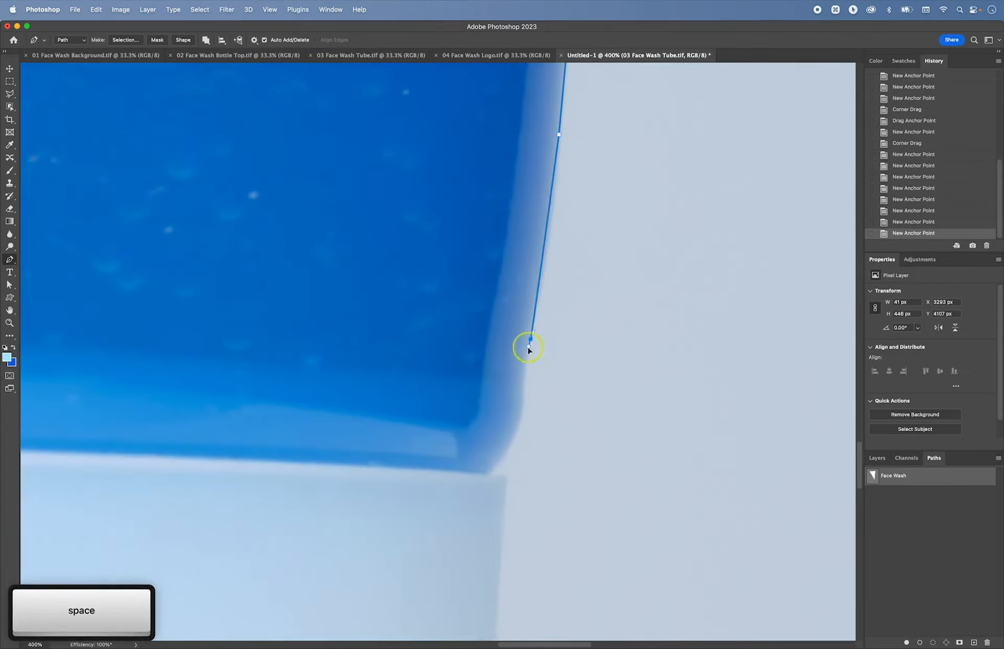
{"action": "left_click_drag", "start_coordinate": [528, 347], "coordinate": [517, 381]}
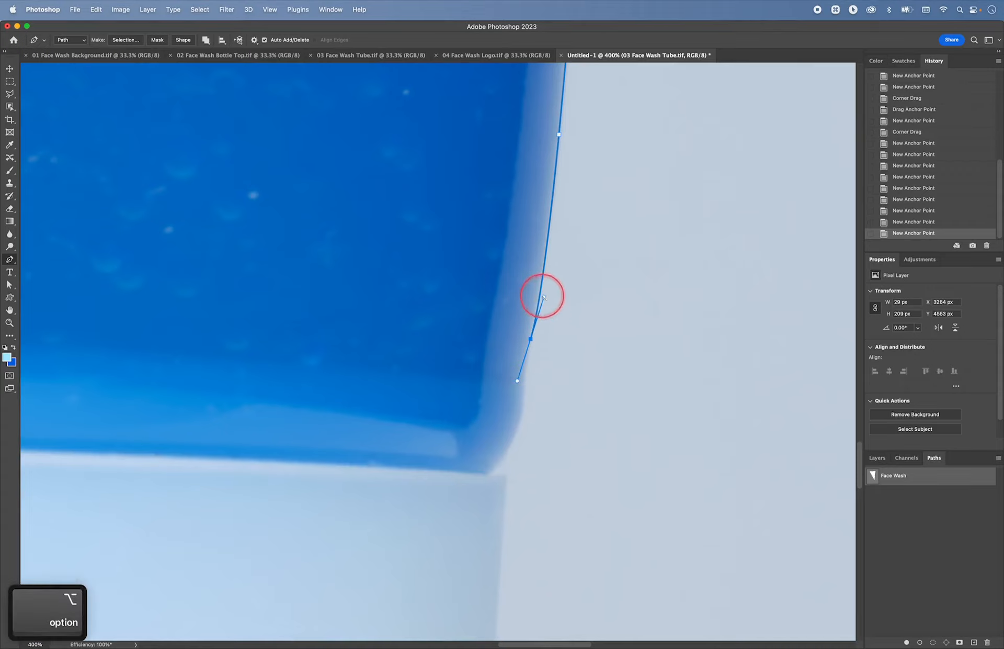
{"action": "left_click_drag", "start_coordinate": [544, 297], "coordinate": [552, 248]}
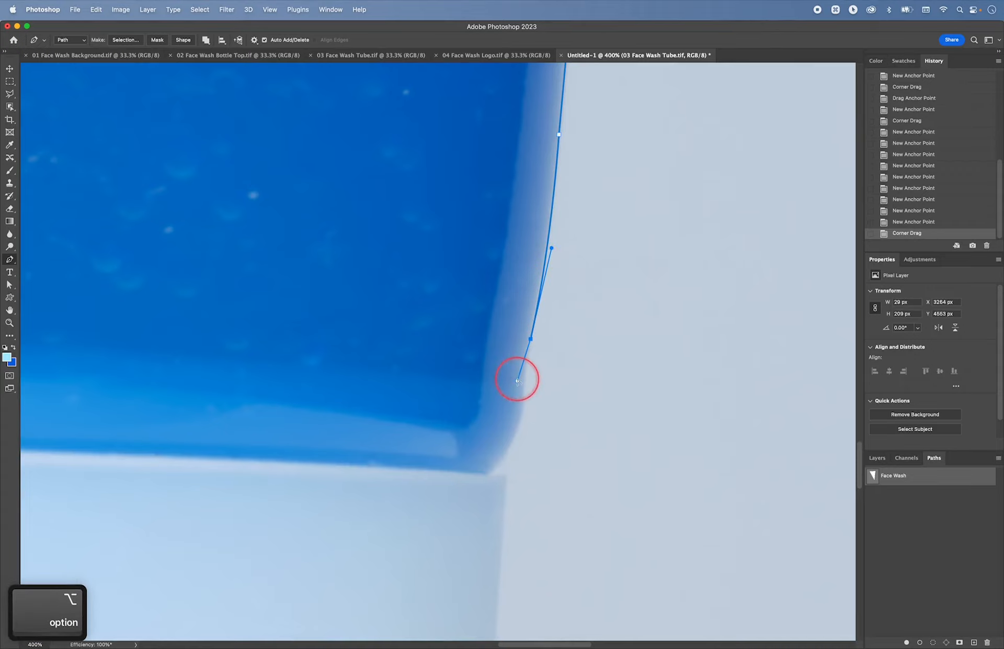
{"action": "left_click_drag", "start_coordinate": [526, 354], "coordinate": [525, 352]}
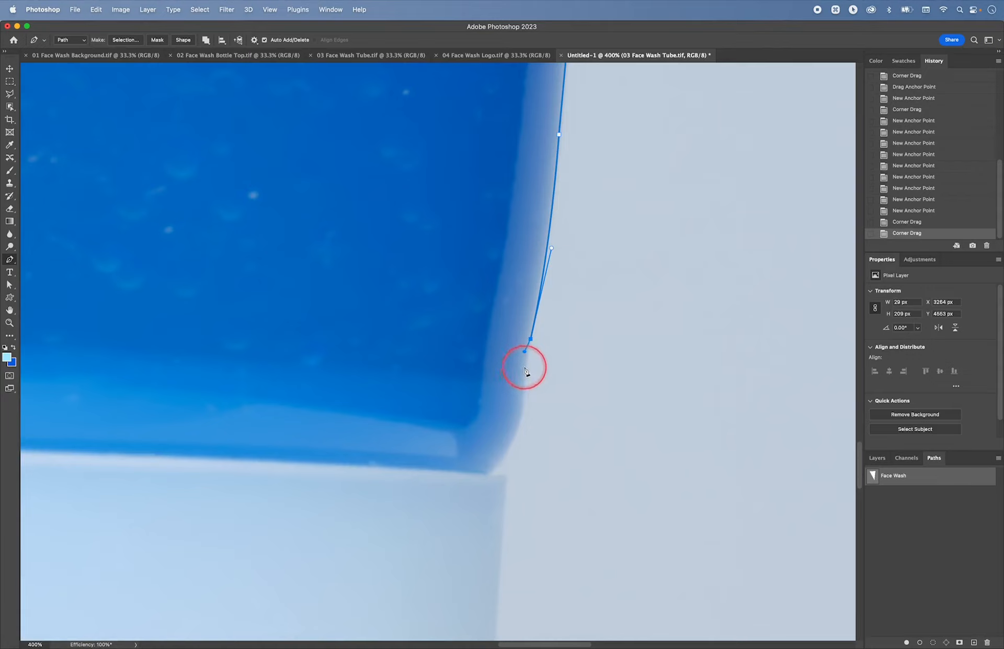
{"action": "left_click", "coordinate": [525, 370]}
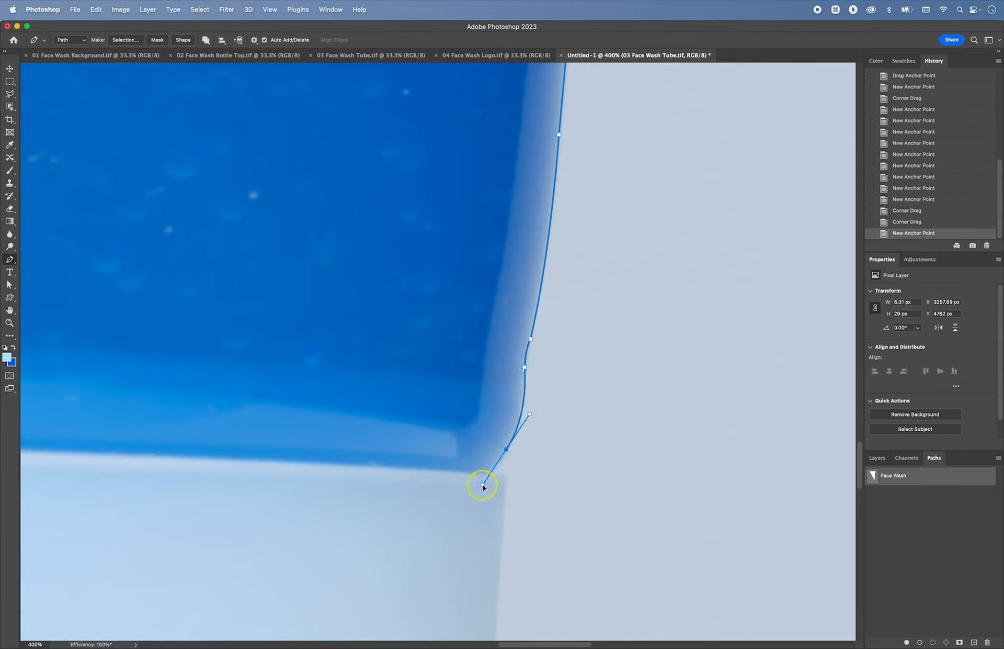
Step: Curve the path around the tube's lower-right shoulder, shorten the outgoing handle and end at the joint with the cap
{"action": "left_click", "coordinate": [483, 486]}
{"action": "left_click_drag", "start_coordinate": [508, 453], "coordinate": [502, 459]}
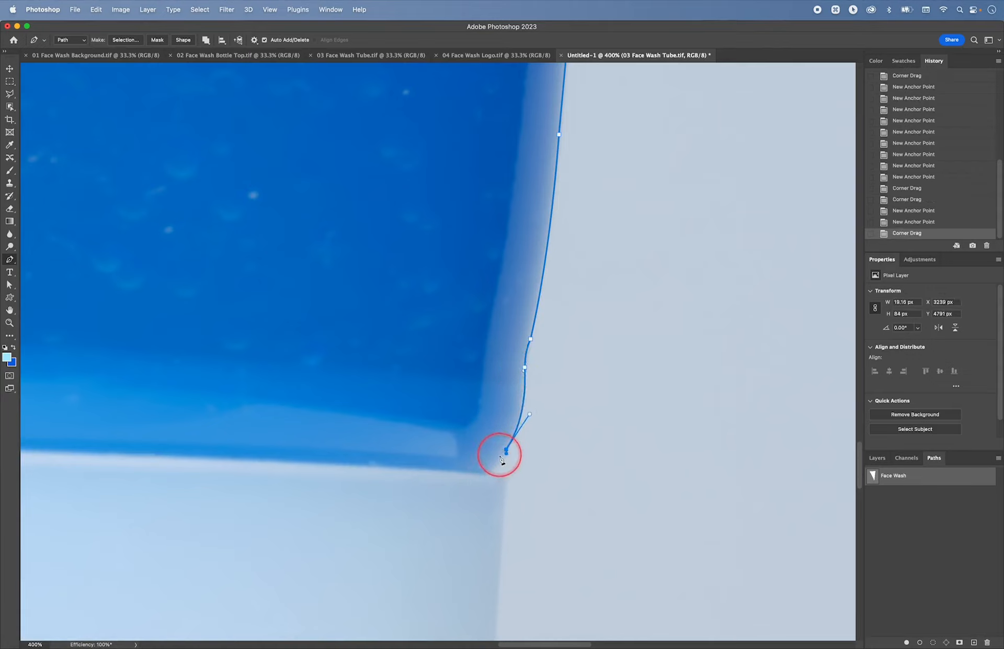
{"action": "left_click", "coordinate": [490, 472]}
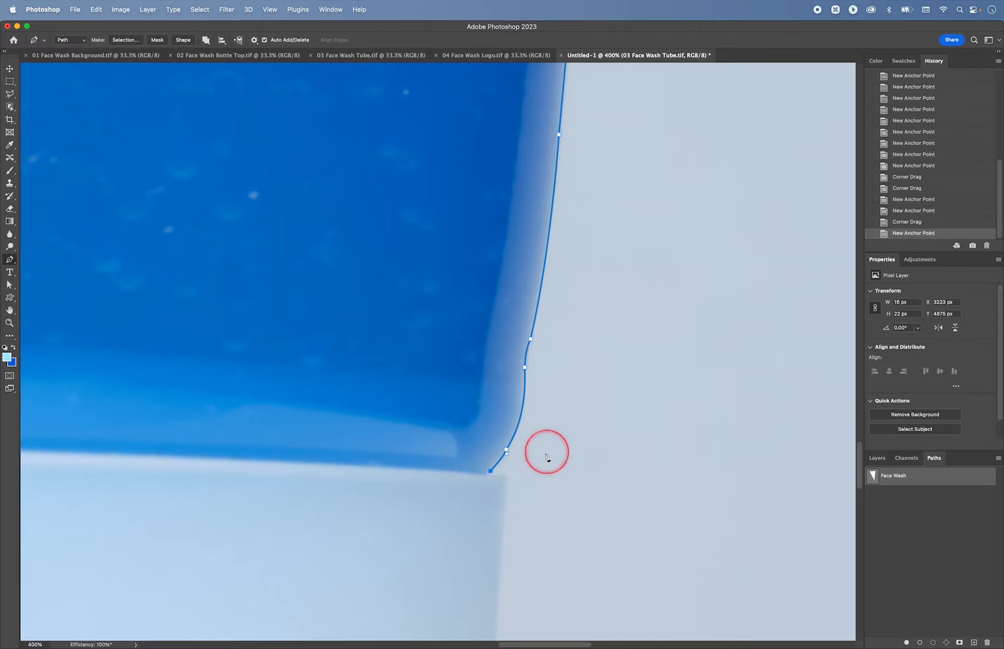
Step: Trace the cap's upper-right corner with a short segment out from the tube joint and one down the cap's side
{"action": "key", "text": "super+equal"}
{"action": "key", "text": "super+equal"}
{"action": "left_click_drag", "start_coordinate": [549, 457], "coordinate": [538, 419]}
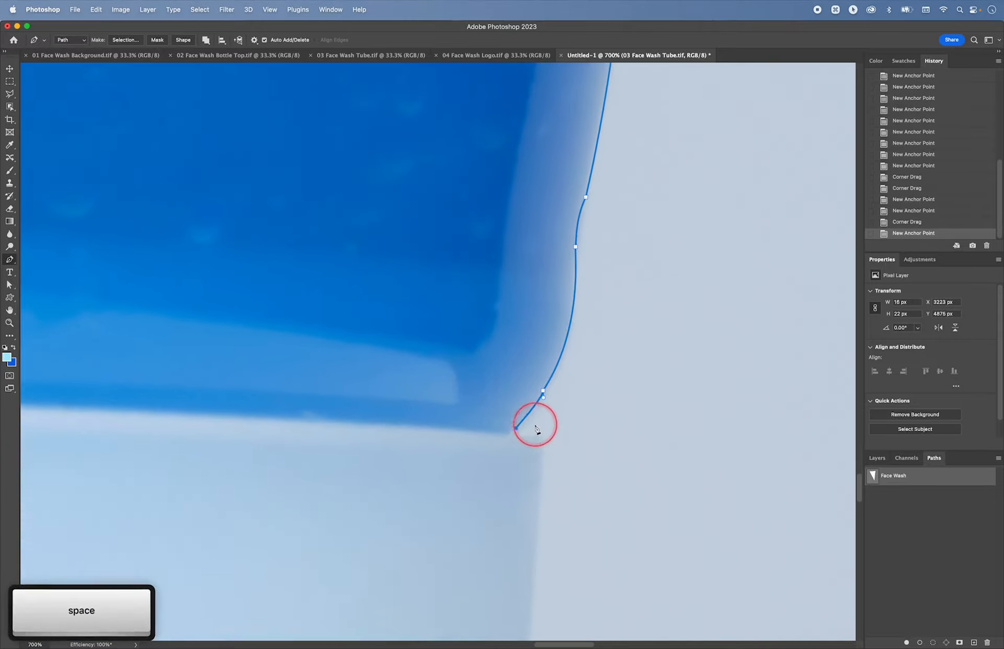
{"action": "left_click", "coordinate": [540, 431]}
{"action": "left_click", "coordinate": [540, 476]}
Step: Extend the path with three straight segments down the cap's right edge
{"action": "left_click_drag", "start_coordinate": [538, 494], "coordinate": [558, 283]}
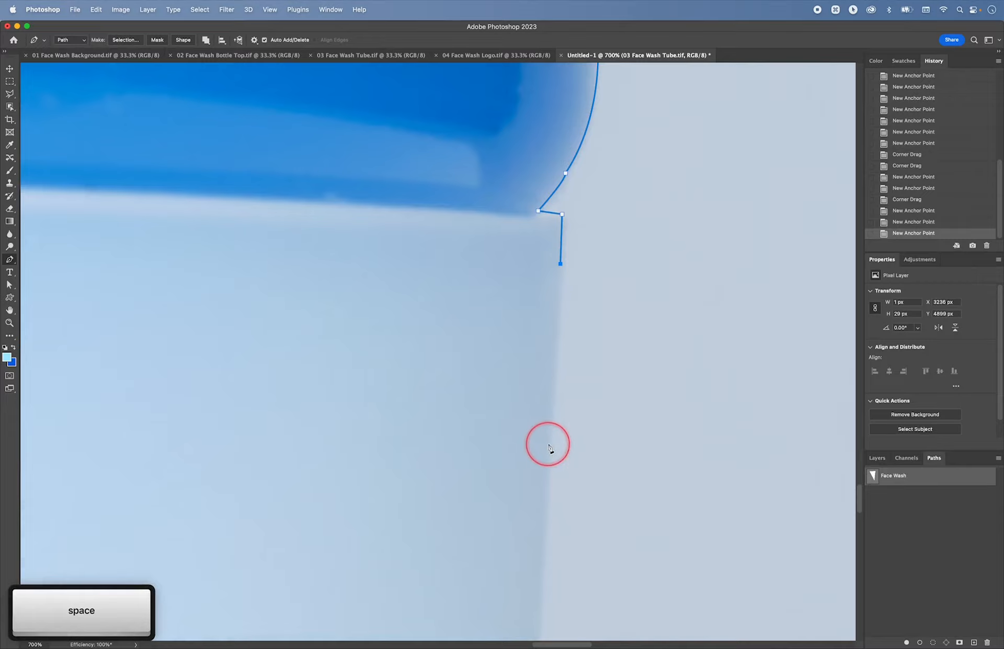
{"action": "left_click", "coordinate": [549, 444]}
{"action": "left_click_drag", "start_coordinate": [551, 446], "coordinate": [566, 188]}
{"action": "left_click", "coordinate": [554, 424]}
{"action": "left_click_drag", "start_coordinate": [553, 425], "coordinate": [590, 126]}
{"action": "left_click", "coordinate": [569, 480]}
Step: Add one more straight segment down the cap's right edge, ending just above its rounded lower-right corner
{"action": "left_click_drag", "start_coordinate": [570, 480], "coordinate": [603, 193]}
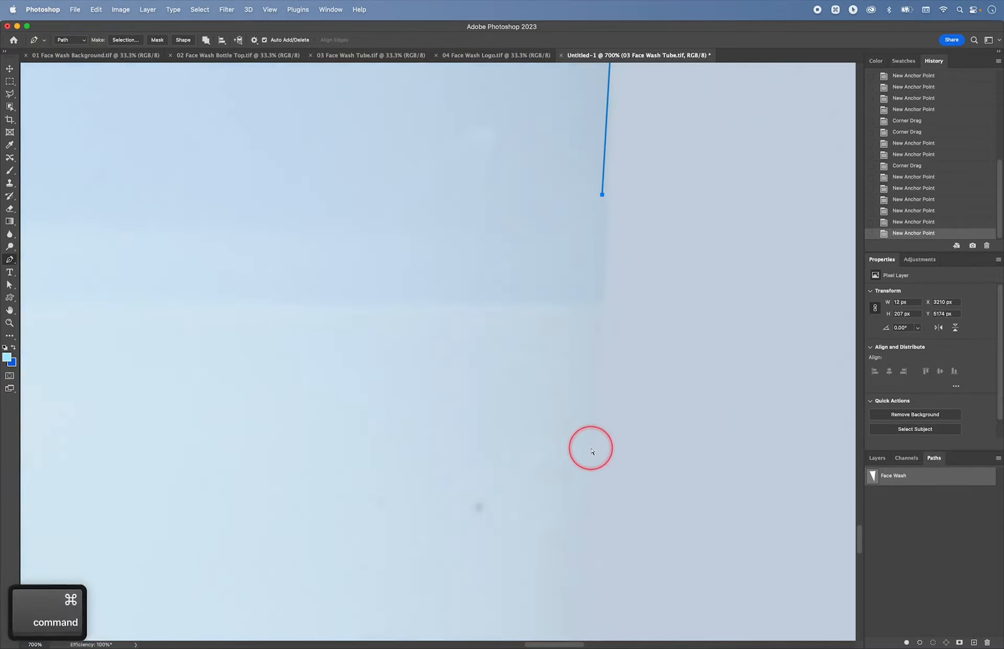
{"action": "key", "text": "super+minus"}
{"action": "key", "text": "super+minus"}
{"action": "key", "text": "super+minus"}
{"action": "left_click_drag", "start_coordinate": [543, 439], "coordinate": [565, 307]}
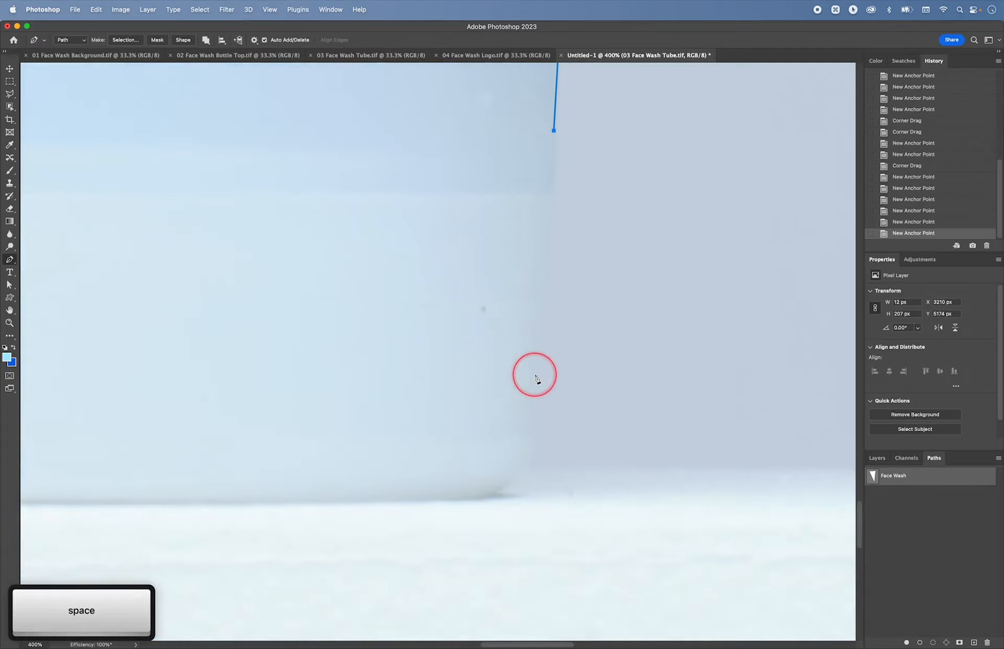
{"action": "left_click", "coordinate": [535, 375]}
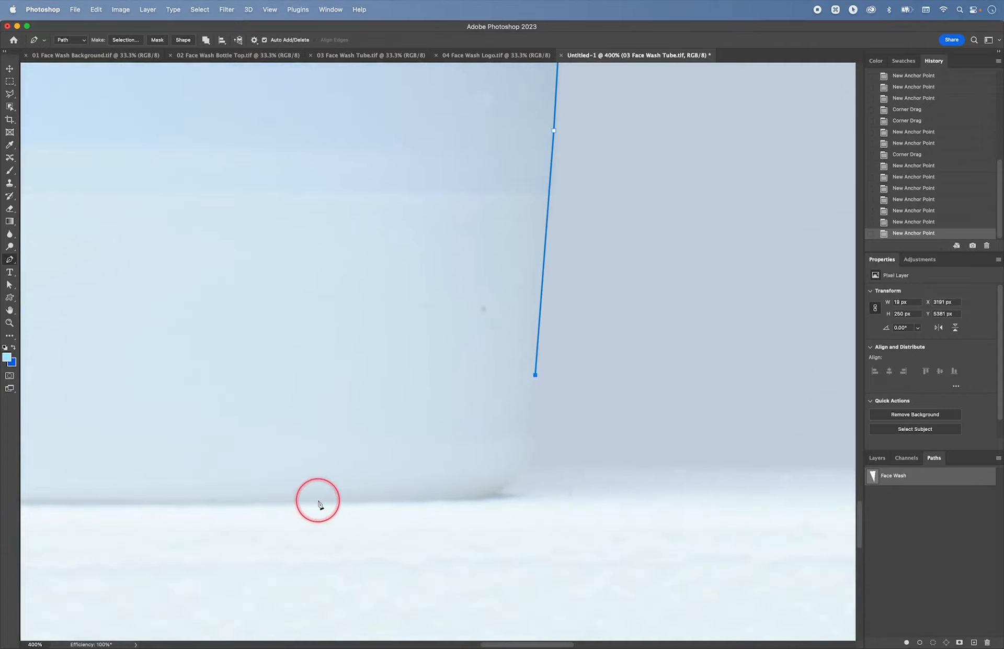
Step: Curve the path around the cap's lower-right corner onto its bottom edge and reshape the handles to fit the rounding
{"action": "left_click_drag", "start_coordinate": [344, 499], "coordinate": [198, 505]}
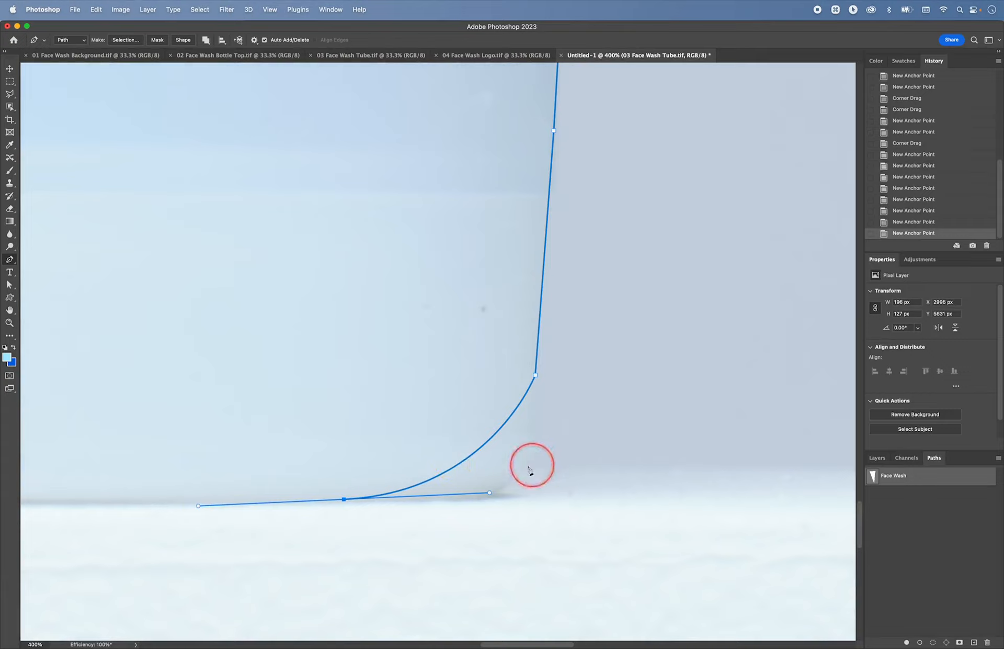
{"action": "left_click_drag", "start_coordinate": [490, 492], "coordinate": [544, 502]}
{"action": "left_click", "coordinate": [535, 375], "text": "alt"}
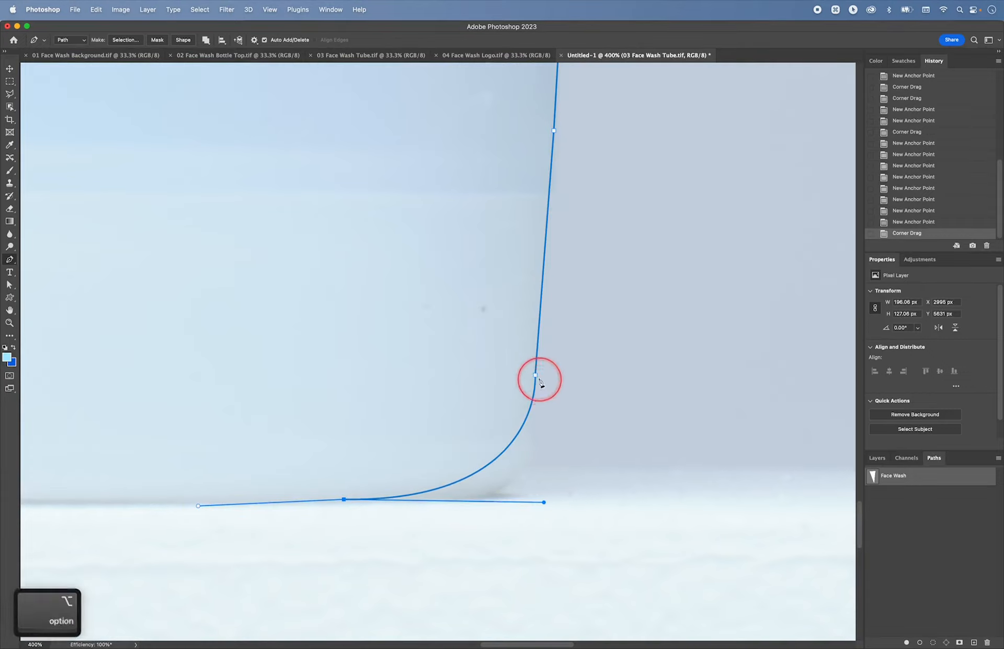
{"action": "left_click_drag", "start_coordinate": [535, 375], "coordinate": [533, 419]}
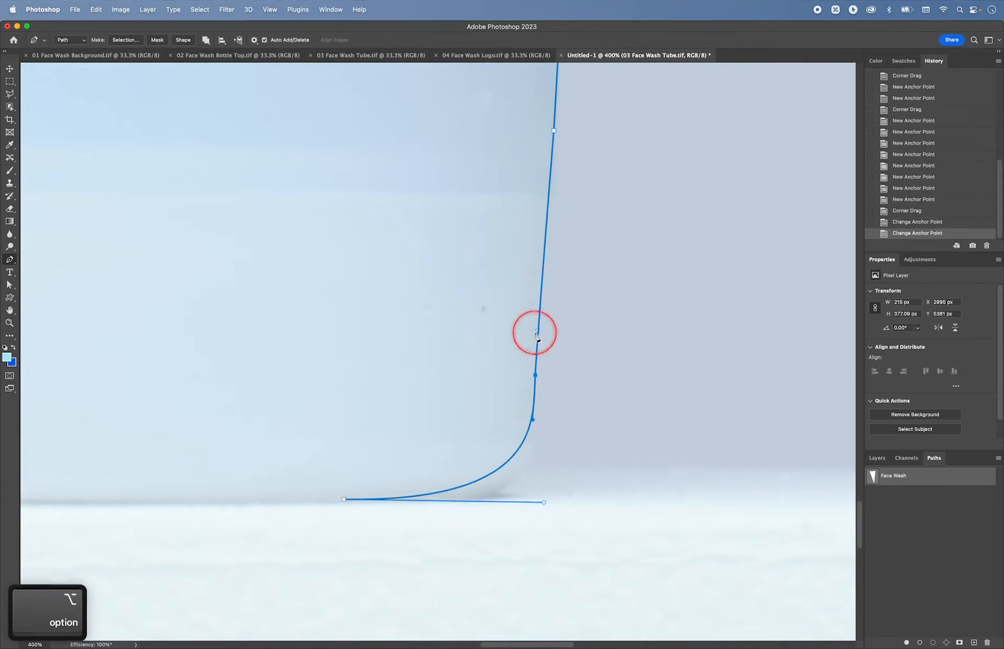
{"action": "left_click", "coordinate": [538, 347], "text": "alt"}
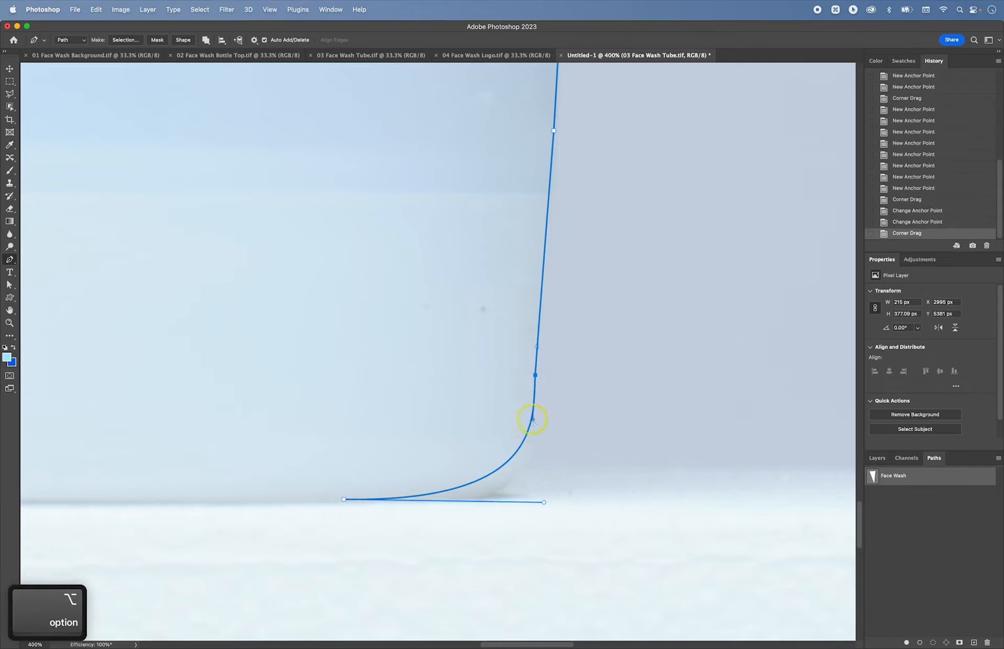
{"action": "left_click_drag", "start_coordinate": [532, 419], "coordinate": [533, 504]}
Step: Undo the last two path edits and run two straight segments along the cap's bottom edge toward its lower-left corner
{"action": "left_click_drag", "start_coordinate": [199, 502], "coordinate": [465, 464]}
{"action": "key", "text": "super+z"}
{"action": "key", "text": "super+z"}
{"action": "left_click", "coordinate": [234, 463]}
{"action": "left_click_drag", "start_coordinate": [193, 466], "coordinate": [689, 438]}
{"action": "left_click", "coordinate": [88, 430]}
{"action": "left_click_drag", "start_coordinate": [110, 382], "coordinate": [588, 365]}
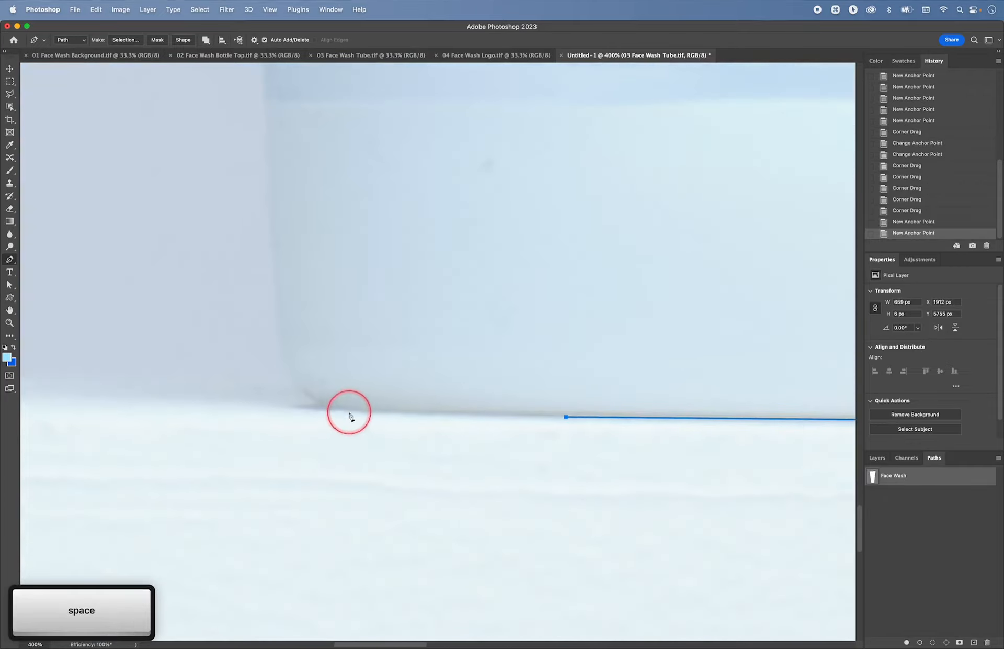
Step: Extend the path to the cap's lower-left corner, curve it up onto the left side and adjust the handles to the rounding
{"action": "left_click", "coordinate": [376, 411]}
{"action": "left_click_drag", "start_coordinate": [267, 283], "coordinate": [257, 131]}
{"action": "left_click_drag", "start_coordinate": [291, 415], "coordinate": [268, 421]}
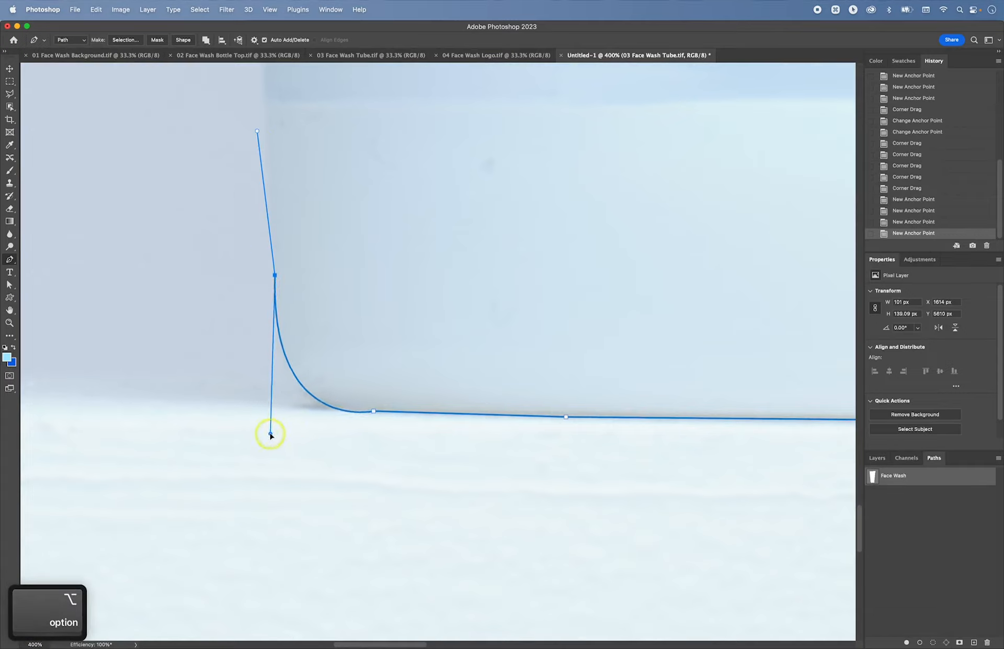
{"action": "left_click_drag", "start_coordinate": [373, 411], "coordinate": [335, 409]}
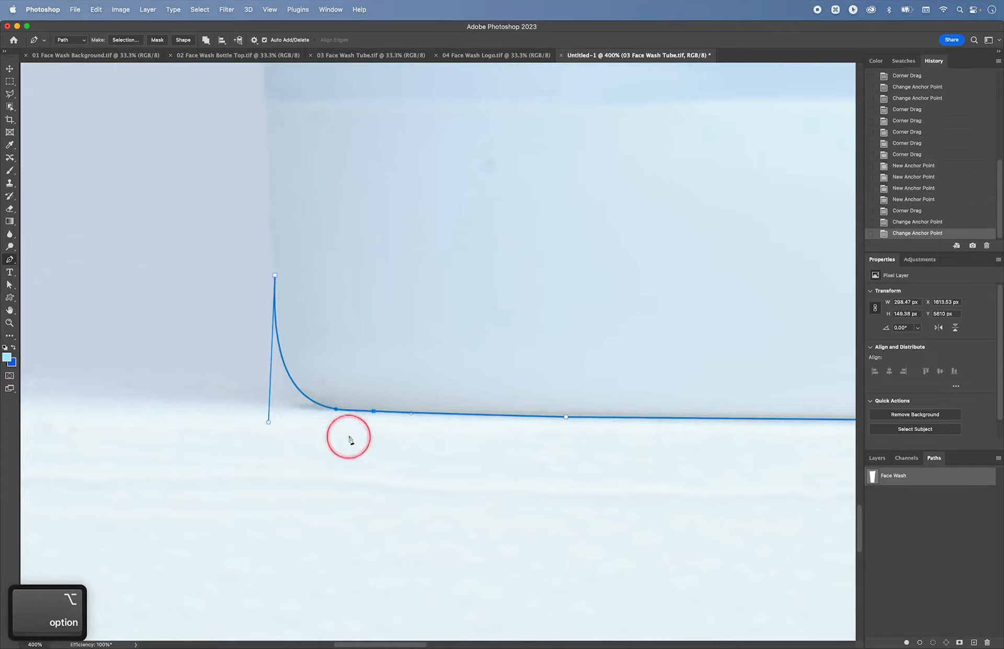
Step: Extend the path a short way up the cap's left edge and refine the lower-left corner's anchor and handles to fit the rounding
{"action": "left_click_drag", "start_coordinate": [268, 143], "coordinate": [270, 181]}
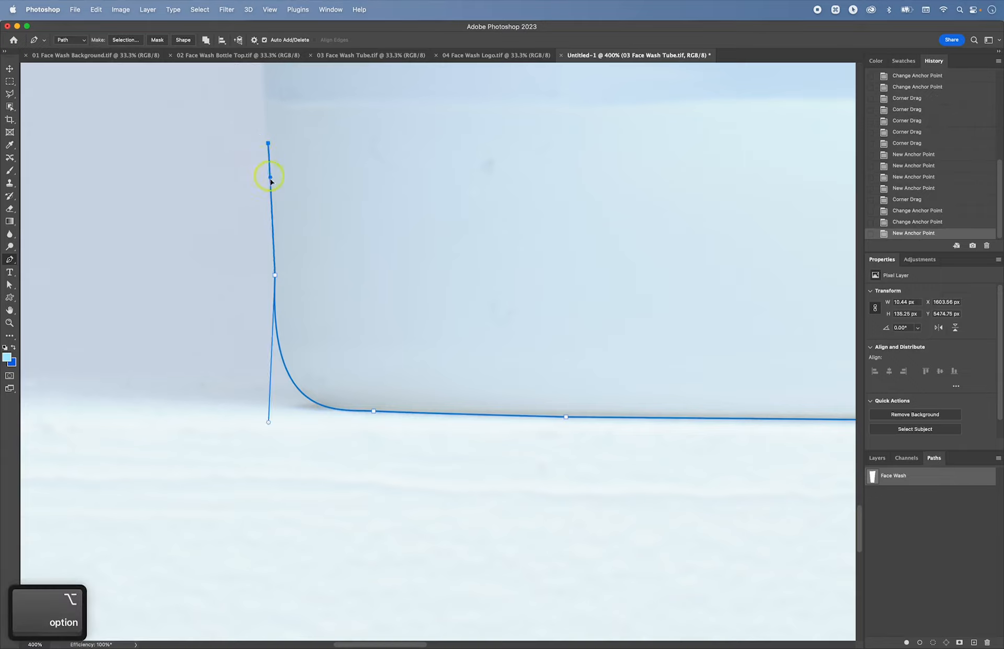
{"action": "left_click_drag", "start_coordinate": [271, 245], "coordinate": [274, 274]}
{"action": "left_click_drag", "start_coordinate": [268, 421], "coordinate": [268, 371]}
{"action": "left_click_drag", "start_coordinate": [337, 407], "coordinate": [299, 414]}
{"action": "key", "text": "super+z"}
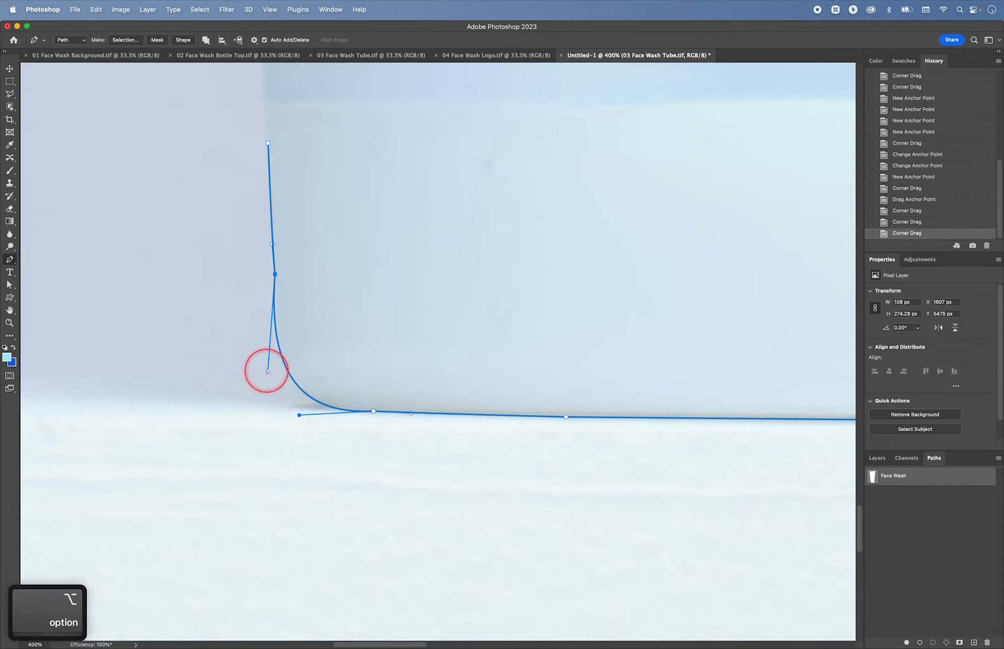
{"action": "left_click_drag", "start_coordinate": [267, 372], "coordinate": [273, 376]}
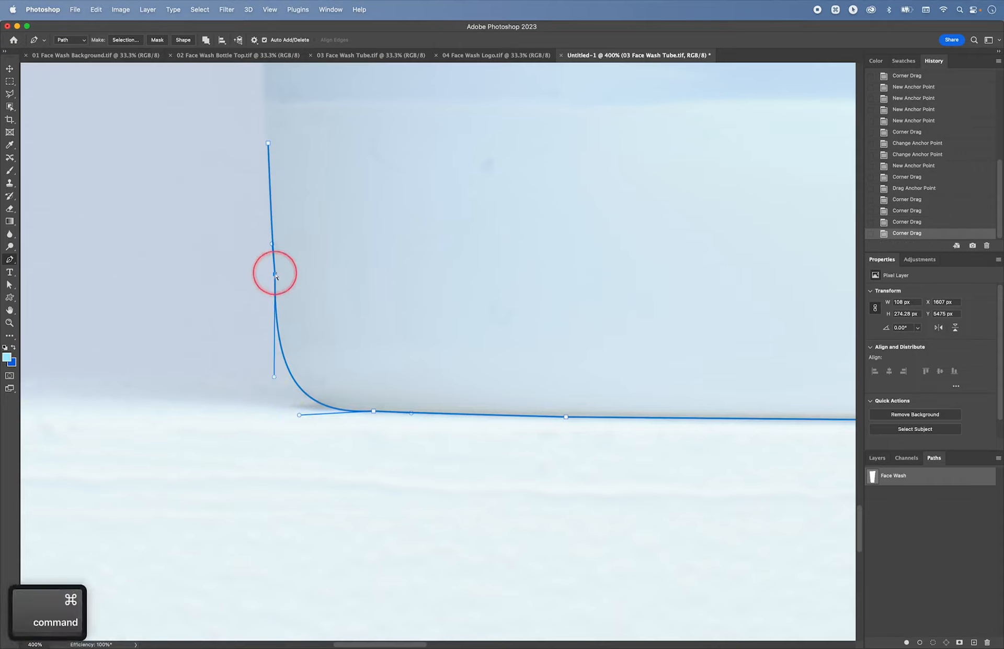
{"action": "left_click_drag", "start_coordinate": [275, 273], "coordinate": [271, 244]}
Step: Run straight segments up the cap's left edge to its top corner and inward to where the blue tube meets the cap
{"action": "left_click_drag", "start_coordinate": [263, 160], "coordinate": [264, 298]}
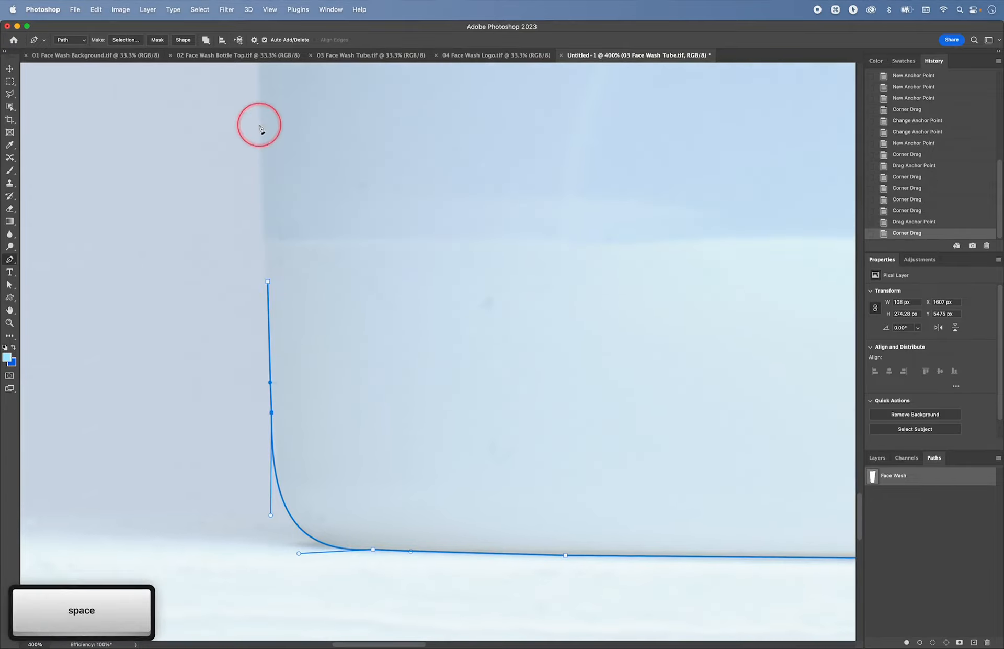
{"action": "left_click", "coordinate": [262, 123]}
{"action": "scroll", "coordinate": [259, 131], "scroll_direction": "up", "scroll_amount": 5}
{"action": "left_click", "coordinate": [251, 120]}
{"action": "left_click_drag", "start_coordinate": [252, 114], "coordinate": [256, 482]}
{"action": "left_click", "coordinate": [246, 336]}
{"action": "left_click", "coordinate": [262, 331]}
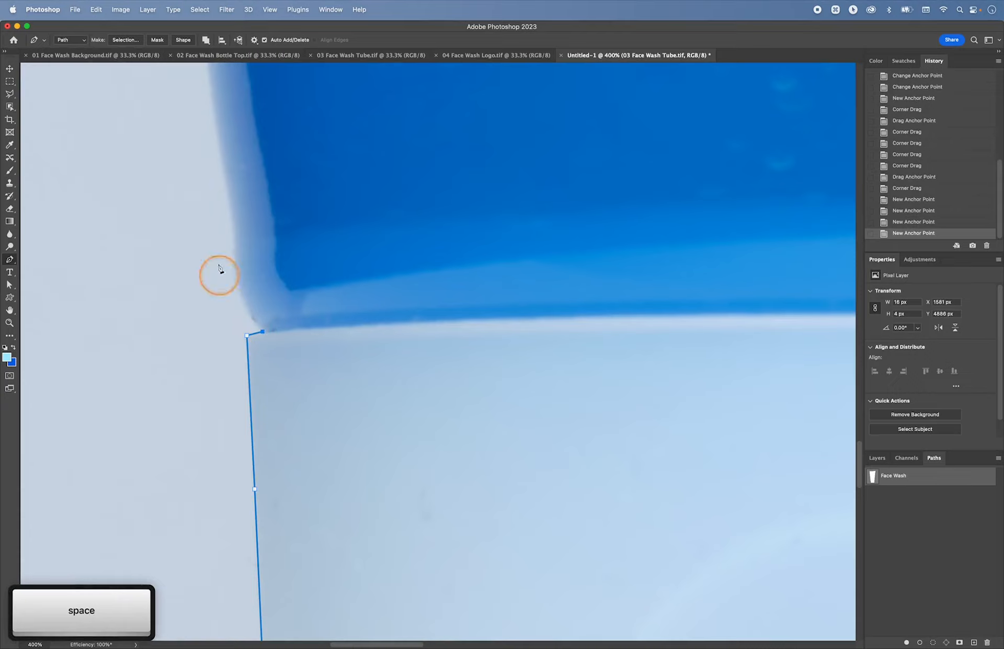
Step: Curve the path around the blue tube's lower-left shoulder and extend it straight up the tube's left edge
{"action": "left_click", "coordinate": [233, 238]}
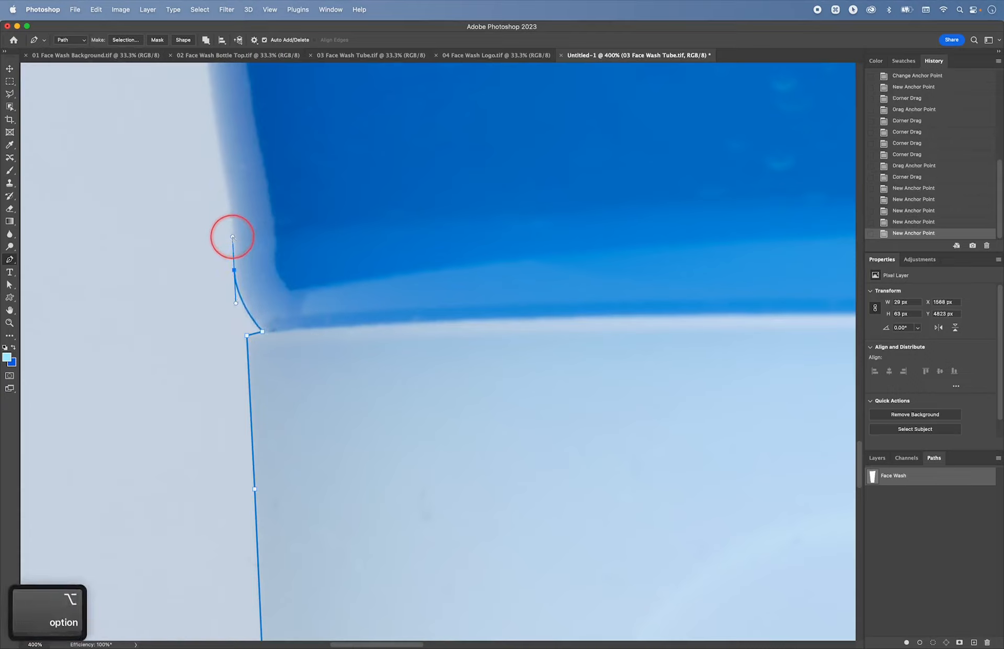
{"action": "left_click_drag", "start_coordinate": [233, 245], "coordinate": [241, 390]}
{"action": "left_click", "coordinate": [221, 166]}
{"action": "left_click", "coordinate": [218, 209]}
{"action": "left_click_drag", "start_coordinate": [219, 209], "coordinate": [227, 424]}
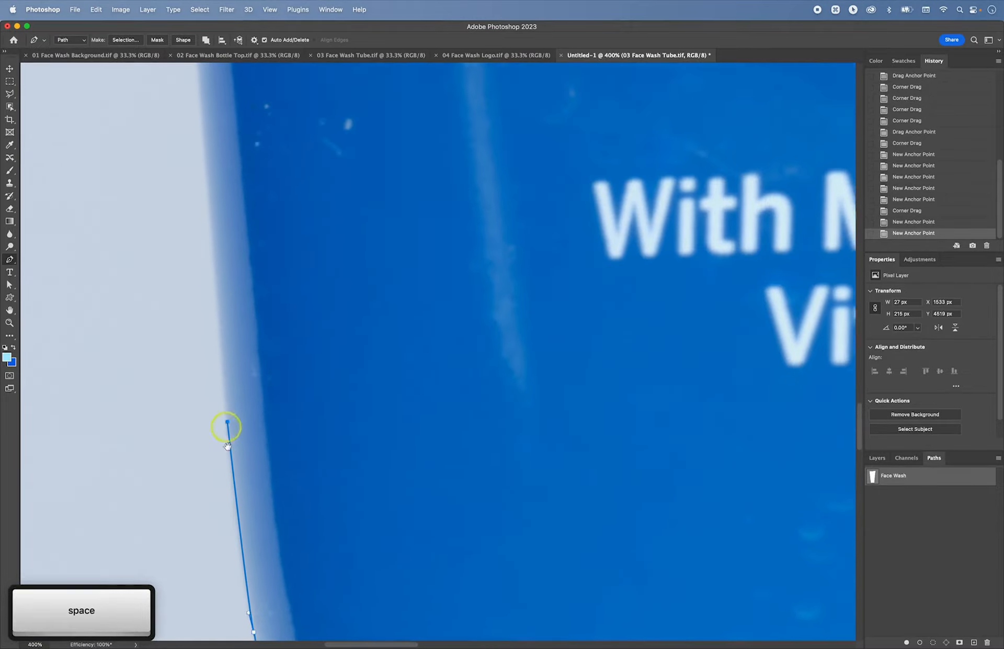
Step: Continue straight segments up the tube's left edge, past the CLEANSES banner, to just below the level of the FACE WASH lettering
{"action": "left_click", "coordinate": [212, 215]}
{"action": "left_click_drag", "start_coordinate": [212, 215], "coordinate": [218, 308]}
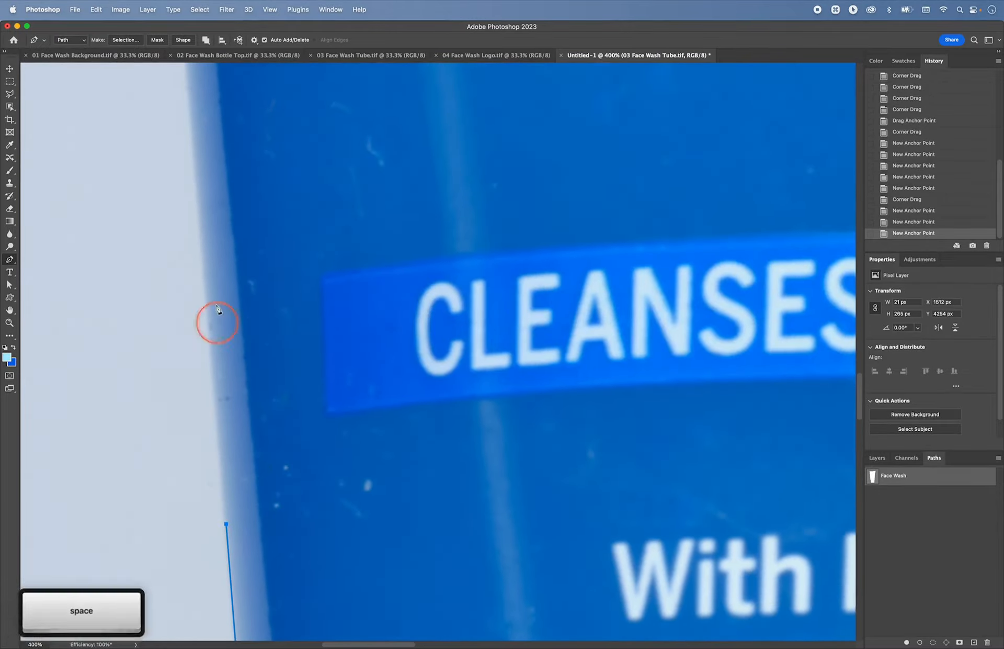
{"action": "left_click", "coordinate": [202, 224]}
{"action": "left_click_drag", "start_coordinate": [202, 224], "coordinate": [253, 560]}
{"action": "left_click", "coordinate": [231, 234]}
{"action": "left_click_drag", "start_coordinate": [231, 234], "coordinate": [261, 619]}
{"action": "left_click", "coordinate": [231, 186]}
{"action": "left_click_drag", "start_coordinate": [231, 187], "coordinate": [265, 568]}
{"action": "left_click", "coordinate": [235, 213]}
{"action": "left_click_drag", "start_coordinate": [235, 213], "coordinate": [283, 552]}
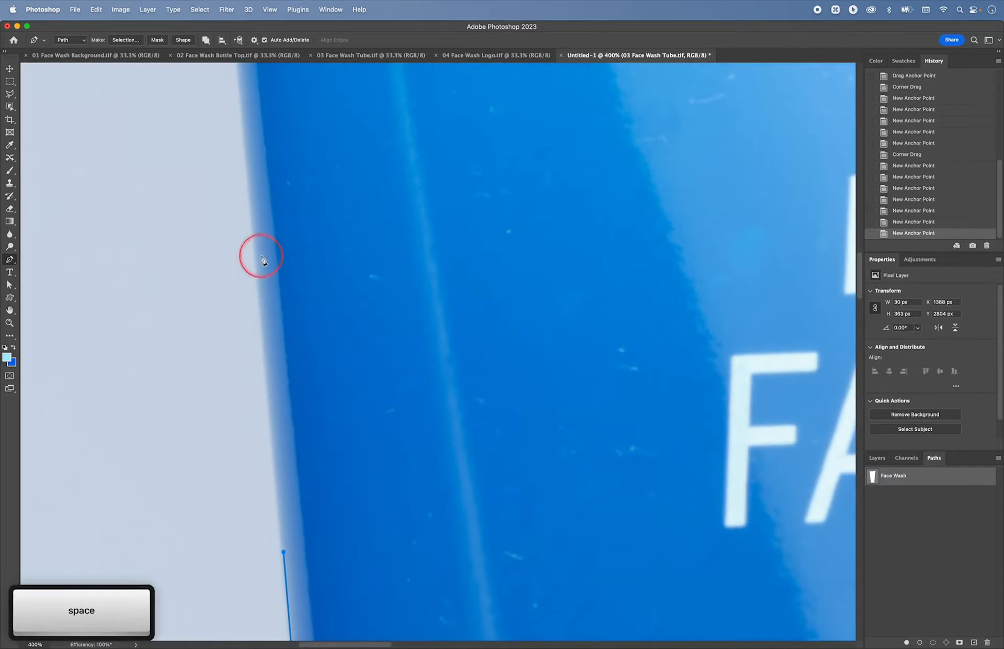
Step: Add further straight segments up the tube's left edge from the FACE WASH lettering to the light-blue area below the crimped seal
{"action": "left_click", "coordinate": [253, 224]}
{"action": "left_click_drag", "start_coordinate": [253, 224], "coordinate": [312, 585]}
{"action": "left_click", "coordinate": [271, 203]}
{"action": "left_click_drag", "start_coordinate": [271, 203], "coordinate": [291, 575]}
{"action": "left_click", "coordinate": [254, 243]}
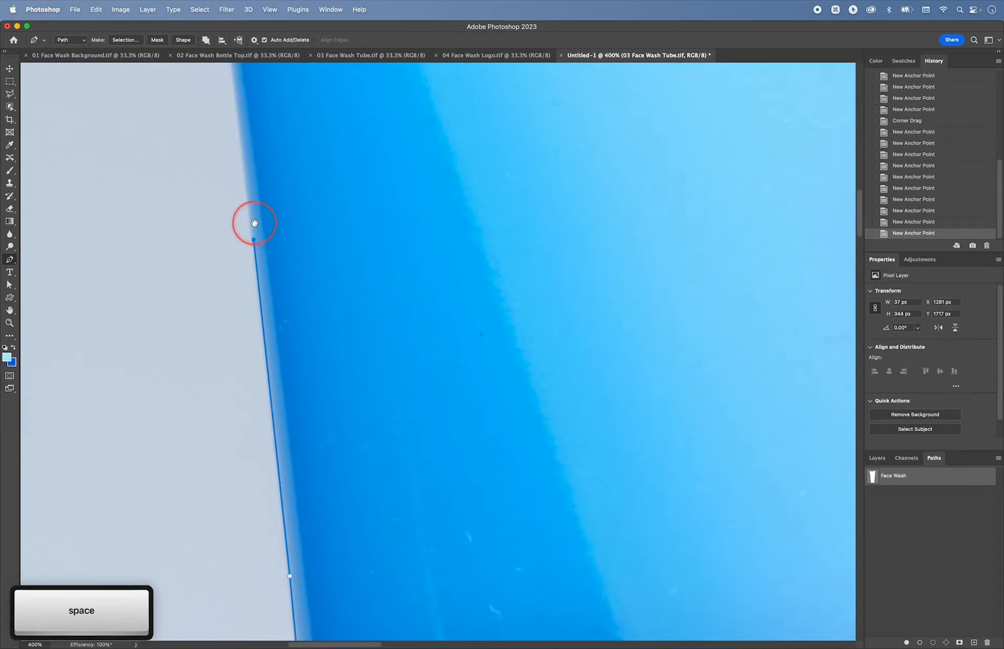
{"action": "left_click_drag", "start_coordinate": [254, 244], "coordinate": [278, 566]}
{"action": "left_click", "coordinate": [241, 260]}
{"action": "left_click_drag", "start_coordinate": [241, 260], "coordinate": [291, 489]}
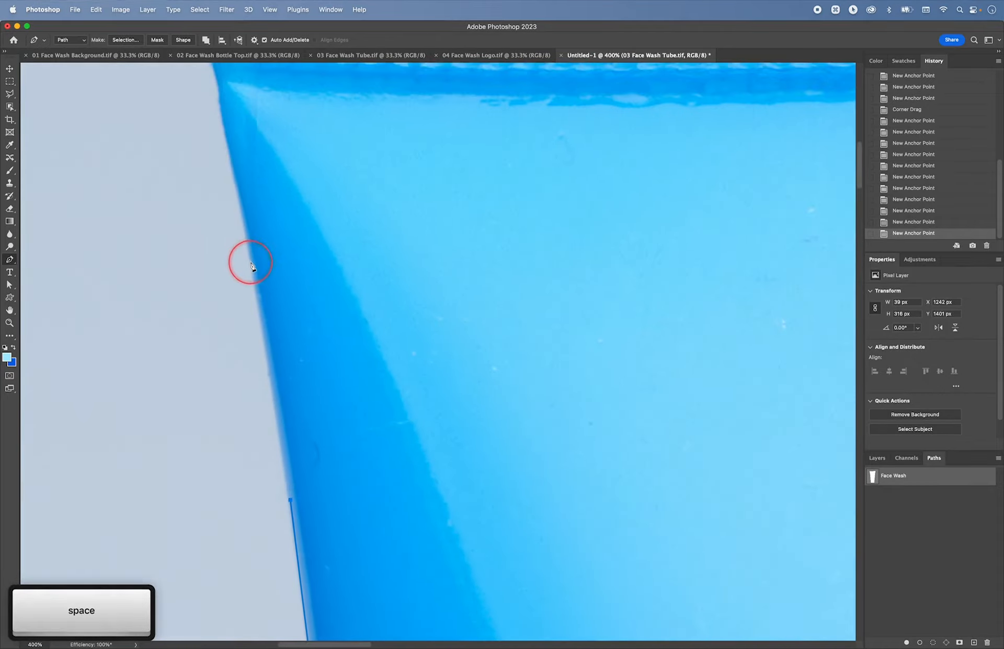
{"action": "left_click", "coordinate": [249, 251]}
{"action": "left_click_drag", "start_coordinate": [256, 334], "coordinate": [272, 457]}
{"action": "key", "text": "ctrl+z"}
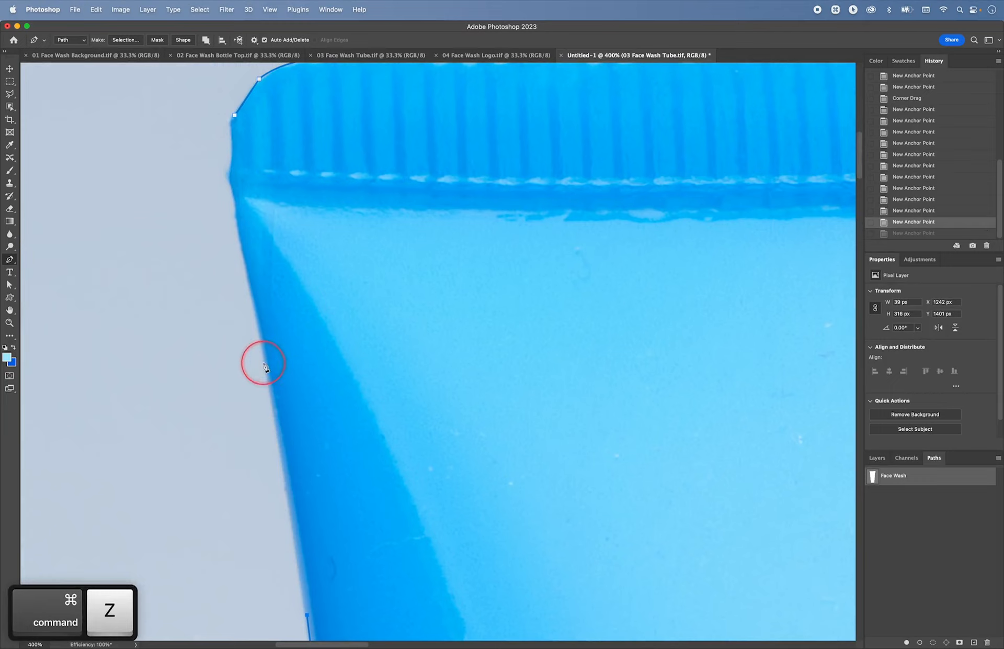
Step: Trace the last stretch of the tube's left edge around the crimped seal and close the Face Wash path at its starting anchor
{"action": "left_click", "coordinate": [265, 362]}
{"action": "left_click_drag", "start_coordinate": [240, 274], "coordinate": [256, 368]}
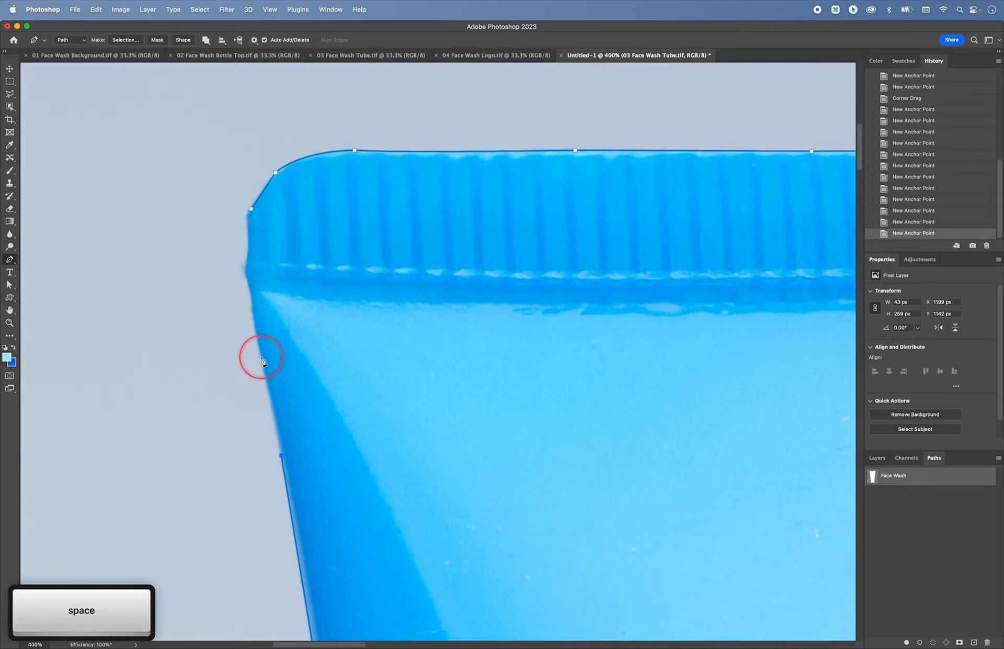
{"action": "left_click", "coordinate": [262, 357]}
{"action": "left_click", "coordinate": [251, 295]}
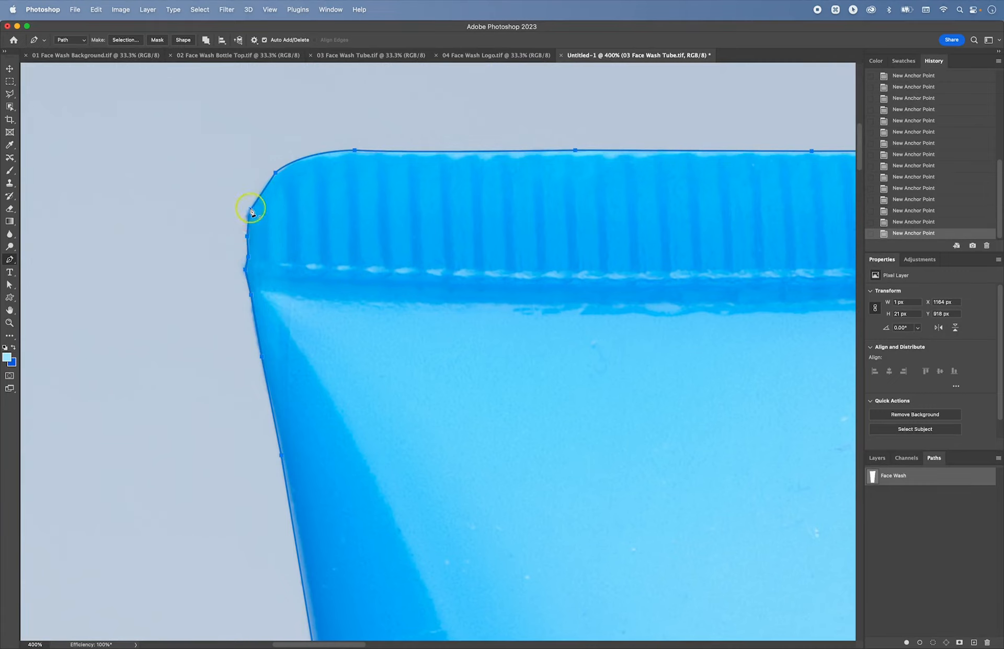
{"action": "key", "text": "super+0"}
{"action": "key", "text": "super+minus"}
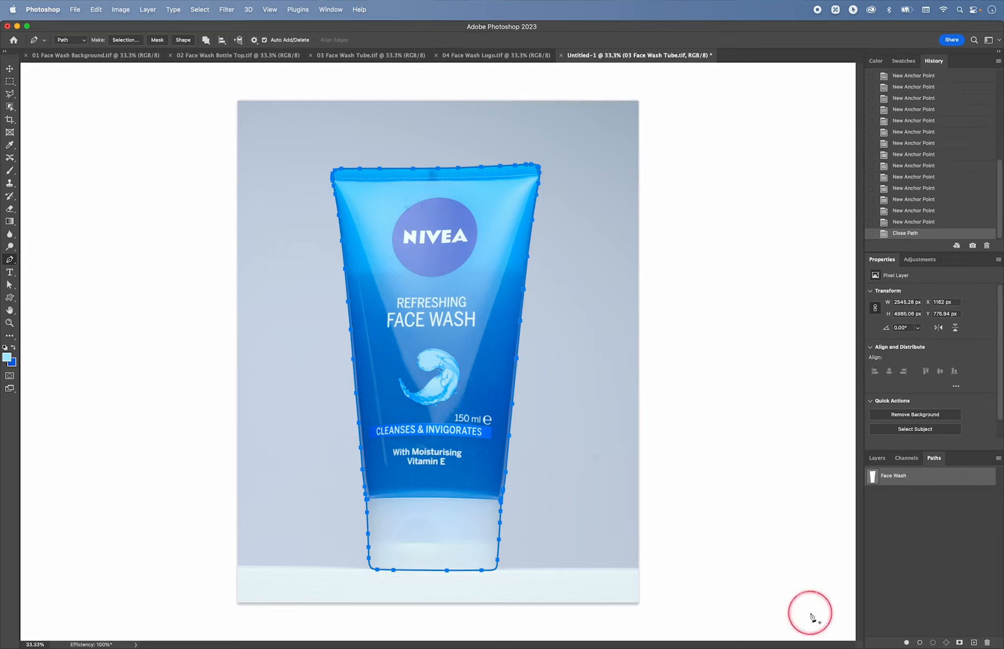
Step: Create a new path and place its first anchor at the cap's upper-left corner, where the cap meets the blue tube
{"action": "left_click", "coordinate": [973, 642]}
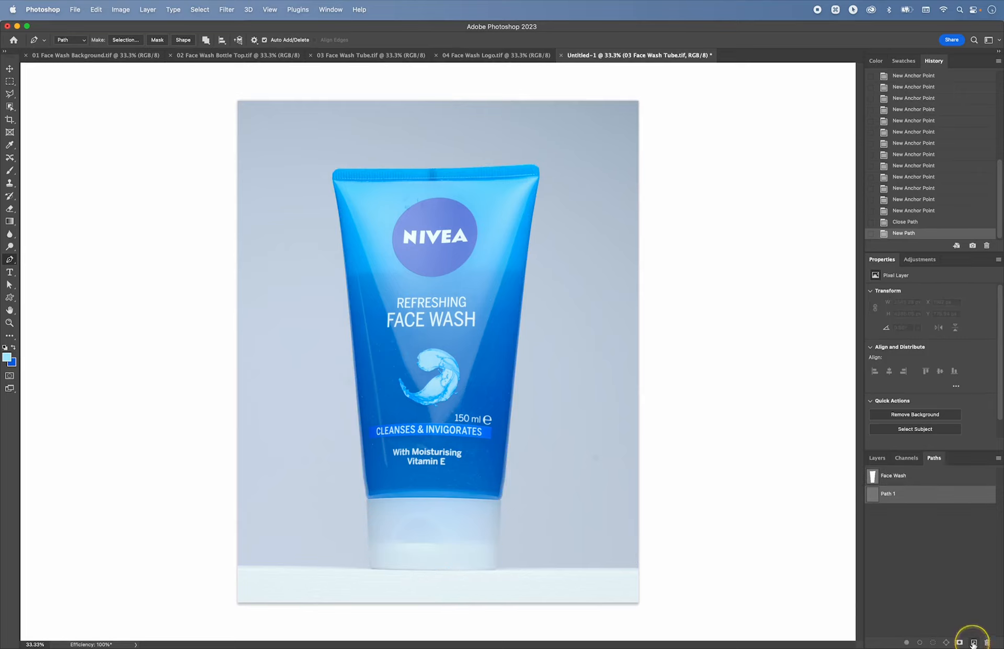
{"action": "key", "text": "super+equal"}
{"action": "key", "text": "super+equal"}
{"action": "key", "text": "super+equal"}
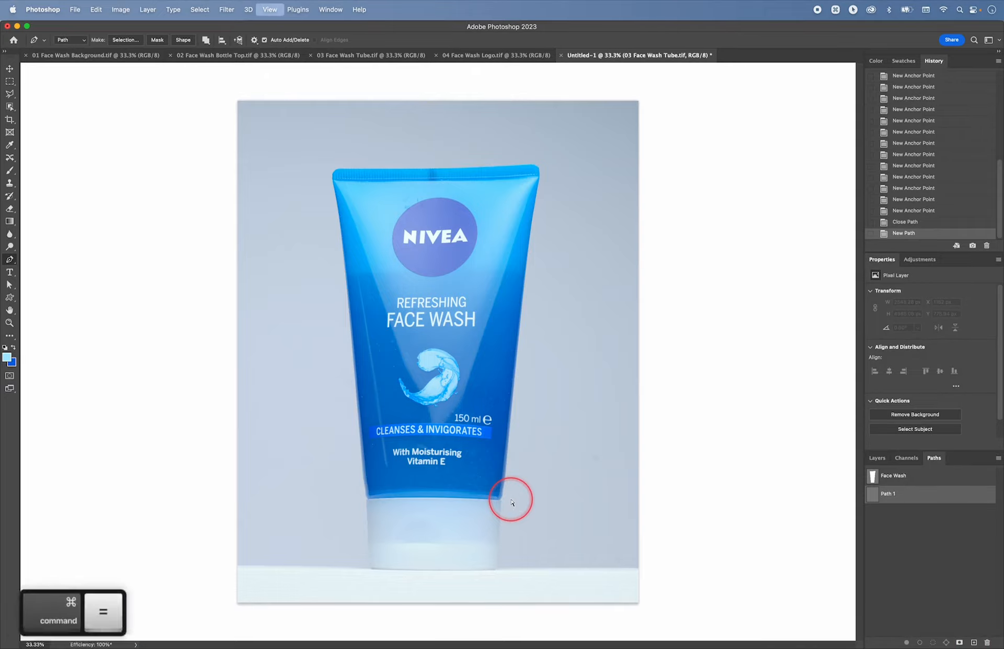
{"action": "key", "text": "space"}
{"action": "scroll", "coordinate": [511, 495], "scroll_direction": "down", "scroll_amount": 10}
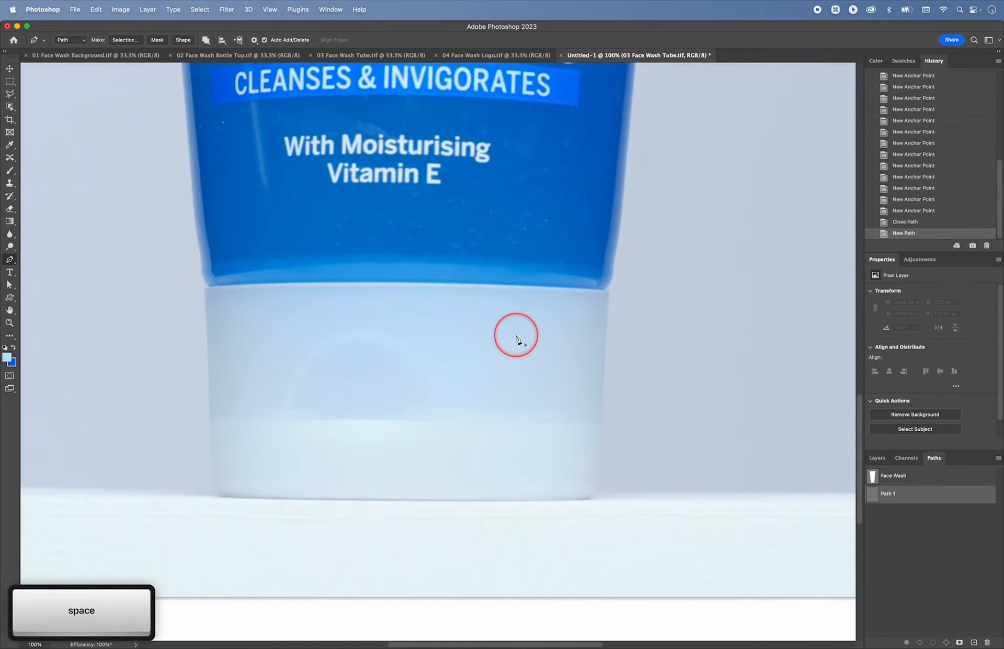
{"action": "key", "text": "super+equal"}
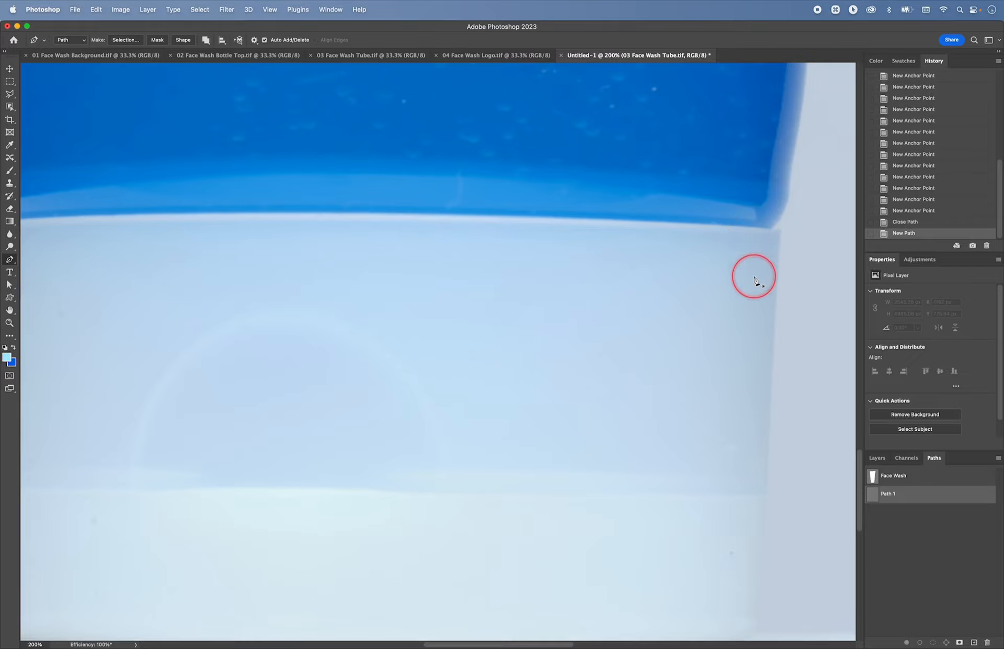
{"action": "key", "text": "space"}
{"action": "left_click_drag", "start_coordinate": [276, 294], "coordinate": [504, 284]}
{"action": "left_click_drag", "start_coordinate": [333, 272], "coordinate": [448, 350]}
{"action": "key", "text": "super"}
{"action": "key", "text": "super+equal"}
{"action": "key", "text": "super+equal"}
{"action": "key", "text": "super+equal"}
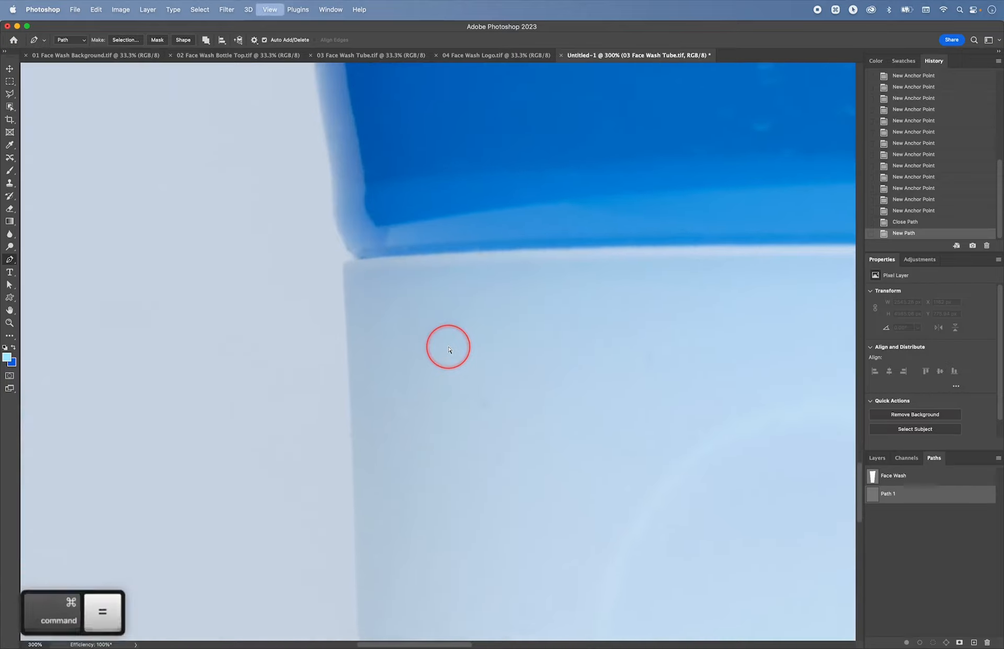
{"action": "key", "text": "space"}
{"action": "left_click_drag", "start_coordinate": [578, 318], "coordinate": [446, 359]}
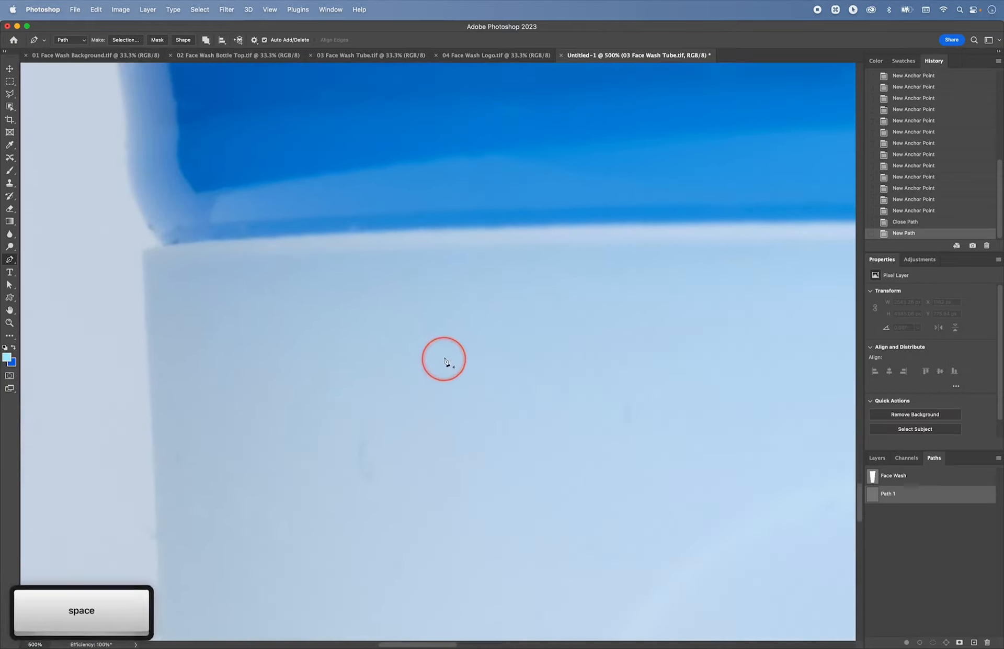
{"action": "left_click", "coordinate": [143, 250]}
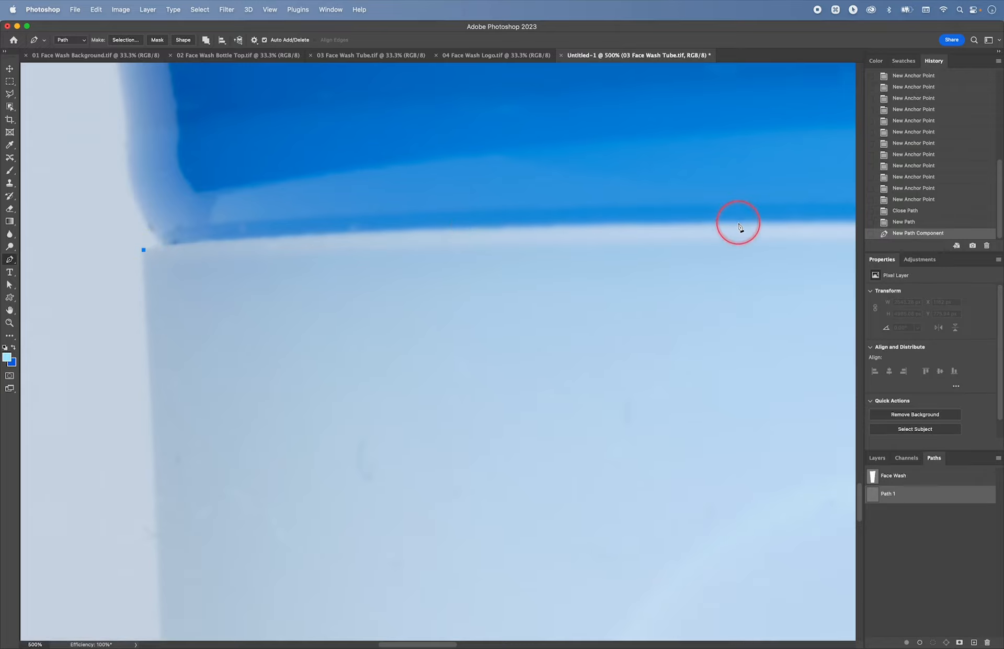
Step: Curve the new path along the left part of the seam between tube and cap and adjust its handles to follow the edge
{"action": "left_click_drag", "start_coordinate": [740, 222], "coordinate": [717, 204]}
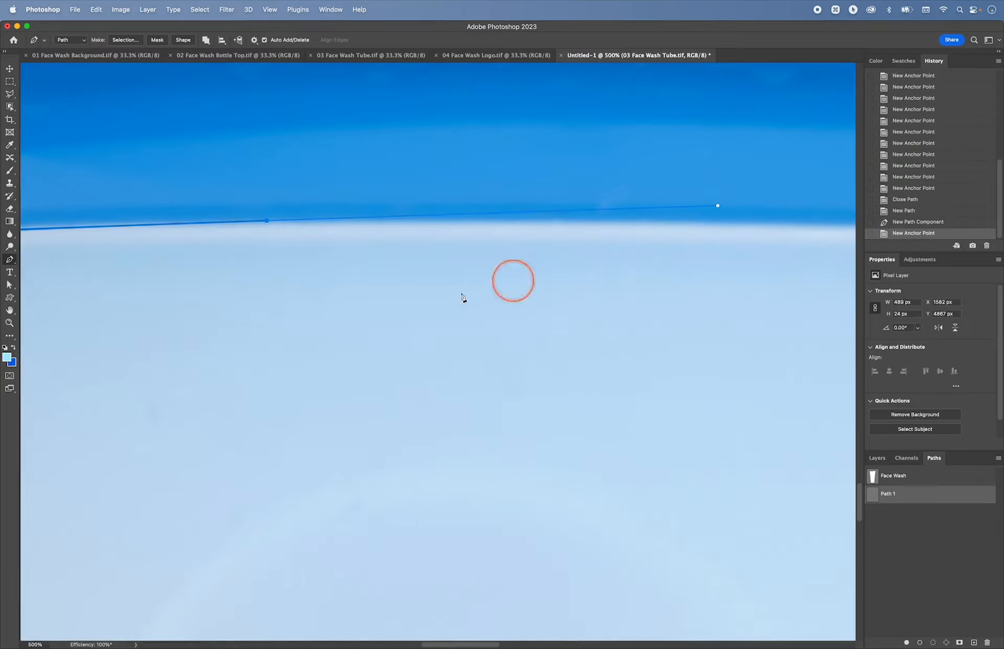
{"action": "key", "text": "space"}
{"action": "left_click_drag", "start_coordinate": [341, 302], "coordinate": [500, 319]}
{"action": "left_click_drag", "start_coordinate": [572, 307], "coordinate": [500, 312]}
{"action": "left_click_drag", "start_coordinate": [713, 231], "coordinate": [594, 233]}
{"action": "left_click_drag", "start_coordinate": [394, 244], "coordinate": [394, 245]}
{"action": "key", "text": "space"}
{"action": "left_click_drag", "start_coordinate": [340, 278], "coordinate": [738, 296]}
{"action": "left_click_drag", "start_coordinate": [198, 280], "coordinate": [203, 272]}
{"action": "key", "text": "super+z"}
{"action": "left_click_drag", "start_coordinate": [207, 280], "coordinate": [206, 273]}
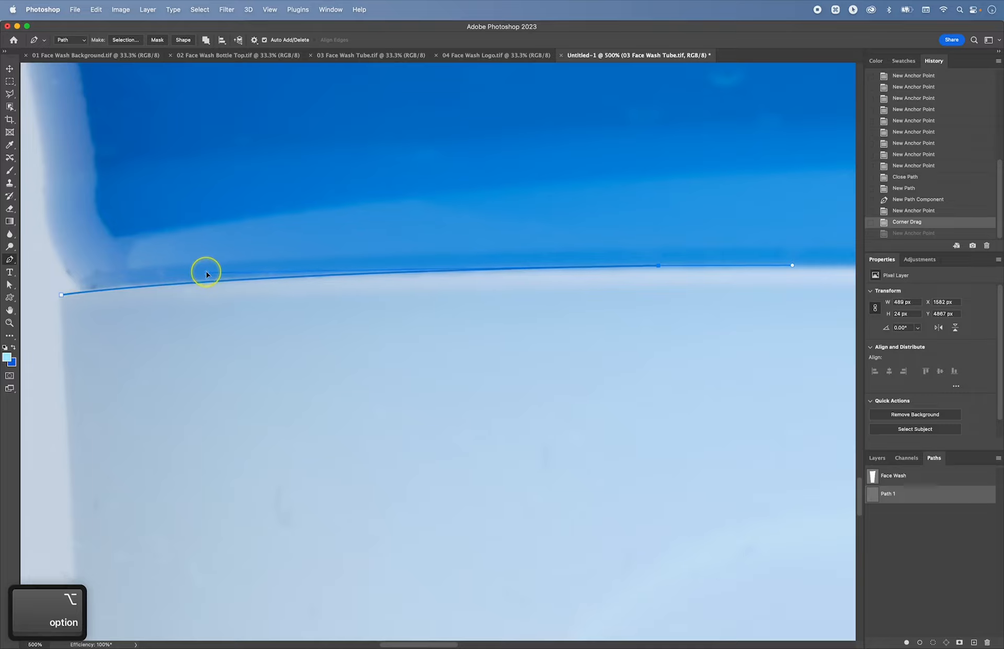
{"action": "left_click_drag", "start_coordinate": [626, 340], "coordinate": [250, 341]}
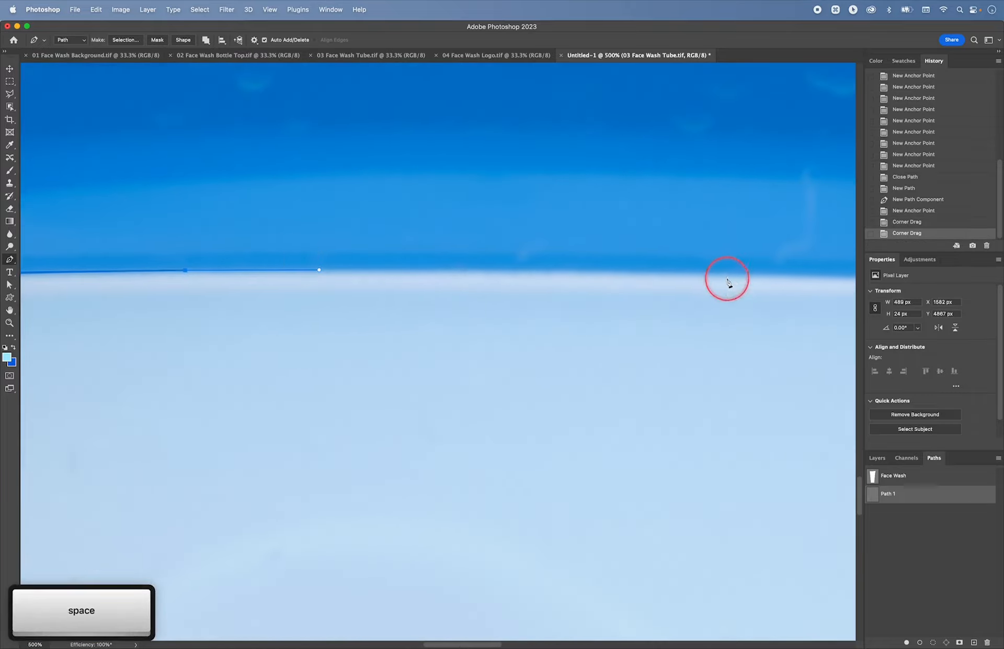
Step: Continue along the seam with straight segments to the cap's upper-right corner and slightly beyond it into the background
{"action": "left_click", "coordinate": [753, 274]}
{"action": "left_click_drag", "start_coordinate": [754, 277], "coordinate": [262, 286]}
{"action": "left_click", "coordinate": [667, 281]}
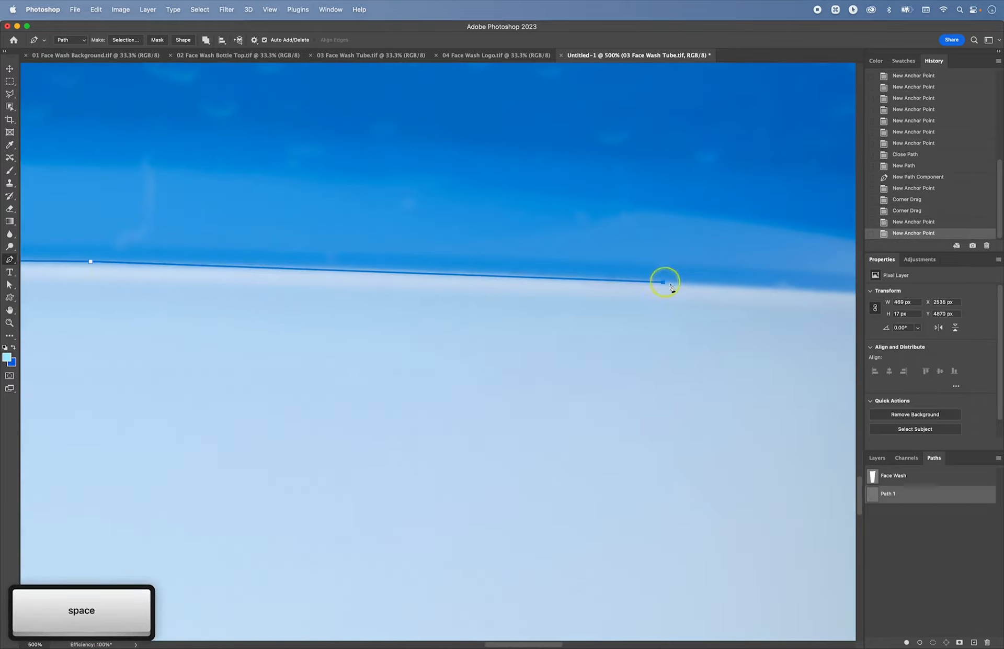
{"action": "left_click_drag", "start_coordinate": [666, 282], "coordinate": [295, 290]}
{"action": "left_click", "coordinate": [350, 278]}
{"action": "left_click", "coordinate": [440, 286]}
{"action": "left_click_drag", "start_coordinate": [439, 289], "coordinate": [478, 188]}
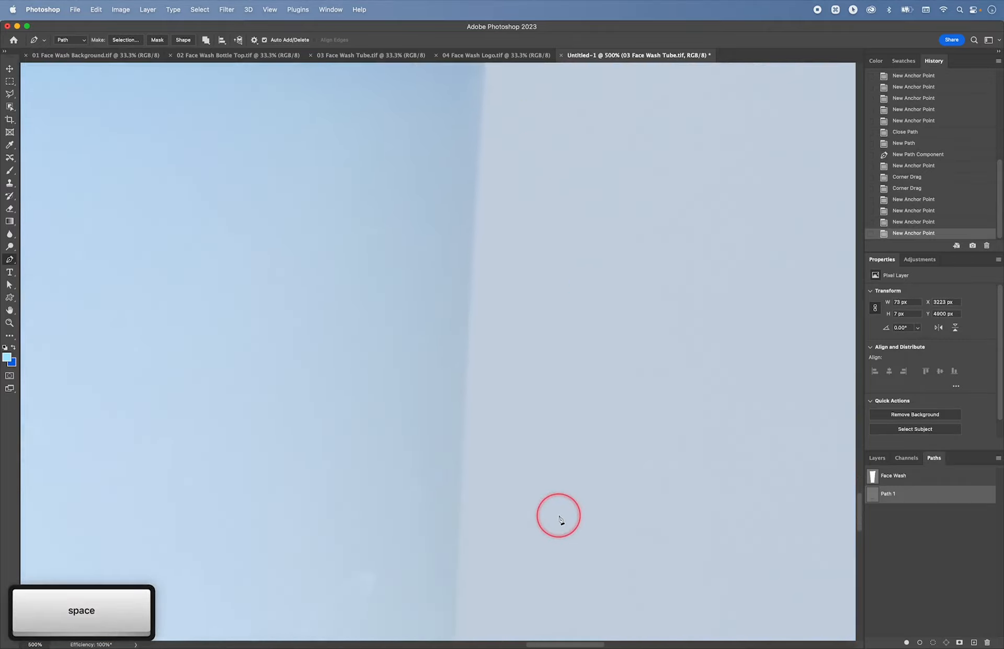
Step: Run the path loosely outside the cap, down its right side and below its base to beyond the lower-left corner
{"action": "key", "text": "super+minus"}
{"action": "key", "text": "super+minus"}
{"action": "key", "text": "super+minus"}
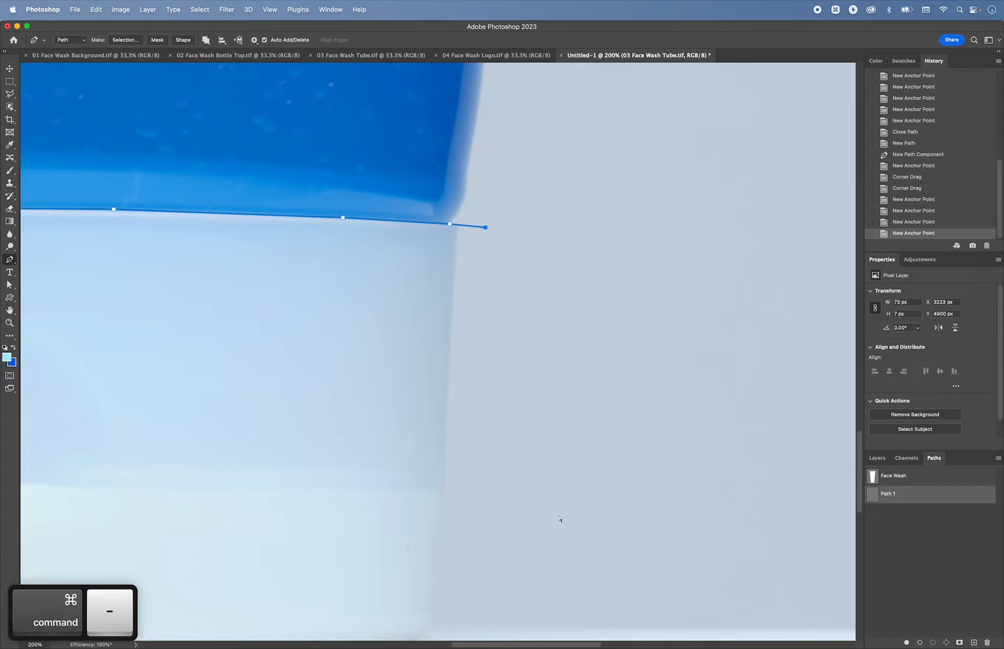
{"action": "left_click_drag", "start_coordinate": [544, 517], "coordinate": [541, 292]}
{"action": "left_click", "coordinate": [502, 516]}
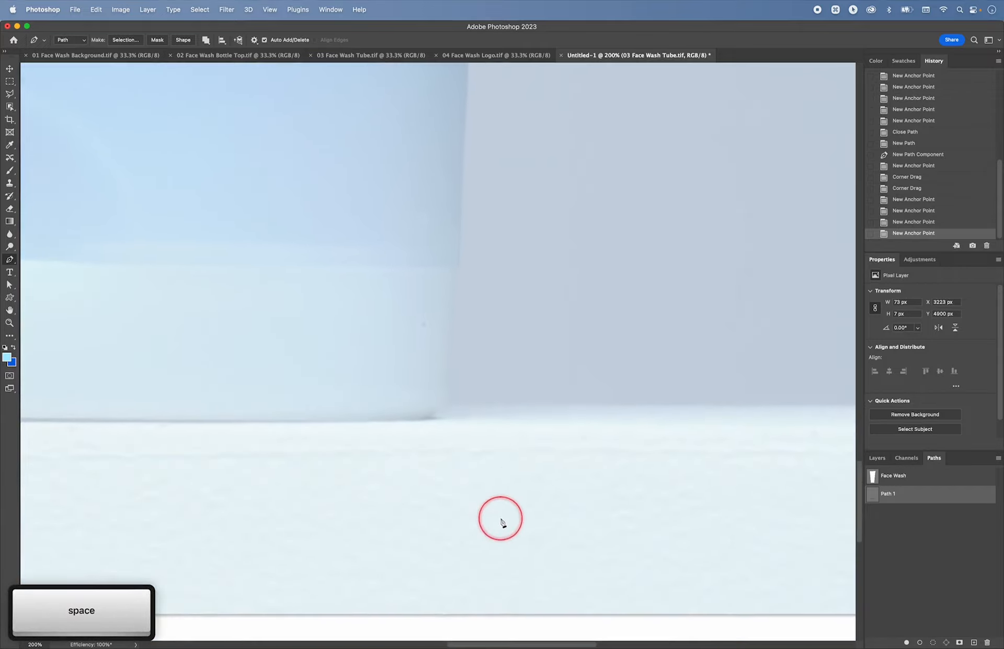
{"action": "left_click_drag", "start_coordinate": [397, 511], "coordinate": [722, 482]}
{"action": "left_click", "coordinate": [244, 484]}
{"action": "left_click_drag", "start_coordinate": [149, 468], "coordinate": [397, 480]}
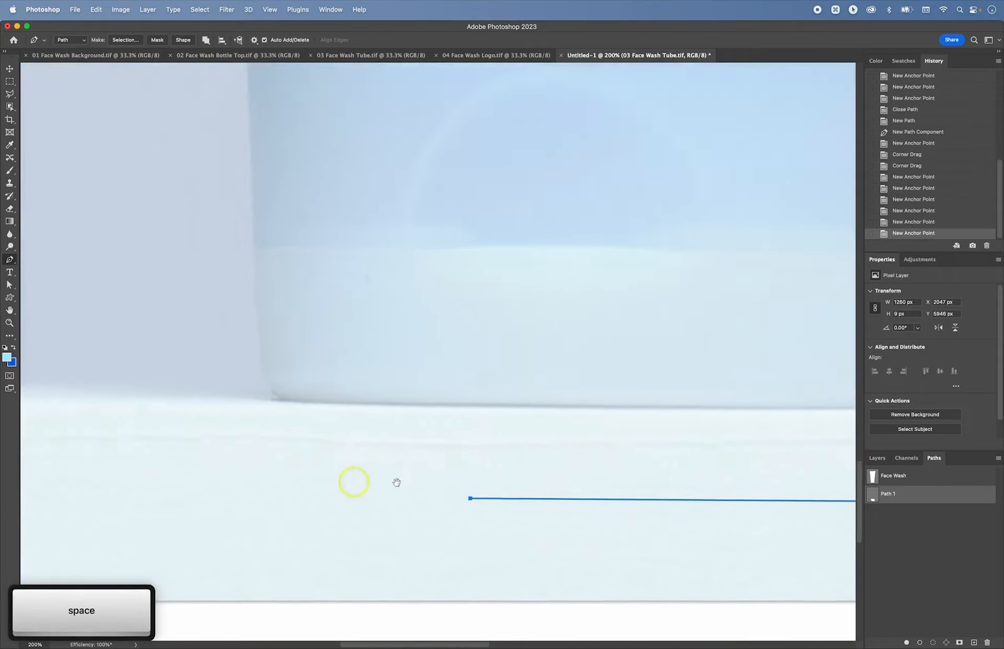
{"action": "left_click", "coordinate": [254, 493]}
Step: Bring the path up outside the cap's left side, close it at its starting anchor and rename it Bottle Top
{"action": "left_click_drag", "start_coordinate": [258, 331], "coordinate": [254, 364]}
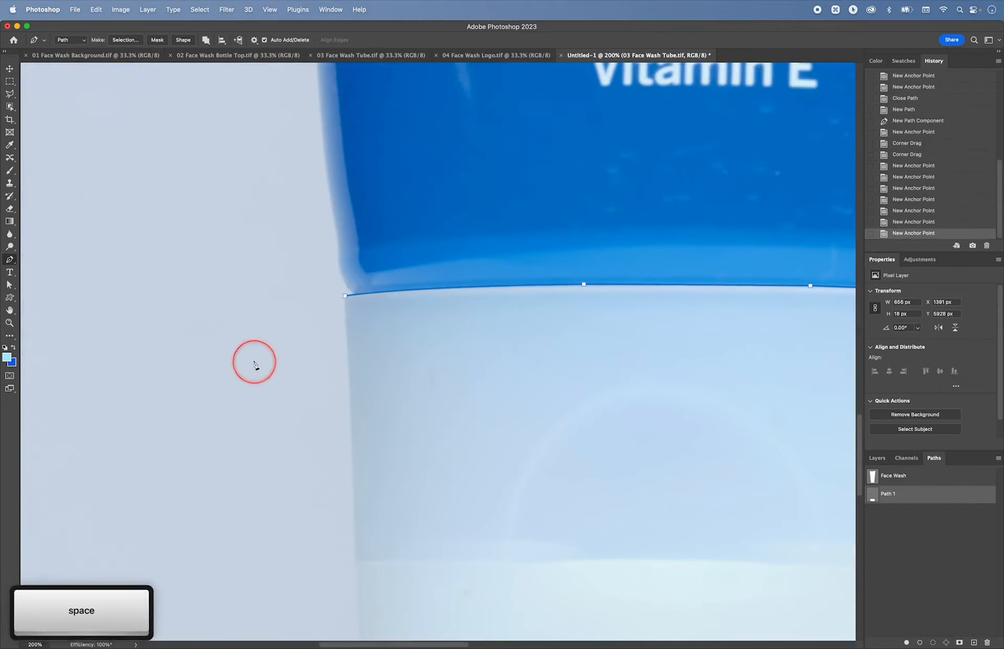
{"action": "left_click", "coordinate": [257, 359]}
{"action": "left_click", "coordinate": [271, 301]}
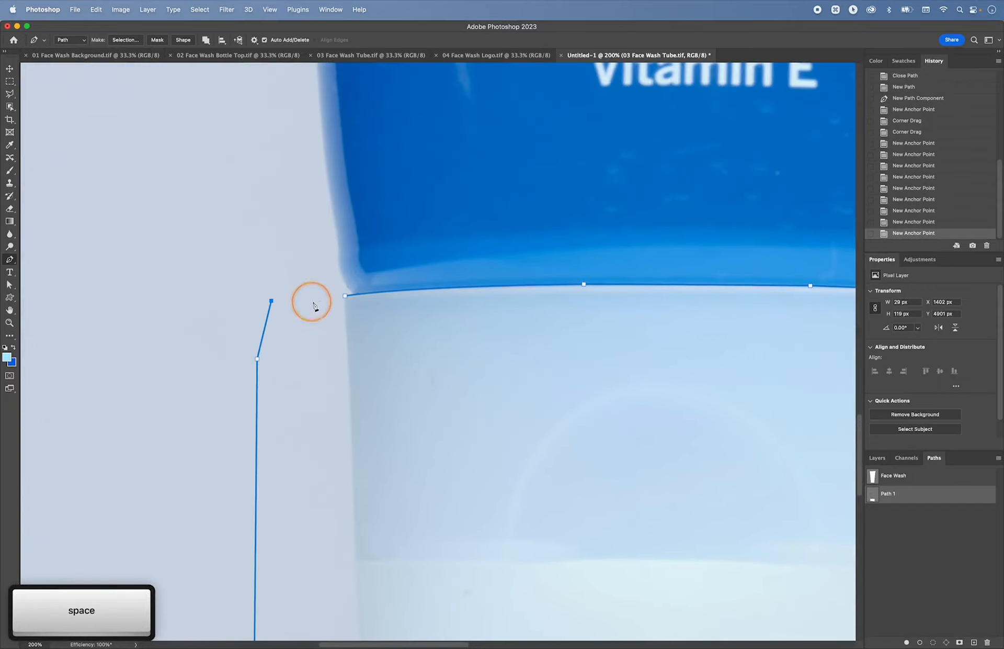
{"action": "left_click", "coordinate": [345, 296]}
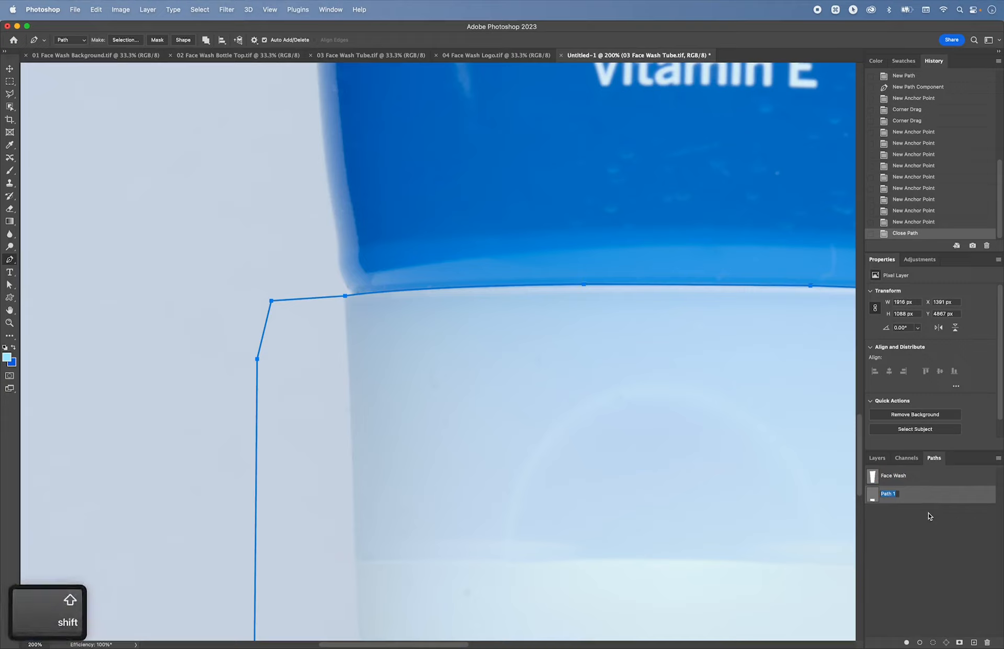
{"action": "type", "text": "Bottle Top"}
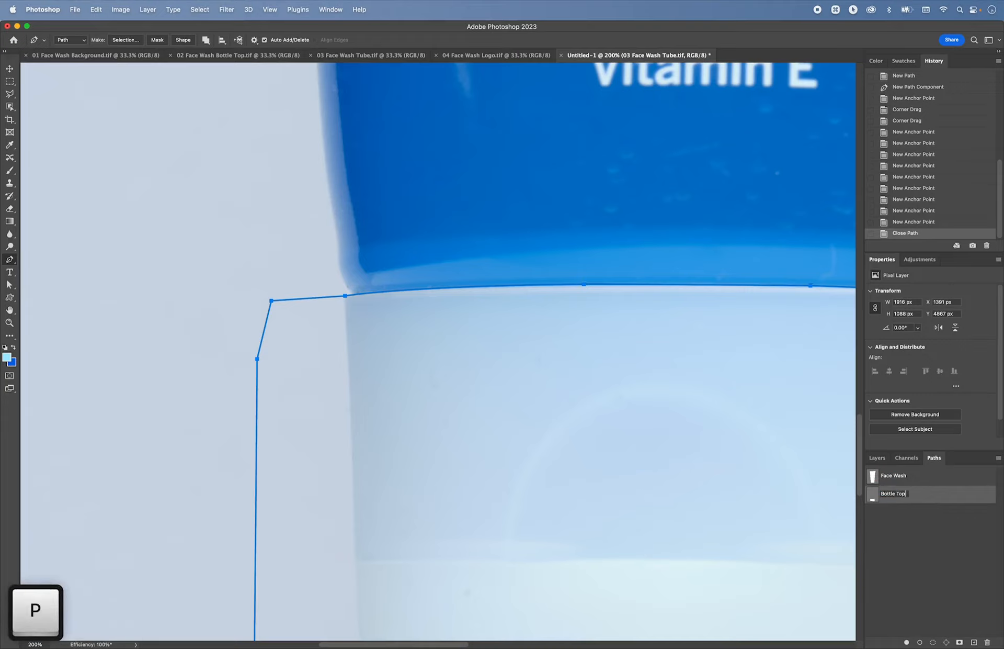
{"action": "key", "text": "Return"}
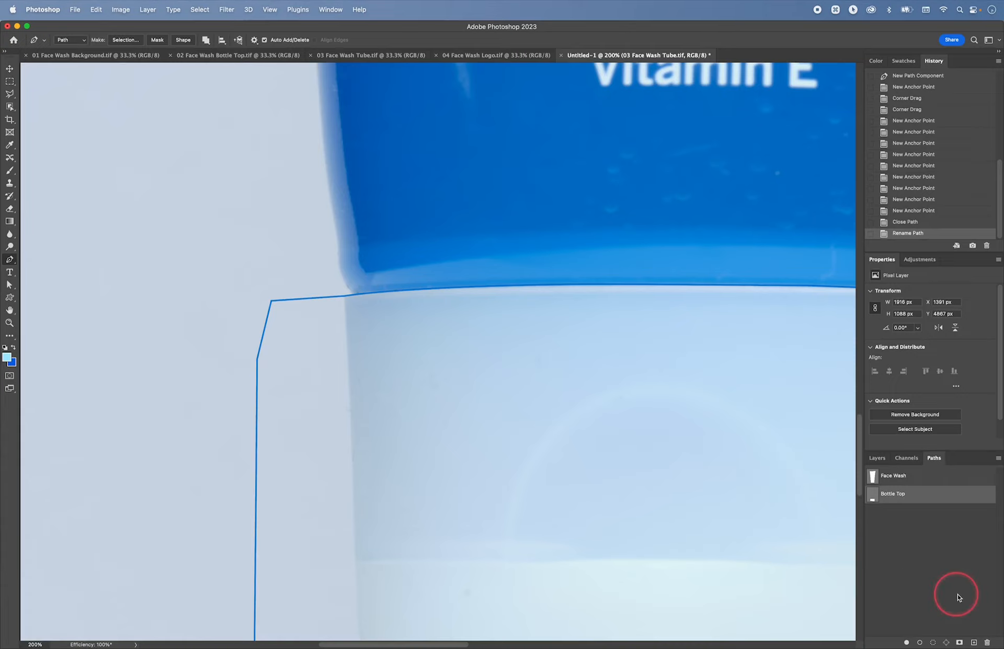
Step: Create a new empty path and name it LOgo
{"action": "left_click", "coordinate": [974, 642]}
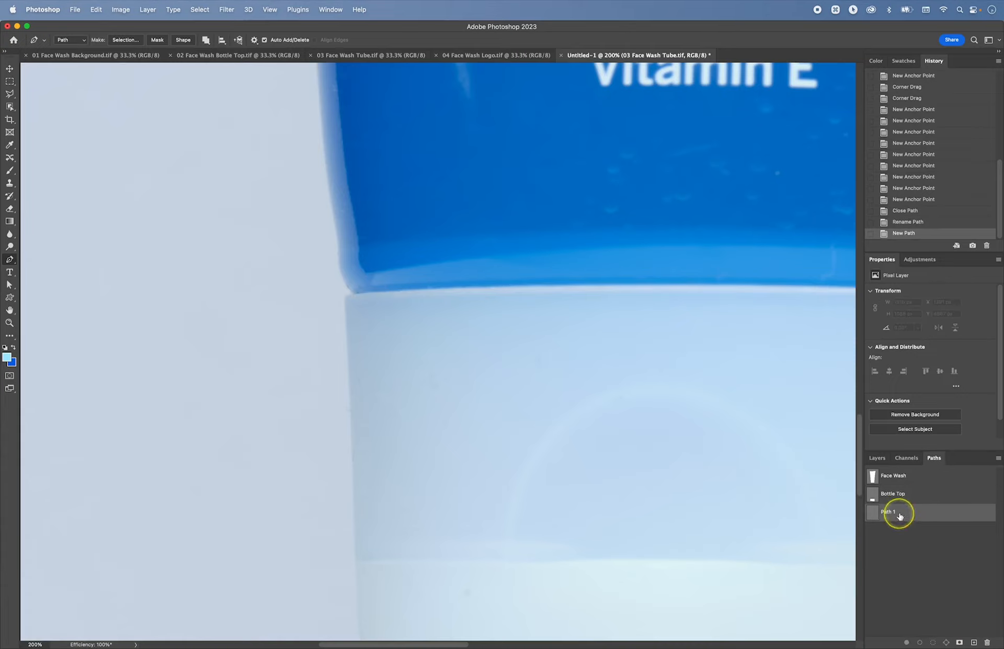
{"action": "type", "text": "LOgo"}
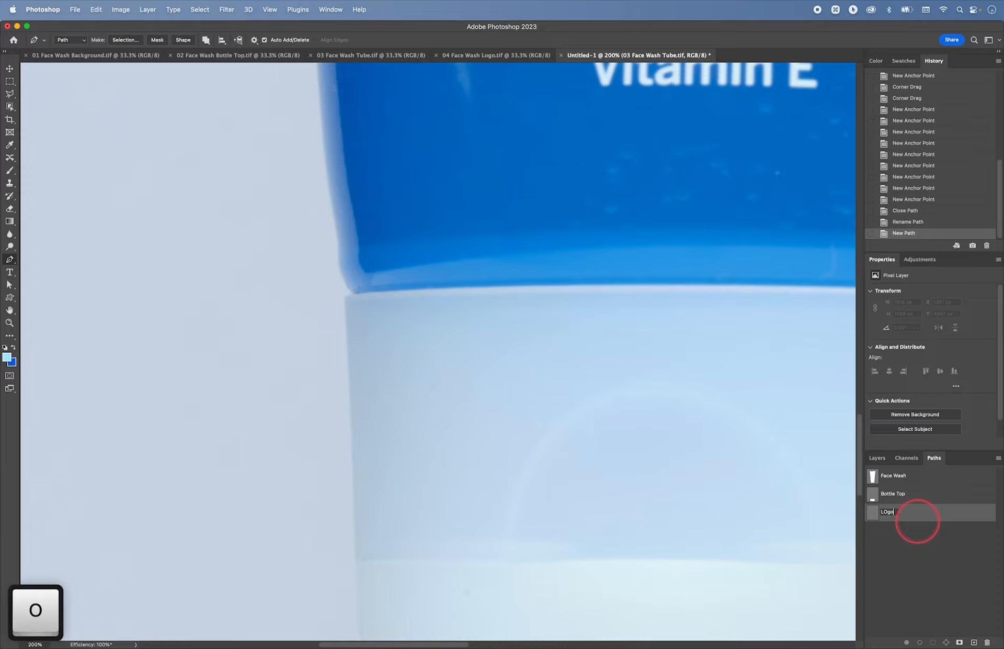
{"action": "key", "text": "Return"}
Step: Start the path at the left edge of the round NIVEA logo, curve it to the upper-left edge and adjust its handle
{"action": "key", "text": "space"}
{"action": "left_click_drag", "start_coordinate": [621, 285], "coordinate": [487, 508]}
{"action": "left_click_drag", "start_coordinate": [601, 271], "coordinate": [484, 594]}
{"action": "left_click_drag", "start_coordinate": [544, 280], "coordinate": [531, 606]}
{"action": "left_click_drag", "start_coordinate": [498, 346], "coordinate": [495, 644]}
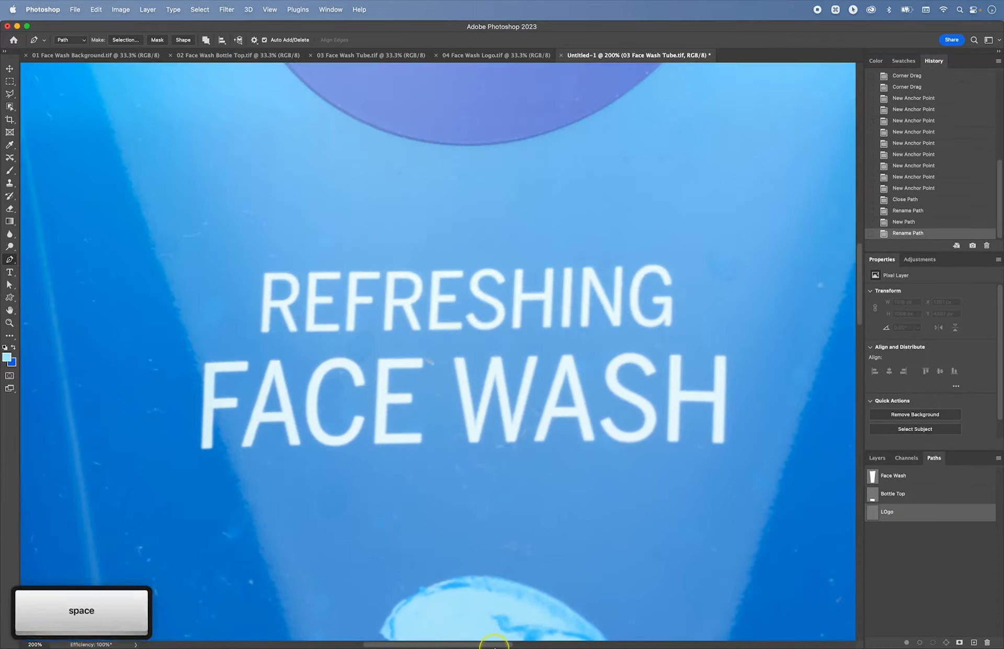
{"action": "left_click_drag", "start_coordinate": [523, 376], "coordinate": [560, 635]}
{"action": "left_click_drag", "start_coordinate": [427, 347], "coordinate": [448, 527]}
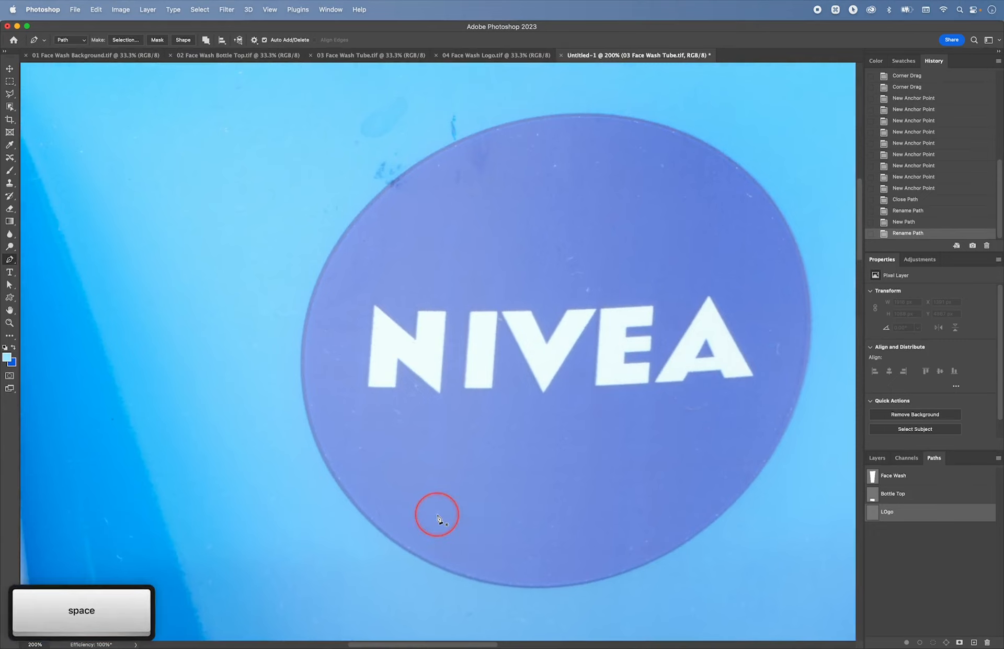
{"action": "key", "text": "super+equal"}
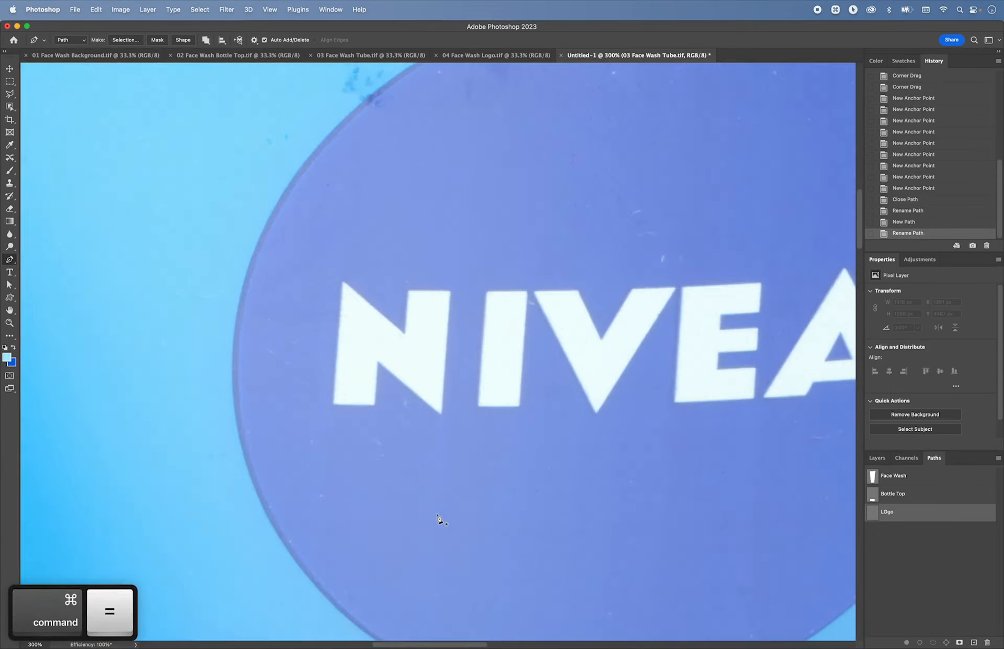
{"action": "key", "text": "p"}
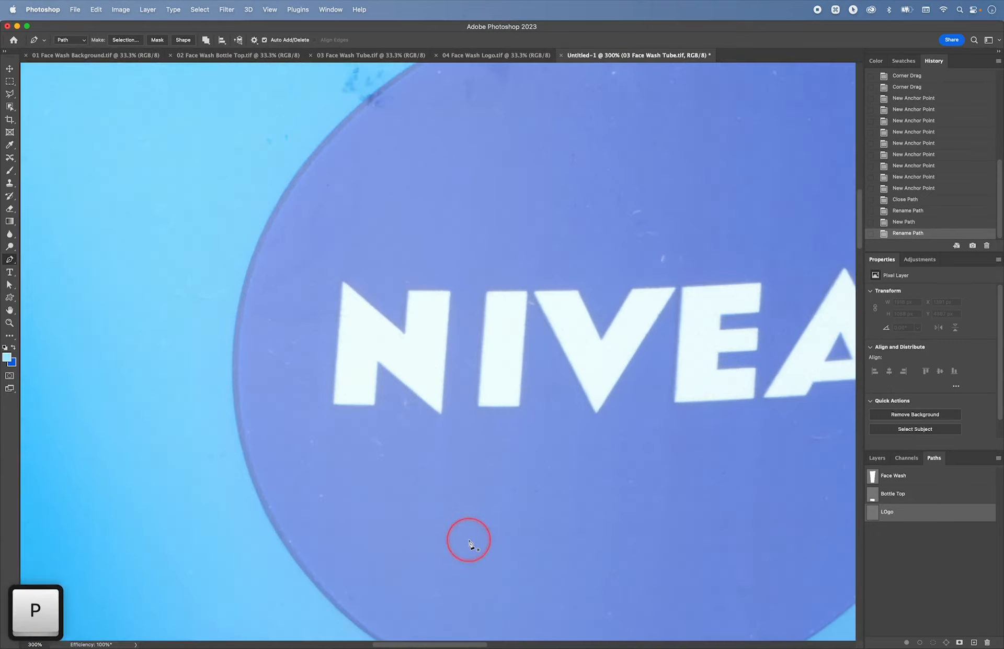
{"action": "left_click", "coordinate": [232, 371]}
{"action": "left_click_drag", "start_coordinate": [253, 348], "coordinate": [220, 405]}
{"action": "left_click_drag", "start_coordinate": [382, 151], "coordinate": [432, 127]}
{"action": "left_click_drag", "start_coordinate": [208, 218], "coordinate": [177, 266], "text": "alt"}
Step: Continue the curved path over the logo's upper edge and down to its right side
{"action": "key", "text": "space"}
{"action": "left_click_drag", "start_coordinate": [483, 145], "coordinate": [395, 183]}
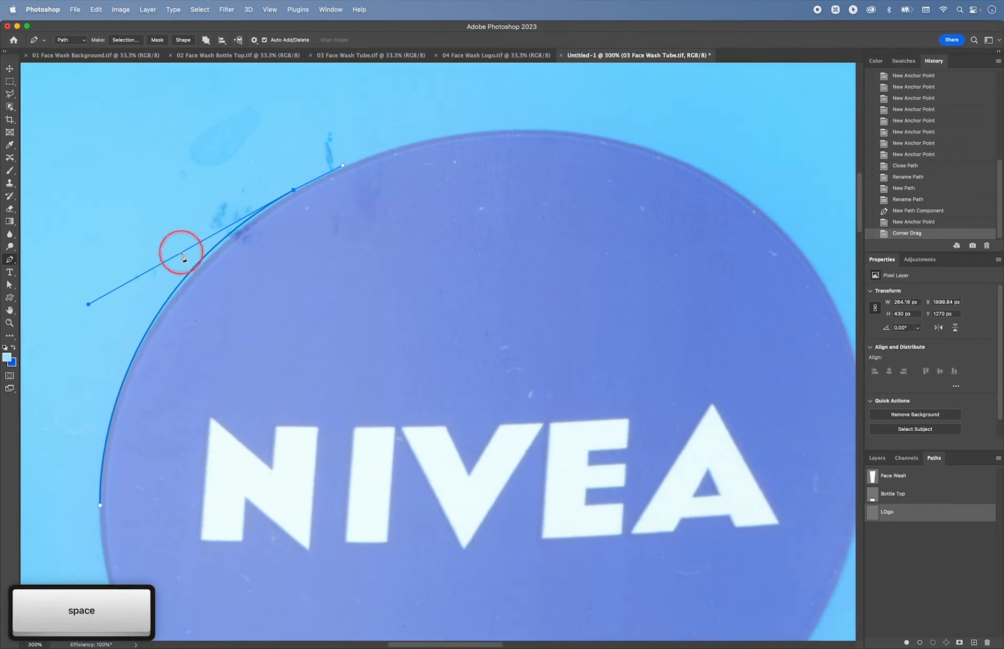
{"action": "left_click_drag", "start_coordinate": [597, 135], "coordinate": [632, 143]}
{"action": "key", "text": "space"}
{"action": "left_click_drag", "start_coordinate": [670, 221], "coordinate": [483, 182]}
{"action": "left_click_drag", "start_coordinate": [671, 329], "coordinate": [680, 375]}
Step: Extend the path to the logo's lower-right edge and adjust both handles of that anchor to follow the circle
{"action": "key", "text": "space"}
{"action": "left_click_drag", "start_coordinate": [691, 488], "coordinate": [717, 316]}
{"action": "left_click_drag", "start_coordinate": [620, 468], "coordinate": [505, 595]}
{"action": "left_click_drag", "start_coordinate": [735, 341], "coordinate": [735, 318], "text": "alt"}
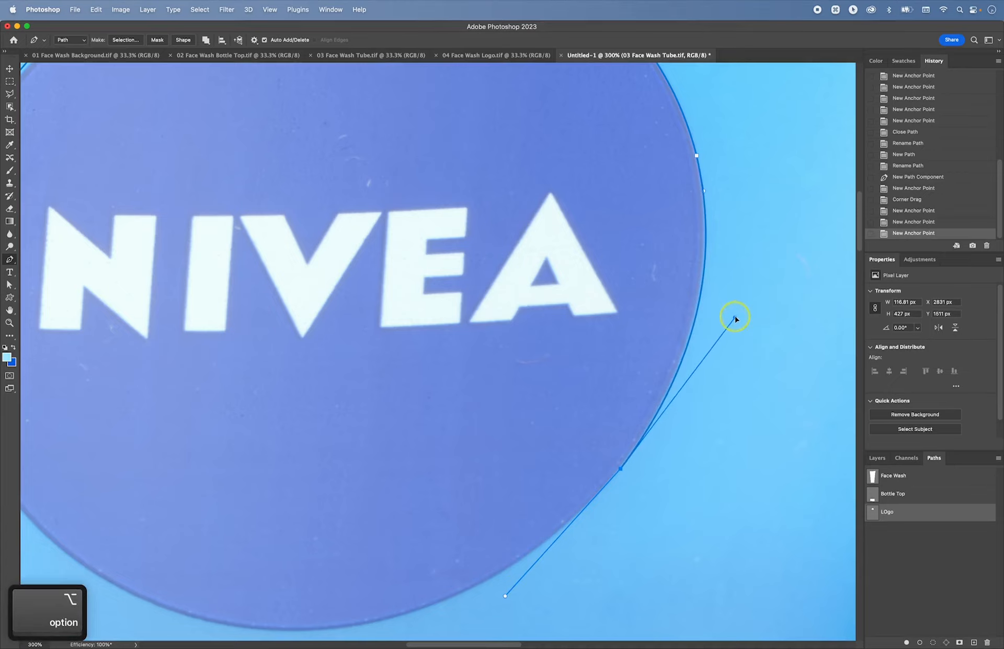
{"action": "left_click_drag", "start_coordinate": [505, 595], "coordinate": [593, 503], "text": "alt"}
Step: Curve the path along the logo's bottom and lower-left edge and close it at the starting anchor
{"action": "key", "text": "space"}
{"action": "left_click_drag", "start_coordinate": [537, 554], "coordinate": [582, 497]}
{"action": "left_click_drag", "start_coordinate": [420, 581], "coordinate": [462, 446]}
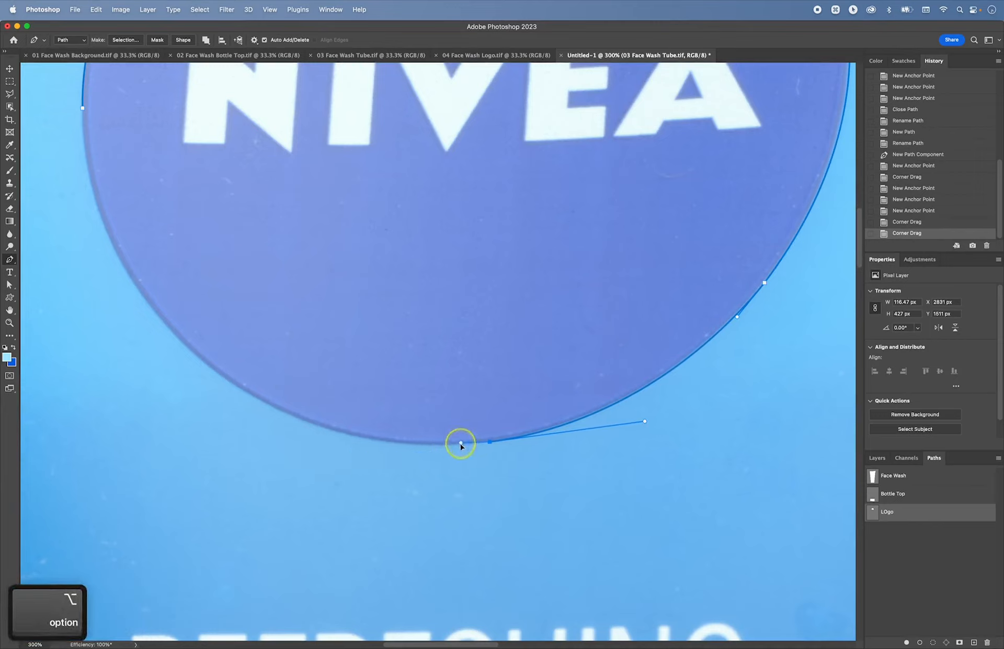
{"action": "left_click_drag", "start_coordinate": [188, 347], "coordinate": [140, 296]}
{"action": "left_click_drag", "start_coordinate": [129, 235], "coordinate": [222, 380]}
{"action": "mouse_move", "coordinate": [177, 291]}
{"action": "left_mouse_down"}
{"action": "mouse_move", "coordinate": [169, 208]}
{"action": "mouse_move", "coordinate": [177, 276]}
{"action": "left_mouse_up"}
{"action": "left_click_drag", "start_coordinate": [189, 253], "coordinate": [207, 368]}
Step: Adjust the handles of the left and upper-left anchors so the closed path follows the logo's edge more tightly
{"action": "mouse_move", "coordinate": [192, 344]}
{"action": "left_mouse_down", "text": "alt"}
{"action": "mouse_move", "coordinate": [197, 328]}
{"action": "mouse_move", "coordinate": [195, 338]}
{"action": "left_mouse_up", "text": "alt"}
{"action": "left_click_drag", "start_coordinate": [316, 260], "coordinate": [303, 373]}
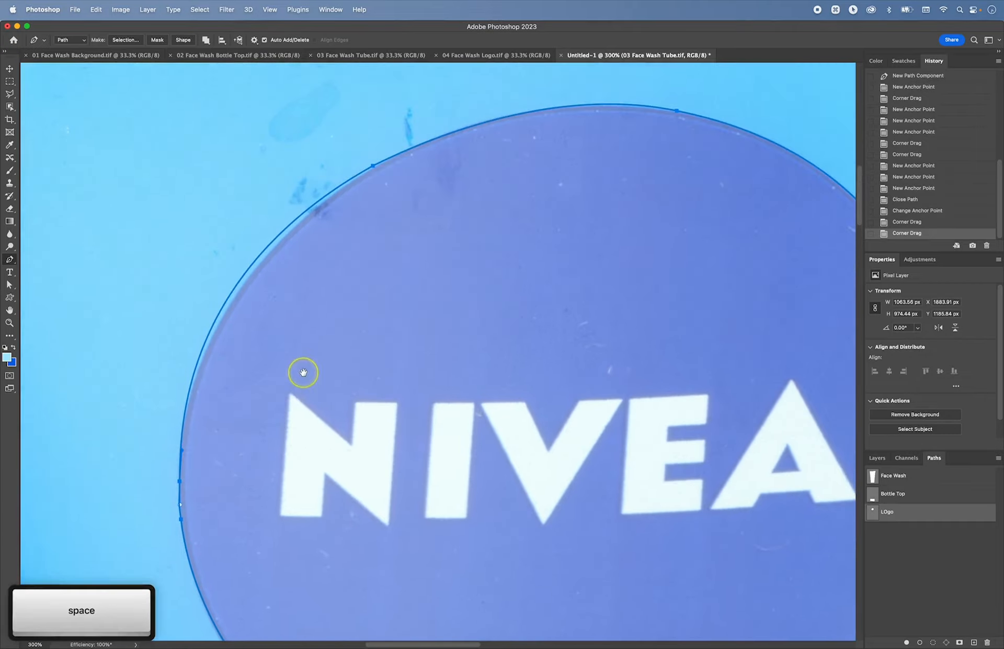
{"action": "left_click", "coordinate": [374, 165], "text": "super"}
{"action": "left_click_drag", "start_coordinate": [168, 277], "coordinate": [161, 306], "text": "alt"}
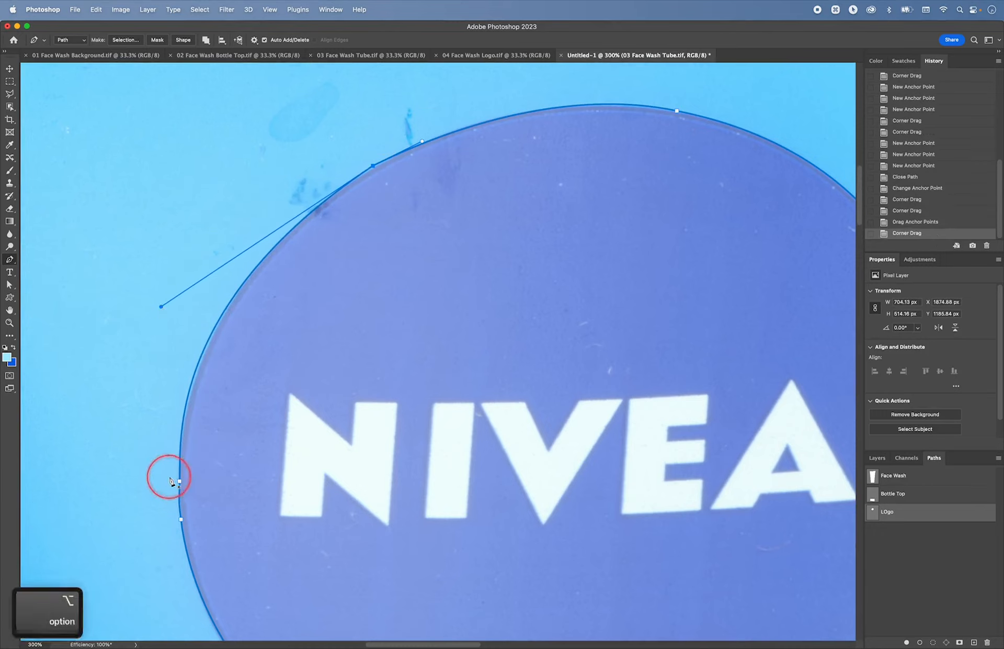
{"action": "left_click", "coordinate": [179, 480], "text": "super"}
{"action": "left_click_drag", "start_coordinate": [180, 448], "coordinate": [189, 444], "text": "alt"}
Step: Delete the surplus anchor on the logo's left edge and smooth the handles of the neighbouring anchors
{"action": "key", "text": "z"}
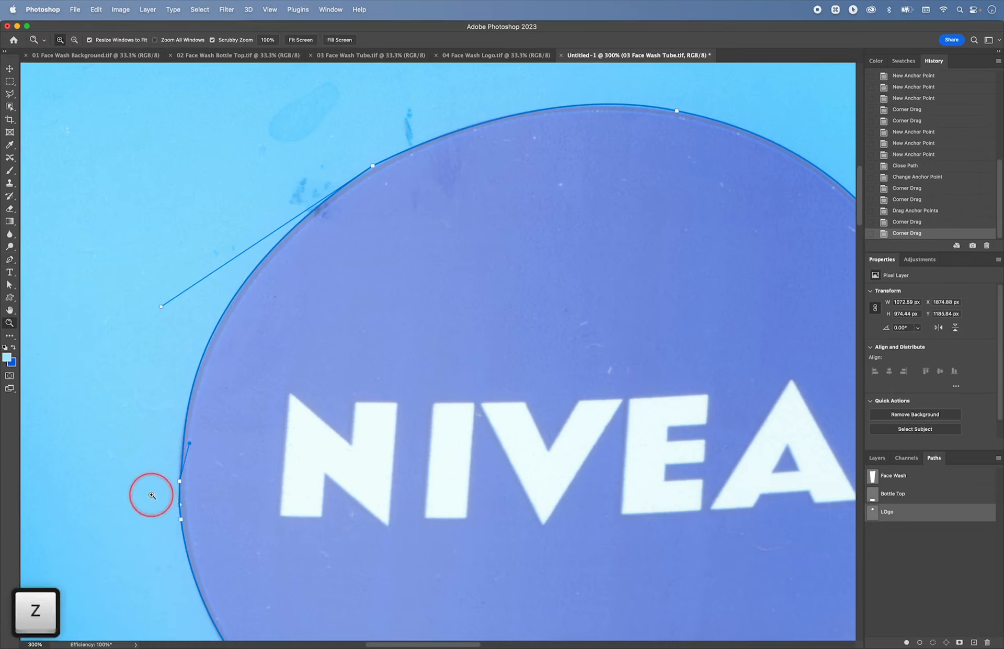
{"action": "left_click_drag", "start_coordinate": [152, 495], "coordinate": [210, 478]}
{"action": "key", "text": "p"}
{"action": "left_click_drag", "start_coordinate": [207, 518], "coordinate": [210, 519]}
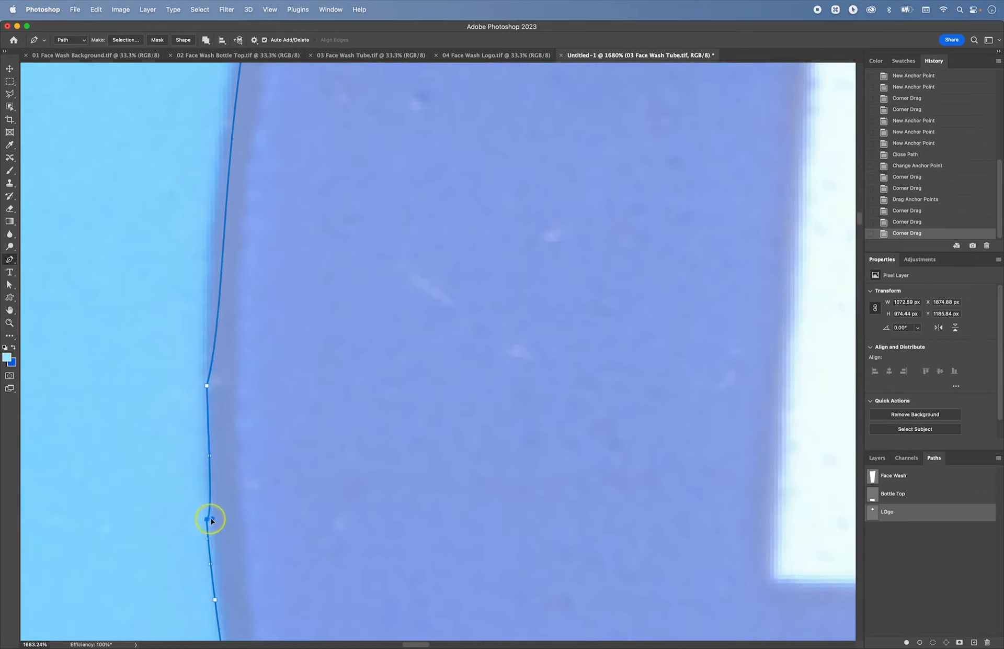
{"action": "left_click", "coordinate": [208, 520]}
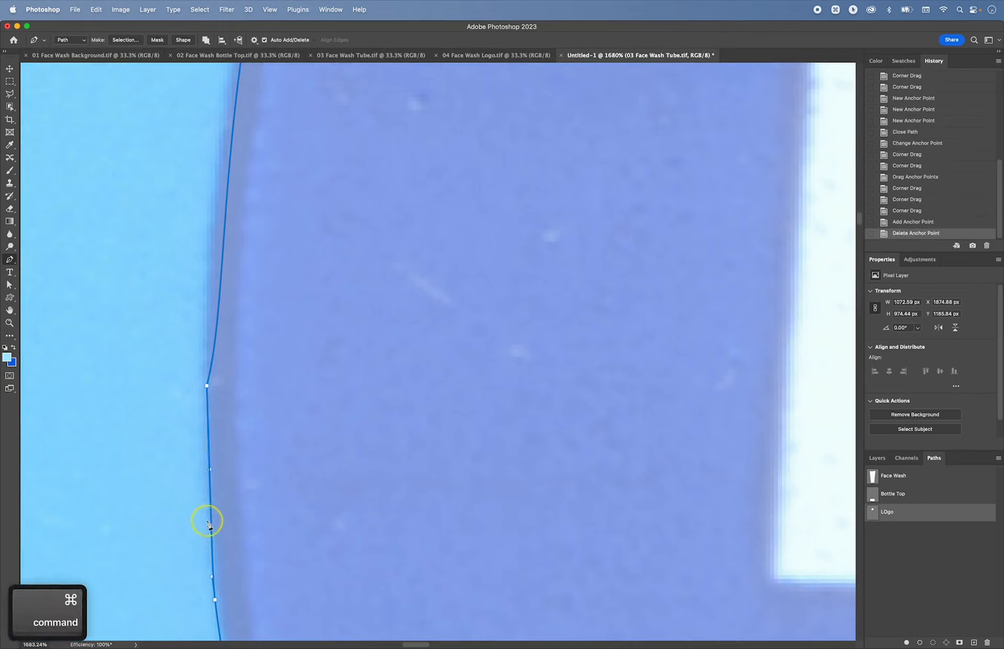
{"action": "left_click_drag", "start_coordinate": [213, 578], "coordinate": [208, 538], "text": "alt"}
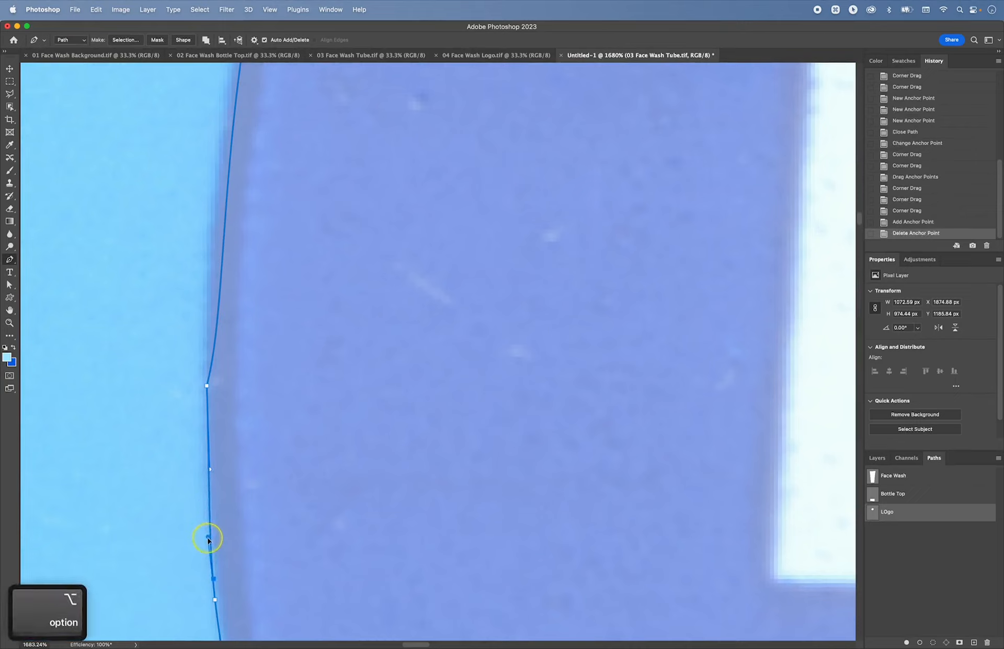
{"action": "left_click_drag", "start_coordinate": [210, 469], "coordinate": [207, 468], "text": "alt"}
{"action": "left_click_drag", "start_coordinate": [261, 174], "coordinate": [217, 244], "text": "alt"}
Step: Refine the upper-left anchor's handle so the curve hugs the logo, and deselect the finished path
{"action": "key", "text": "cmd+minus"}
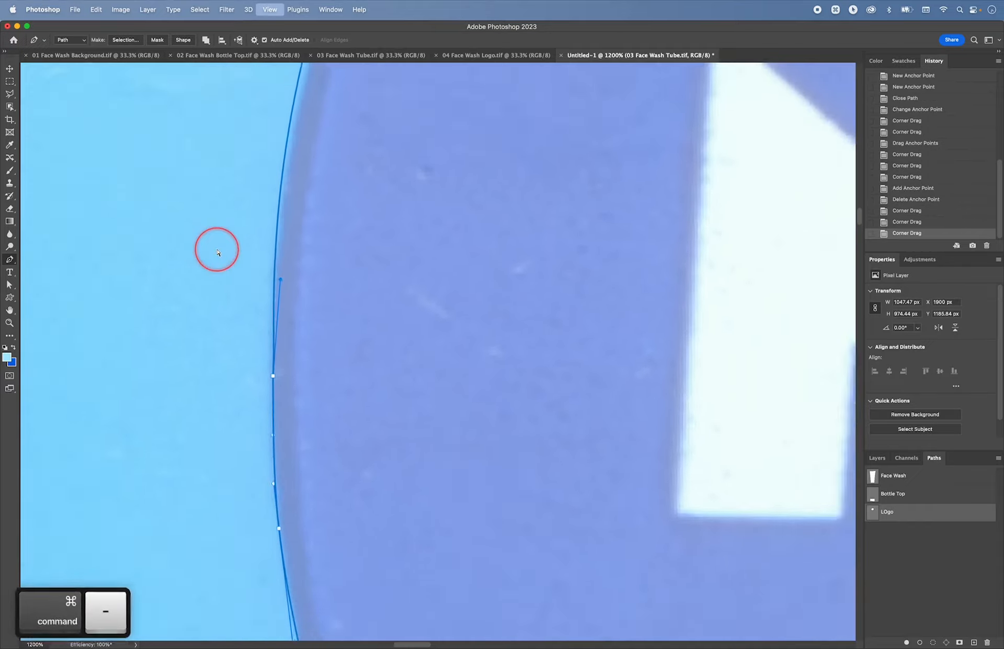
{"action": "key", "text": "super+minus"}
{"action": "key", "text": "super+minus"}
{"action": "left_click_drag", "start_coordinate": [442, 242], "coordinate": [355, 400]}
{"action": "left_click_drag", "start_coordinate": [382, 266], "coordinate": [348, 351]}
{"action": "key", "text": "super+minus"}
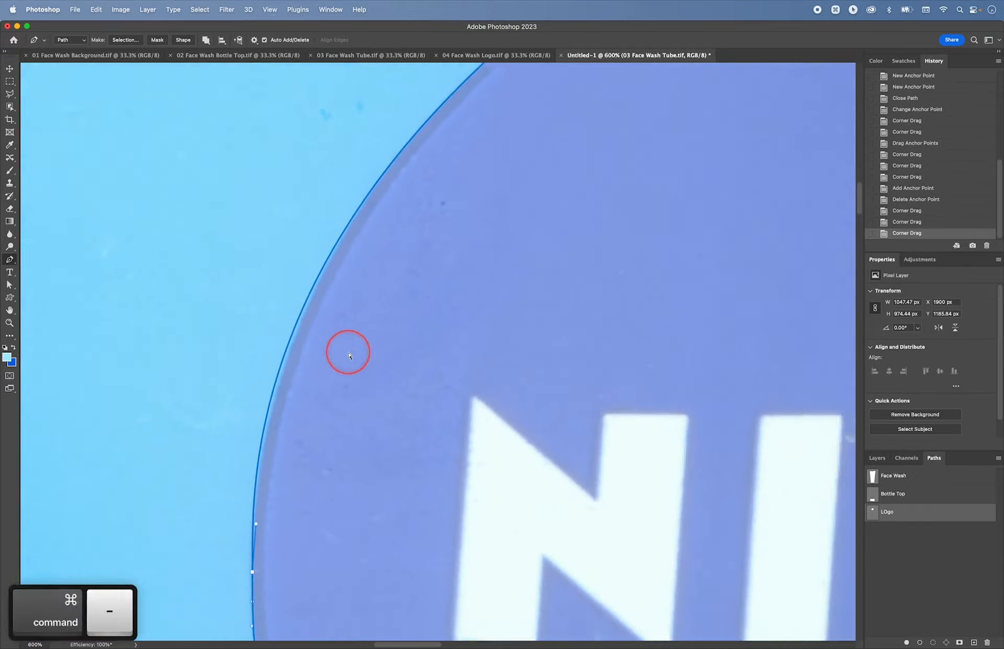
{"action": "key", "text": "super+minus"}
{"action": "left_click_drag", "start_coordinate": [473, 261], "coordinate": [384, 289]}
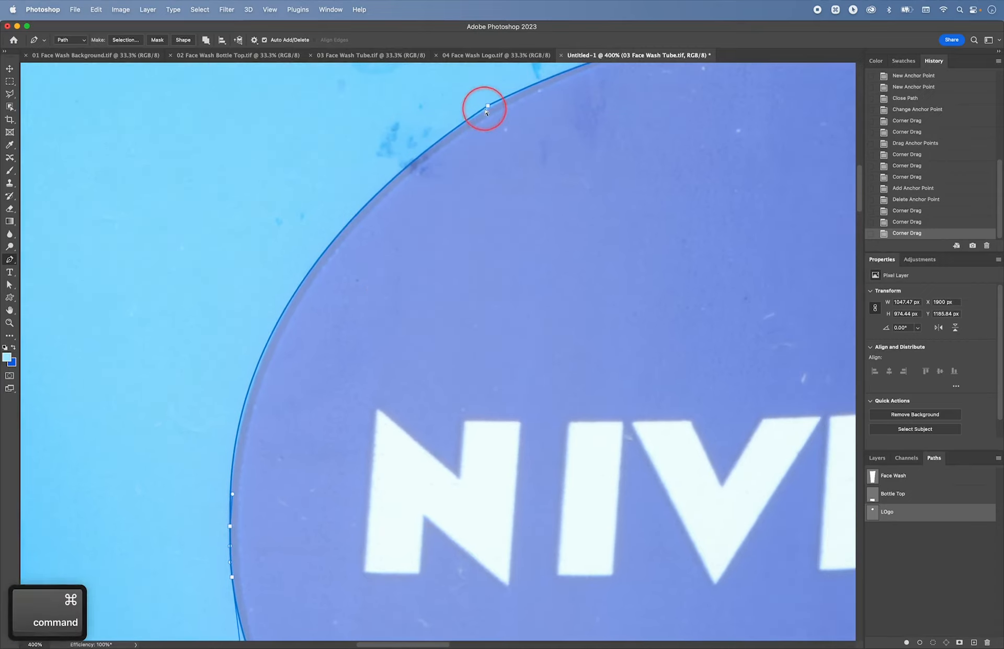
{"action": "left_click_drag", "start_coordinate": [486, 111], "coordinate": [216, 285]}
{"action": "key", "text": "super+minus"}
{"action": "key", "text": "super+minus"}
{"action": "key", "text": "super+minus"}
{"action": "key", "text": "super+minus"}
{"action": "key", "text": "super+minus"}
{"action": "key", "text": "super+minus"}
{"action": "key", "text": "super+minus"}
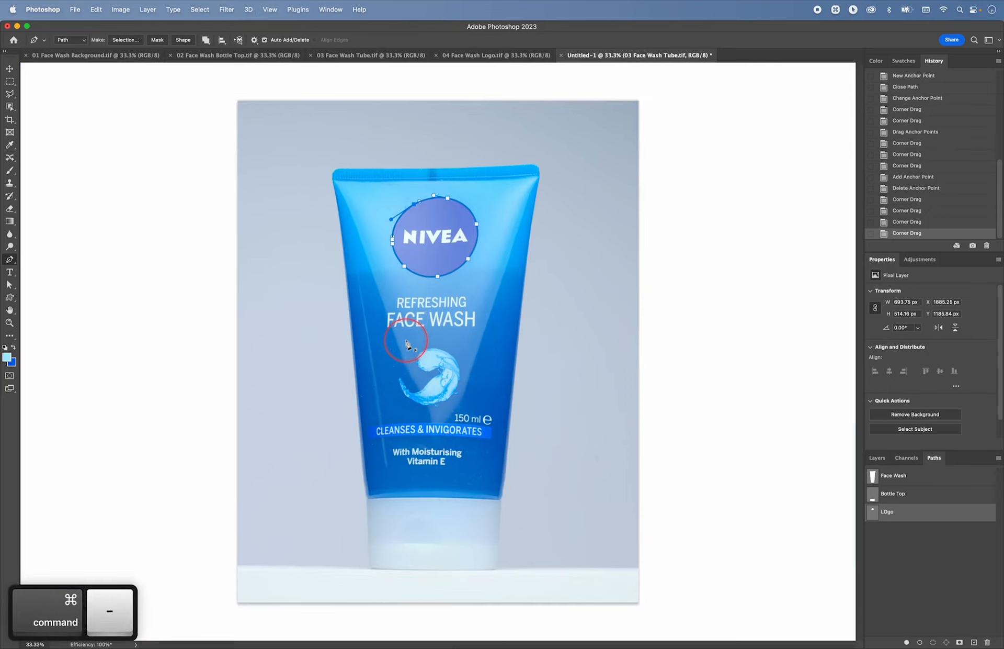
{"action": "left_click", "coordinate": [944, 568]}
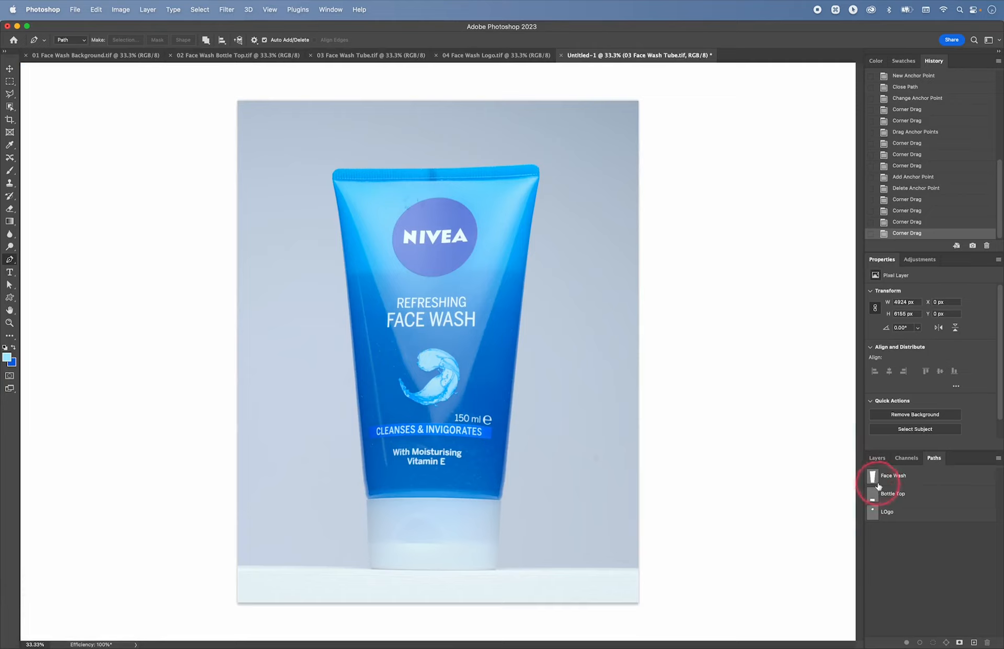
Step: Hide the 04 Face Wash Logo, 03 Face Wash Tube and 02 Face Wash Bottle Top layers
{"action": "left_click", "coordinate": [877, 459]}
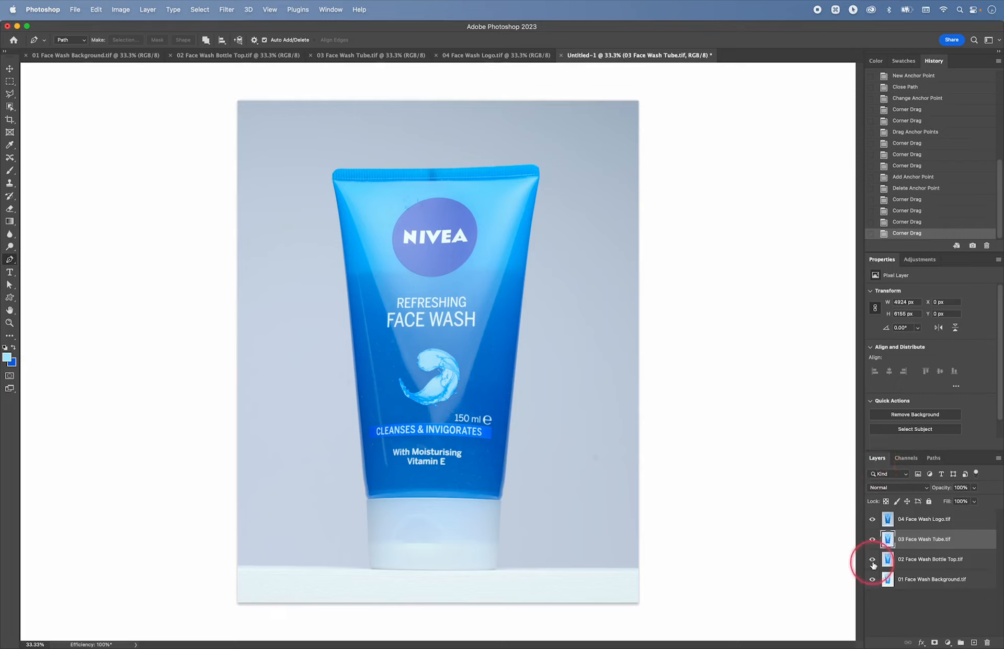
{"action": "left_click", "coordinate": [872, 519]}
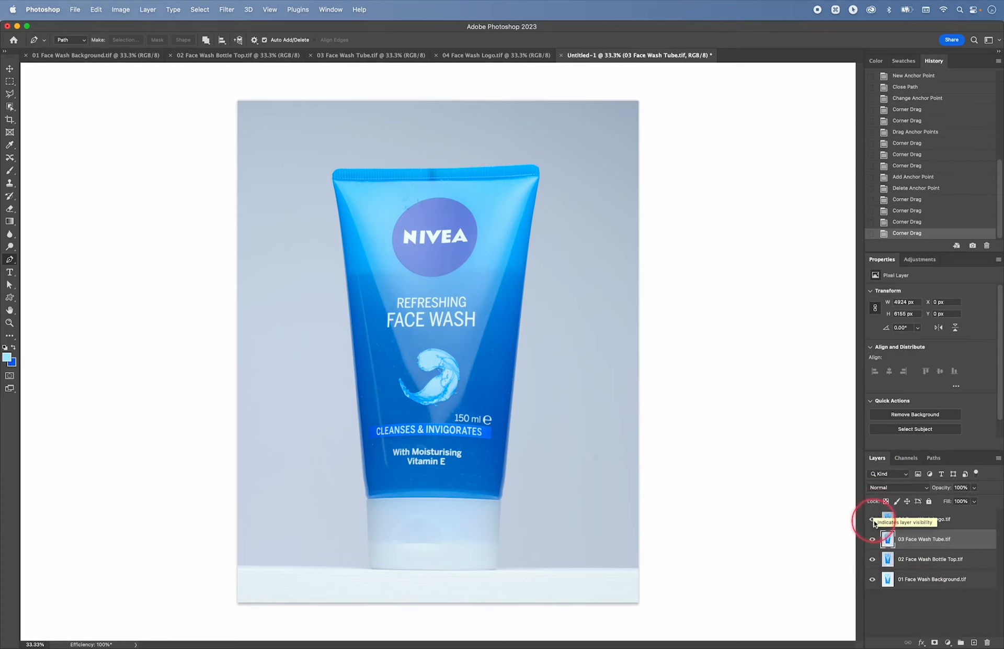
{"action": "left_click", "coordinate": [872, 538]}
{"action": "left_click", "coordinate": [873, 559]}
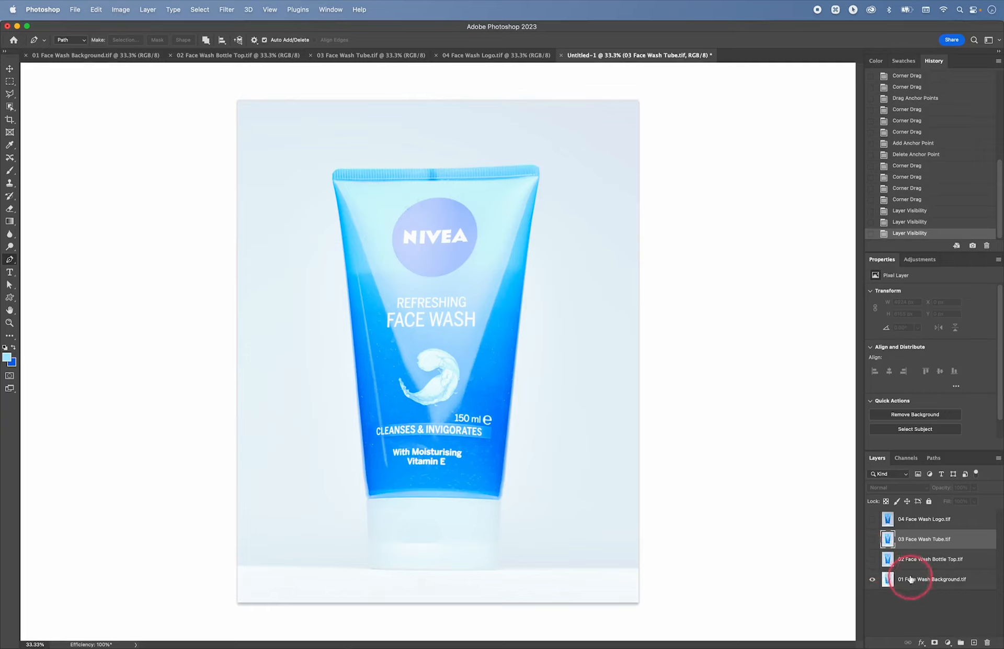
Step: Make a new selection from the Face Wash path with a feather radius of 0.5 pixels
{"action": "left_click", "coordinate": [935, 461]}
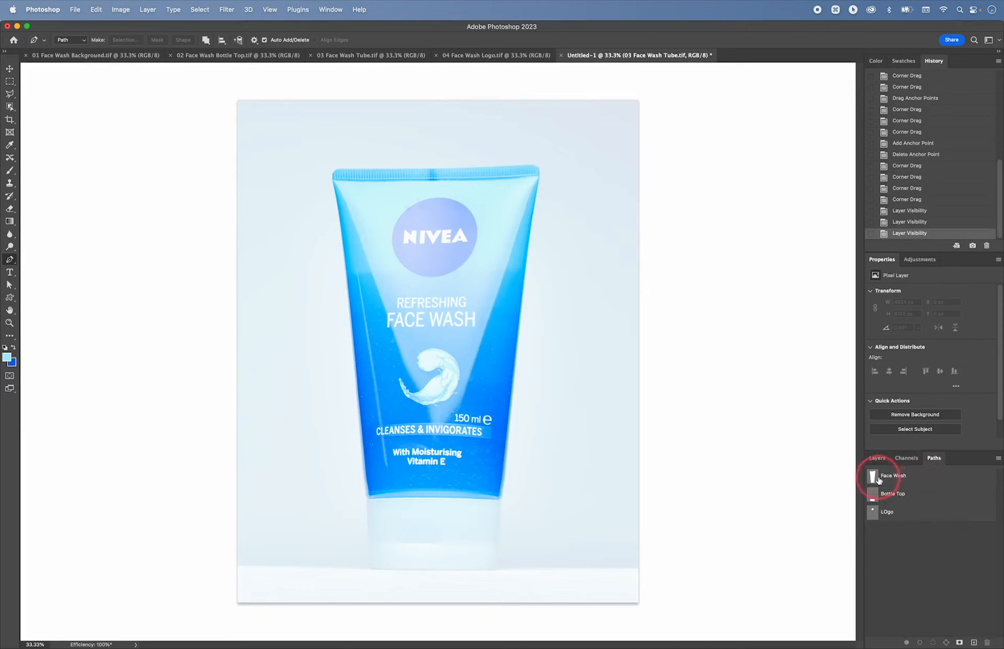
{"action": "left_click", "coordinate": [921, 478]}
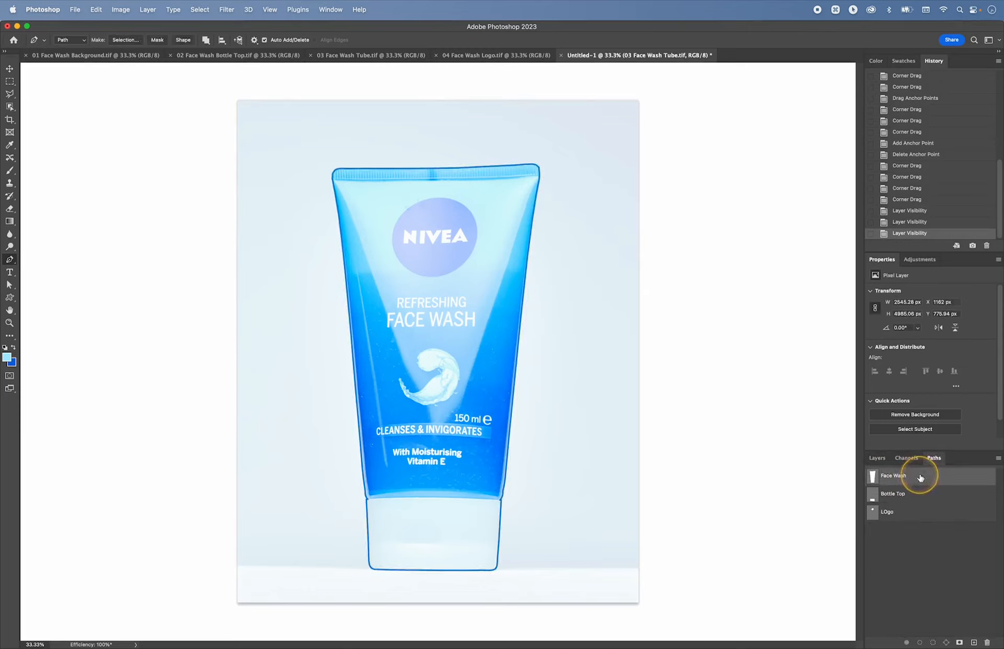
{"action": "right_click", "coordinate": [442, 377]}
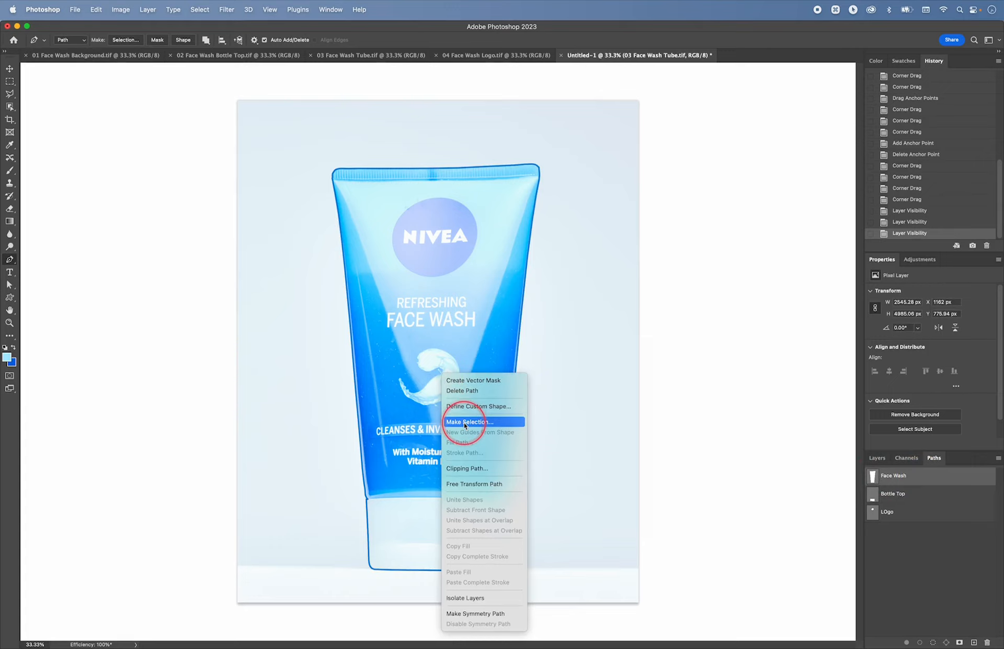
{"action": "left_click", "coordinate": [463, 422]}
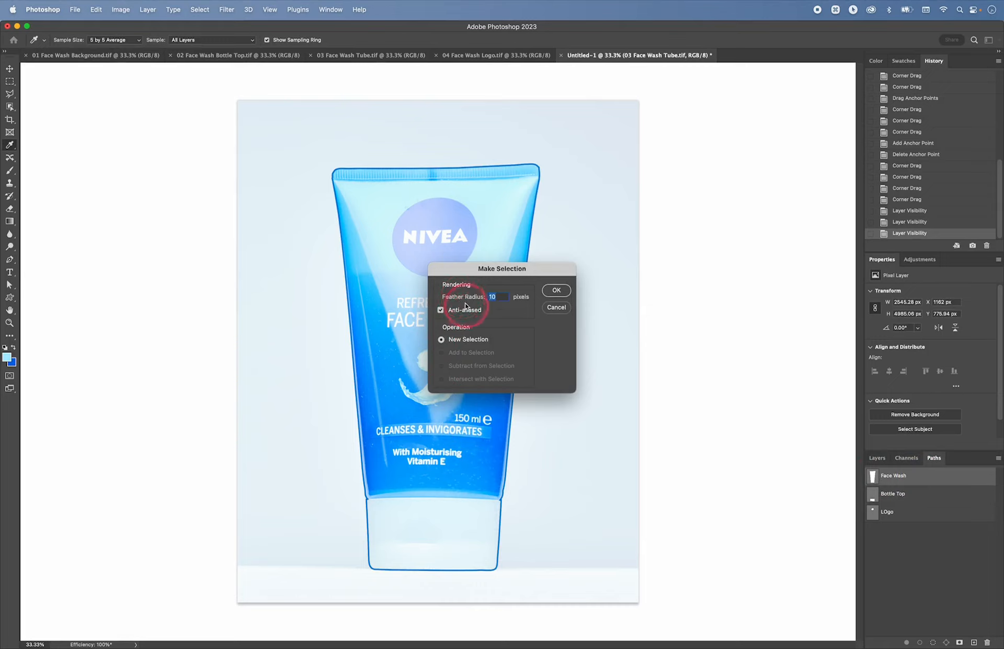
{"action": "type", "text": "0.5"}
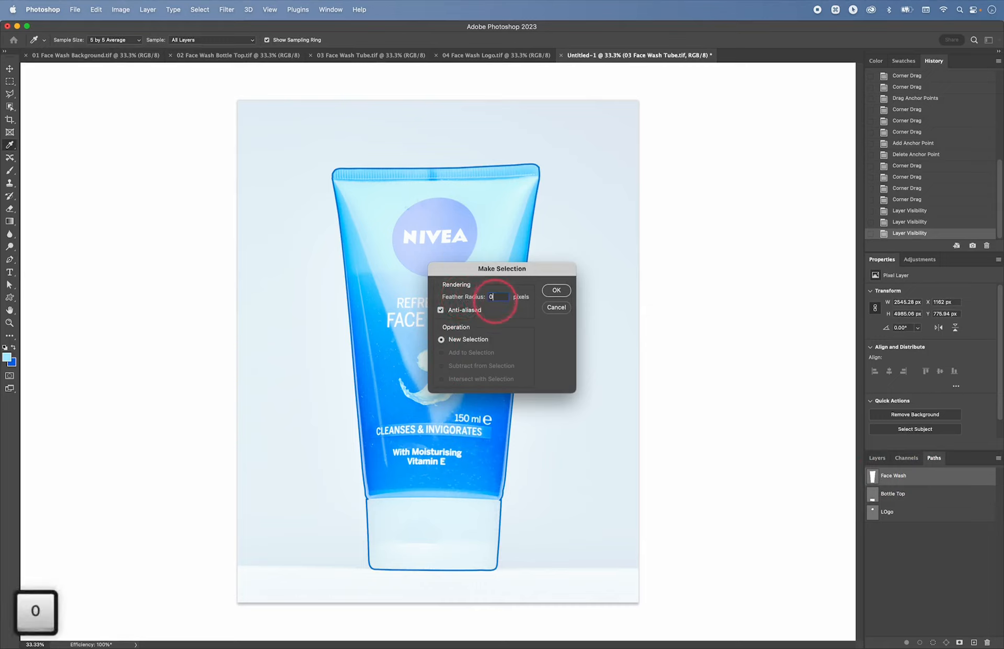
{"action": "left_click", "coordinate": [557, 290]}
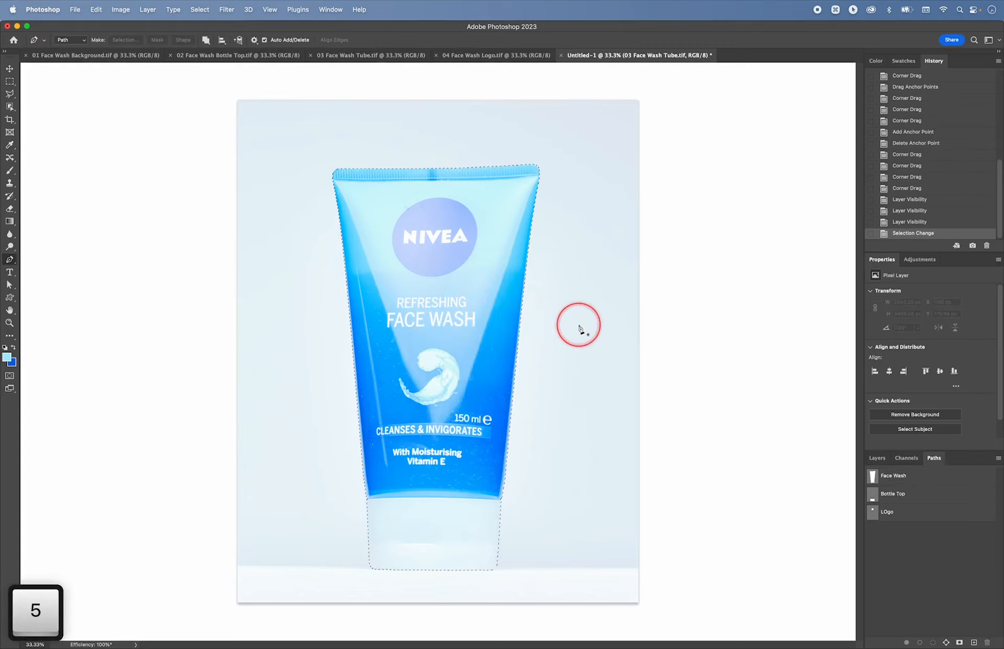
Step: Add a layer mask from the selection to the 01 Face Wash Background layer and invert it to hide the tube
{"action": "left_click", "coordinate": [878, 459]}
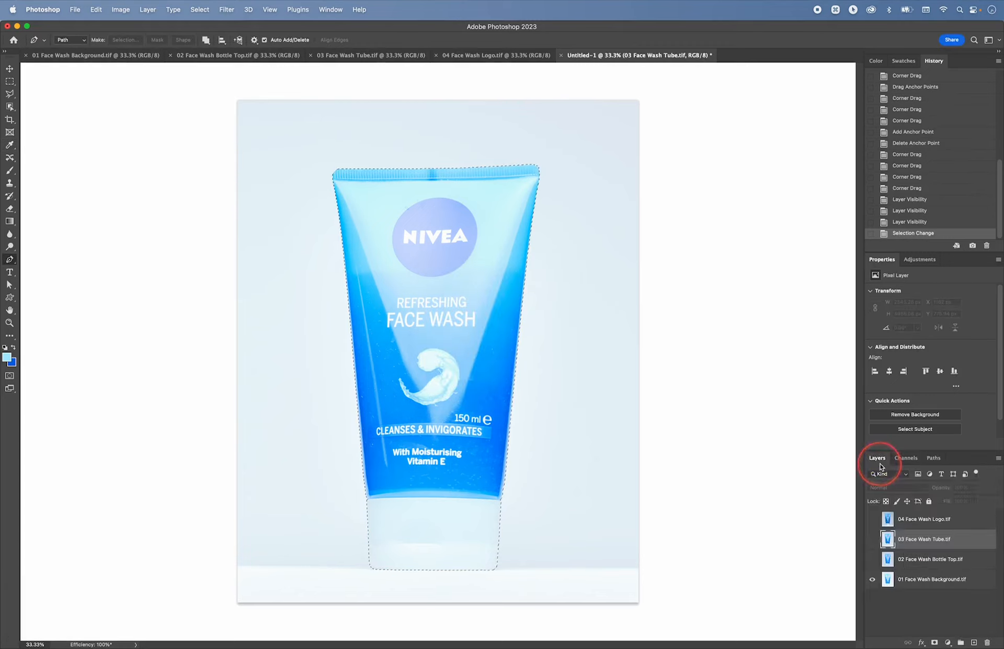
{"action": "left_click", "coordinate": [910, 579]}
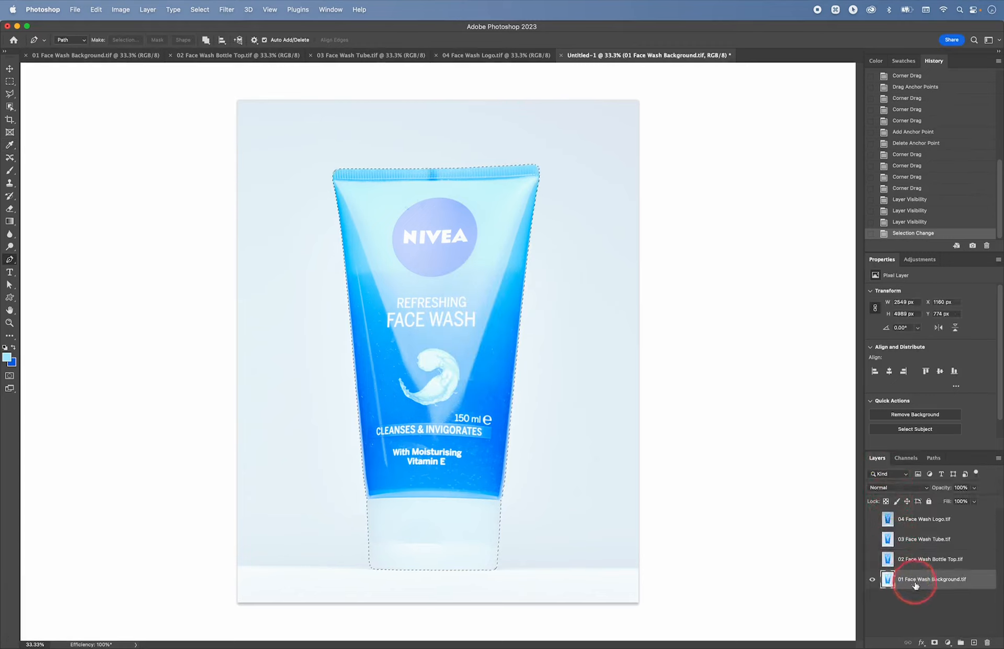
{"action": "left_click", "coordinate": [936, 642]}
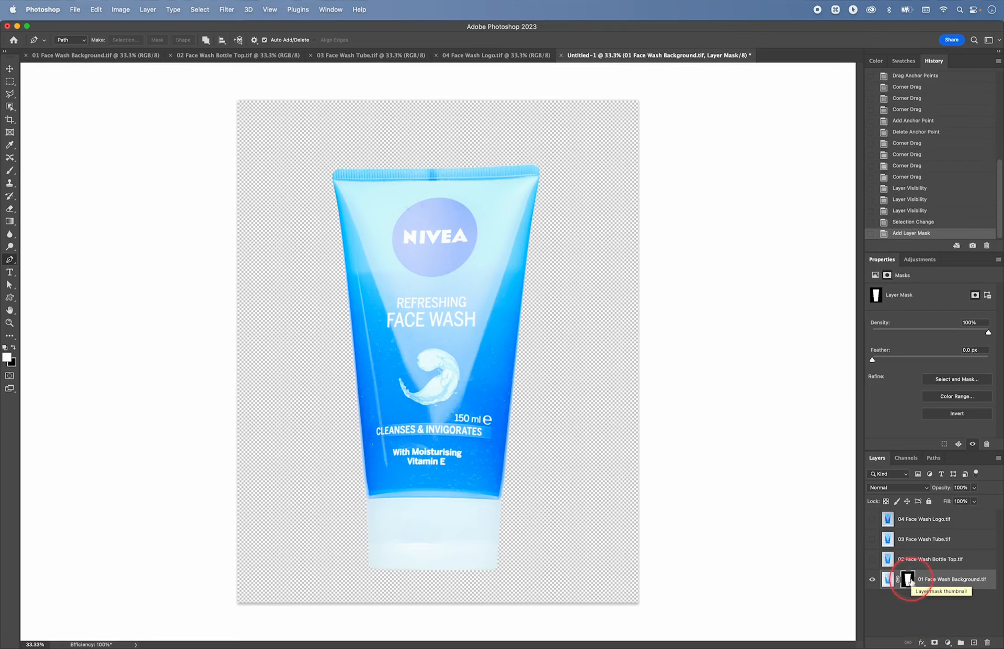
{"action": "key", "text": "cmd+i"}
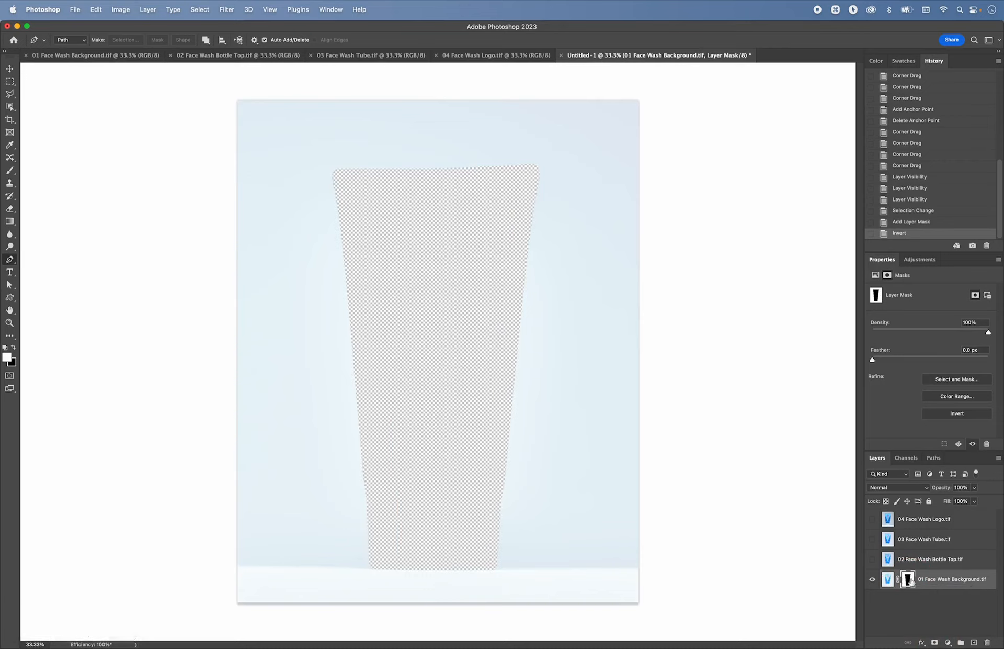
{"action": "key", "text": "super+d"}
{"action": "key", "text": "i"}
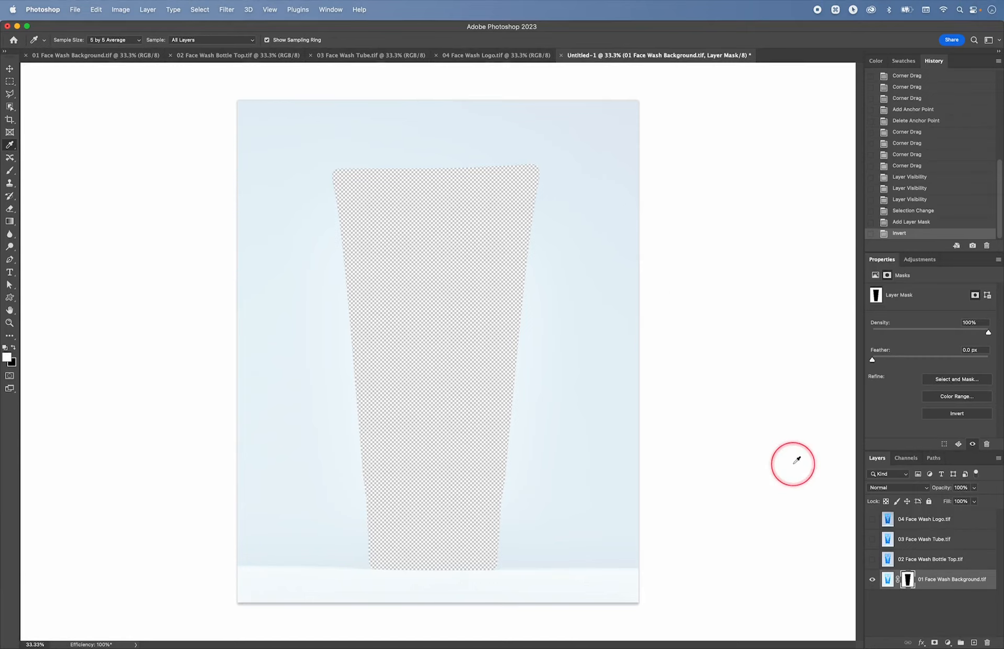
{"action": "key", "text": "super"}
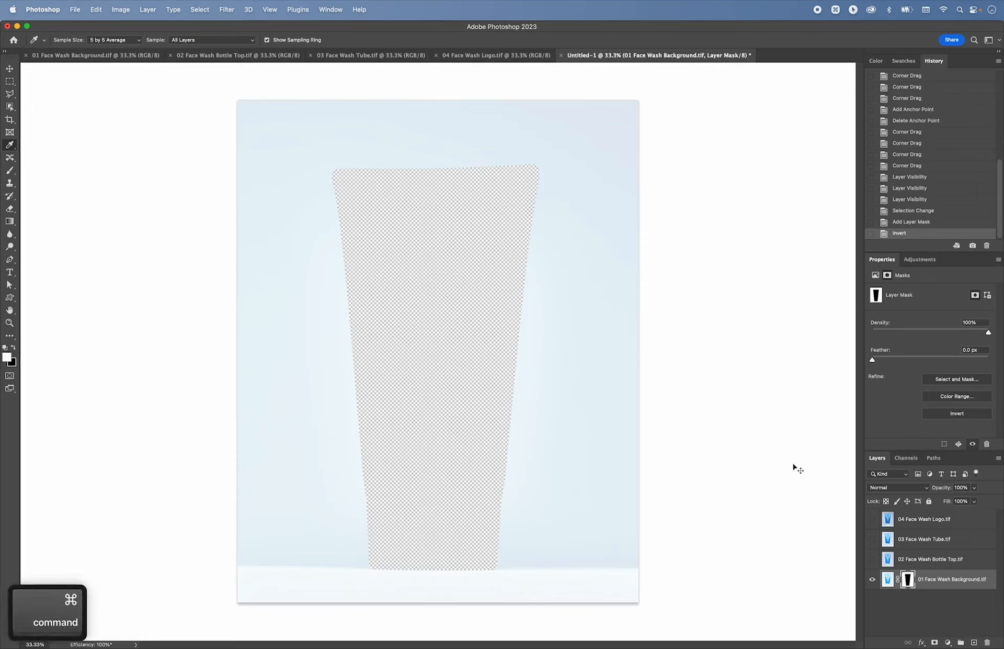
Step: Create a new layer named Backdrop above the 01 Face Wash Background layer
{"action": "key", "text": "shift"}
{"action": "key", "text": "shift+super+n"}
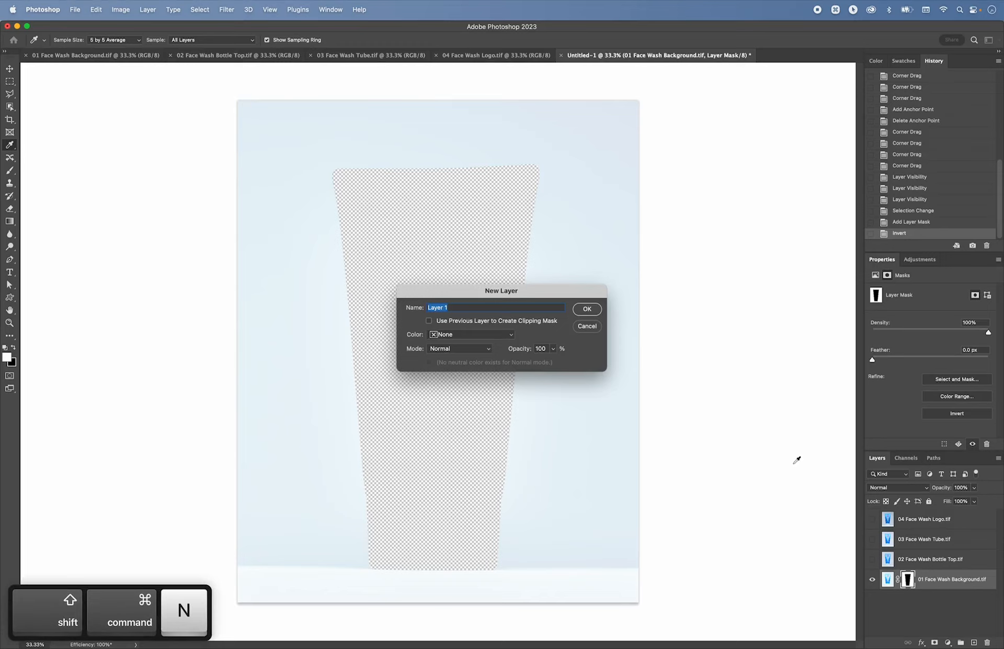
{"action": "type", "text": "Back"}
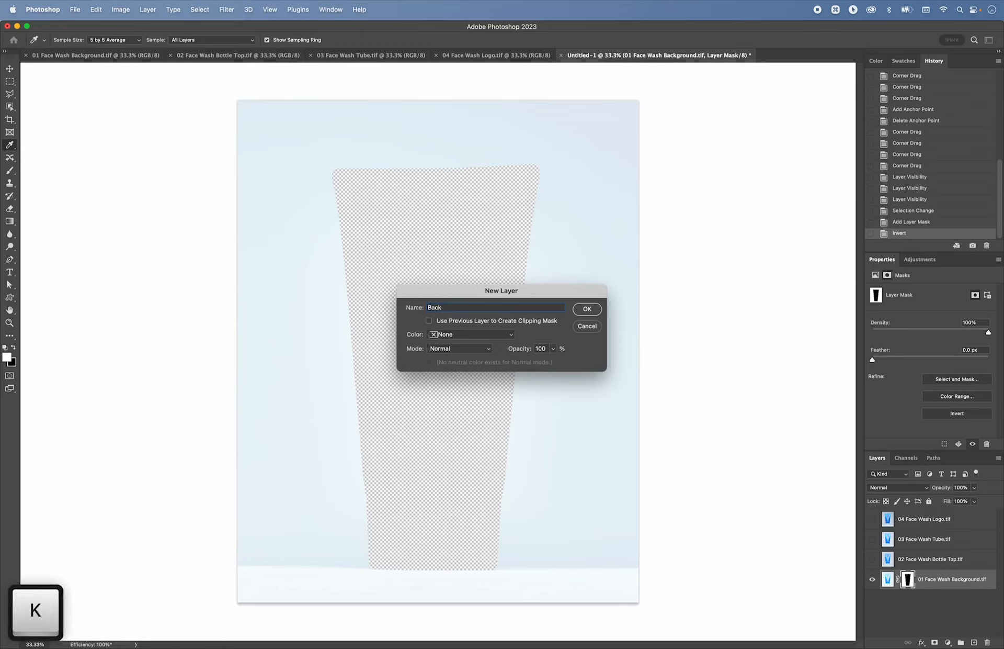
{"action": "type", "text": "dro"}
{"action": "key", "text": "BackSpace"}
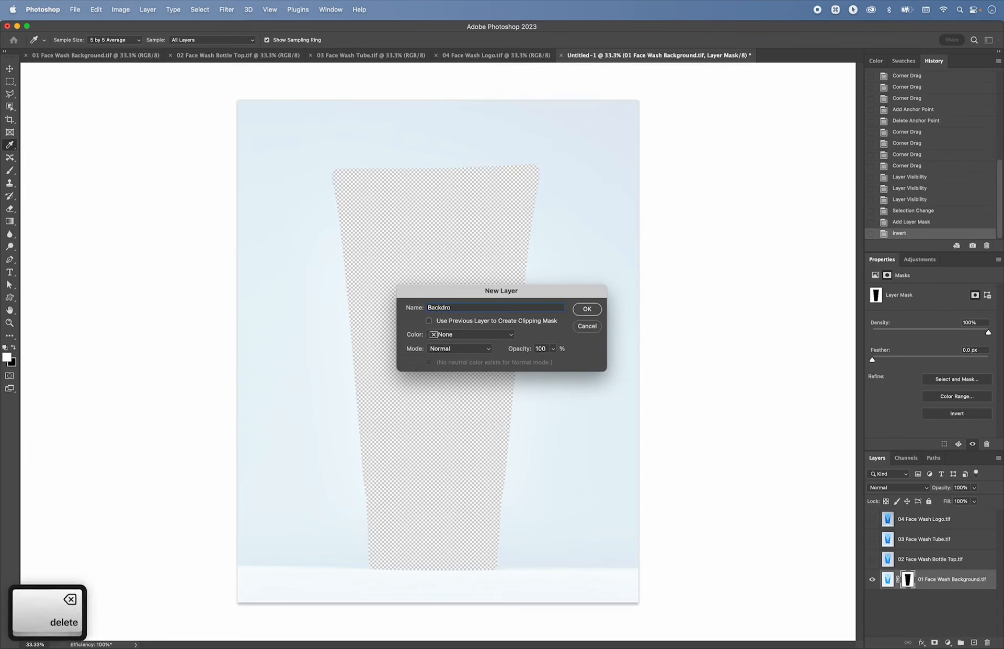
{"action": "type", "text": "p"}
{"action": "key", "text": "Return"}
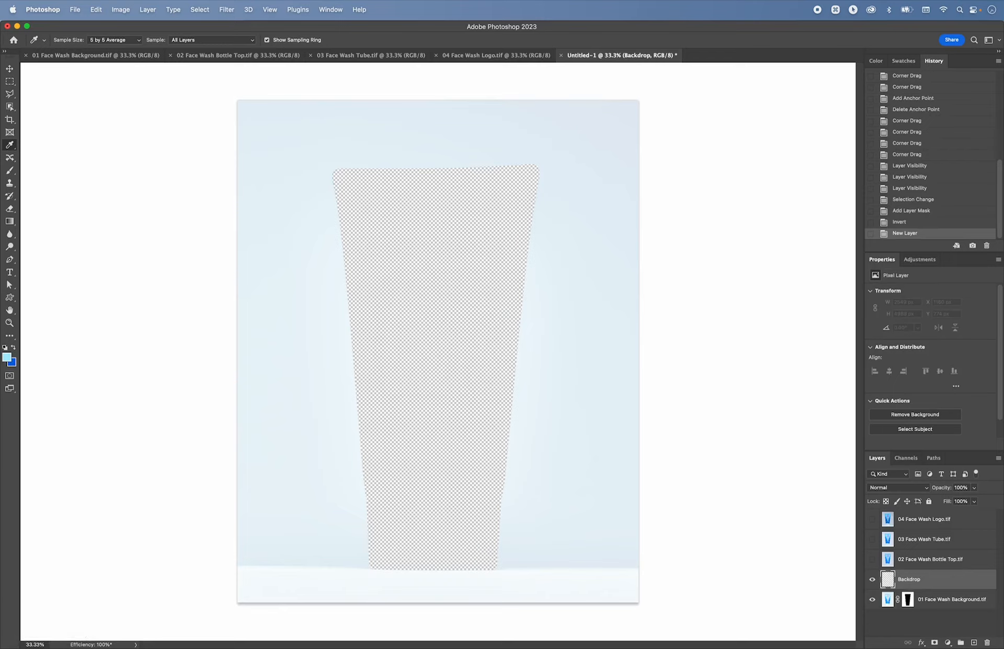
Step: Fill the Backdrop layer with the pale blue sampled from the upper-right area of the background image
{"action": "key", "text": "alt+BackSpace"}
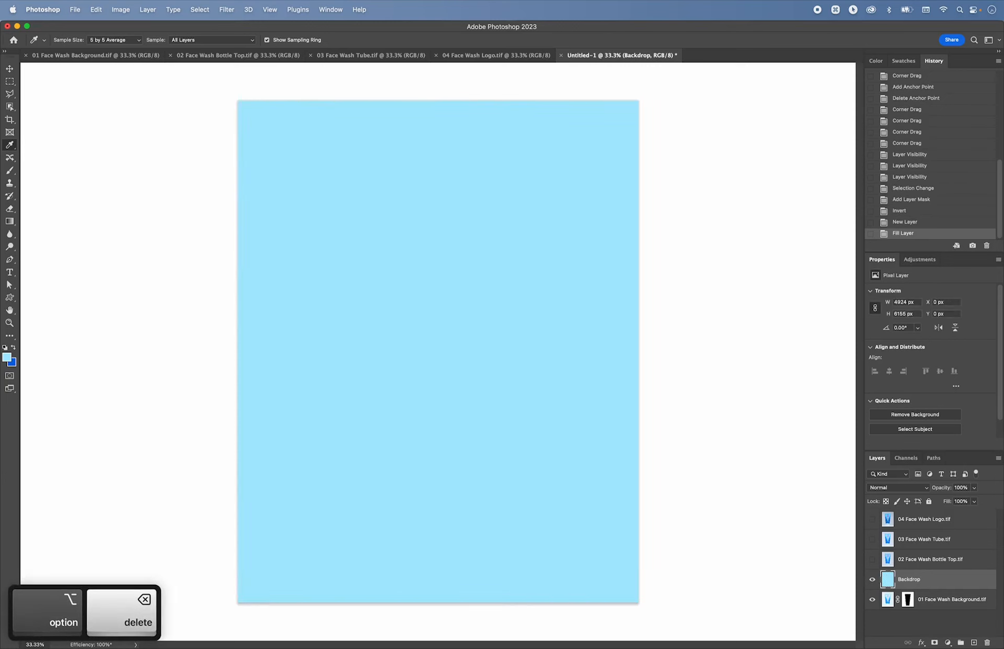
{"action": "key", "text": "ctrl+z"}
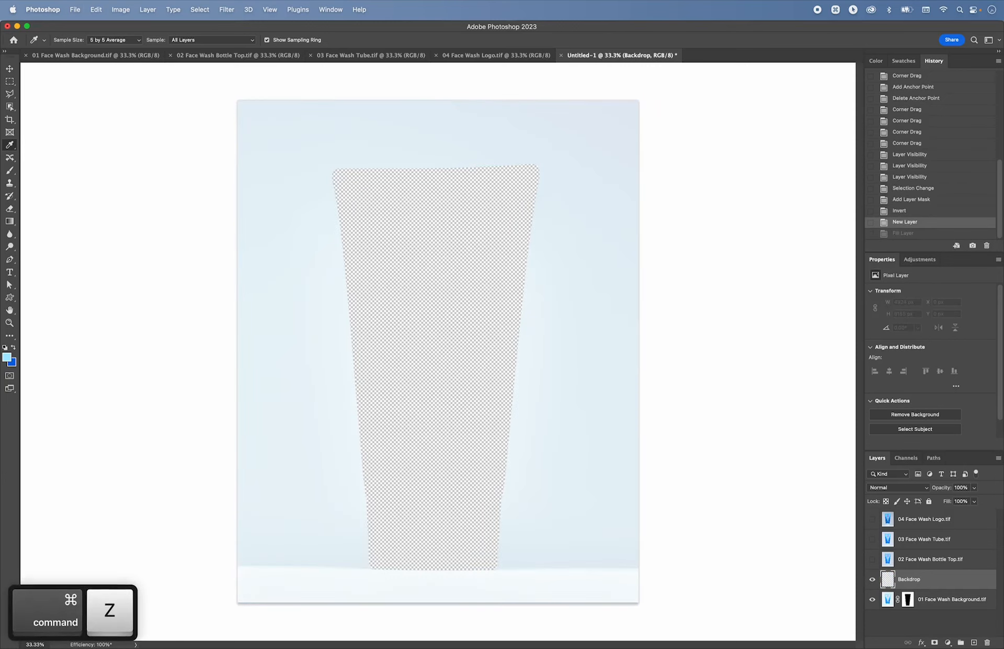
{"action": "left_click", "coordinate": [7, 357]}
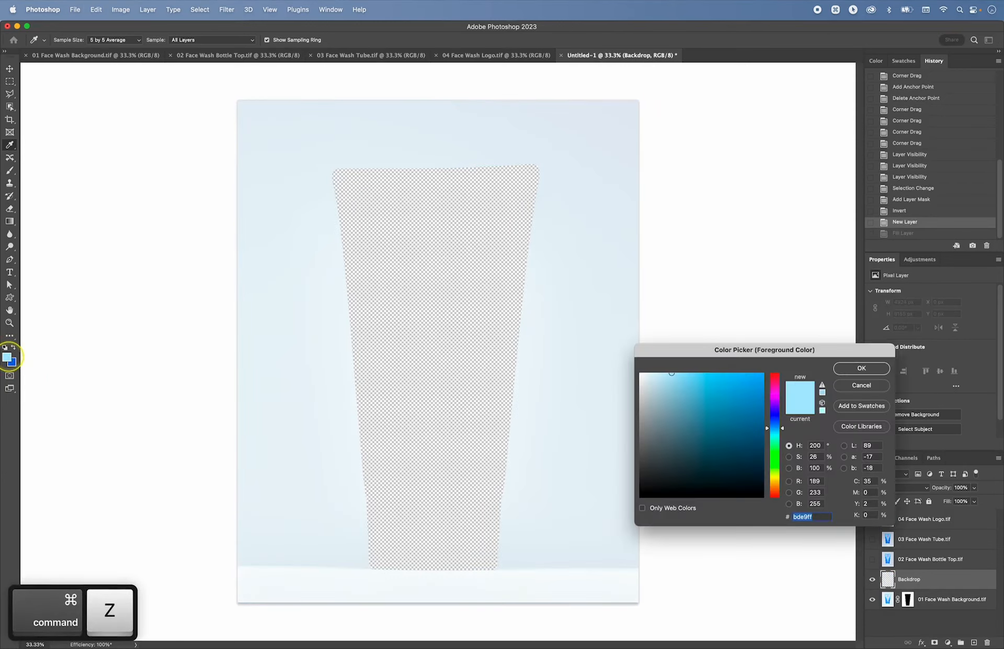
{"action": "left_click", "coordinate": [596, 152]}
{"action": "left_click", "coordinate": [861, 368]}
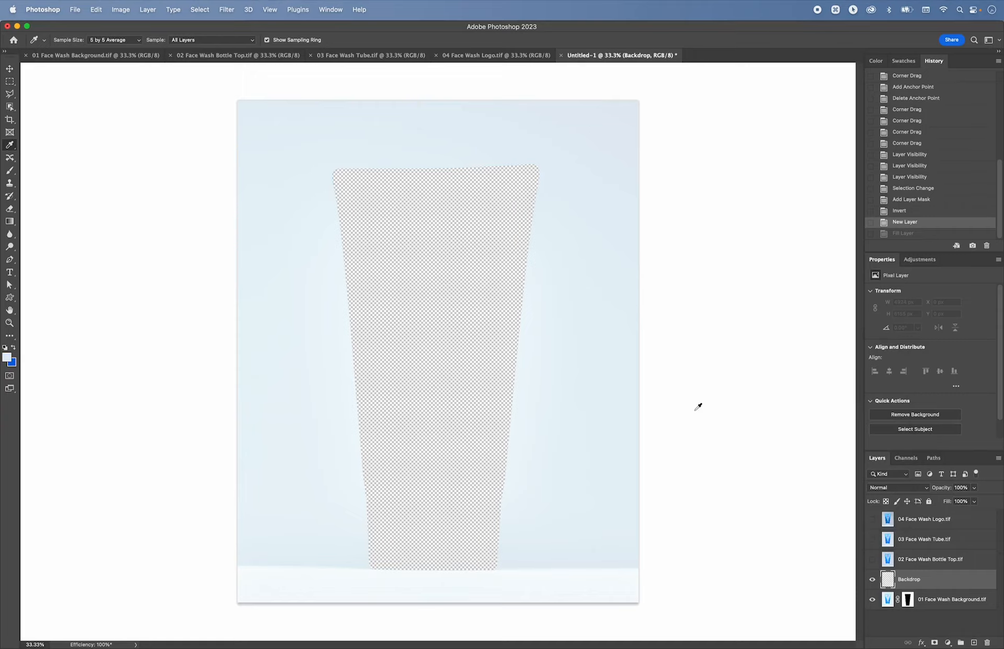
{"action": "key", "text": "alt+BackSpace"}
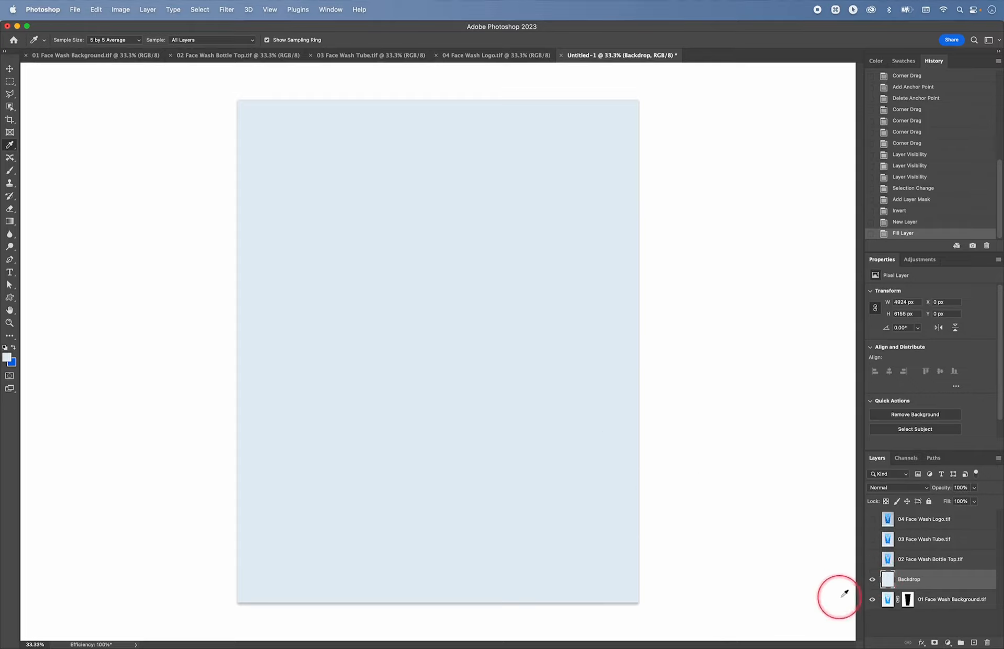
Step: Preview the 02 Face Wash Bottle Top layer and hide it again, leaving the 03 Face Wash Tube layer shown and selected
{"action": "left_click", "coordinate": [872, 560]}
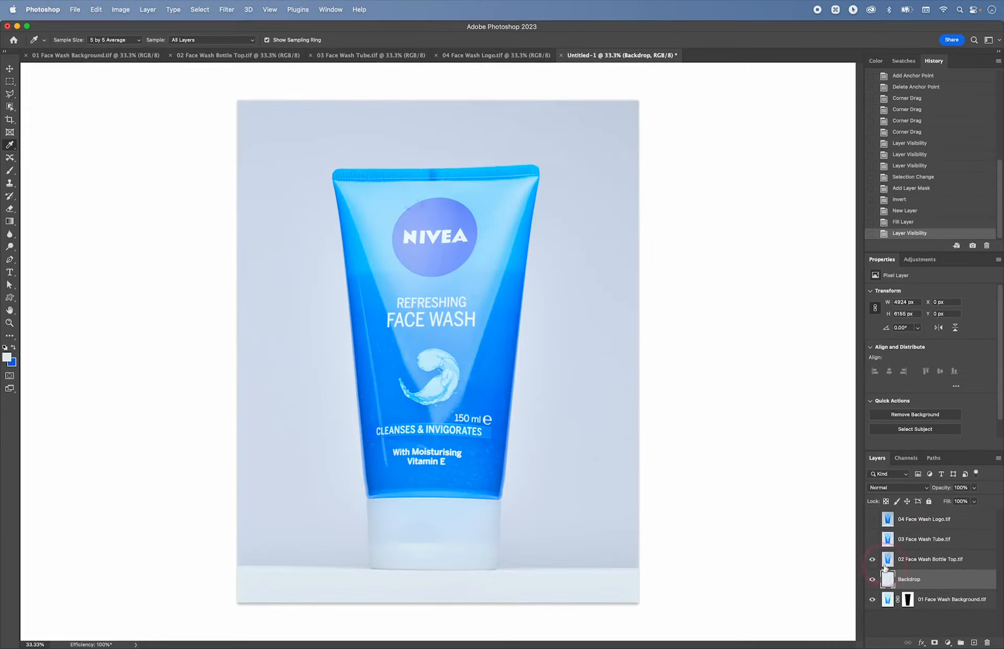
{"action": "left_click", "coordinate": [873, 564]}
{"action": "left_click", "coordinate": [873, 563]}
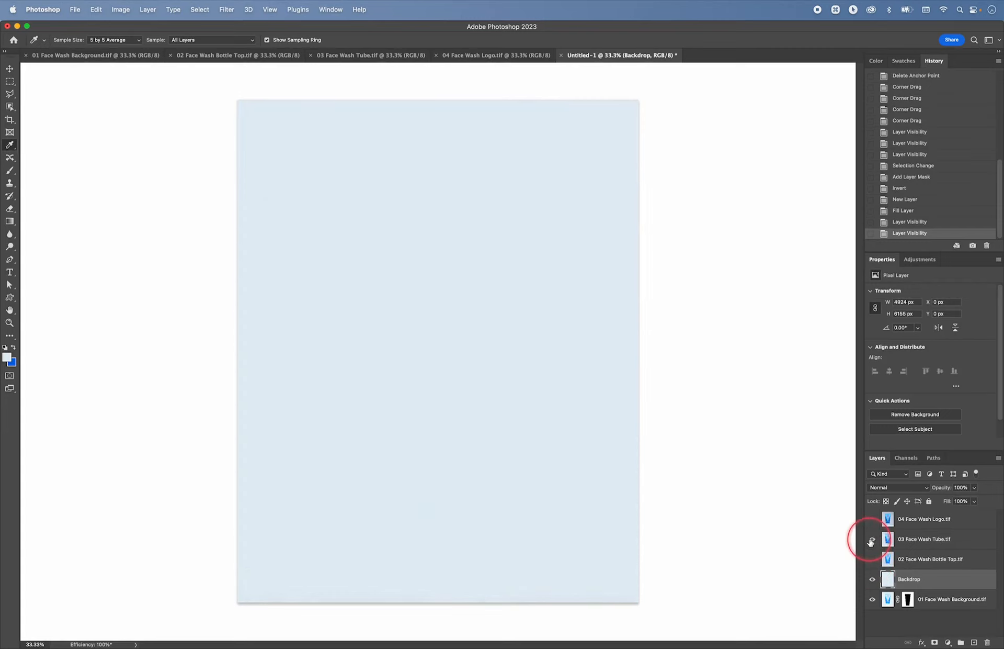
{"action": "left_click", "coordinate": [872, 539]}
{"action": "left_click", "coordinate": [911, 544]}
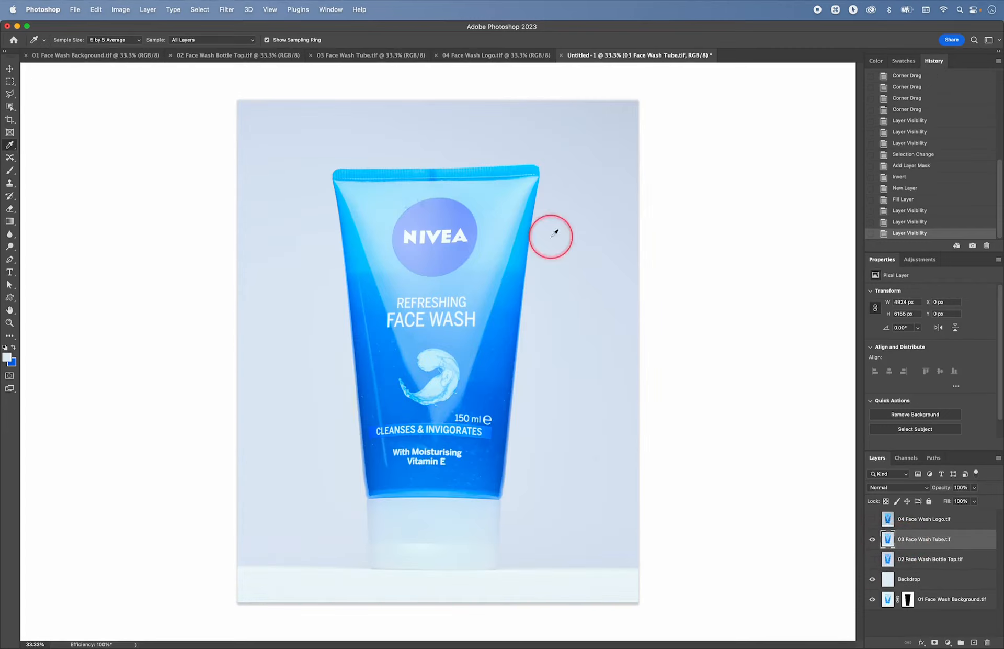
Step: Load the Face Wash path as a selection and add it as a layer mask on the 03 Face Wash Tube layer
{"action": "left_click", "coordinate": [933, 460]}
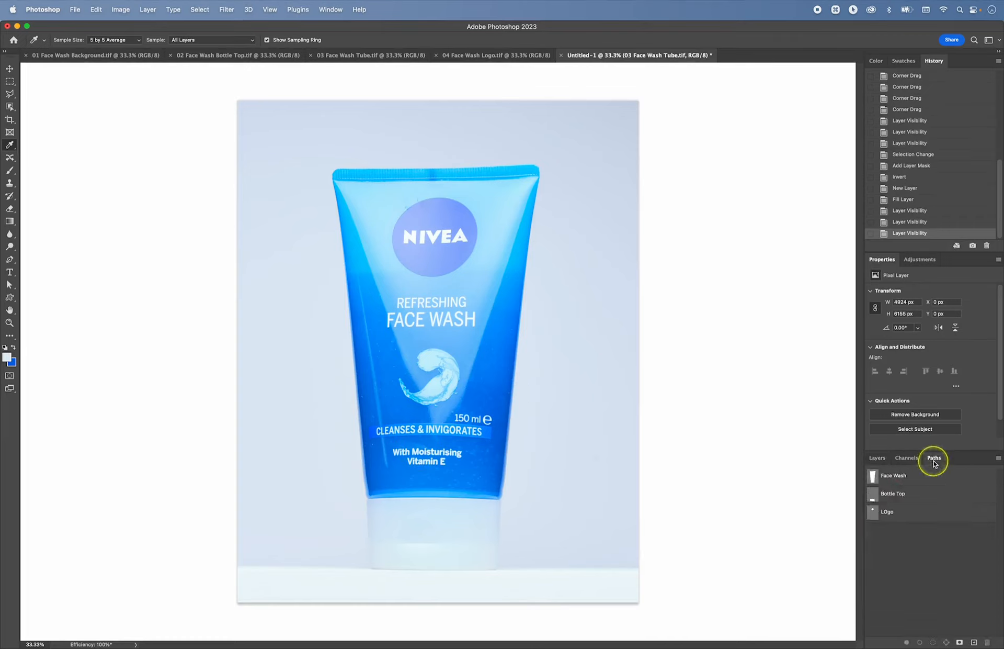
{"action": "left_click", "coordinate": [873, 476], "text": "super"}
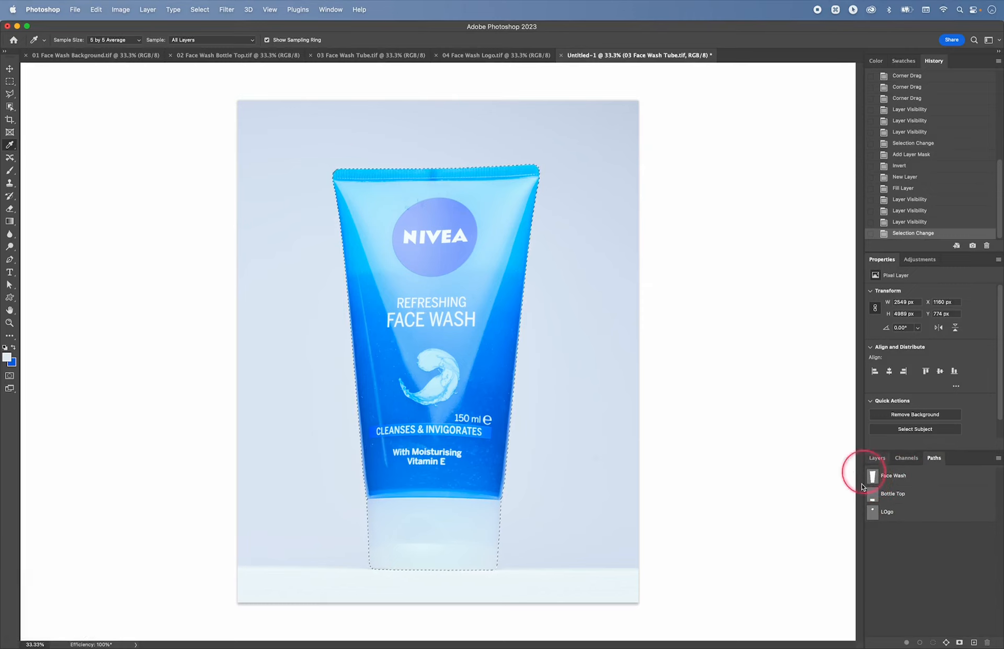
{"action": "left_click", "coordinate": [877, 459]}
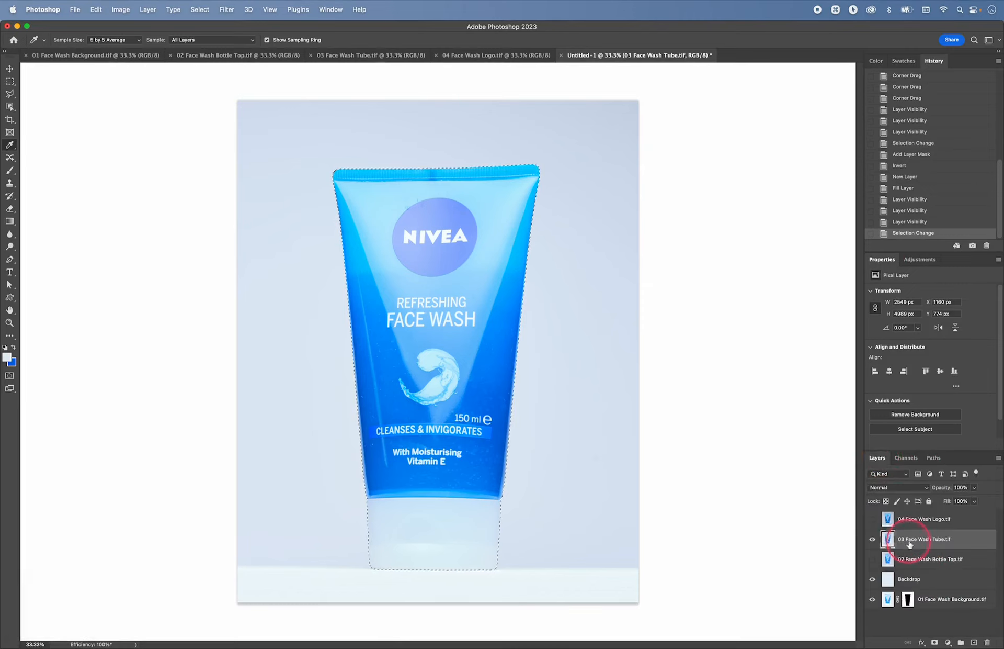
{"action": "left_click", "coordinate": [936, 643]}
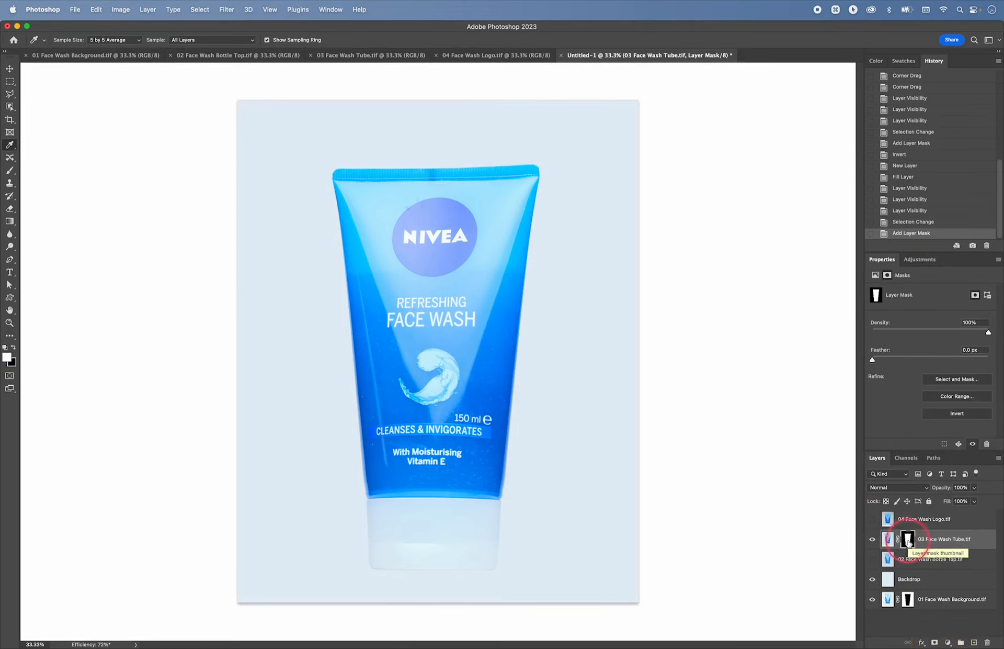
Step: Check the tube cutout by toggling layer visibility, and hide the 01 Face Wash Background layer
{"action": "left_click", "coordinate": [873, 539]}
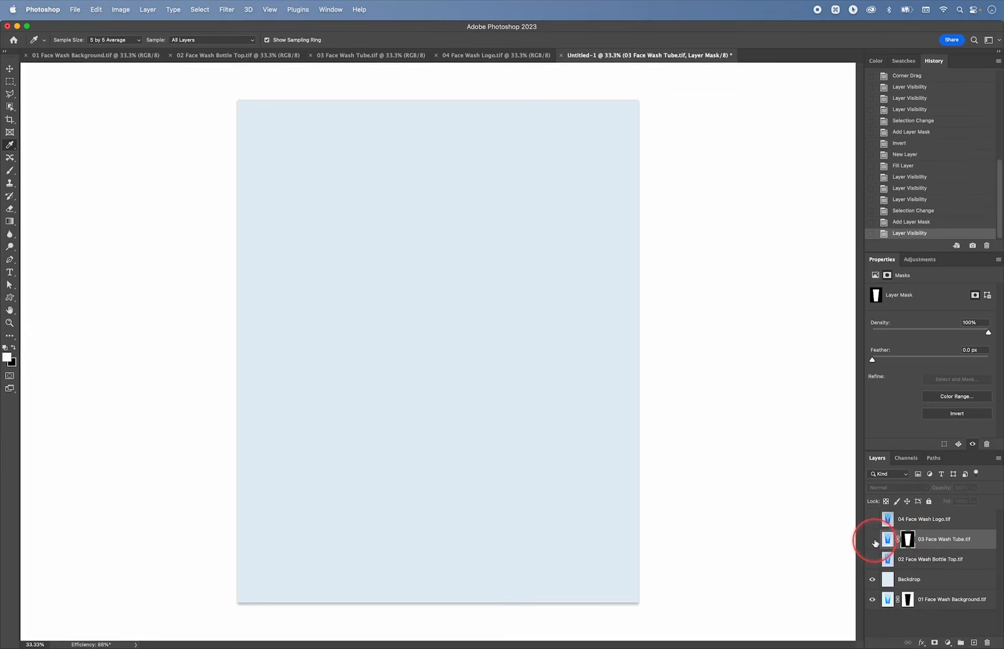
{"action": "left_click", "coordinate": [873, 540]}
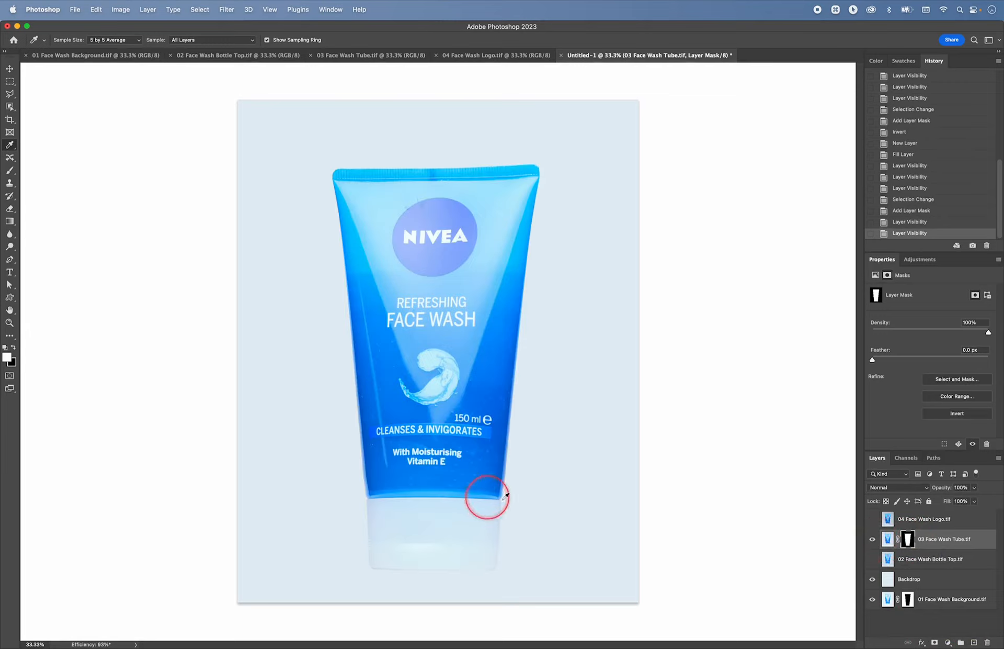
{"action": "left_click", "coordinate": [873, 601]}
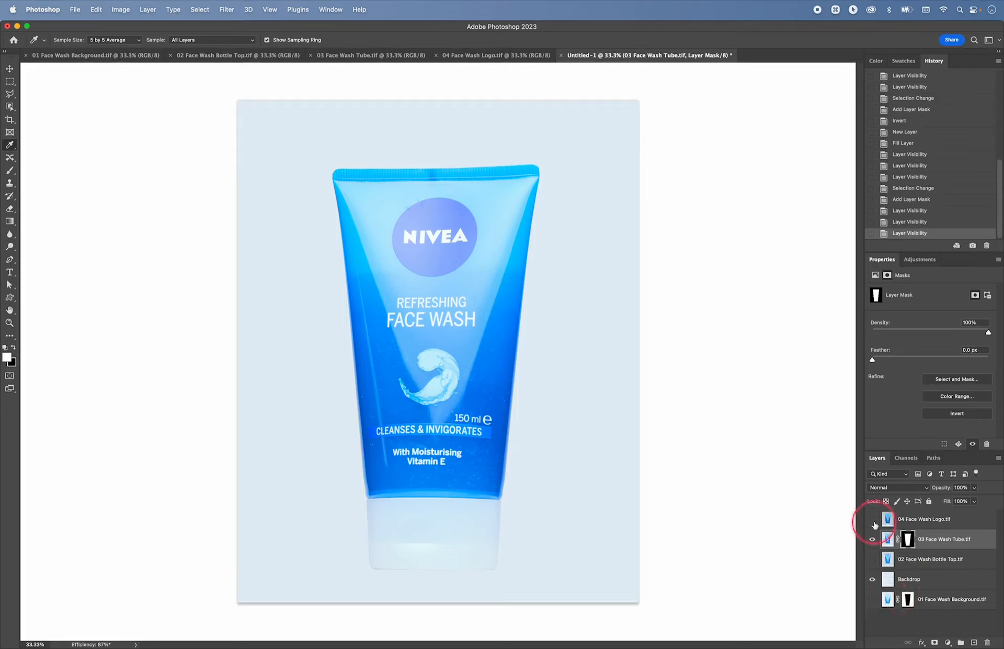
{"action": "left_click", "coordinate": [872, 560]}
{"action": "left_click", "coordinate": [872, 560]}
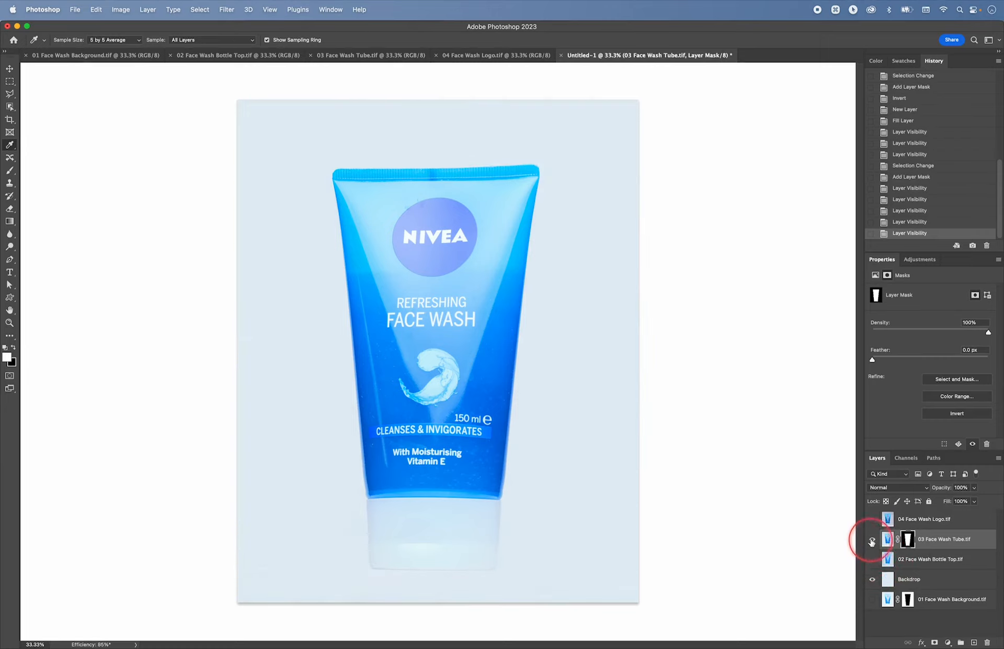
Step: Select and show the 02 Face Wash Bottle Top layer with the 03 Face Wash Tube layer hidden, comparing the caps of both
{"action": "left_click", "coordinate": [889, 560]}
{"action": "left_click", "coordinate": [872, 539]}
{"action": "left_click", "coordinate": [872, 559]}
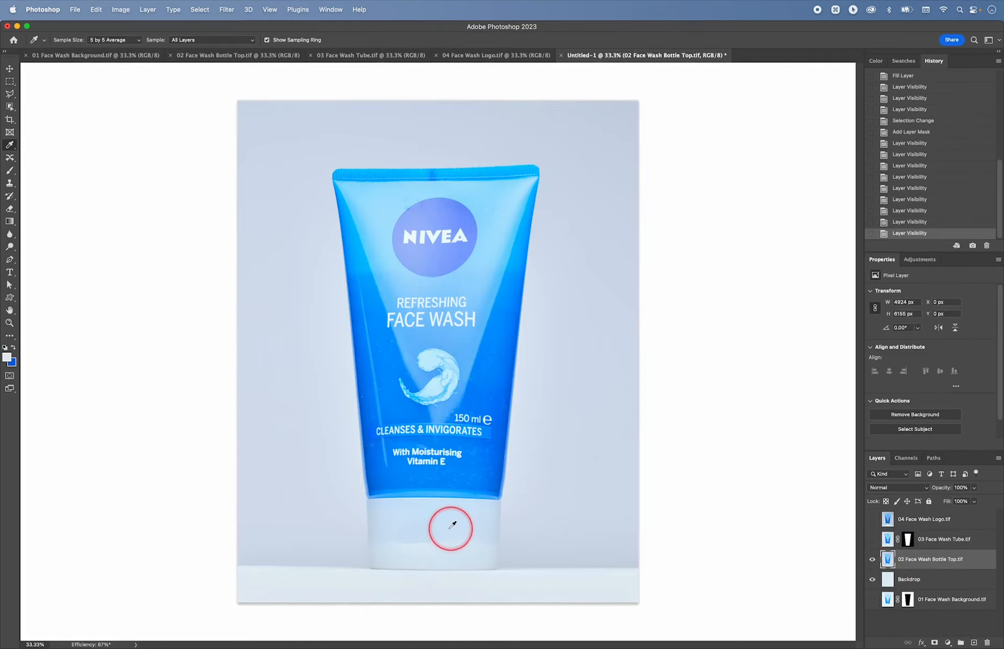
{"action": "left_click", "coordinate": [872, 539]}
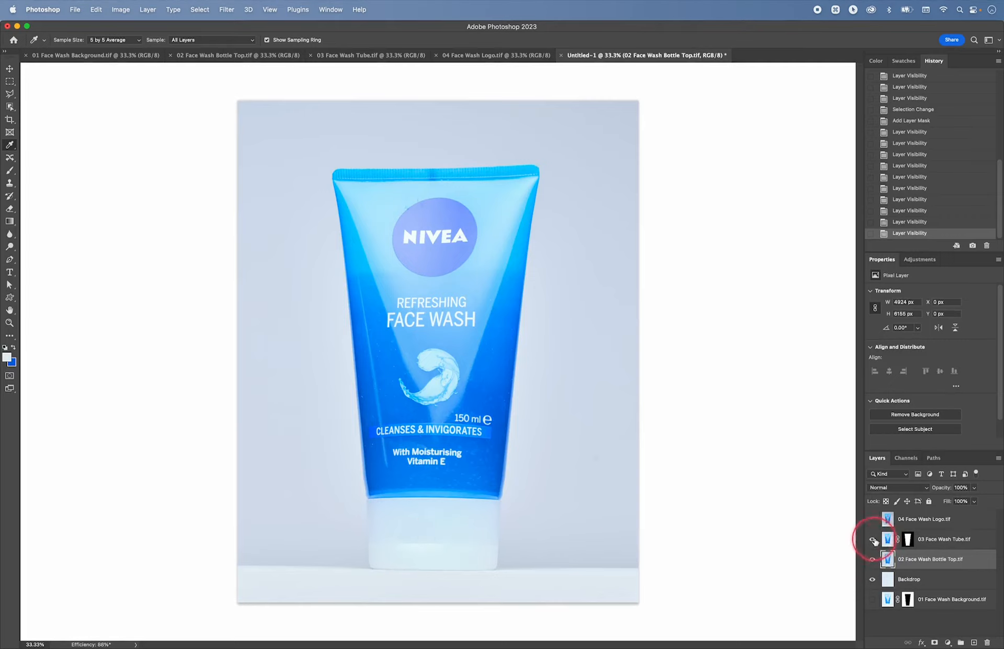
{"action": "left_click", "coordinate": [872, 539]}
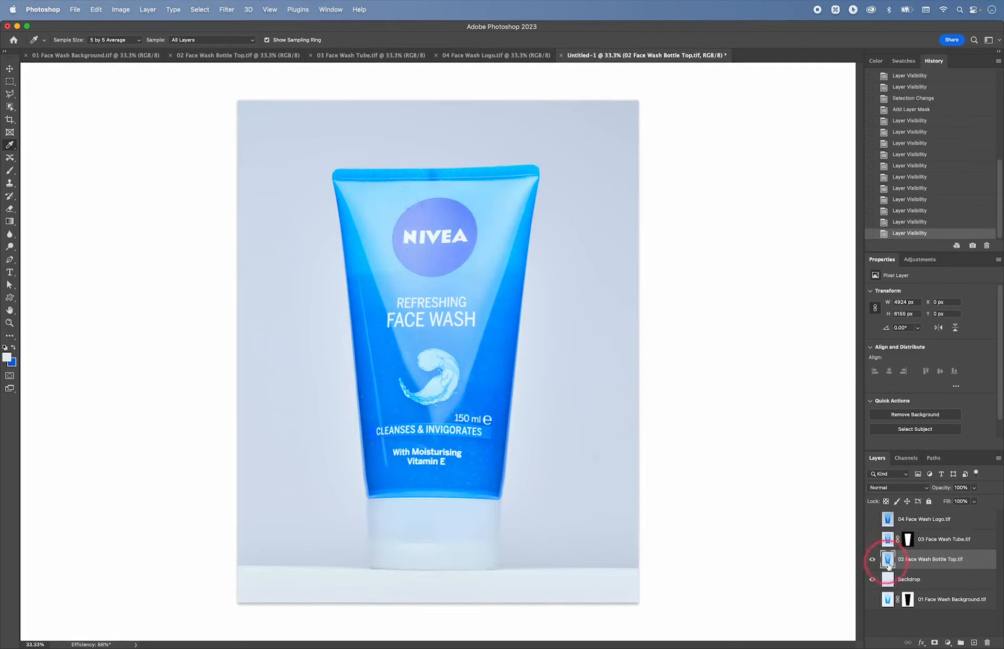
Step: Mask the 02 Face Wash Bottle Top layer to the cap using the intersection of the Face Wash and Bottle Top path selections
{"action": "left_click", "coordinate": [934, 458]}
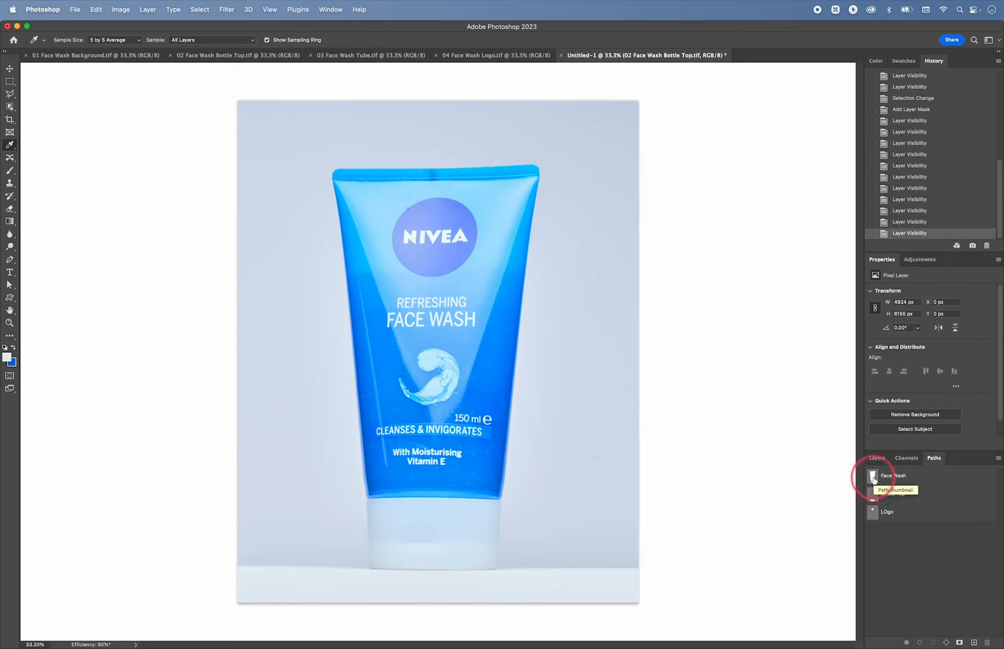
{"action": "key", "text": "super"}
{"action": "left_click", "coordinate": [873, 476], "text": "super"}
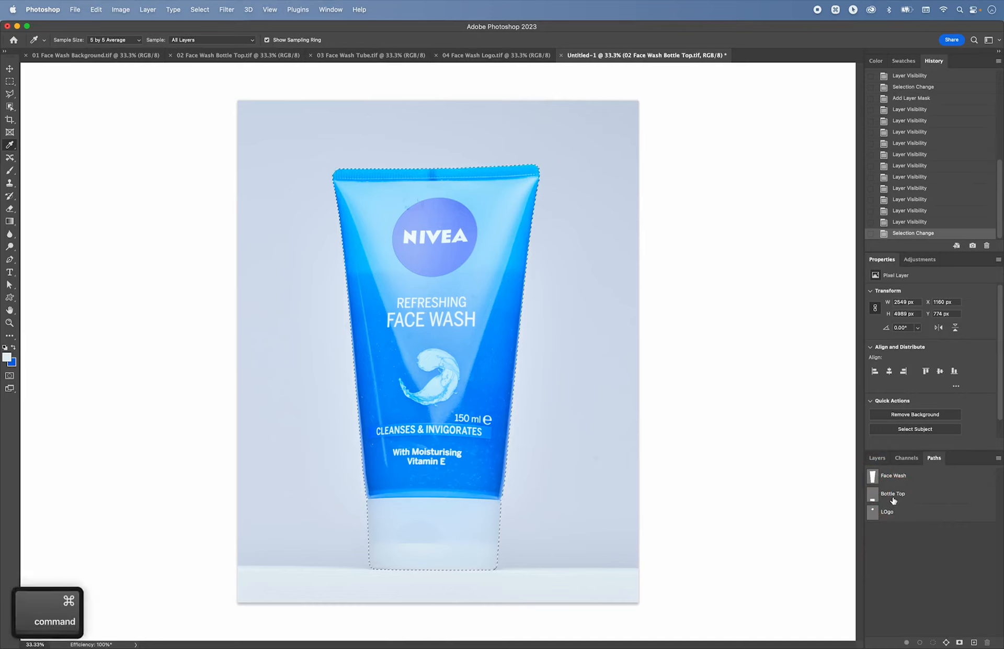
{"action": "left_click", "coordinate": [873, 494], "text": "alt+shift+super"}
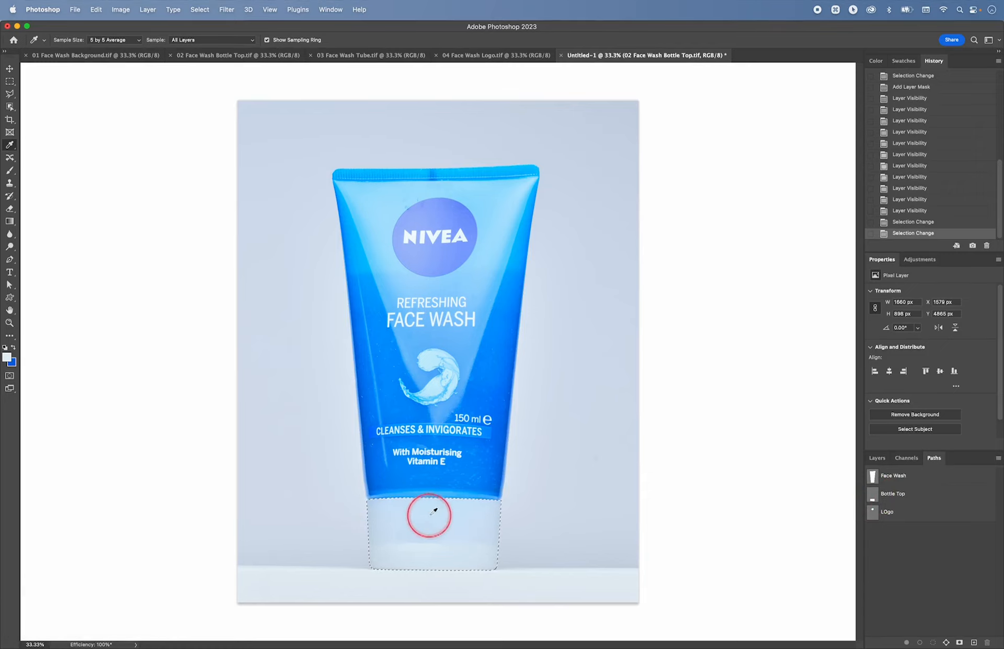
{"action": "left_click", "coordinate": [877, 458]}
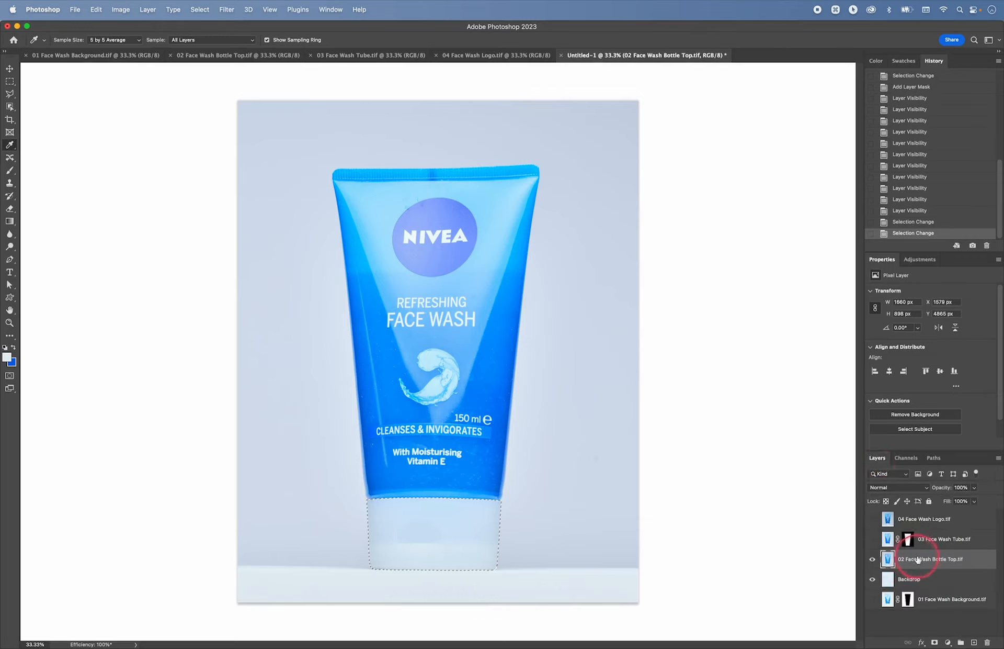
{"action": "left_click", "coordinate": [935, 642]}
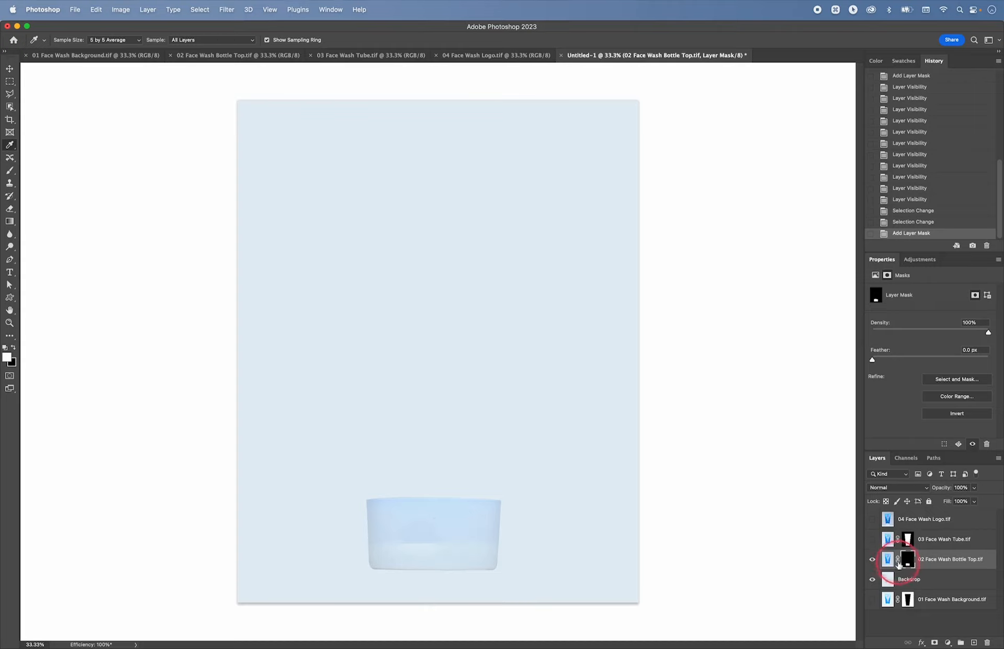
Step: Show the 03 Face Wash Tube layer and move the 02 Face Wash Bottle Top layer above it
{"action": "left_click", "coordinate": [872, 540]}
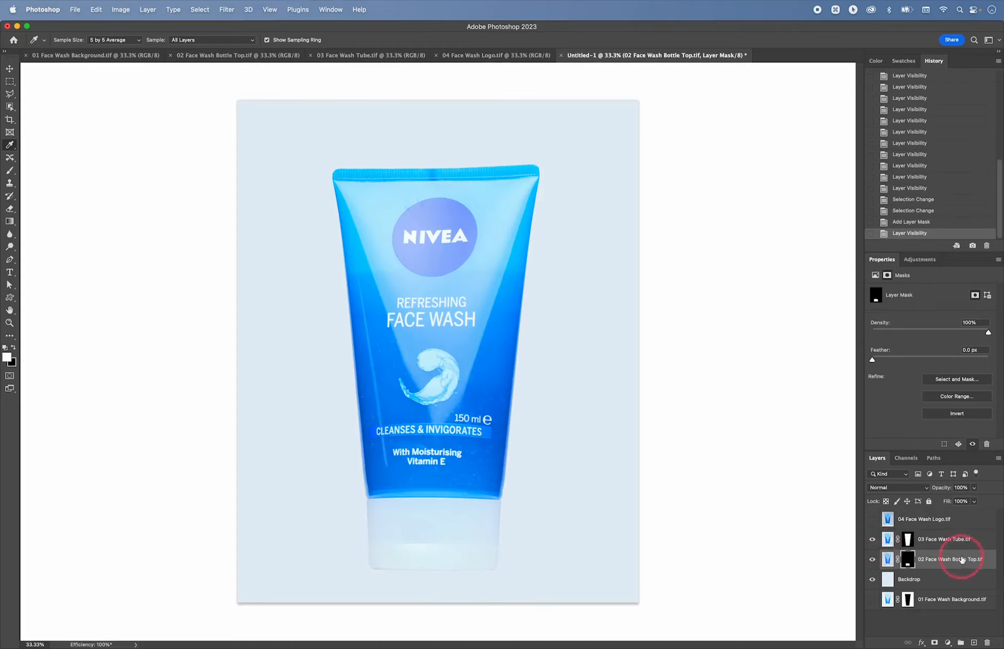
{"action": "left_click_drag", "start_coordinate": [962, 560], "coordinate": [961, 537]}
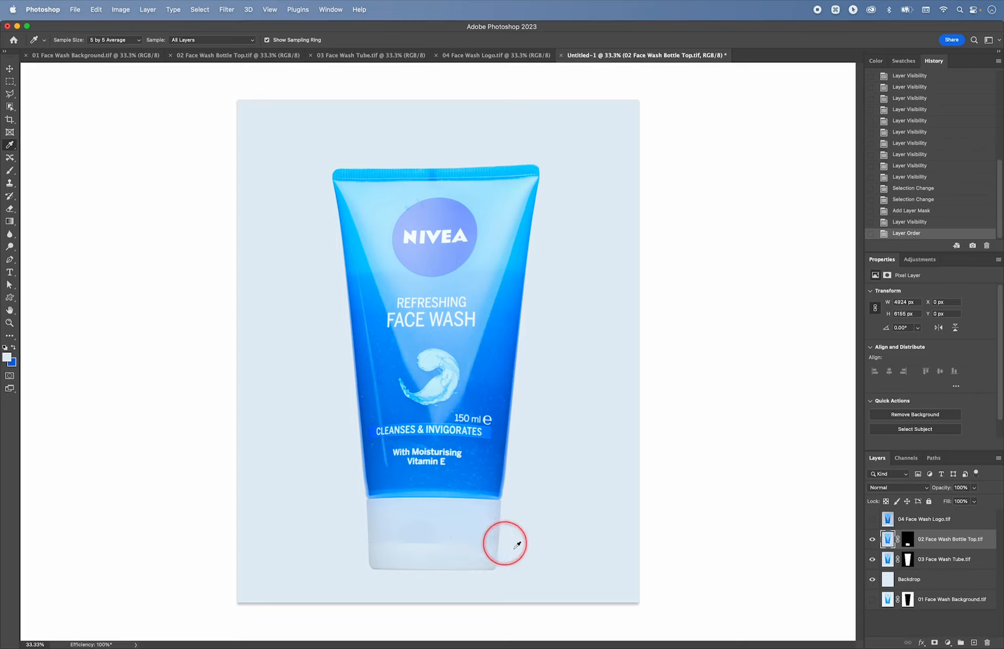
Step: Select the 04 Face Wash Logo layer and load the LOgo path as a selection
{"action": "left_click", "coordinate": [936, 521]}
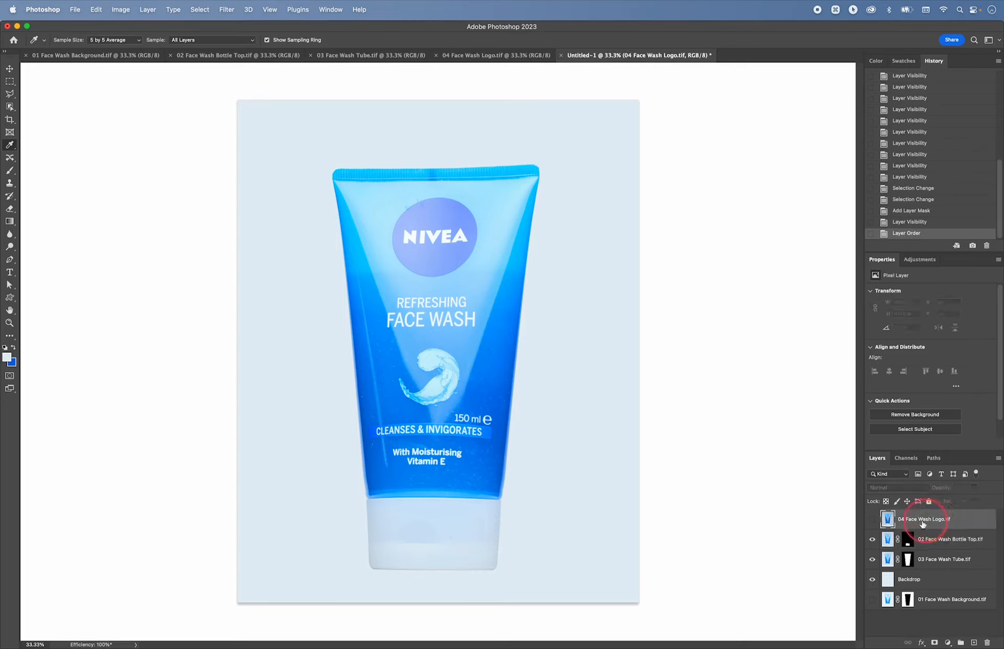
{"action": "left_click", "coordinate": [931, 460]}
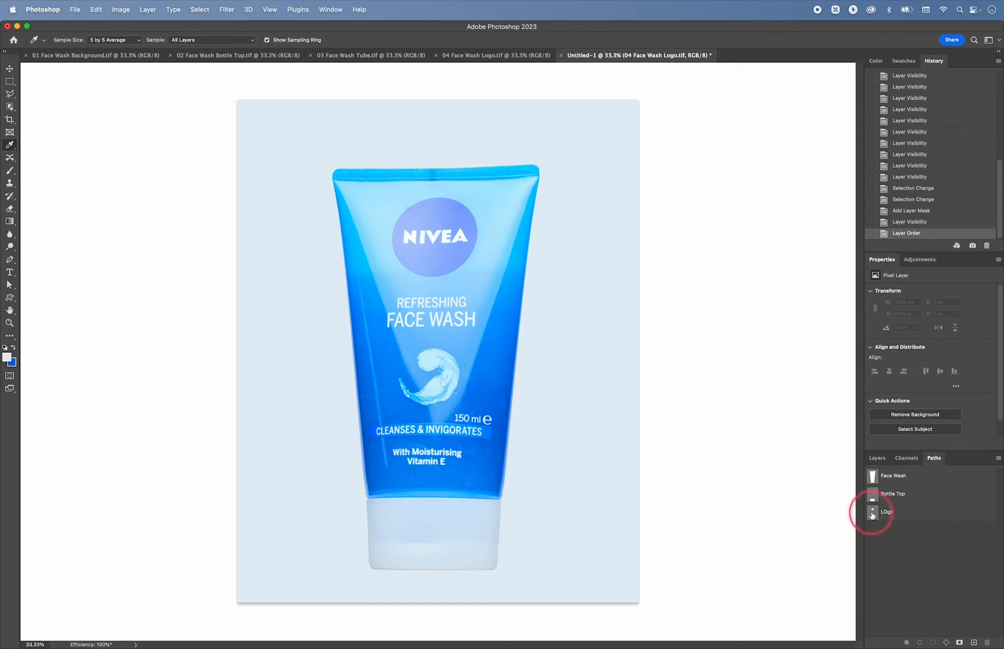
{"action": "left_click", "coordinate": [895, 515]}
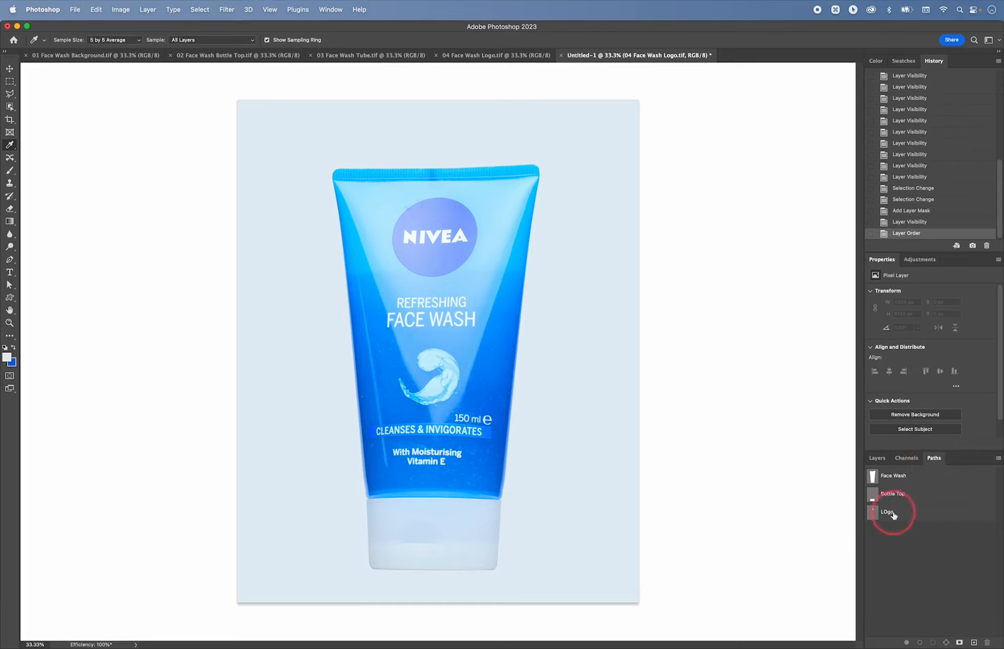
{"action": "left_click", "coordinate": [873, 516]}
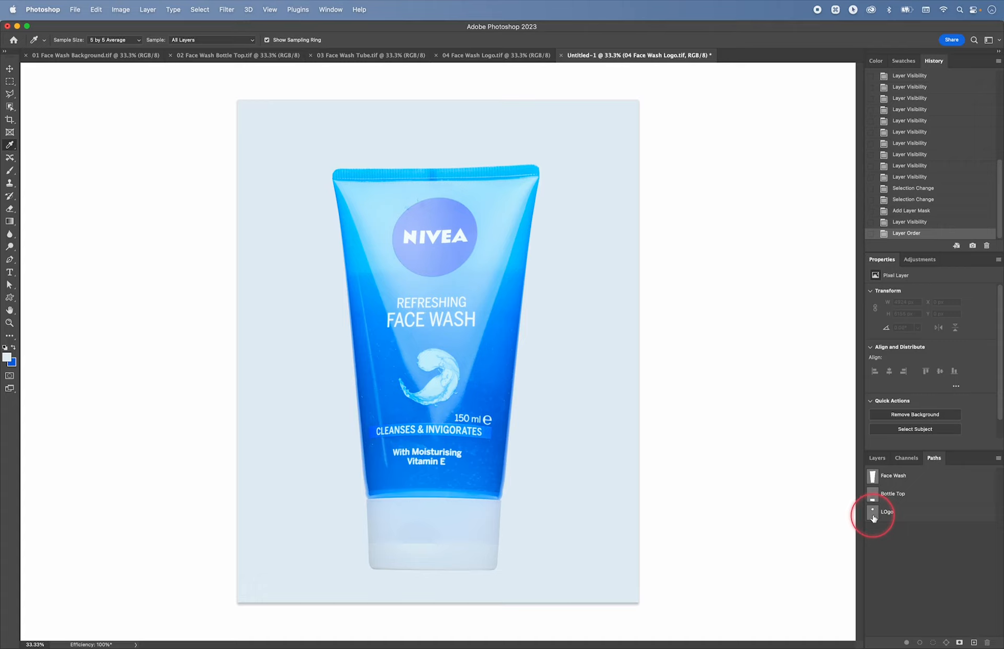
{"action": "left_click", "coordinate": [874, 515], "text": "super"}
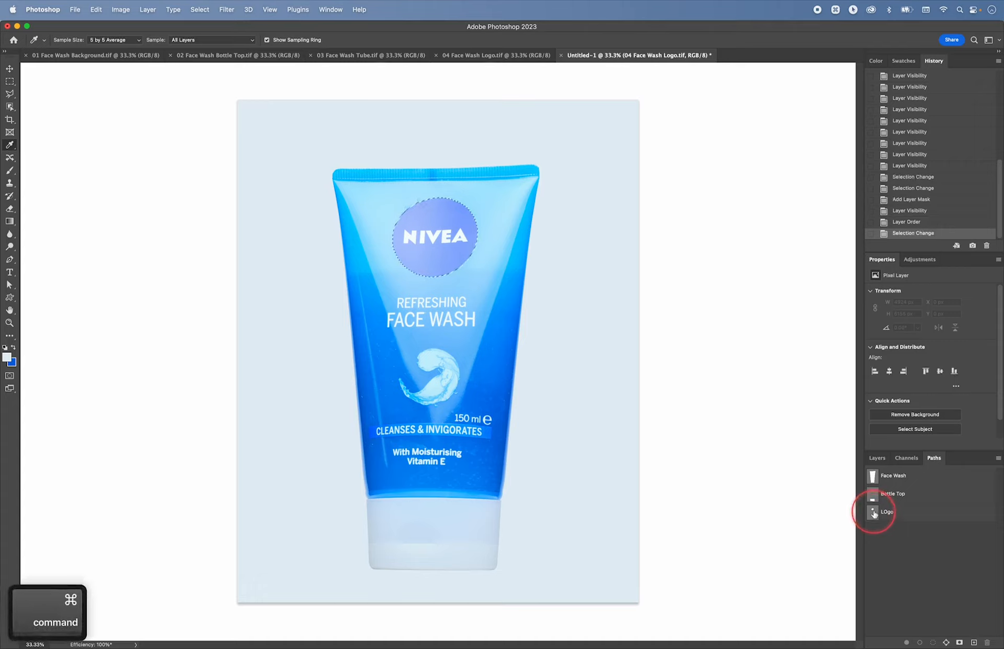
Step: Show the 04 Face Wash Logo layer, mask it to the loaded logo selection, and toggle its visibility to compare the logo
{"action": "left_click", "coordinate": [877, 458]}
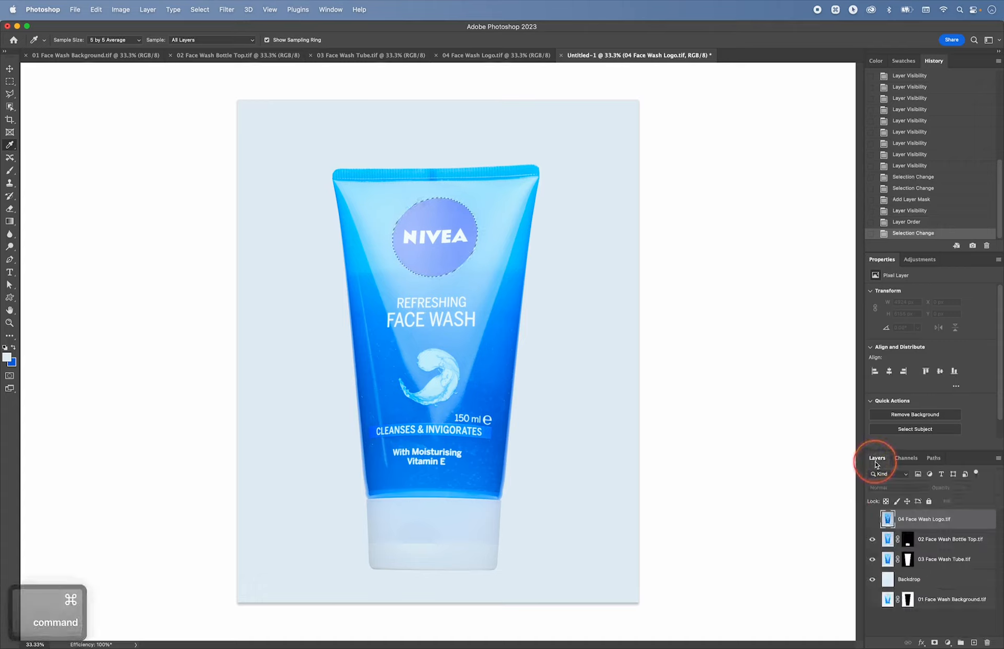
{"action": "left_click", "coordinate": [872, 519]}
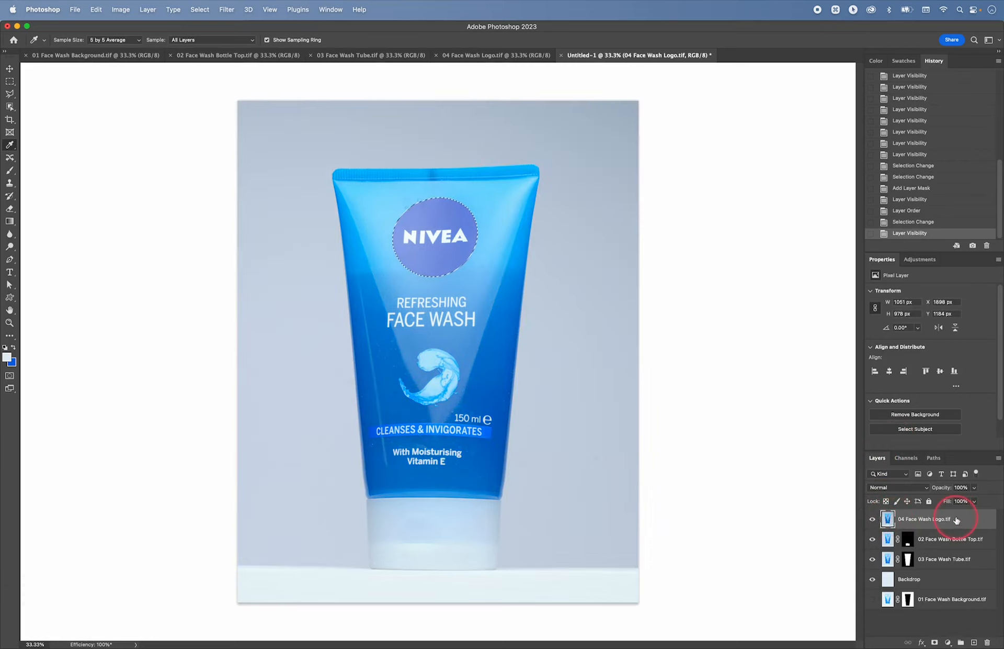
{"action": "left_click", "coordinate": [936, 642]}
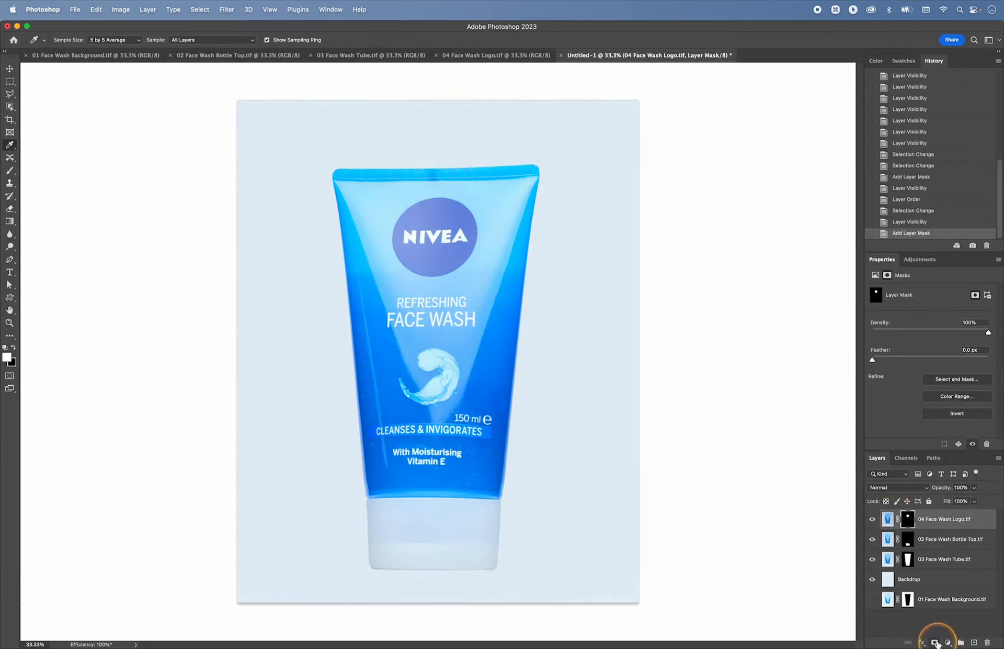
{"action": "left_click", "coordinate": [873, 520]}
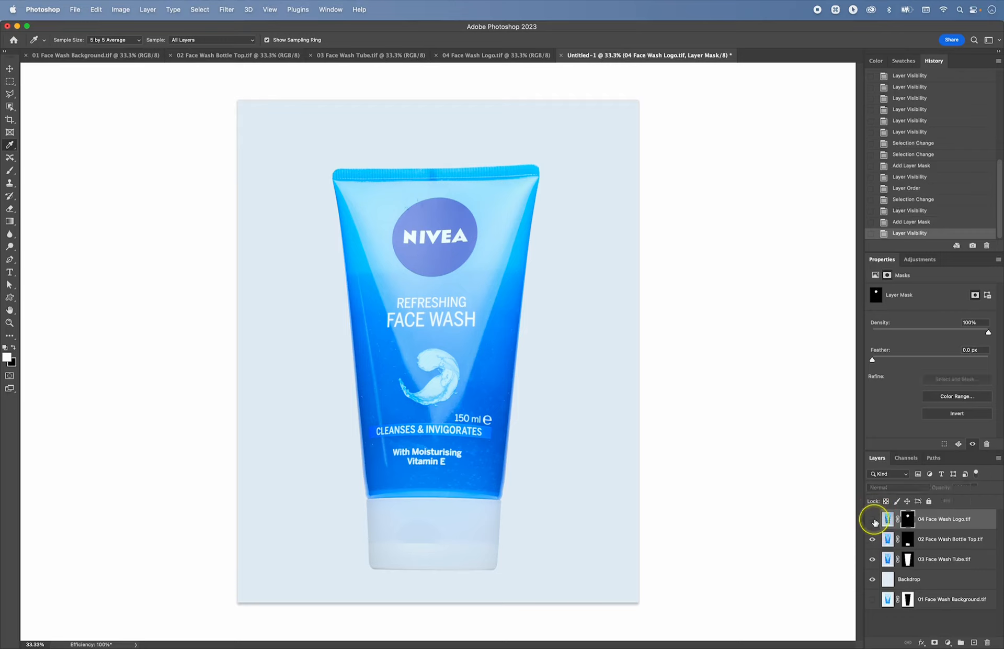
{"action": "left_click", "coordinate": [872, 519]}
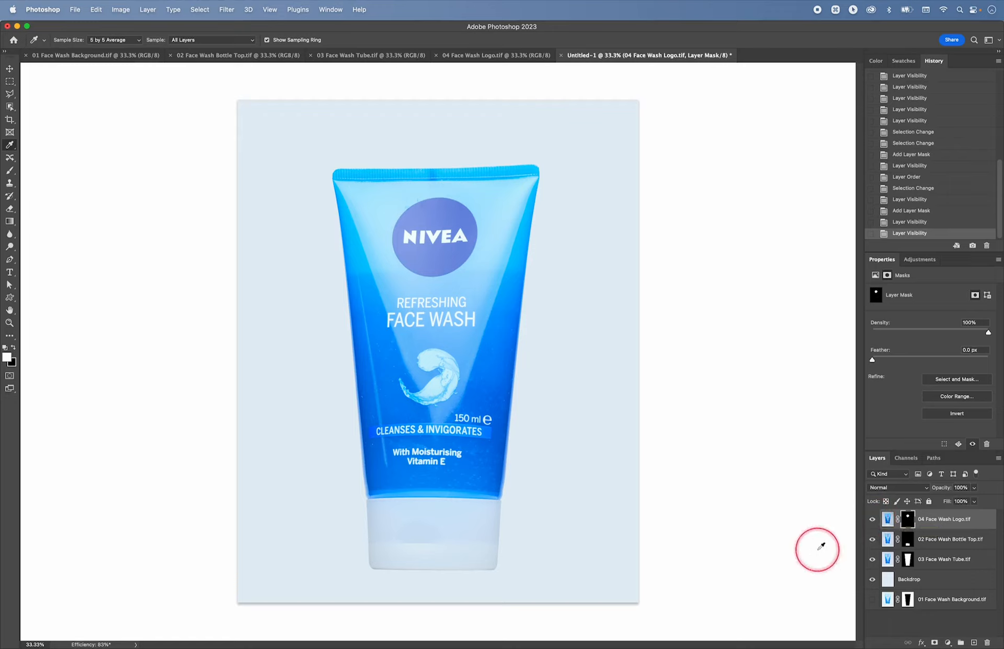
Step: Select the Backdrop layer and examine the cap's edges up close at up to 600%, comparing their texture with the backdrop
{"action": "left_click", "coordinate": [941, 579]}
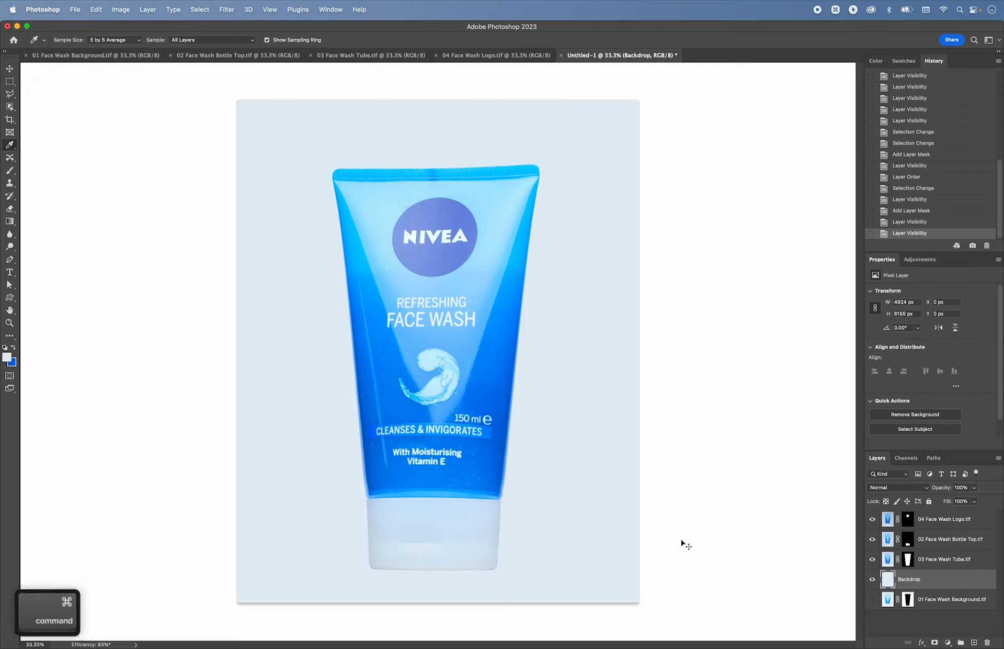
{"action": "key", "text": "super+equal"}
{"action": "key", "text": "super+equal"}
{"action": "key", "text": "super+equal"}
{"action": "key", "text": "super+equal"}
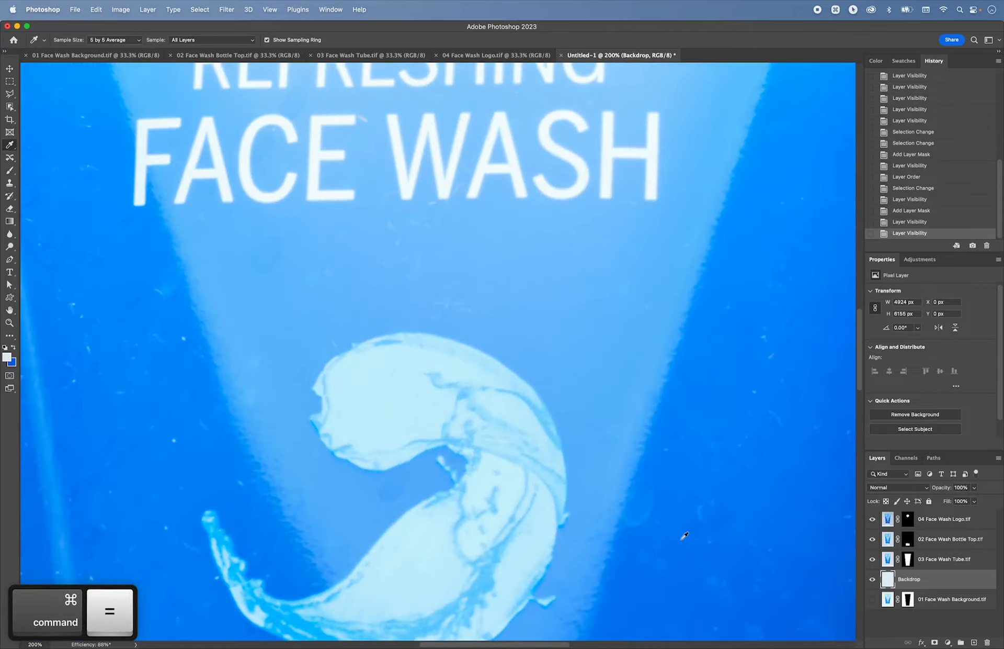
{"action": "key", "text": "space"}
{"action": "left_click_drag", "start_coordinate": [709, 541], "coordinate": [582, 319]}
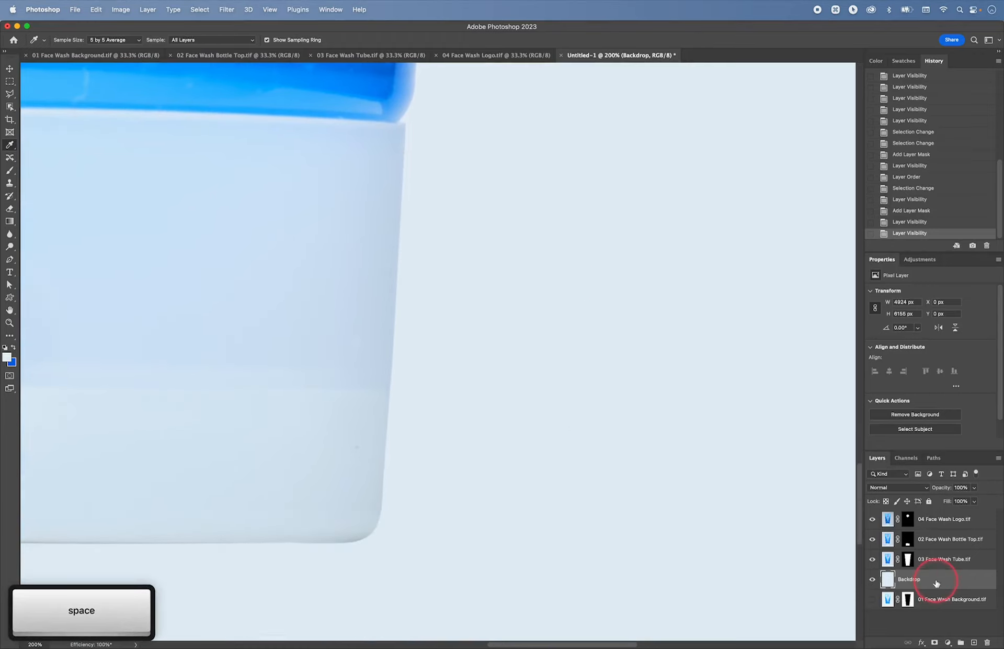
{"action": "left_click_drag", "start_coordinate": [291, 307], "coordinate": [614, 354]}
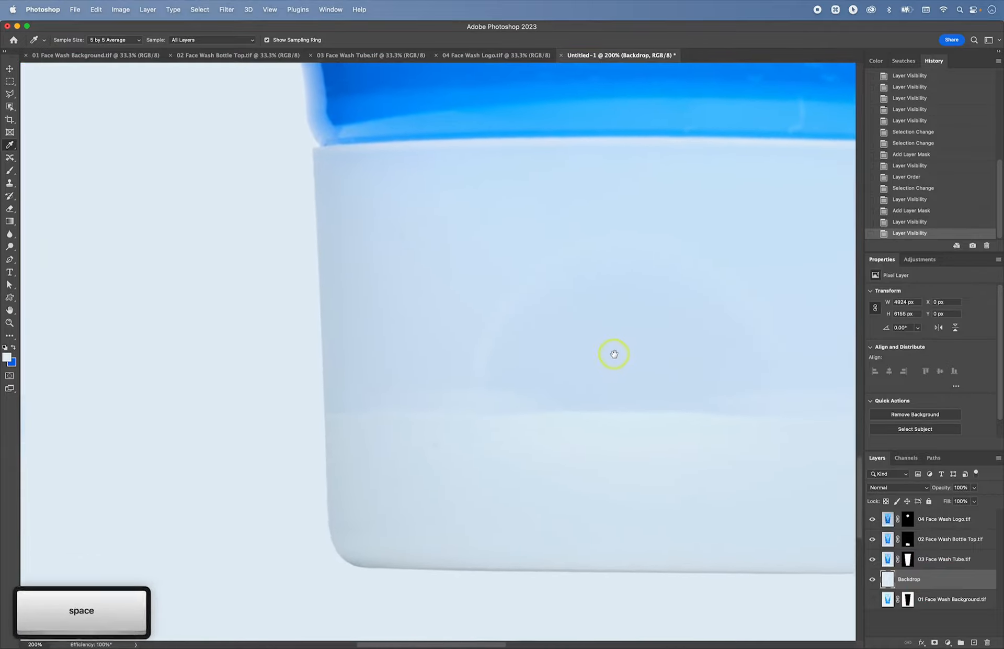
{"action": "key", "text": "super+equal"}
{"action": "key", "text": "super+equal"}
{"action": "key", "text": "super+equal"}
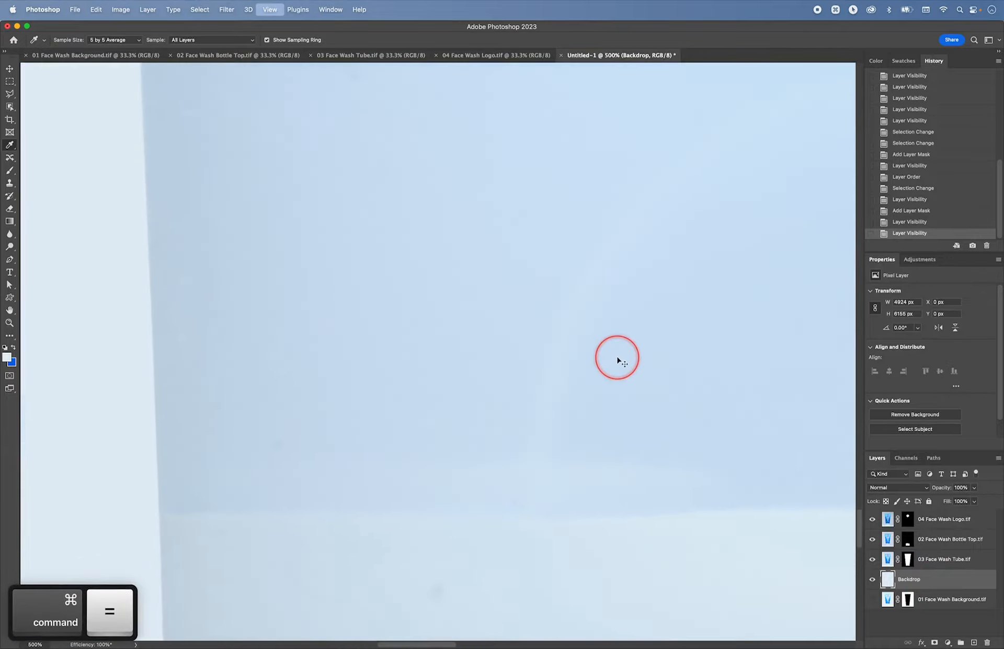
{"action": "key", "text": "super+equal"}
{"action": "left_click_drag", "start_coordinate": [317, 279], "coordinate": [468, 372]}
{"action": "left_click_drag", "start_coordinate": [402, 295], "coordinate": [628, 313]}
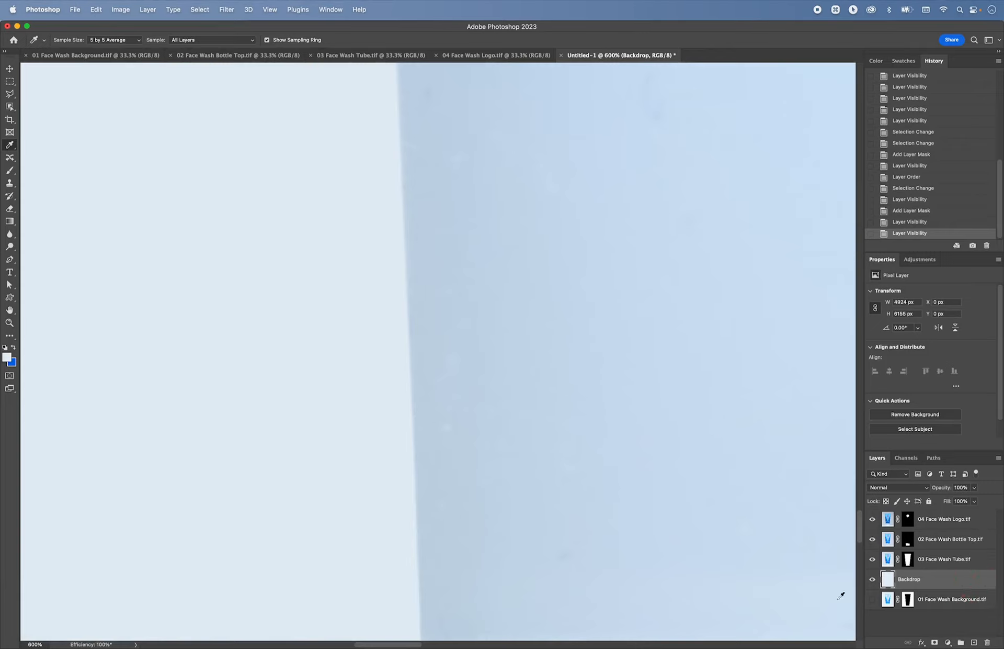
Step: Add 1% uniform monochromatic noise to the Backdrop layer, after previewing stronger and weaker amounts
{"action": "left_click", "coordinate": [226, 11]}
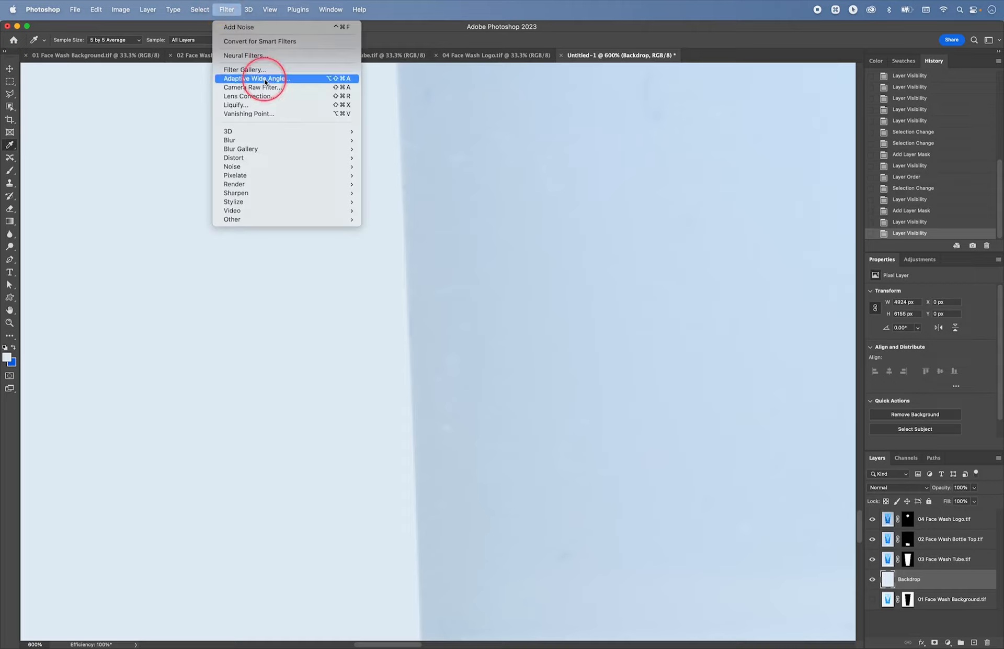
{"action": "mouse_move", "coordinate": [305, 167]}
{"action": "left_click", "coordinate": [387, 166]}
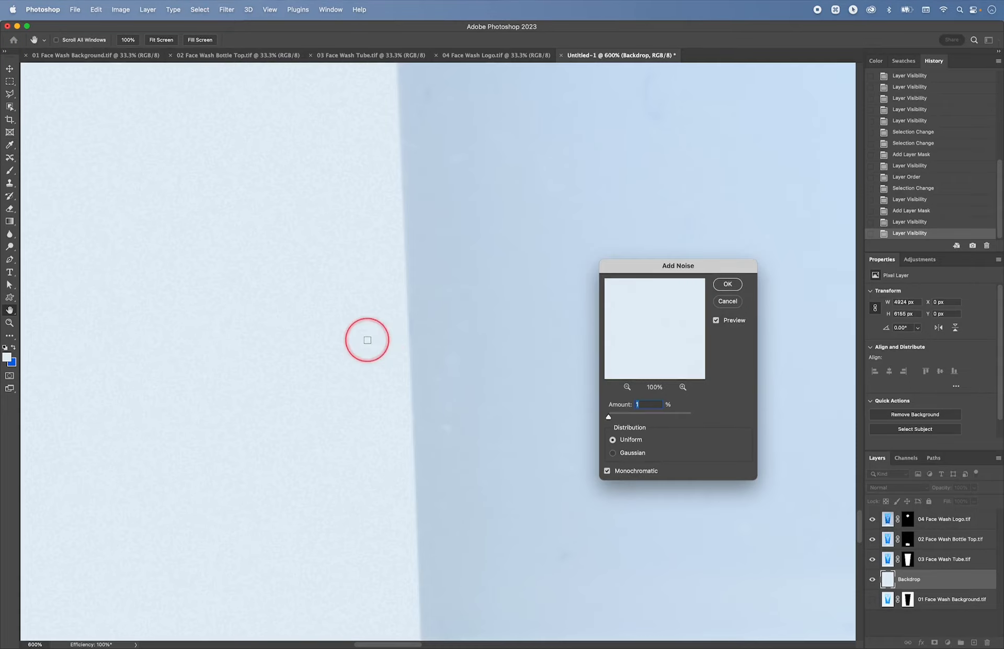
{"action": "left_click", "coordinate": [629, 417]}
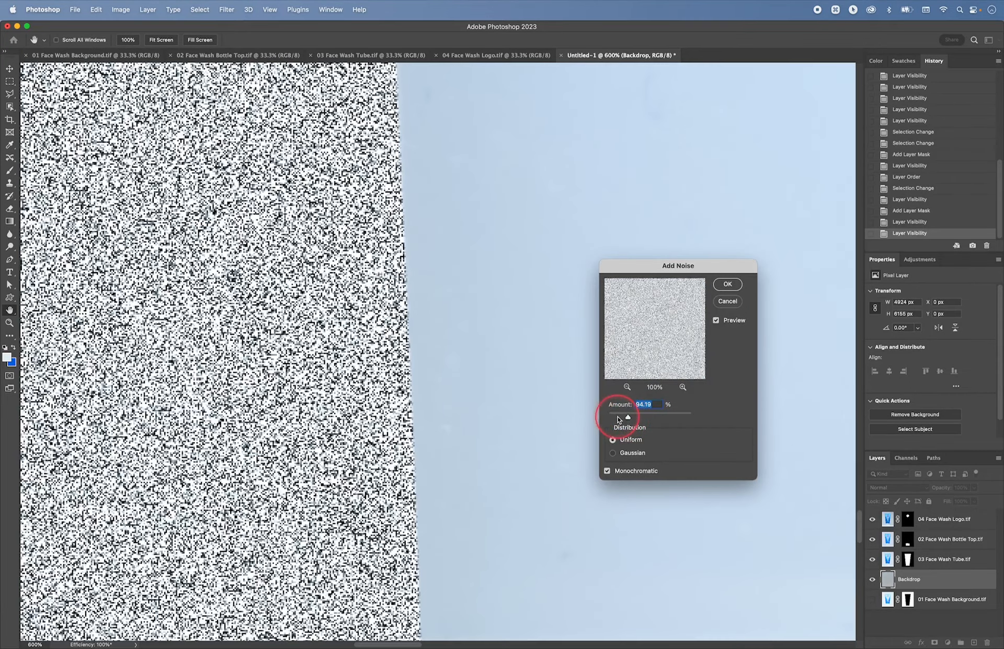
{"action": "left_click", "coordinate": [618, 417]}
{"action": "left_click", "coordinate": [610, 417]}
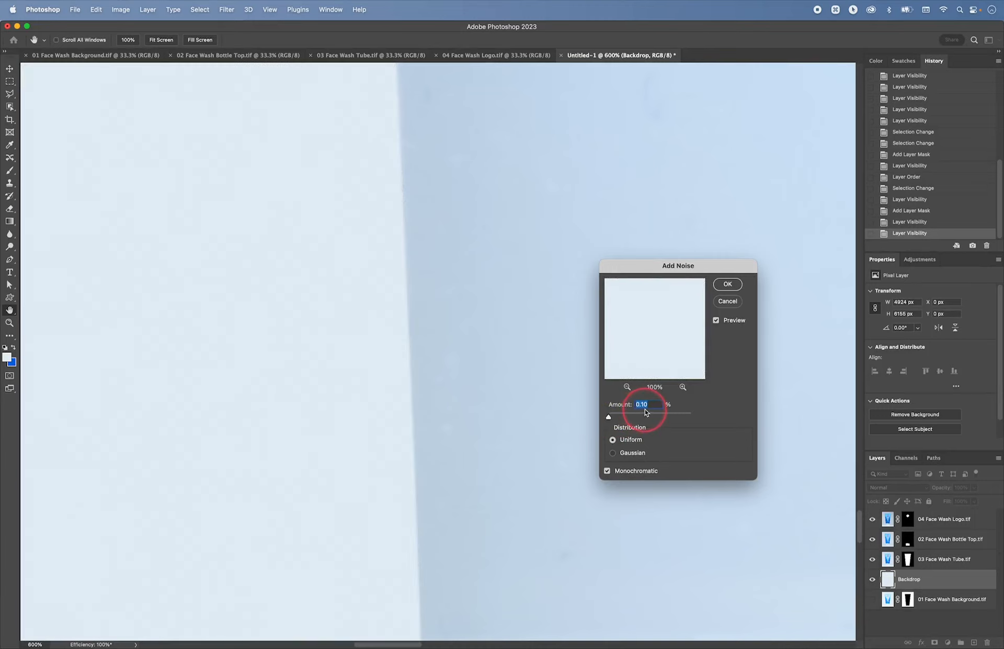
{"action": "type", "text": "1.5"}
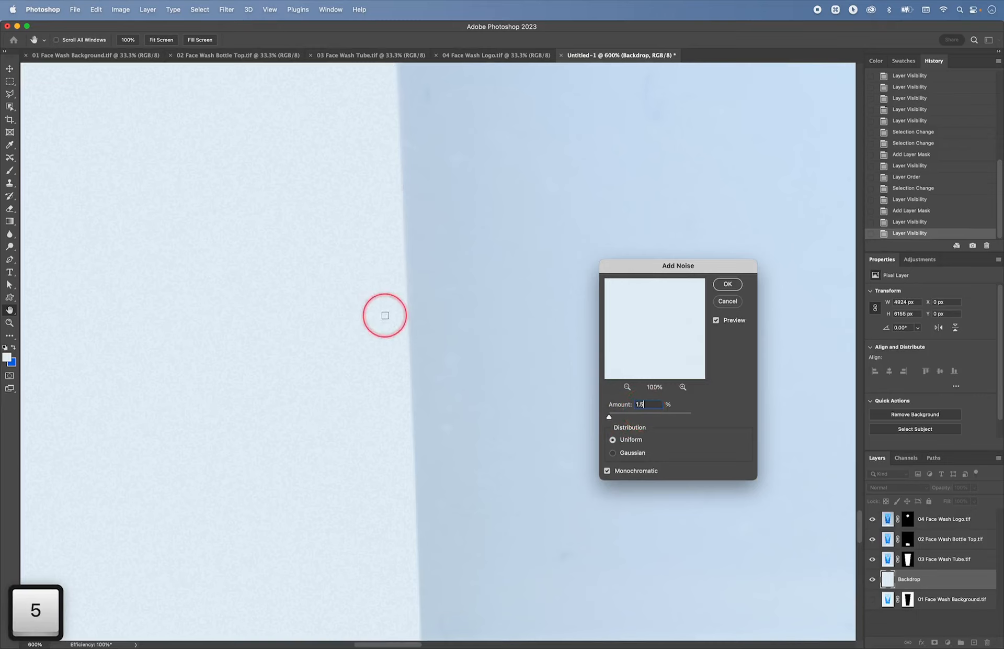
{"action": "key", "text": "BackSpace"}
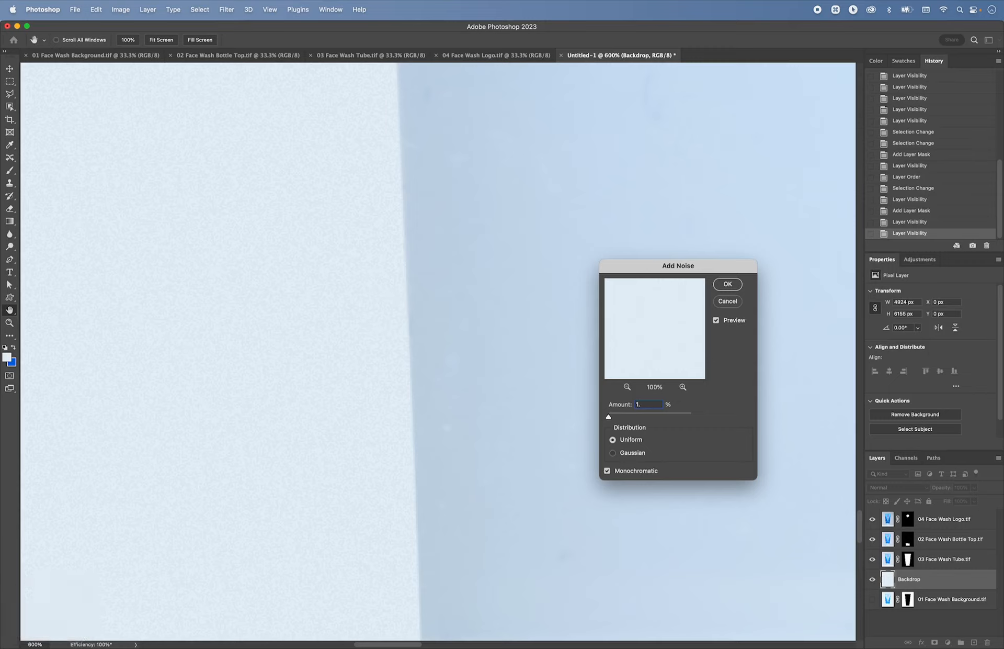
{"action": "key", "text": "BackSpace"}
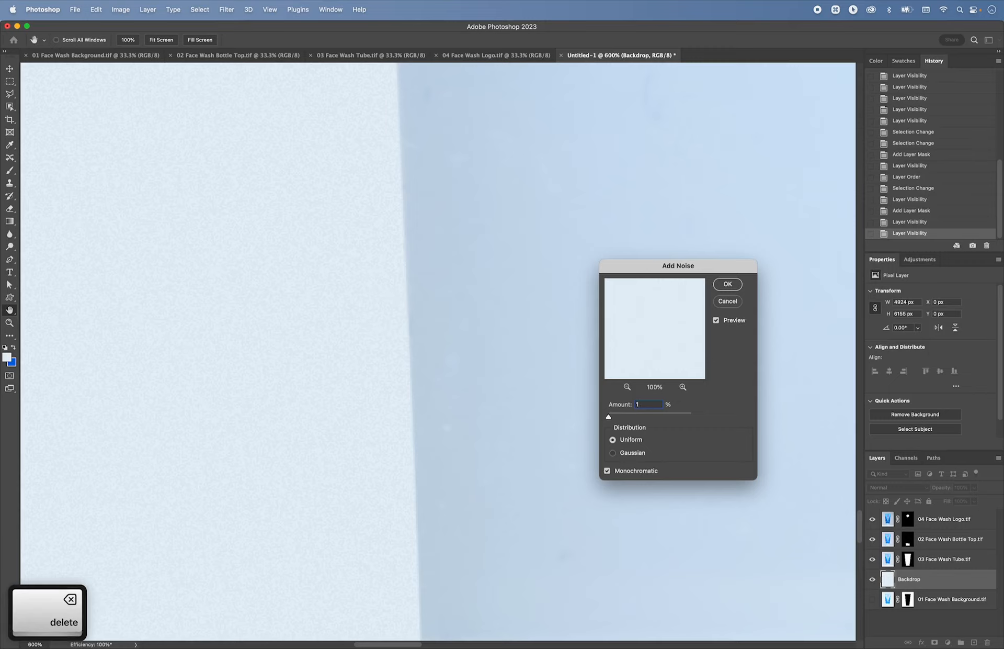
{"action": "key", "text": "Tab"}
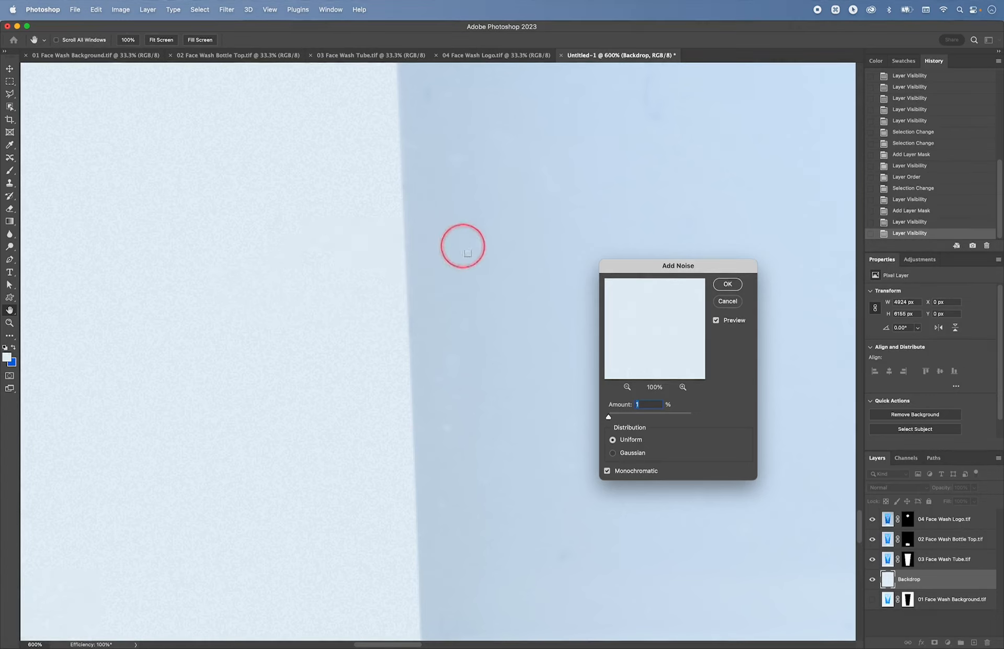
{"action": "left_click", "coordinate": [730, 286]}
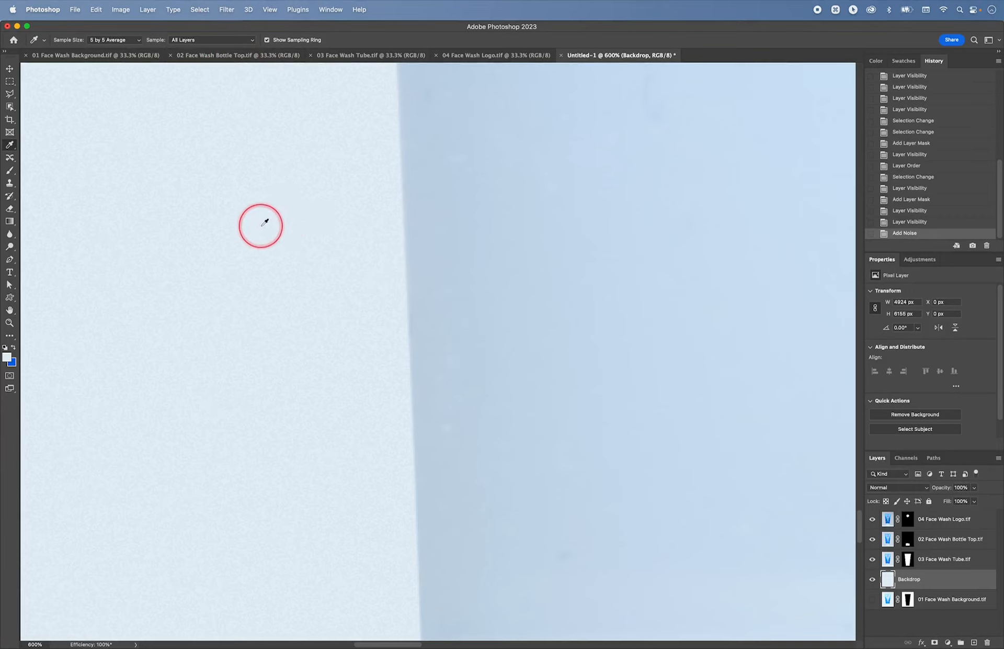
Step: Soften the Backdrop layer's noise with a 0.5 pixel Gaussian Blur and return to viewing the whole image
{"action": "left_click", "coordinate": [228, 12]}
{"action": "mouse_move", "coordinate": [325, 141]}
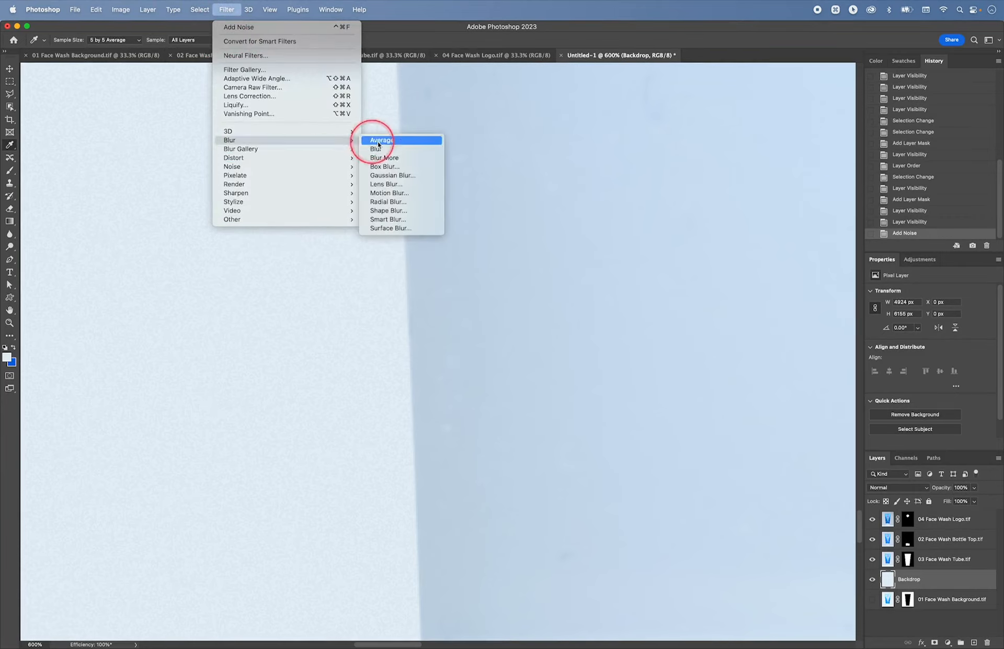
{"action": "left_click", "coordinate": [400, 176]}
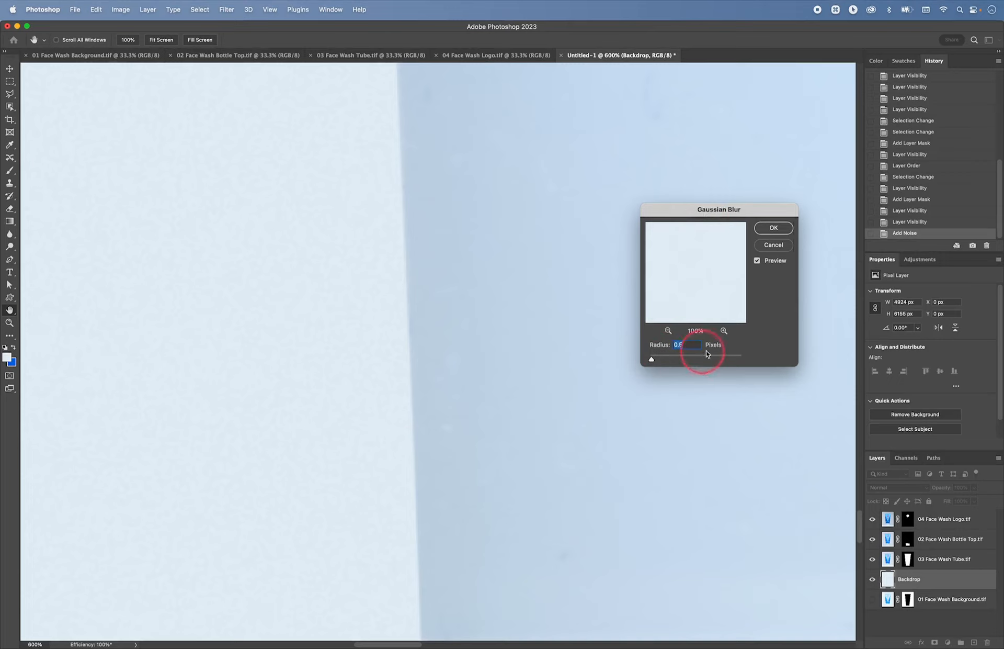
{"action": "left_click", "coordinate": [775, 227]}
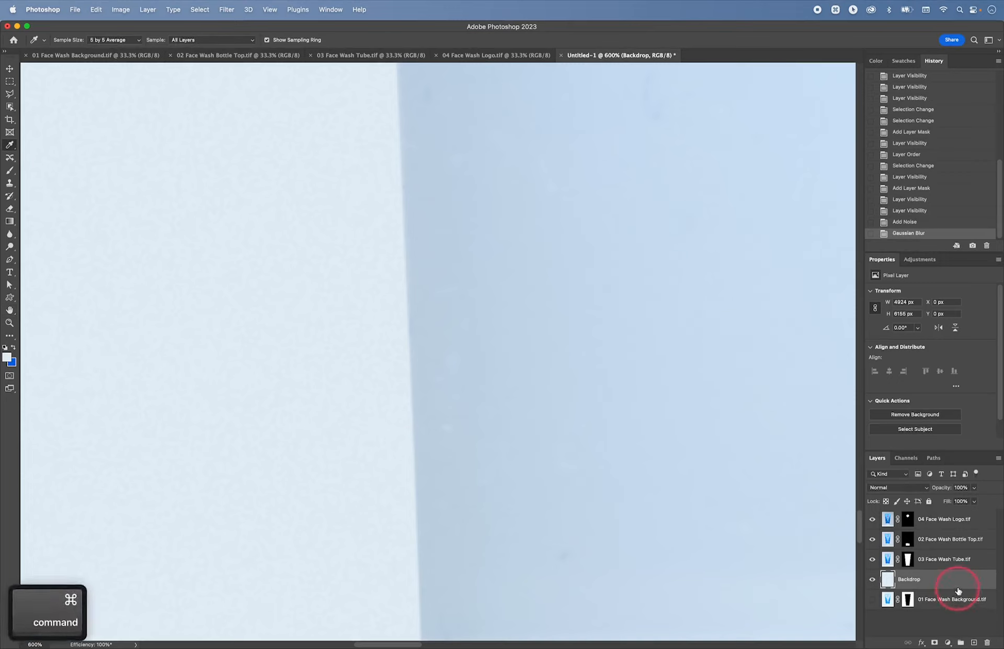
{"action": "key", "text": "super+0"}
{"action": "key", "text": "super+minus"}
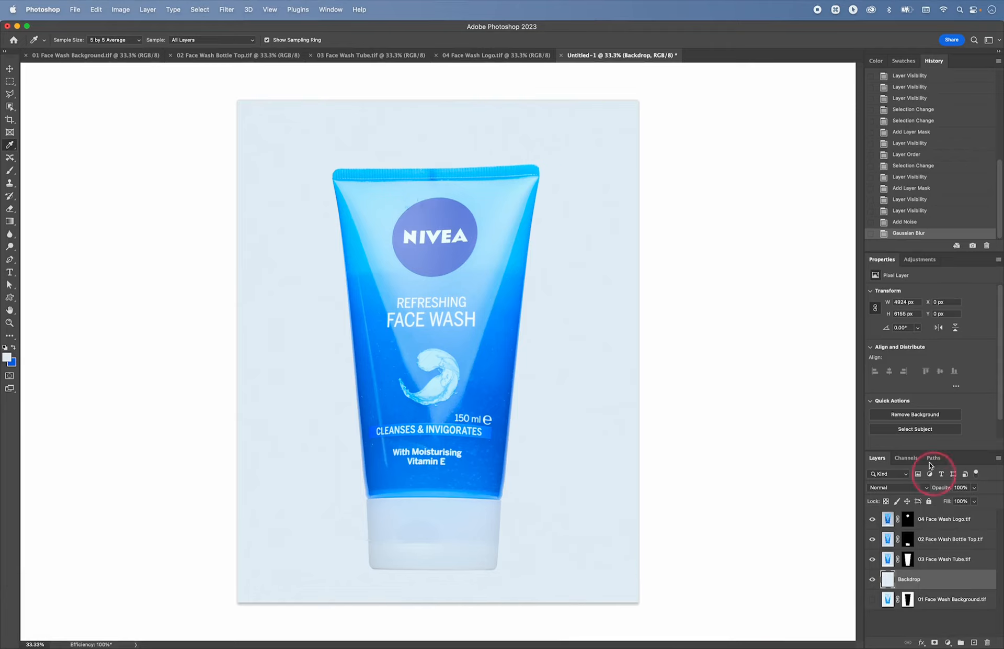
Step: Add a Curves adjustment layer above the Backdrop and brighten it with a curve point at input 76, output 159
{"action": "left_click", "coordinate": [920, 260]}
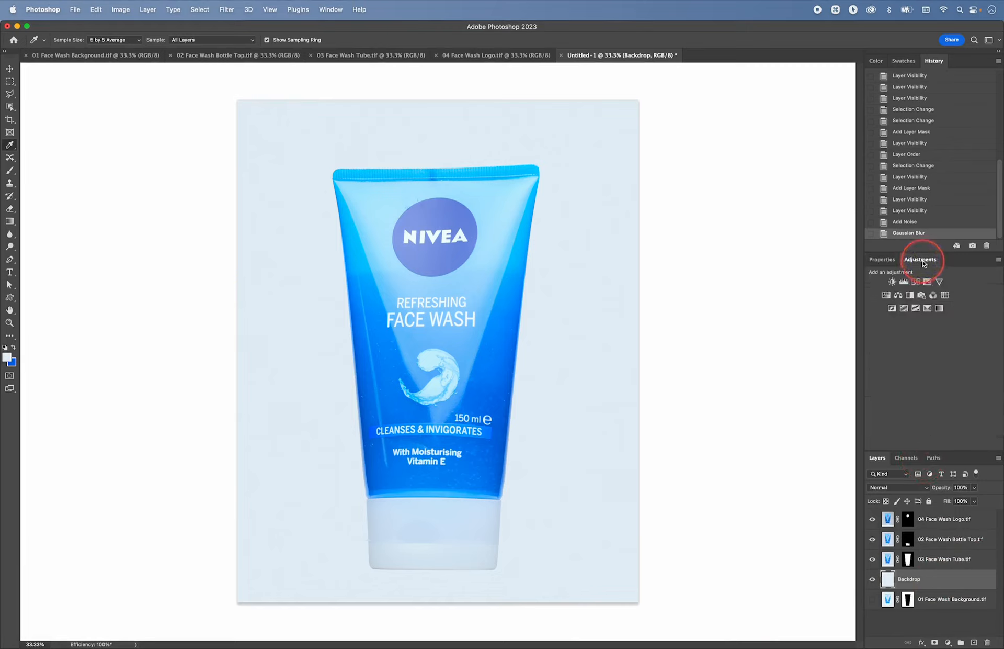
{"action": "left_click", "coordinate": [917, 282]}
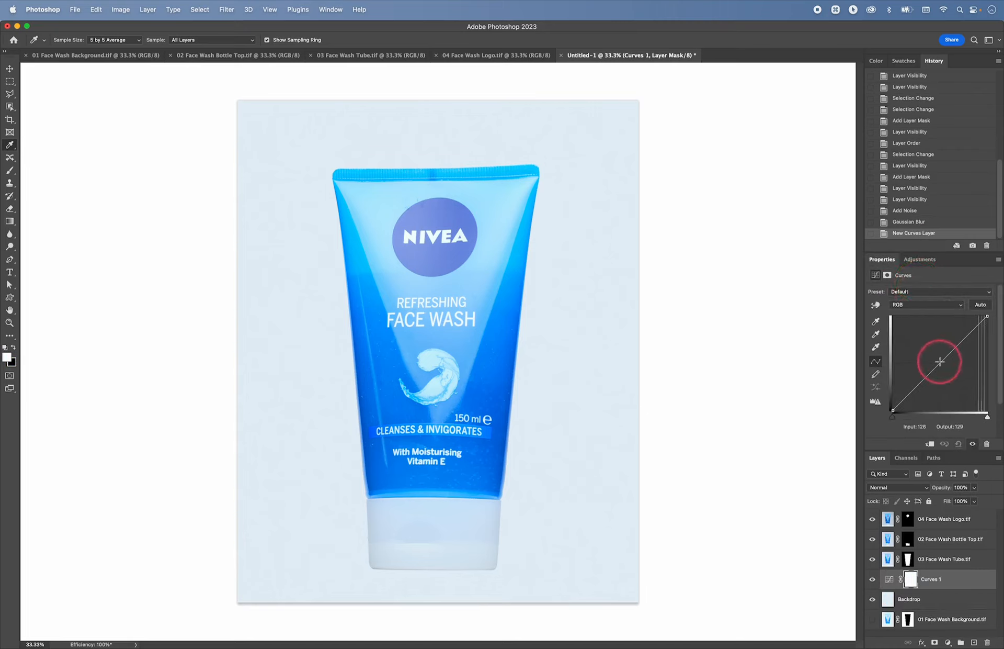
{"action": "left_click_drag", "start_coordinate": [941, 361], "coordinate": [921, 351]}
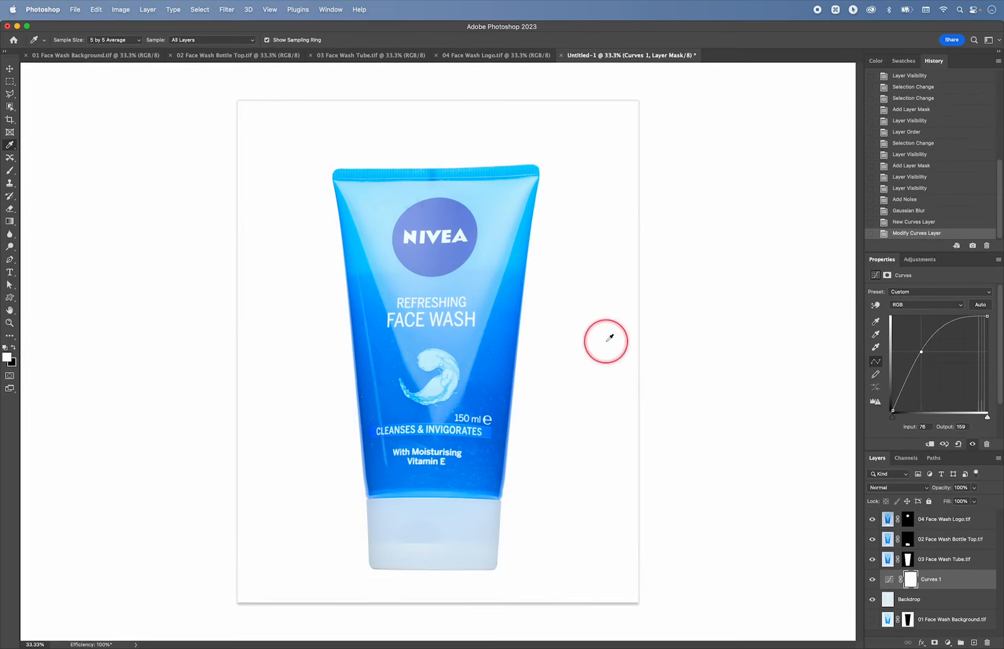
Step: Draw vertical white-to-black gradients on the Curves layer mask to confine the brightening to the lower part of the backdrop
{"action": "key", "text": "g"}
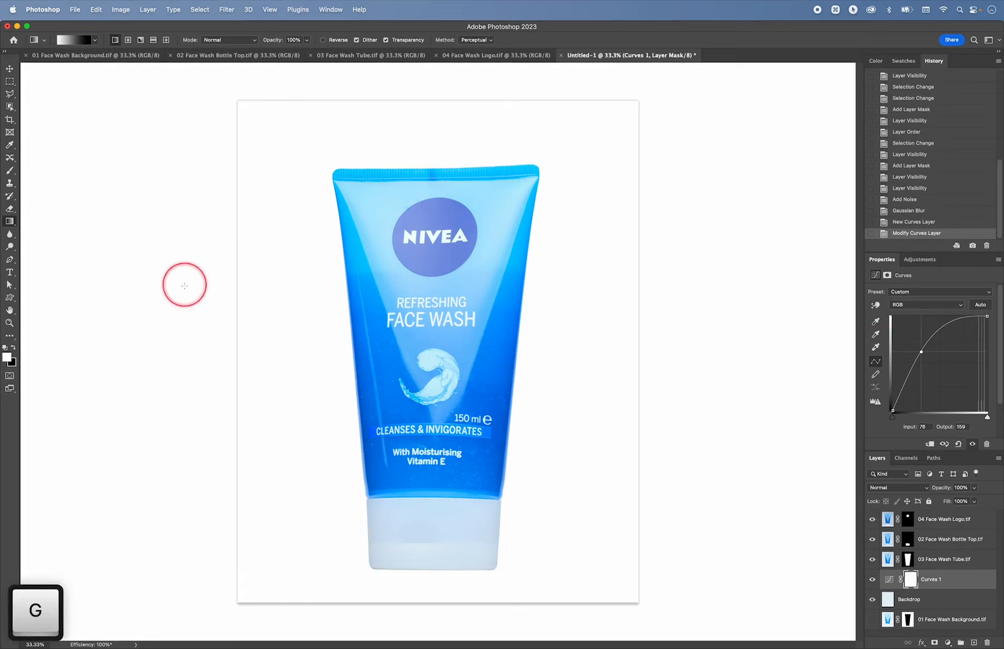
{"action": "left_click_drag", "start_coordinate": [543, 569], "coordinate": [544, 590]}
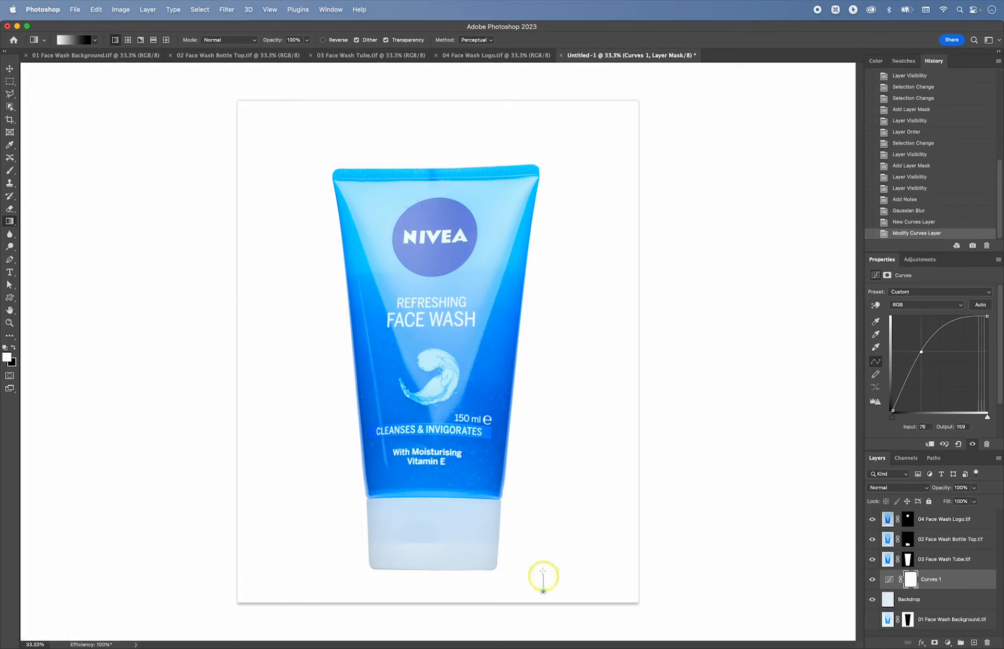
{"action": "left_click_drag", "start_coordinate": [539, 545], "coordinate": [548, 522]}
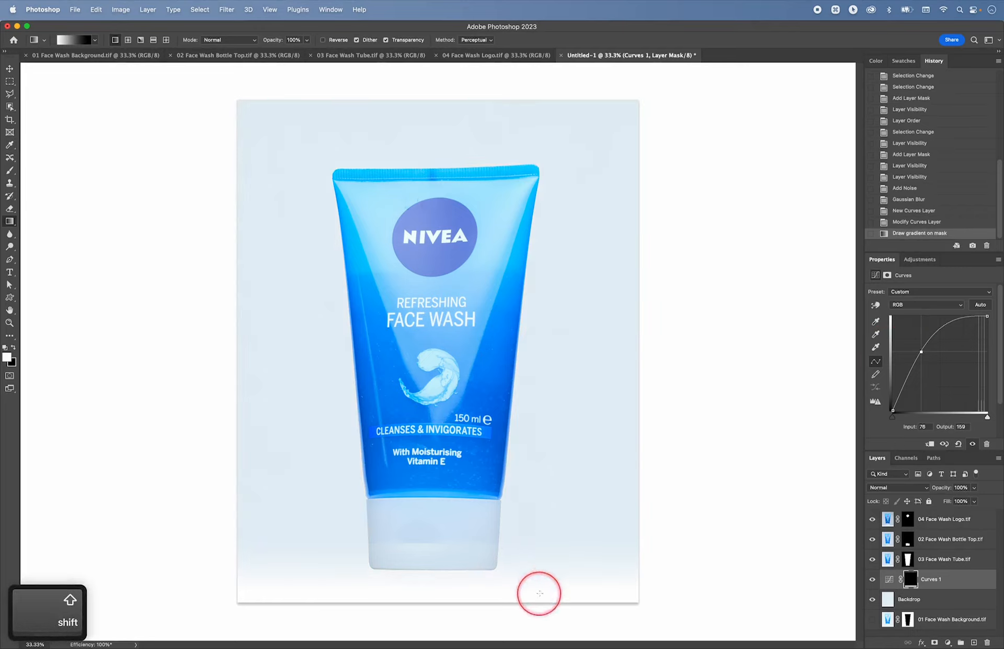
{"action": "left_click_drag", "start_coordinate": [539, 592], "coordinate": [534, 509]}
{"action": "left_click_drag", "start_coordinate": [539, 602], "coordinate": [536, 480]}
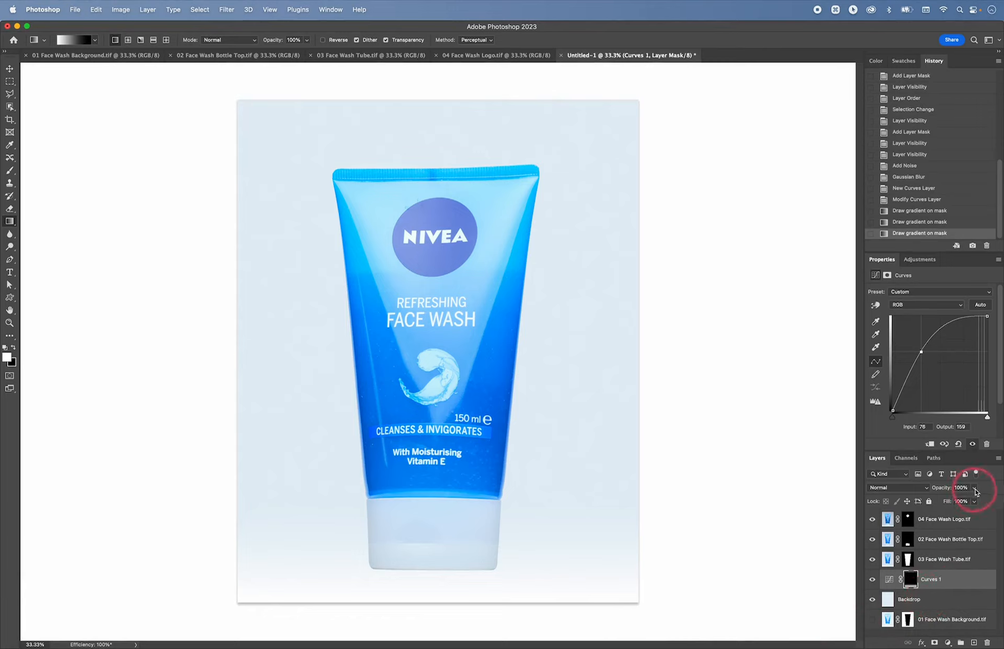
Step: Soften the Curves brightening by moving its point to input 106, output 154, and toggle the layer to compare the backdrop
{"action": "left_click_drag", "start_coordinate": [922, 354], "coordinate": [933, 355]}
{"action": "key", "text": "super+minus"}
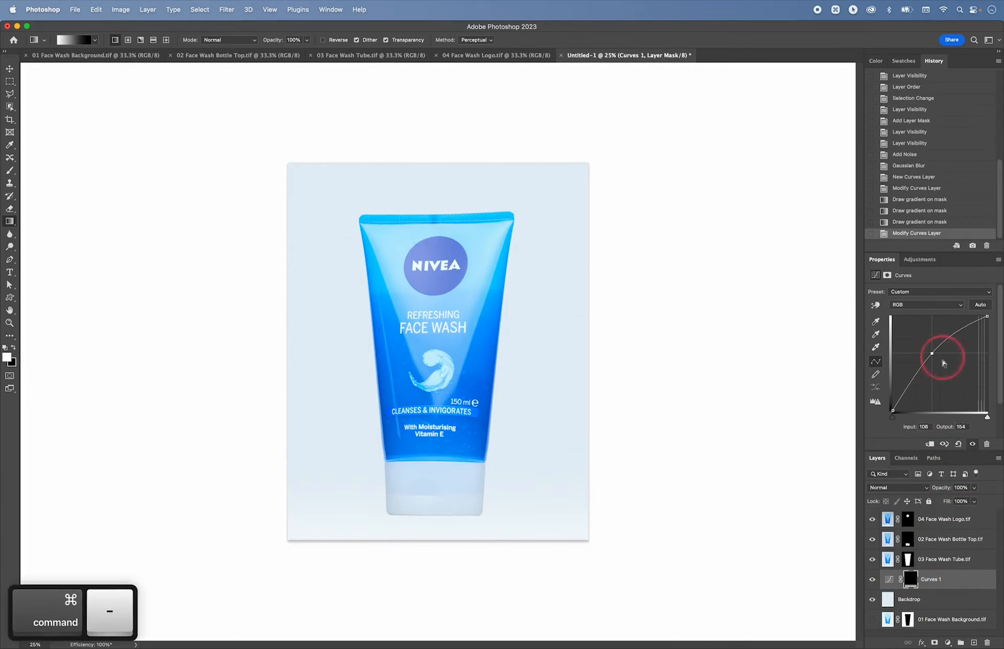
{"action": "left_click", "coordinate": [872, 580]}
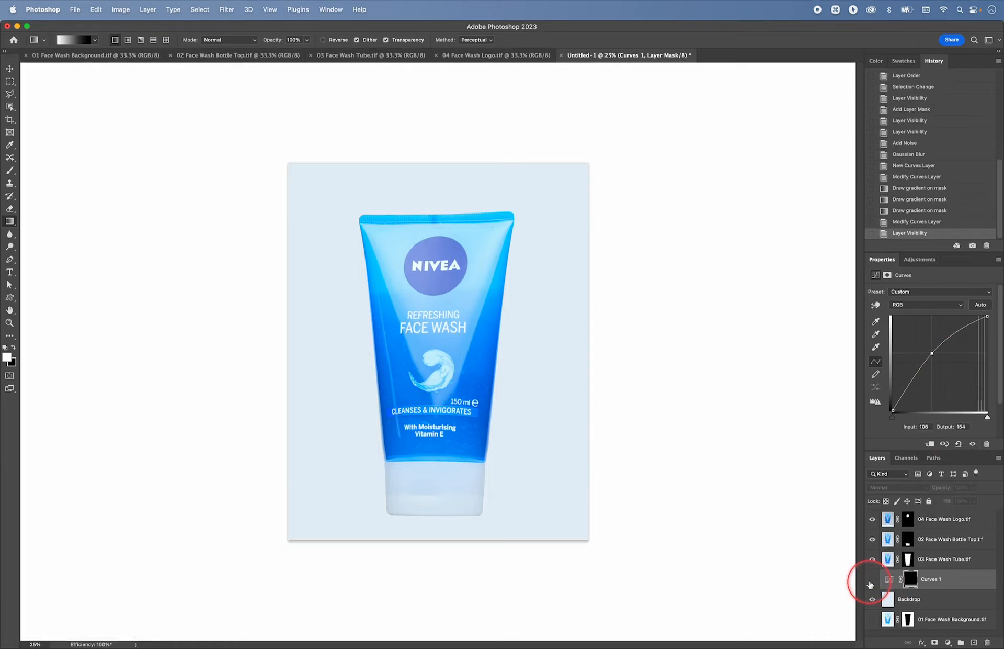
{"action": "left_click", "coordinate": [872, 580]}
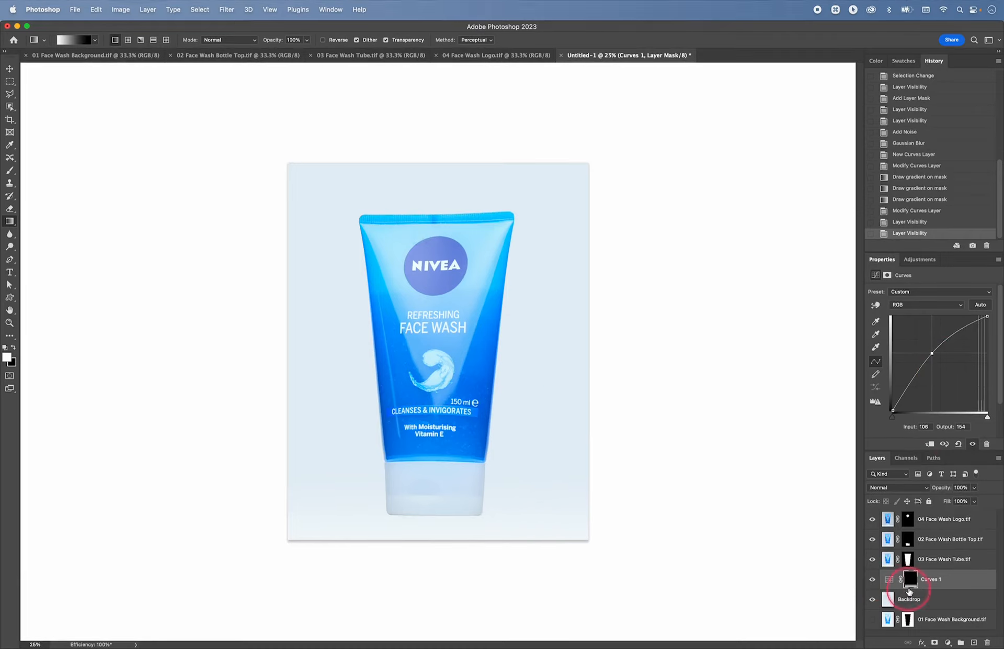
Step: Select the Curves 1 layer mask and redraw its gradient upward from beside the base of the cap
{"action": "left_click", "coordinate": [911, 580]}
{"action": "left_click_drag", "start_coordinate": [526, 516], "coordinate": [522, 466]}
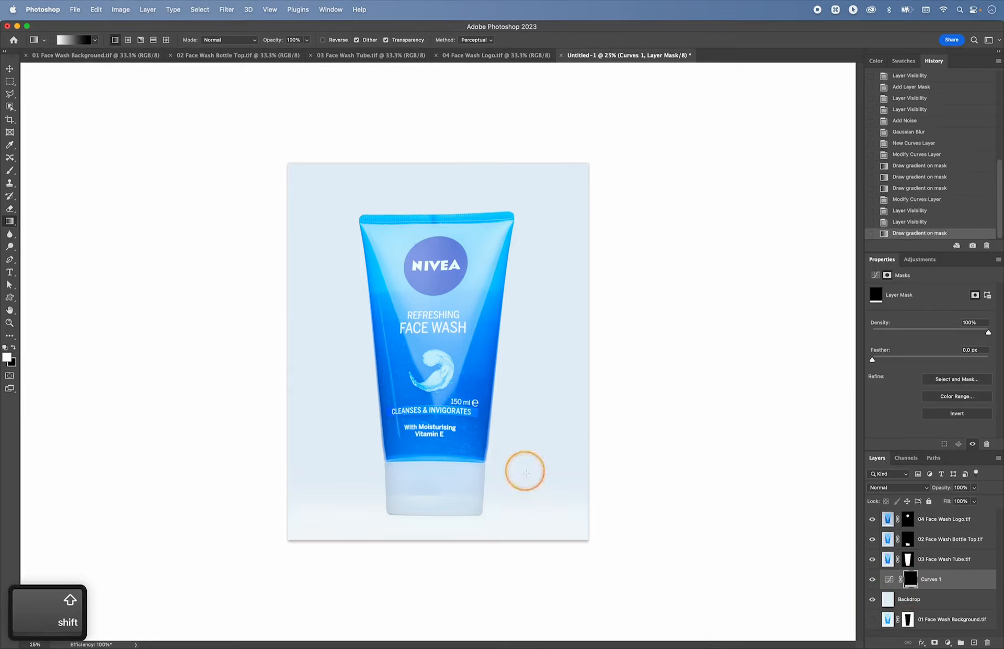
Step: Toggle the Curves 1 layer to compare its effect, and clip it to the Backdrop layer
{"action": "left_click", "coordinate": [872, 580]}
{"action": "left_click", "coordinate": [872, 581]}
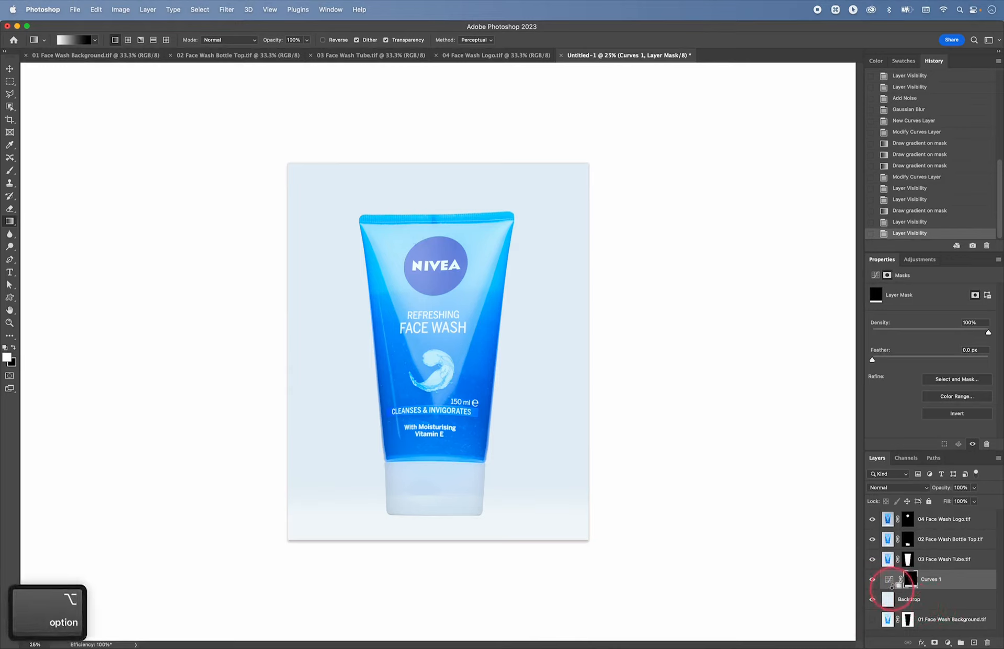
{"action": "left_click", "coordinate": [893, 587], "text": "alt"}
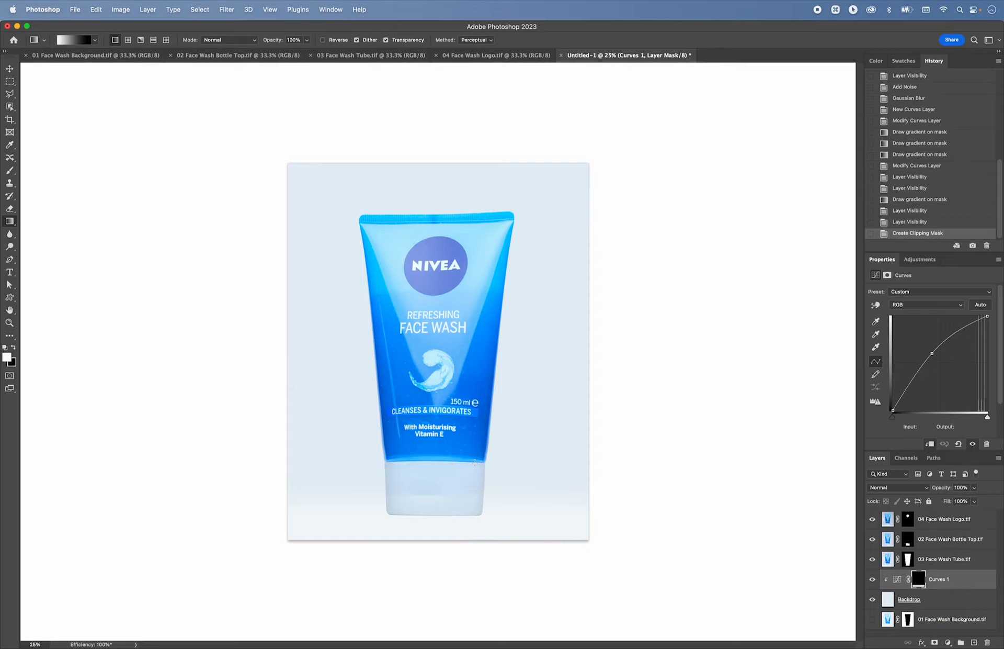
Step: Select the Backdrop layer and sample the grey-blue from the cap's lower edge near its rounded corner as the foreground colour
{"action": "key", "text": "super+equal"}
{"action": "key", "text": "super+equal"}
{"action": "key", "text": "super+equal"}
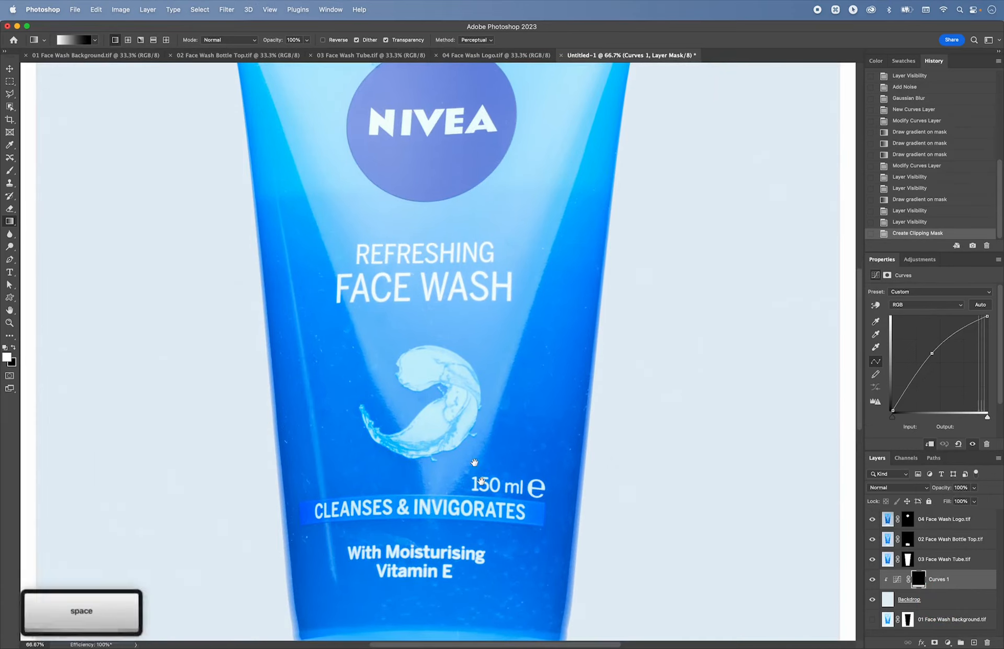
{"action": "left_click_drag", "start_coordinate": [475, 462], "coordinate": [481, 291]}
{"action": "left_click_drag", "start_coordinate": [483, 404], "coordinate": [472, 281]}
{"action": "left_click_drag", "start_coordinate": [469, 426], "coordinate": [476, 379]}
{"action": "right_click", "coordinate": [476, 378], "text": "super"}
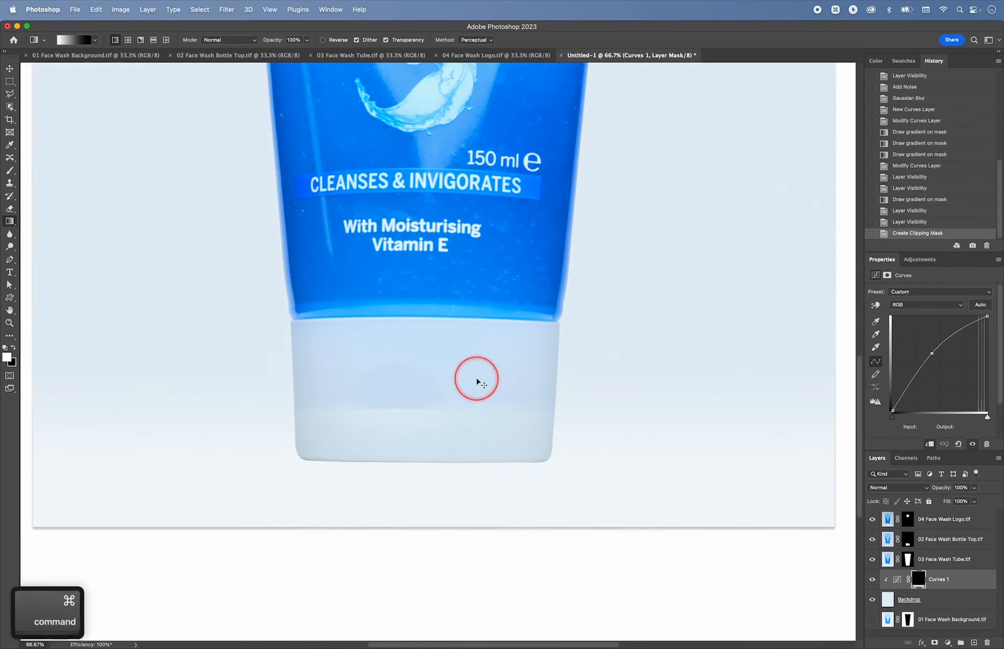
{"action": "key", "text": "super+equal"}
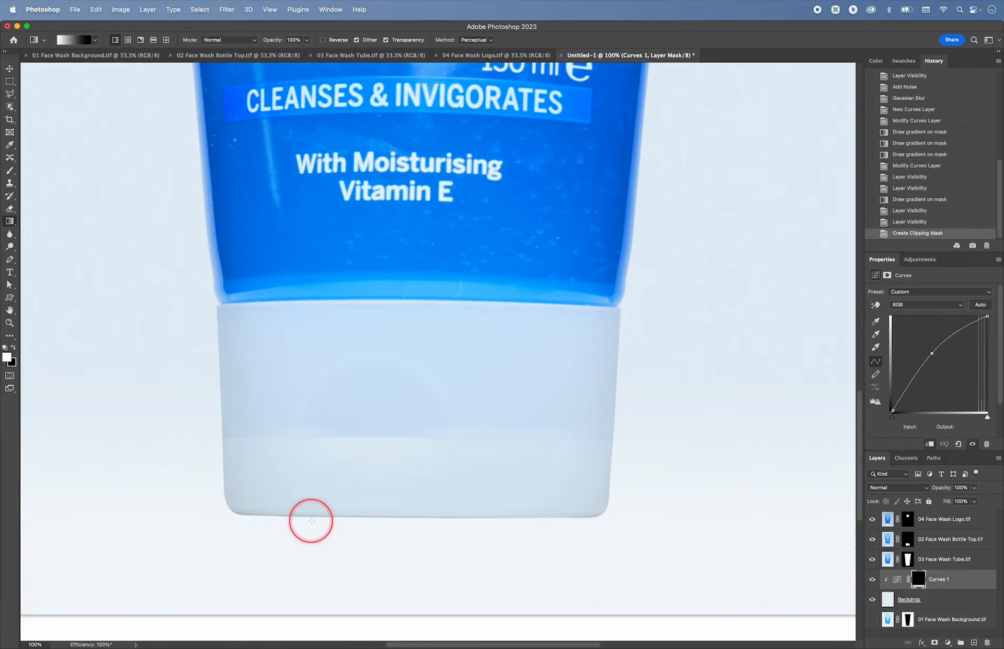
{"action": "key", "text": "super+equal"}
{"action": "key", "text": "super+equal"}
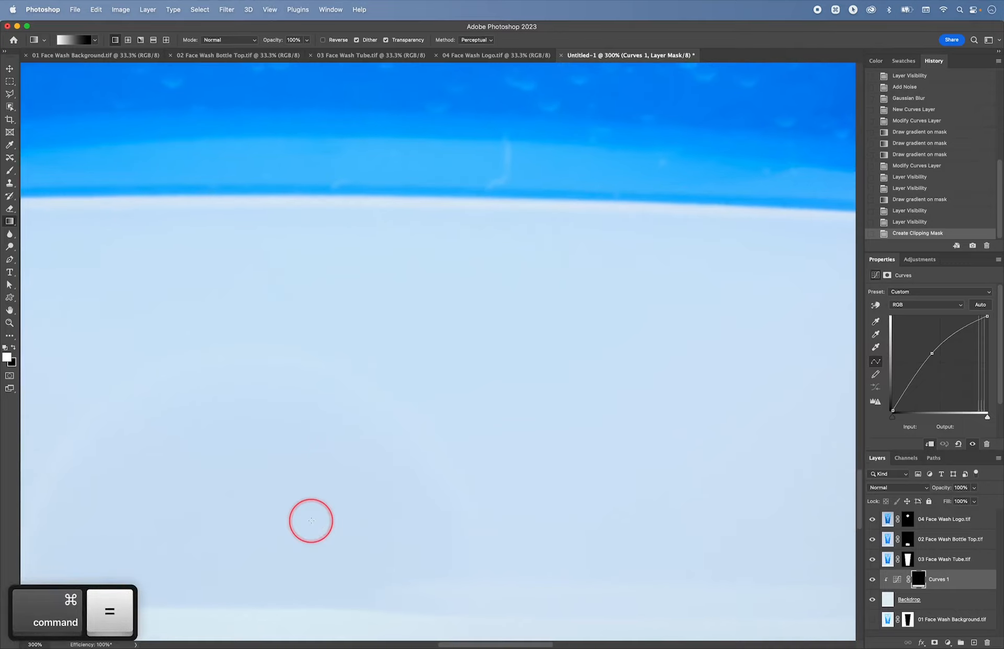
{"action": "key", "text": "space"}
{"action": "left_click_drag", "start_coordinate": [311, 521], "coordinate": [399, 385]}
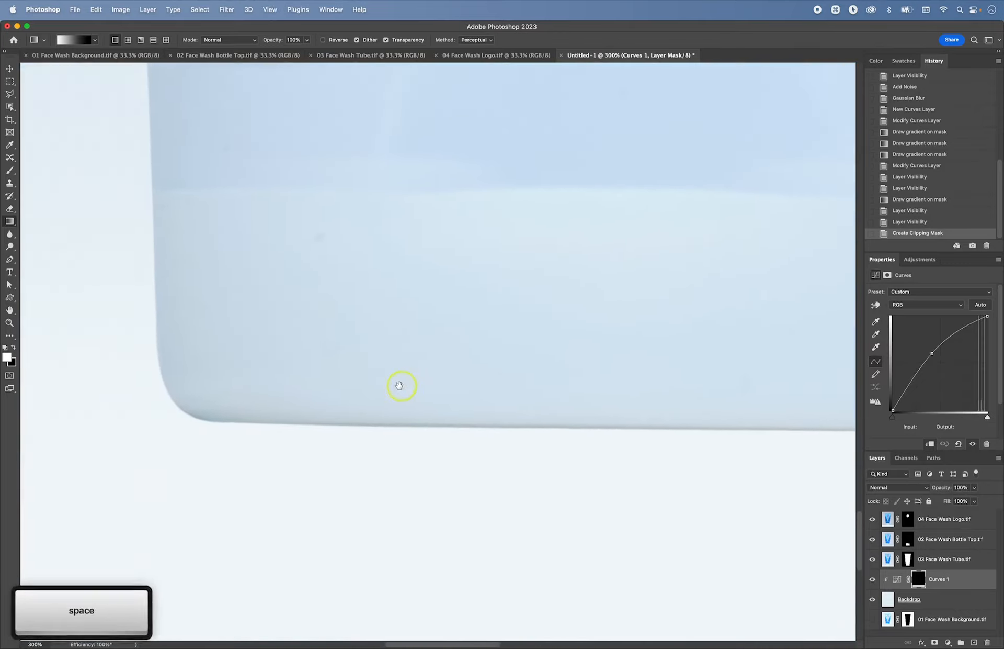
{"action": "left_click", "coordinate": [888, 600]}
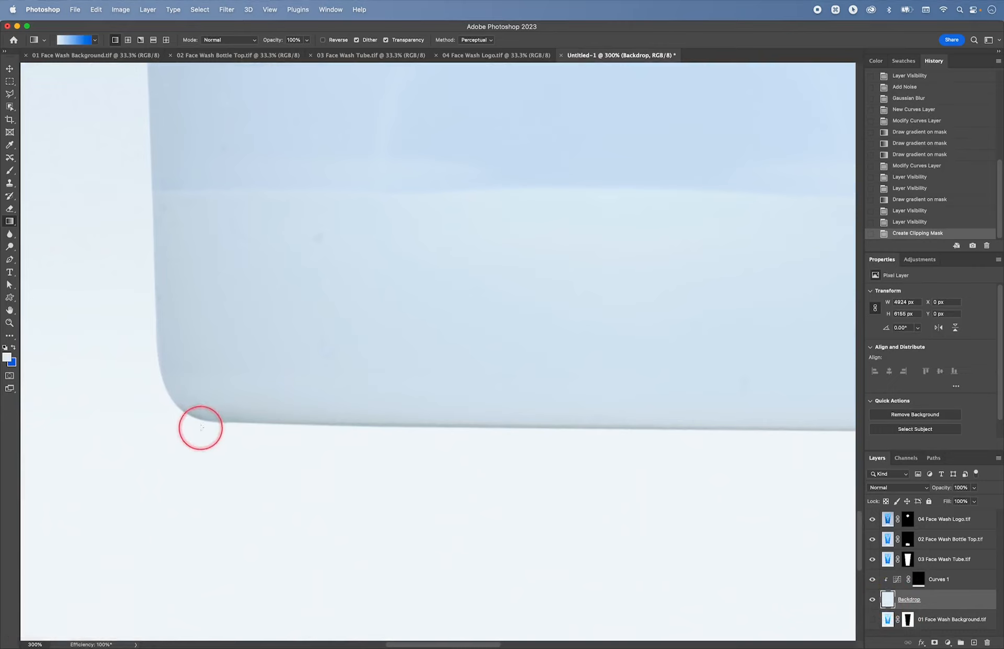
{"action": "key", "text": "i"}
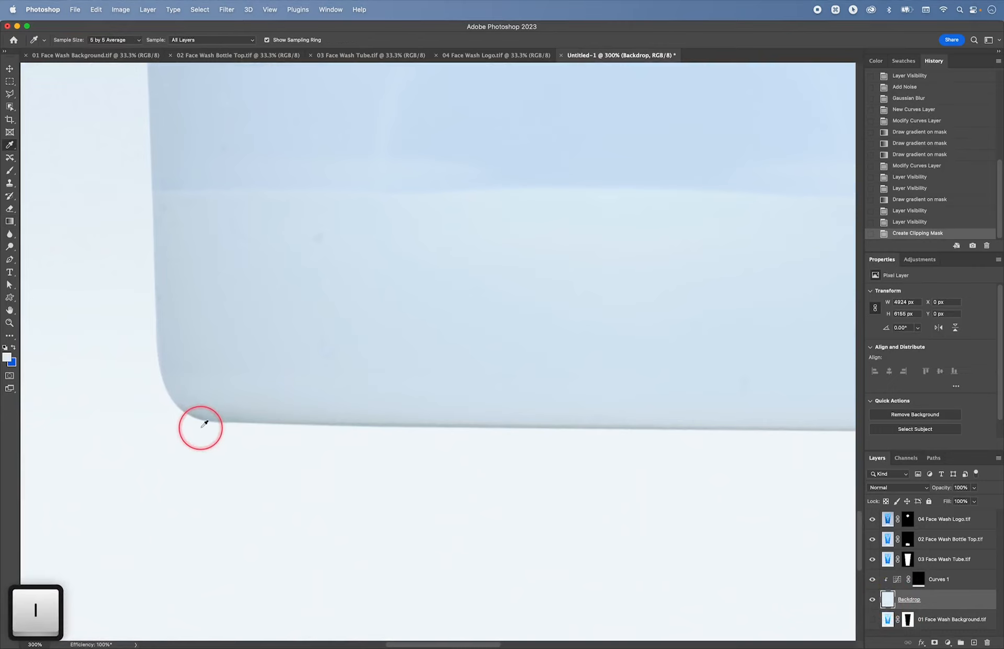
{"action": "mouse_move", "coordinate": [204, 424]}
{"action": "left_mouse_down"}
{"action": "mouse_move", "coordinate": [253, 409]}
{"action": "mouse_move", "coordinate": [303, 415]}
{"action": "mouse_move", "coordinate": [249, 417]}
{"action": "mouse_move", "coordinate": [234, 407]}
{"action": "mouse_move", "coordinate": [230, 415]}
{"action": "mouse_move", "coordinate": [875, 611]}
{"action": "mouse_move", "coordinate": [242, 434]}
{"action": "mouse_move", "coordinate": [220, 416]}
{"action": "left_mouse_up"}
{"action": "left_click", "coordinate": [220, 416]}
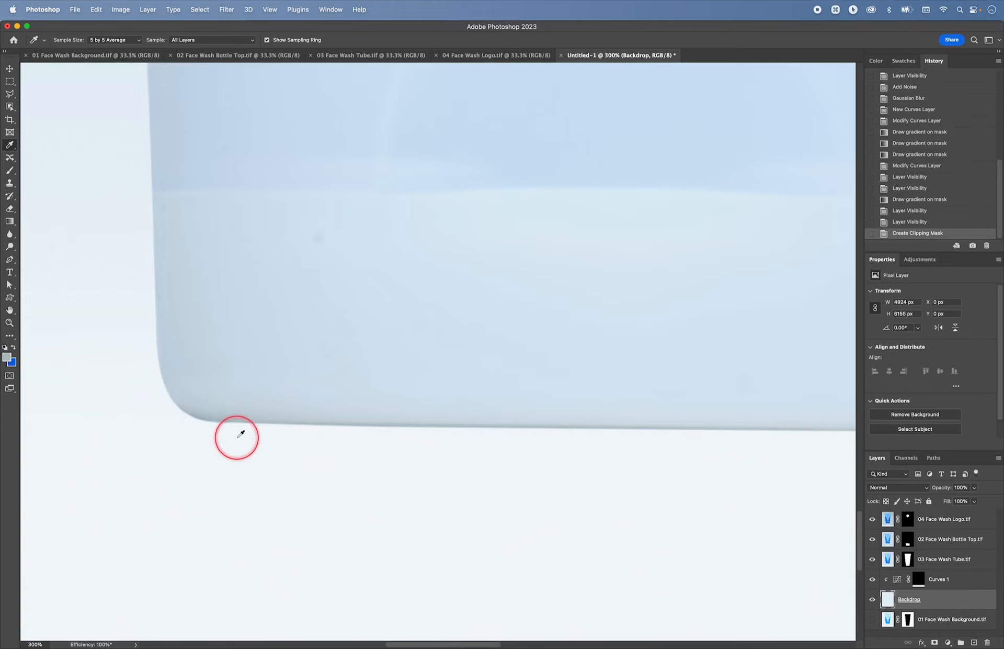
Step: Draw a flat elliptical selection about 1627 px wide and 125 px high, and position it across the base of the cap
{"action": "key", "text": "super+minus"}
{"action": "key", "text": "super+minus"}
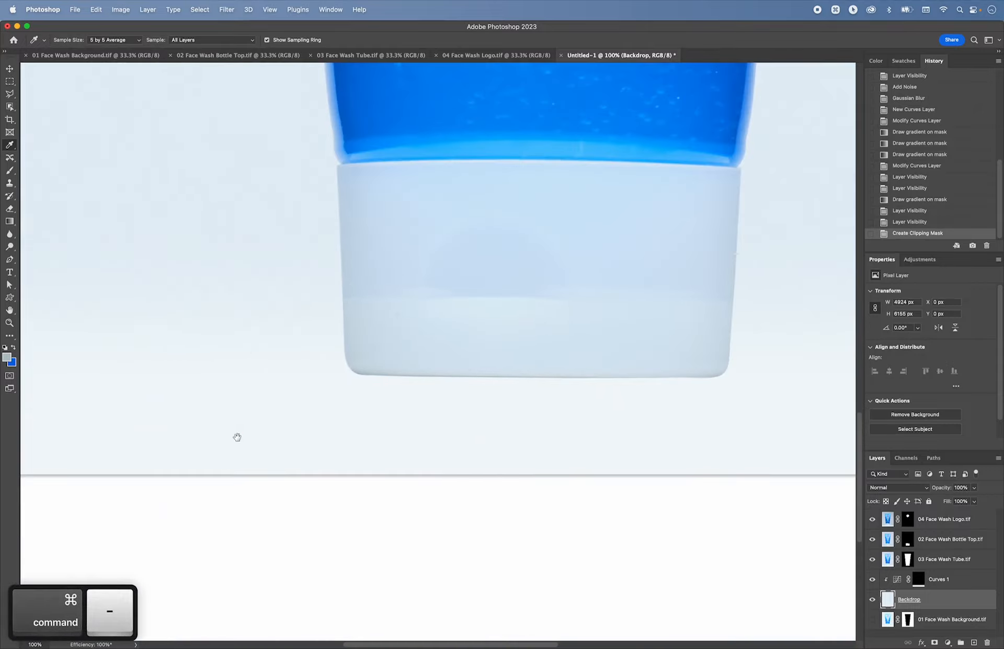
{"action": "left_click_drag", "start_coordinate": [476, 423], "coordinate": [297, 470]}
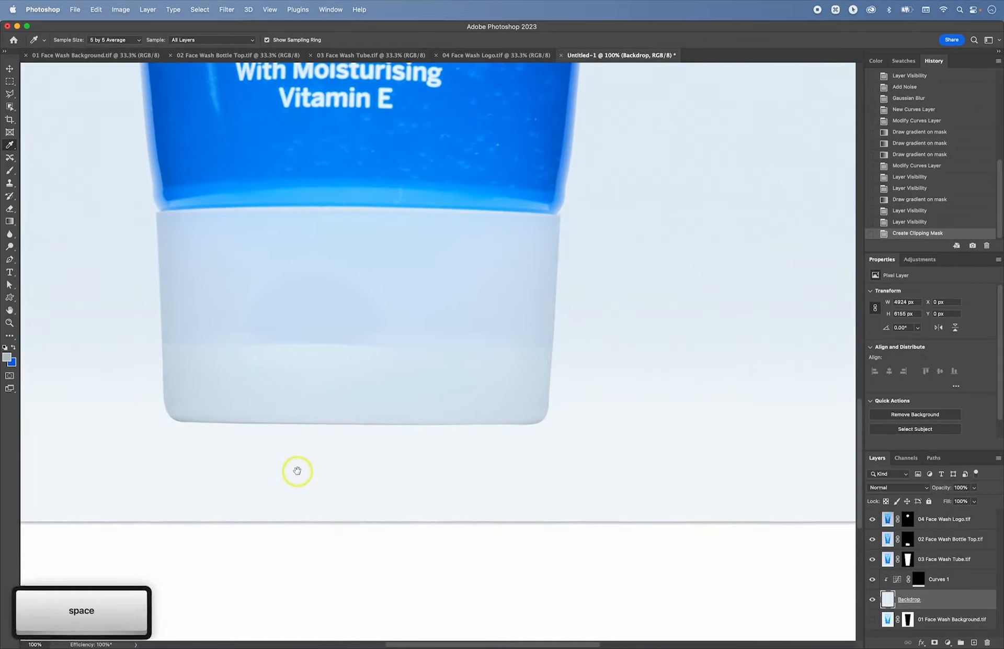
{"action": "left_click", "coordinate": [9, 82]}
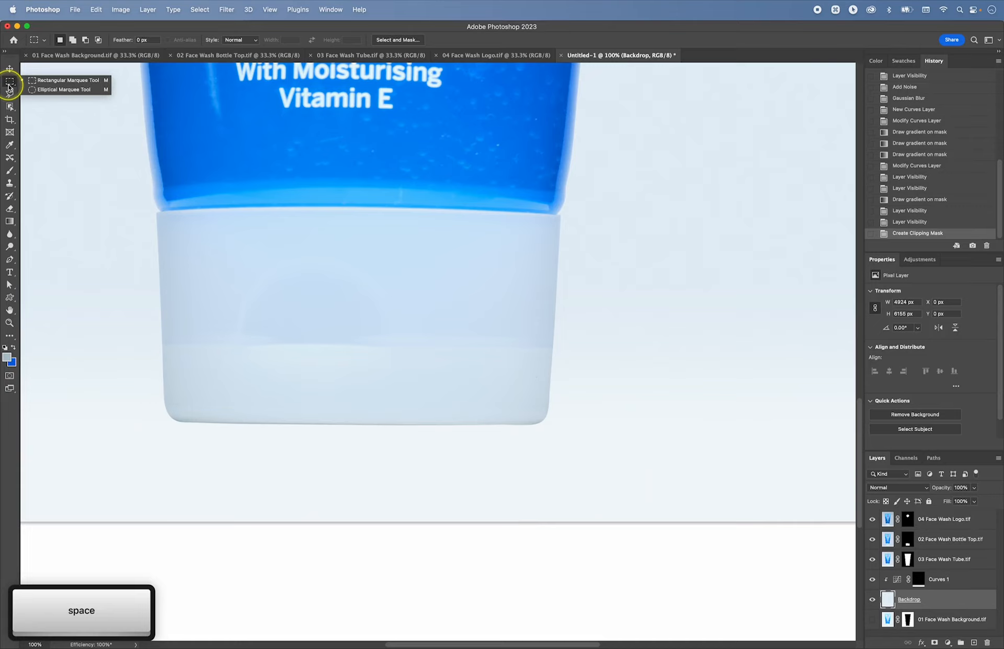
{"action": "left_click", "coordinate": [39, 89]}
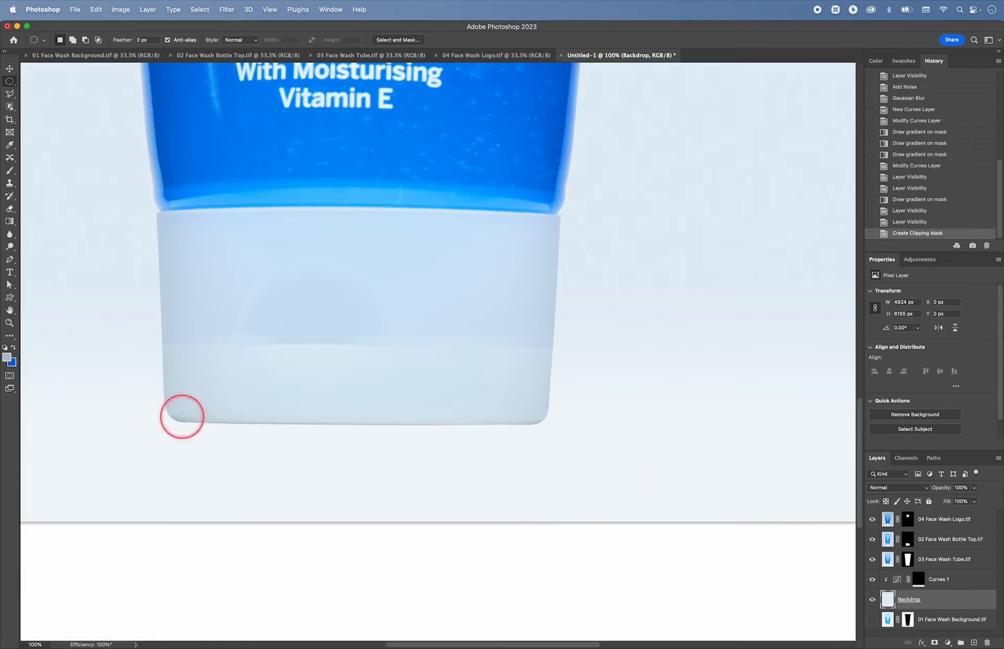
{"action": "left_click_drag", "start_coordinate": [164, 418], "coordinate": [559, 449]}
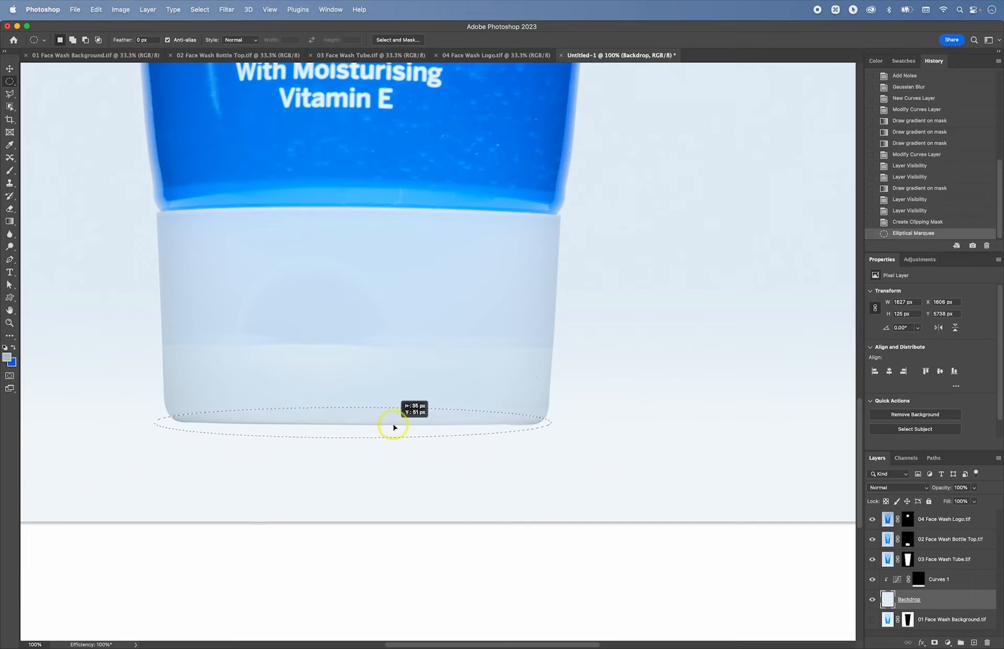
{"action": "left_click_drag", "start_coordinate": [395, 427], "coordinate": [402, 428]}
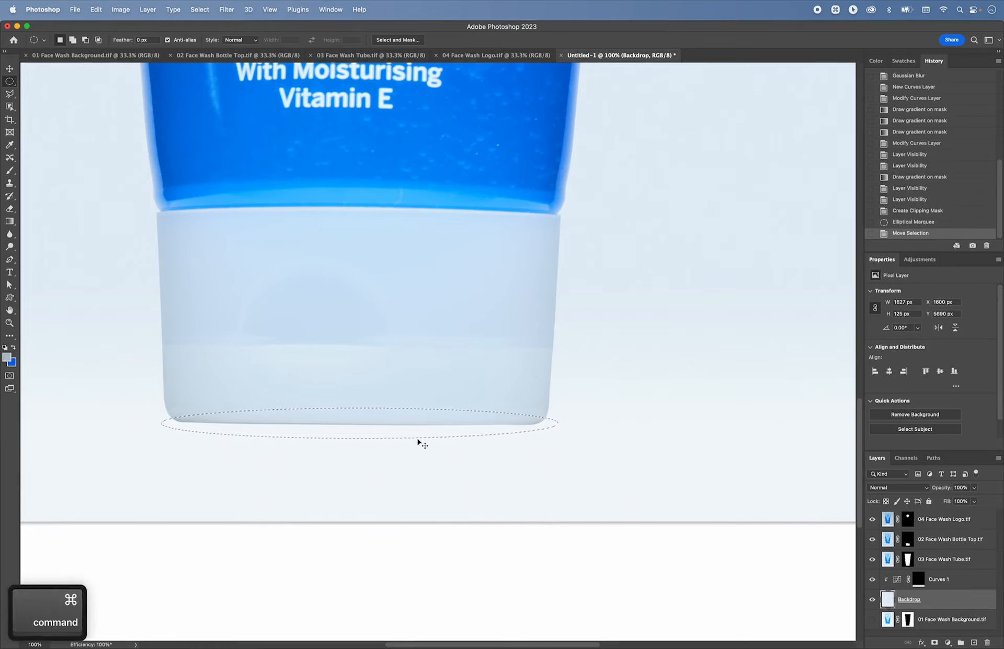
Step: Create a new layer named New Shadow 1 above the Backdrop, clipped to the previous layer
{"action": "key", "text": "shift+super+n"}
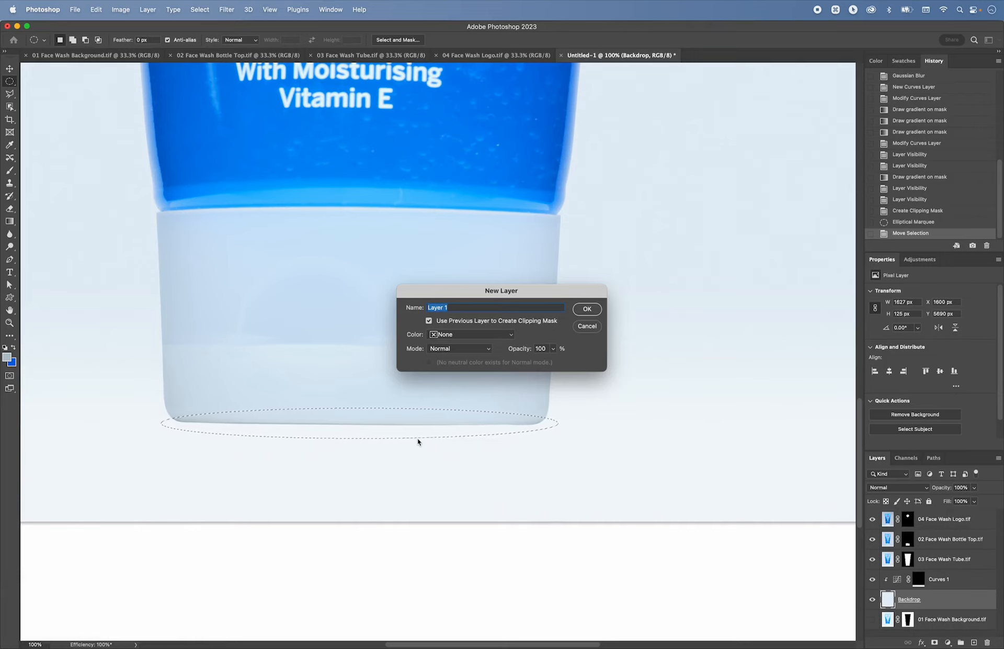
{"action": "type", "text": "New S"}
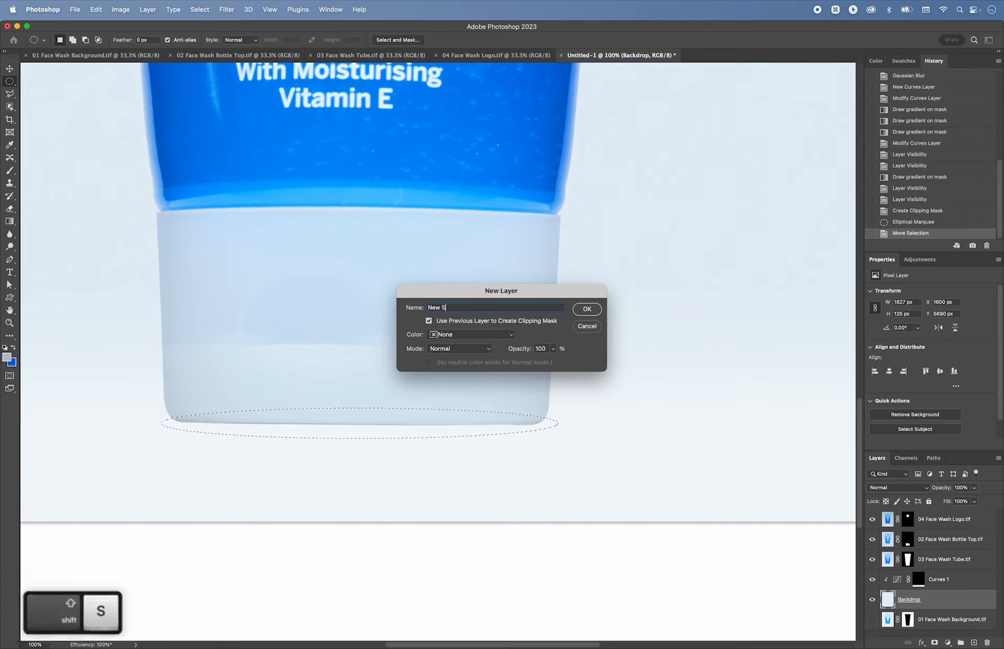
{"action": "type", "text": "hadow 1"}
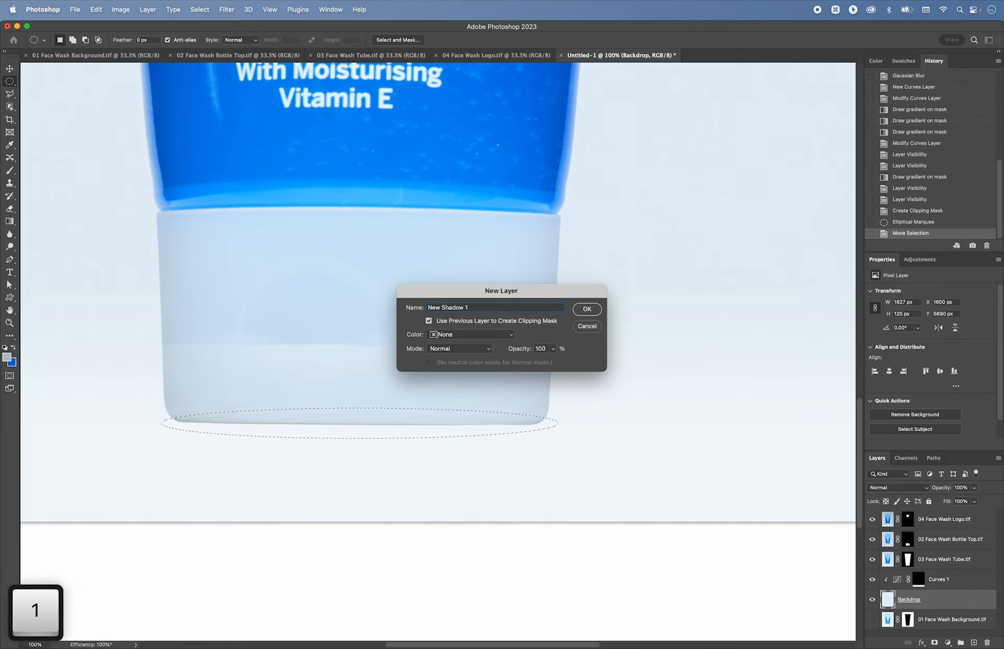
{"action": "key", "text": "Return"}
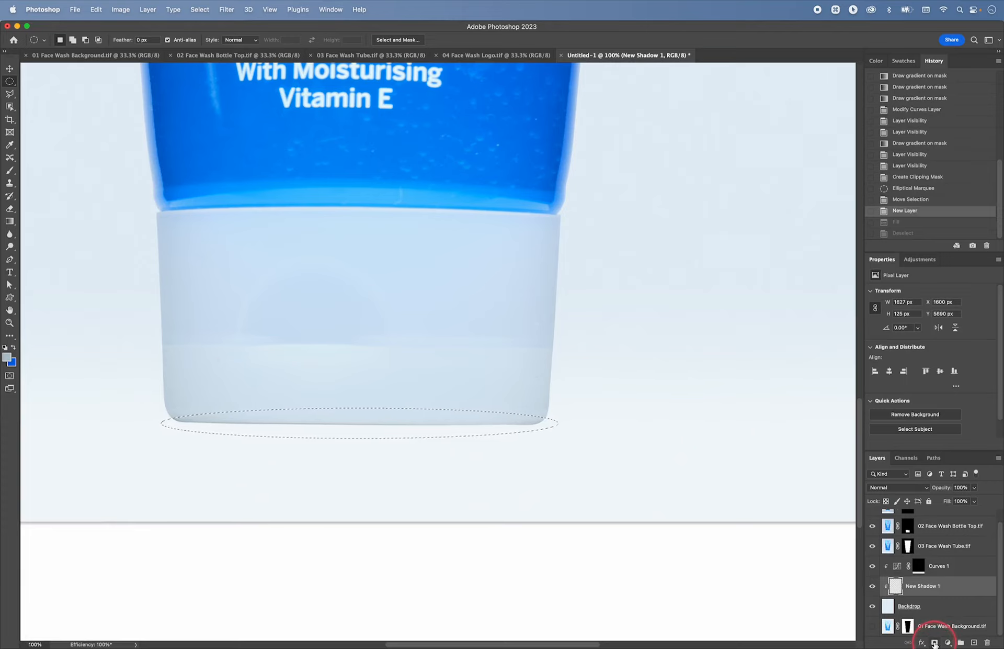
Step: Add a layer mask from the elliptical selection to New Shadow 1 and fill the layer with the sampled foreground colour
{"action": "left_click", "coordinate": [934, 642]}
{"action": "left_click", "coordinate": [916, 590]}
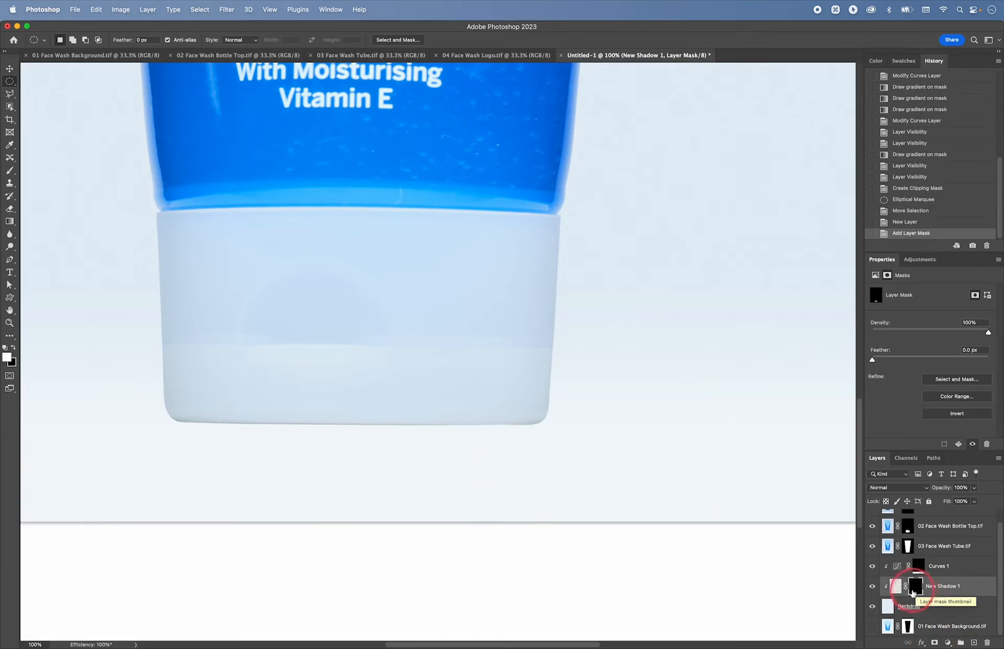
{"action": "left_click", "coordinate": [896, 587]}
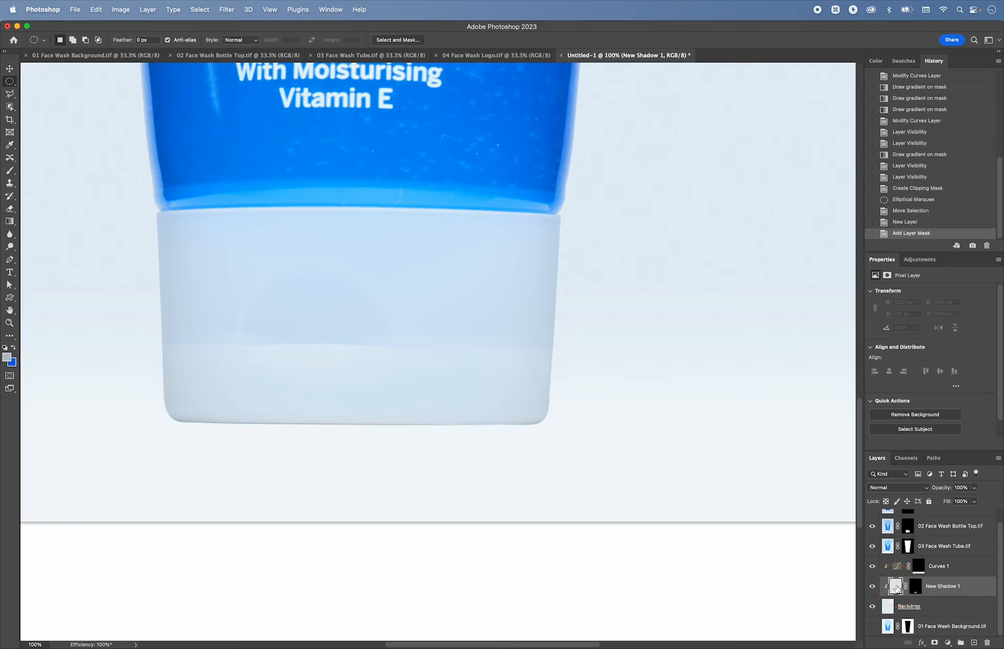
{"action": "key", "text": "alt+BackSpace"}
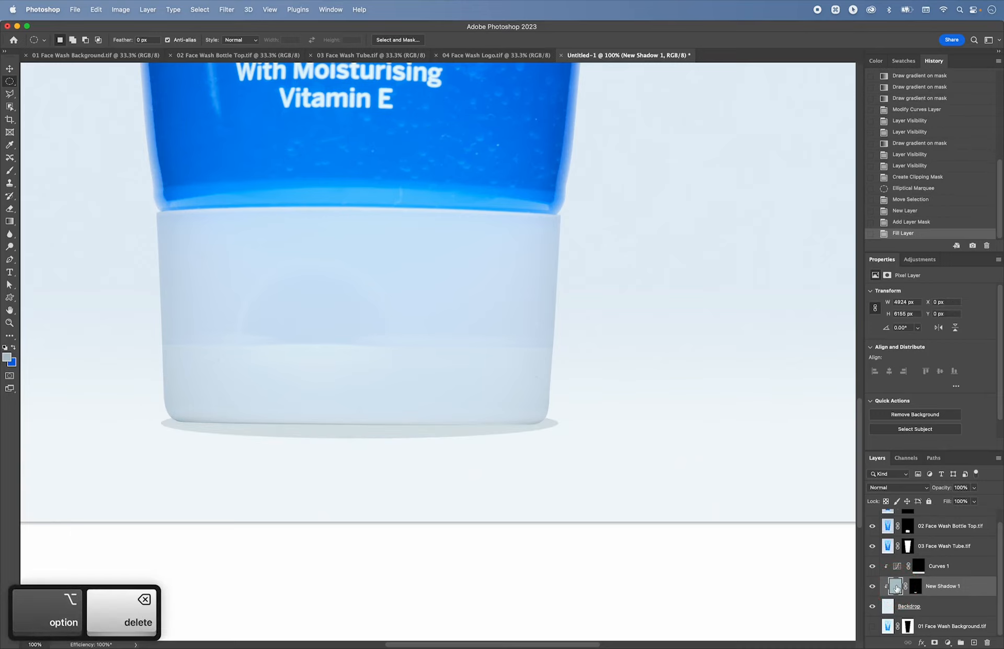
Step: Soften the New Shadow 1 layer mask by setting its feather to 16.5 px
{"action": "left_click", "coordinate": [917, 589]}
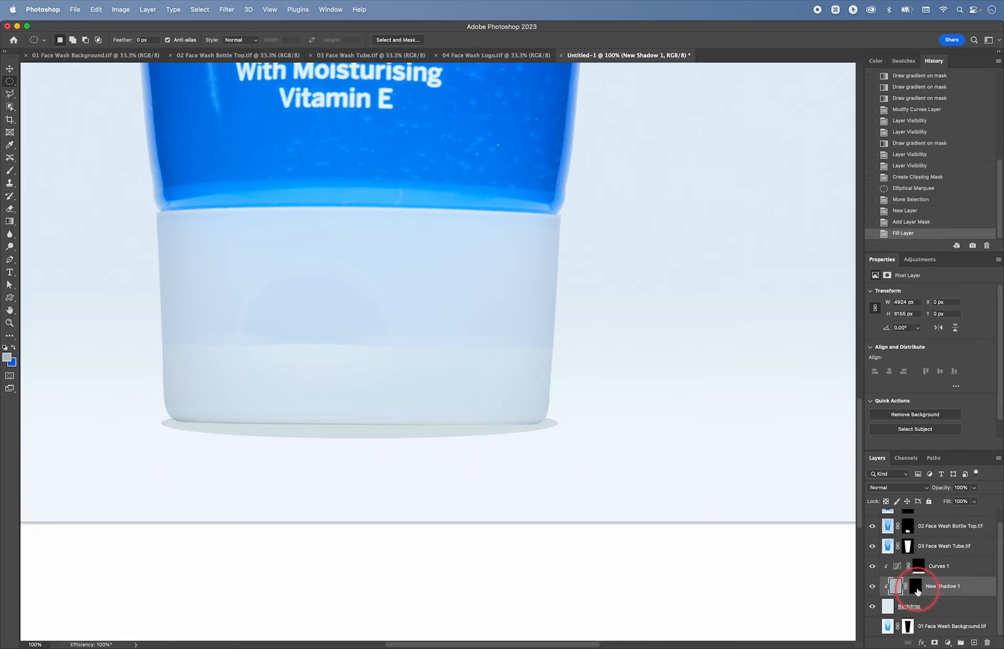
{"action": "left_click", "coordinate": [917, 589]}
{"action": "left_click", "coordinate": [896, 361]}
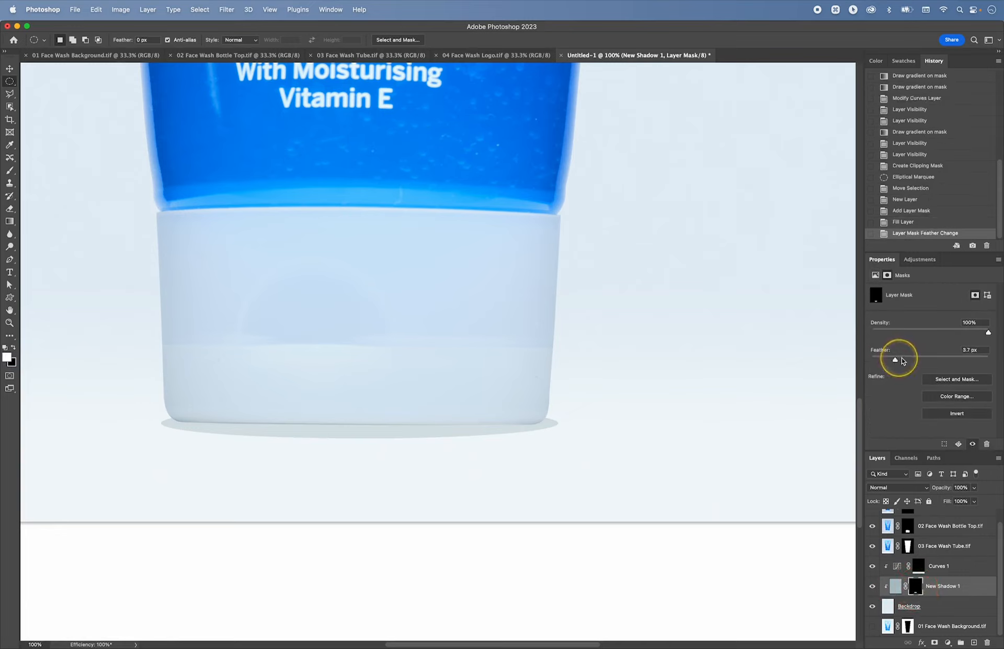
{"action": "left_click_drag", "start_coordinate": [896, 355], "coordinate": [919, 355]}
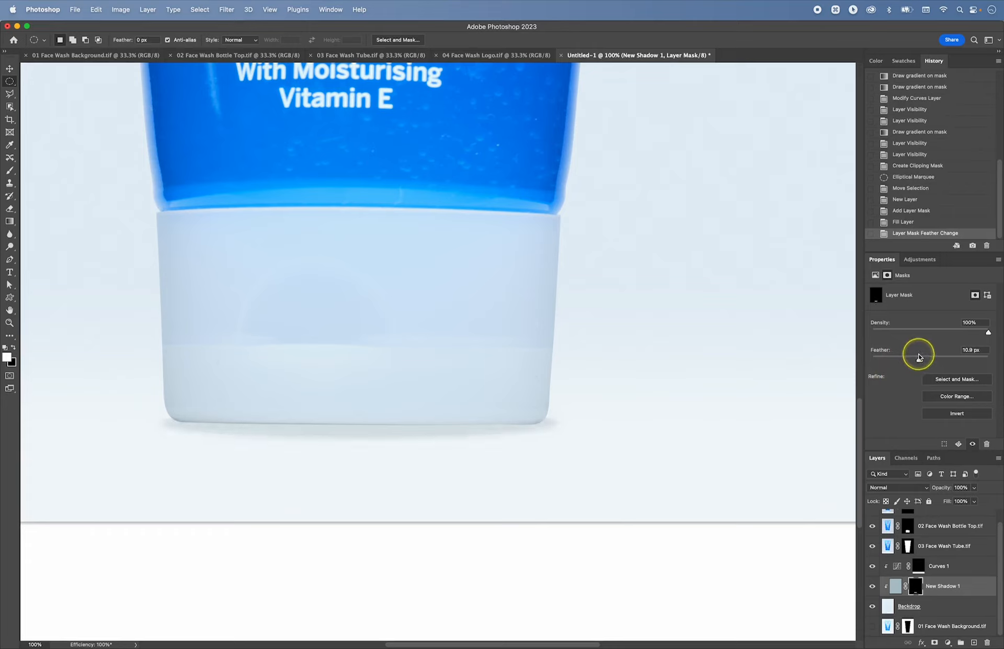
{"action": "left_click", "coordinate": [919, 354]}
{"action": "left_click", "coordinate": [919, 354]}
{"action": "left_click_drag", "start_coordinate": [919, 359], "coordinate": [922, 360]}
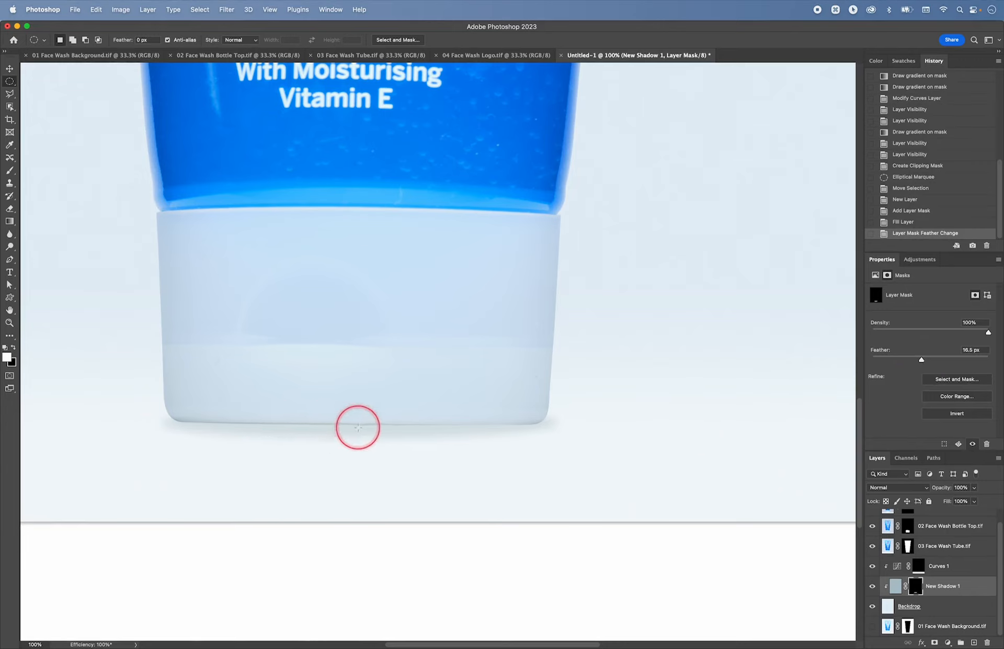
Step: Set the New Shadow 1 layer's opacity to 72% and toggle its visibility to compare the whole image
{"action": "left_click", "coordinate": [895, 585]}
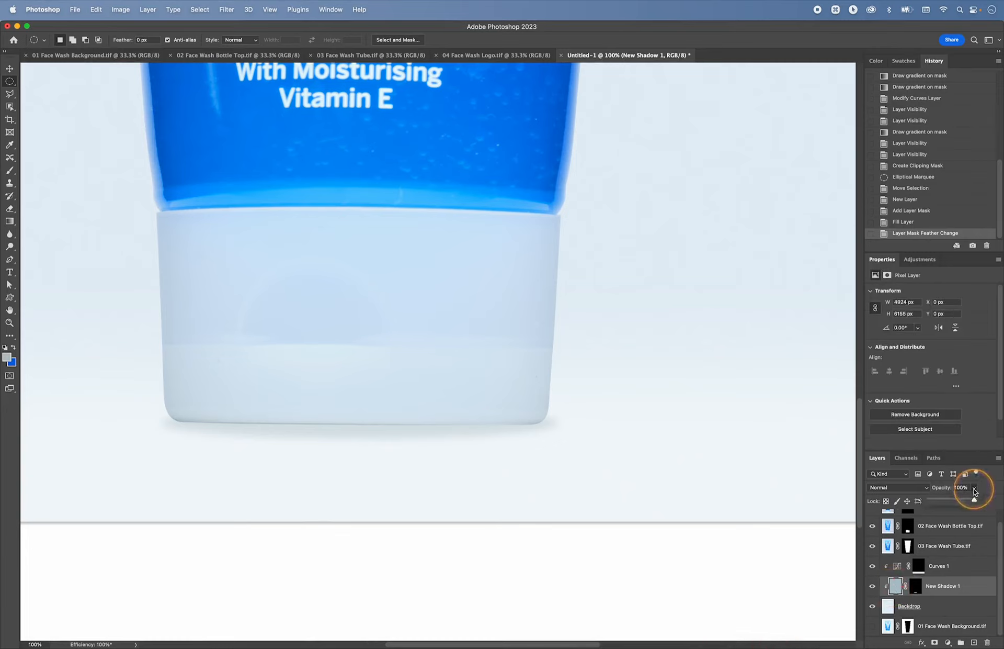
{"action": "left_click_drag", "start_coordinate": [948, 501], "coordinate": [963, 503]}
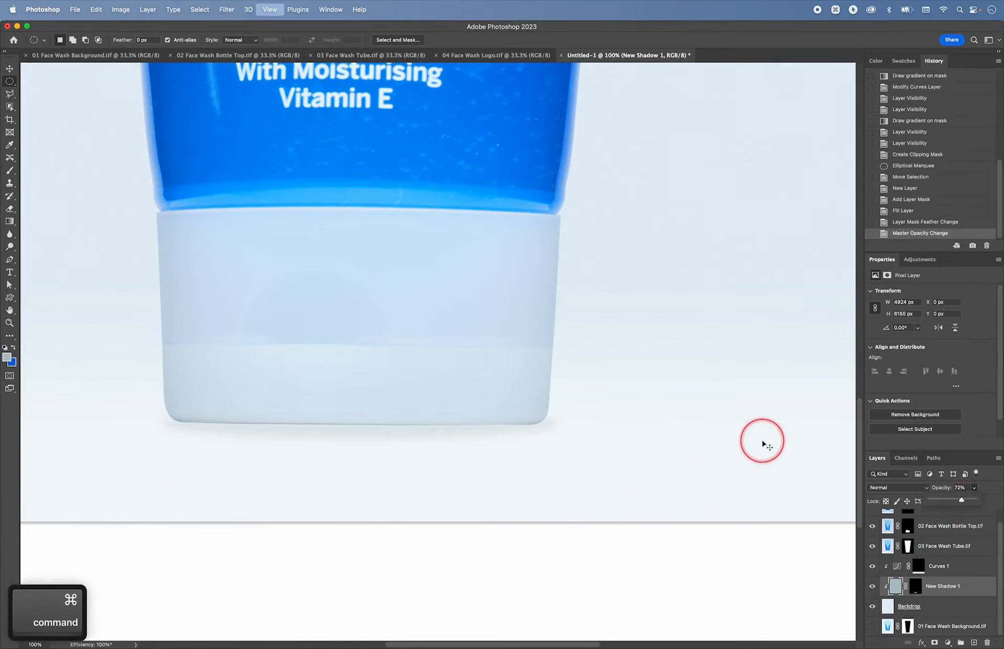
{"action": "key", "text": "super+minus"}
{"action": "key", "text": "super+minus"}
{"action": "key", "text": "super+minus"}
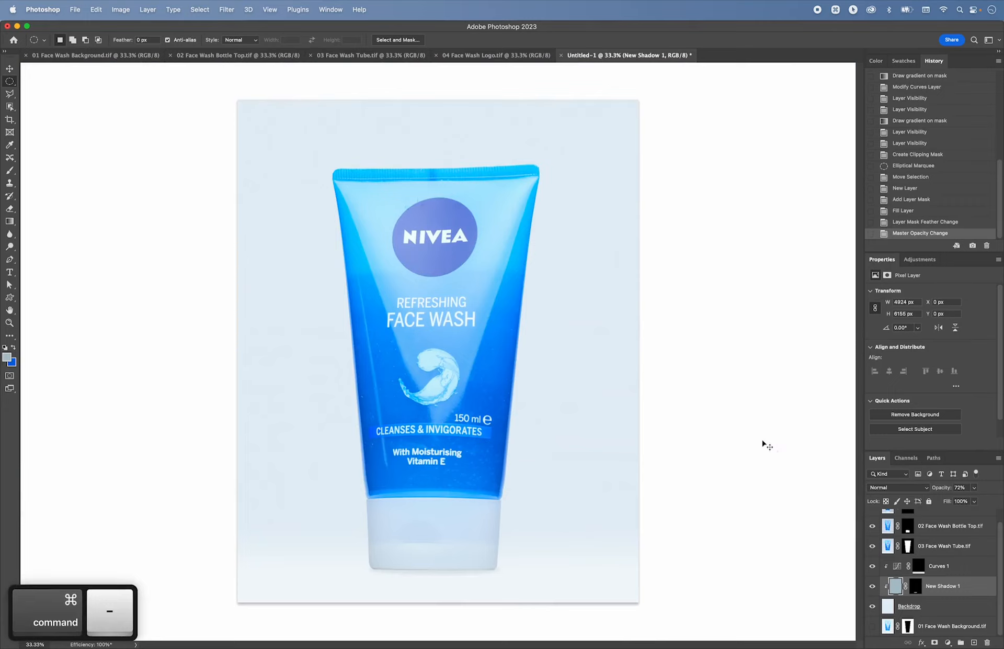
{"action": "left_click", "coordinate": [872, 586]}
{"action": "left_click", "coordinate": [872, 586]}
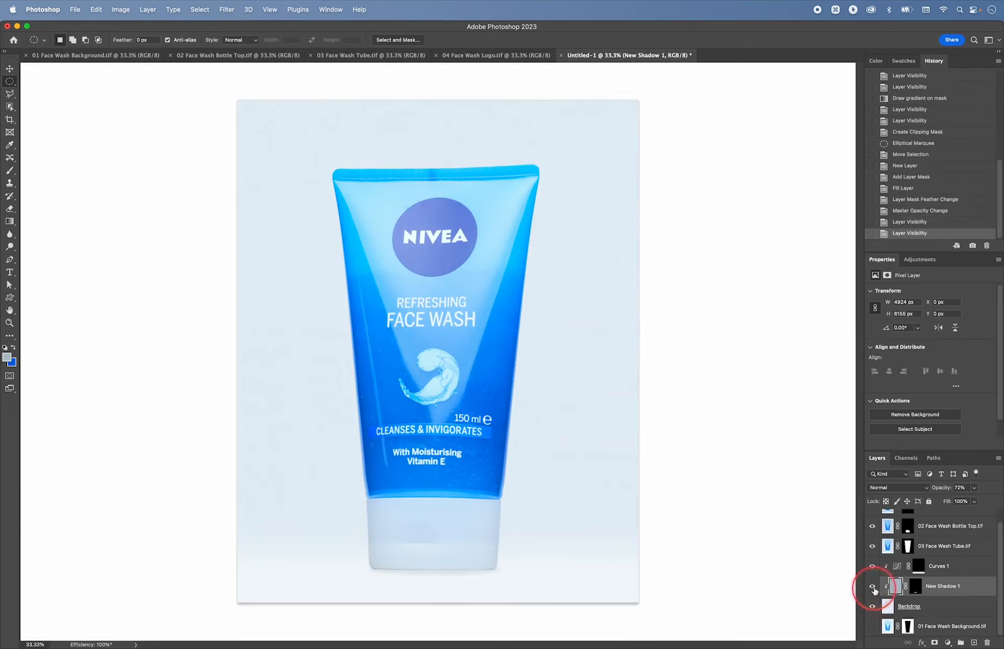
{"action": "left_click", "coordinate": [873, 586]}
{"action": "left_click", "coordinate": [873, 586]}
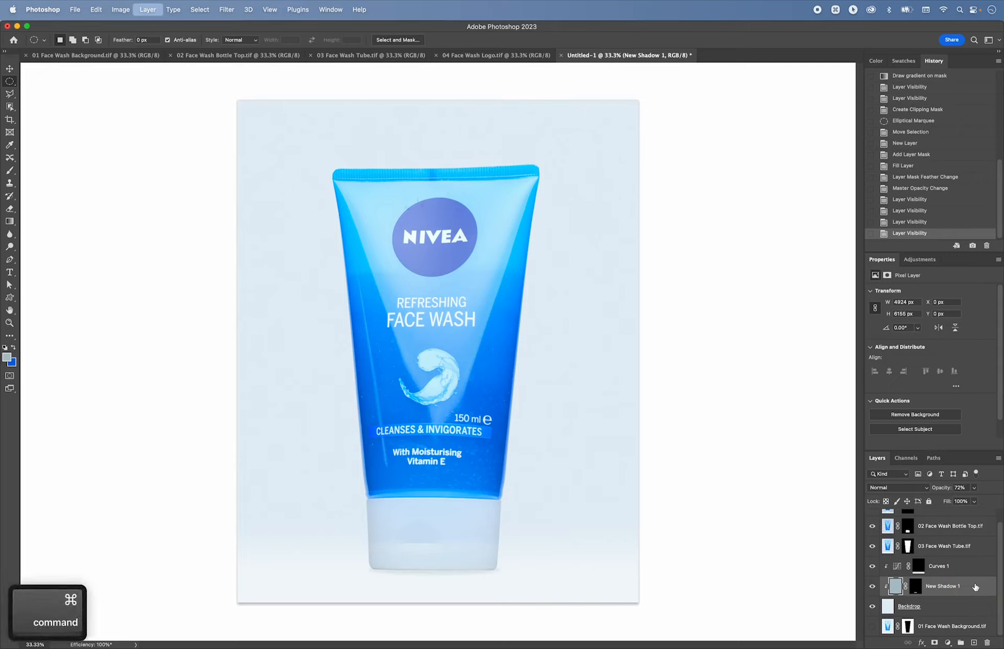
Step: Duplicate the New Shadow 1 layer and rename the copy New Shadow 2
{"action": "key", "text": "super+j"}
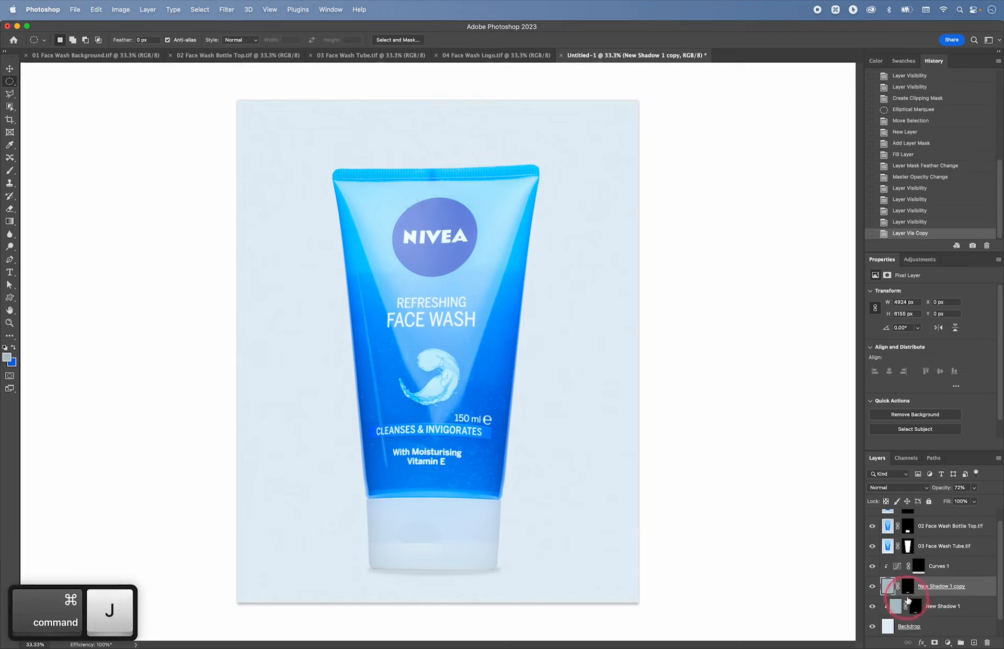
{"action": "double_click", "coordinate": [955, 587]}
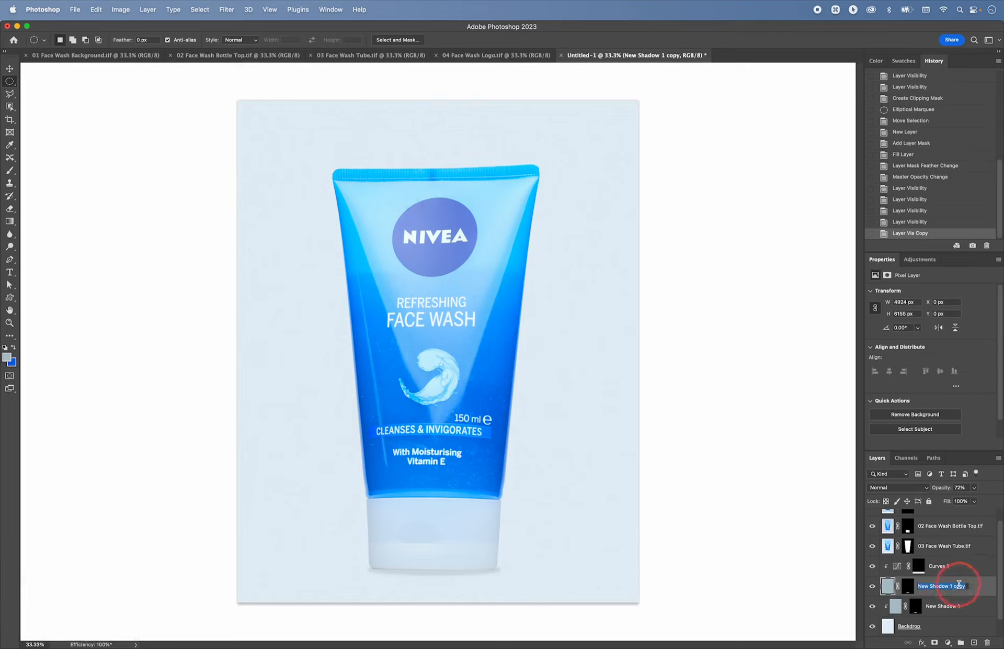
{"action": "key", "text": "Right"}
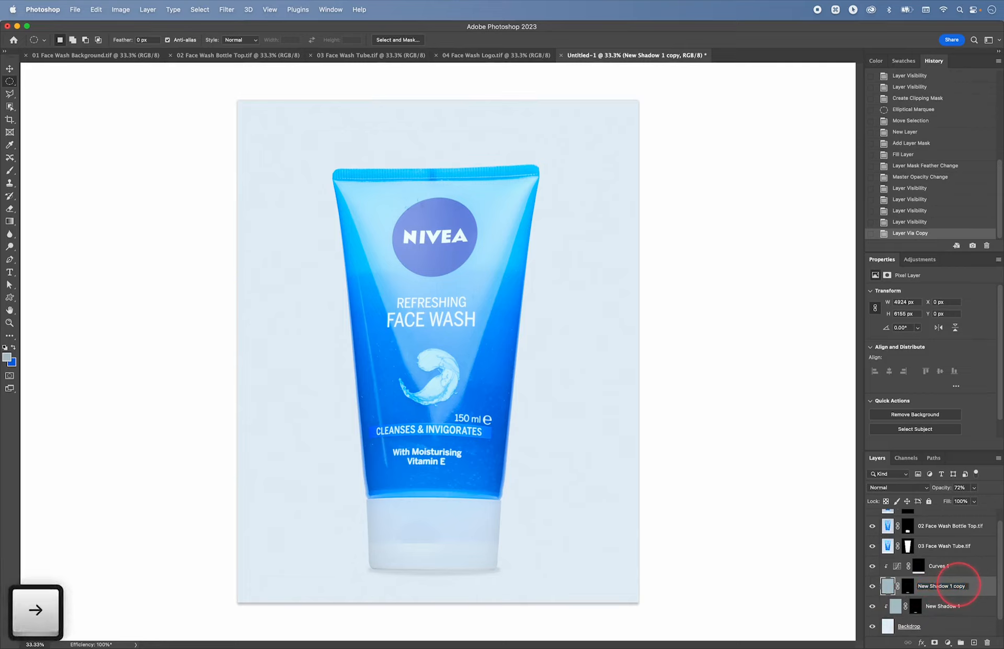
{"action": "key", "text": "BackSpace"}
{"action": "key", "text": "BackSpace"}
{"action": "key", "text": "BackSpace"}
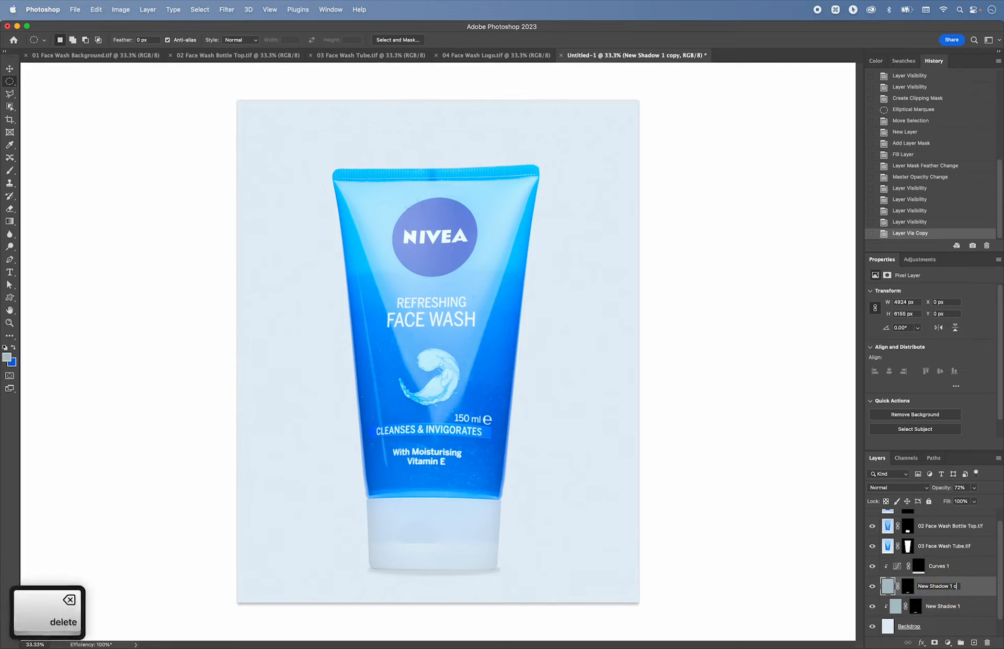
{"action": "key", "text": "BackSpace"}
{"action": "key", "text": "BackSpace"}
{"action": "key", "text": "BackSpace"}
{"action": "type", "text": "2"}
{"action": "key", "text": "Return"}
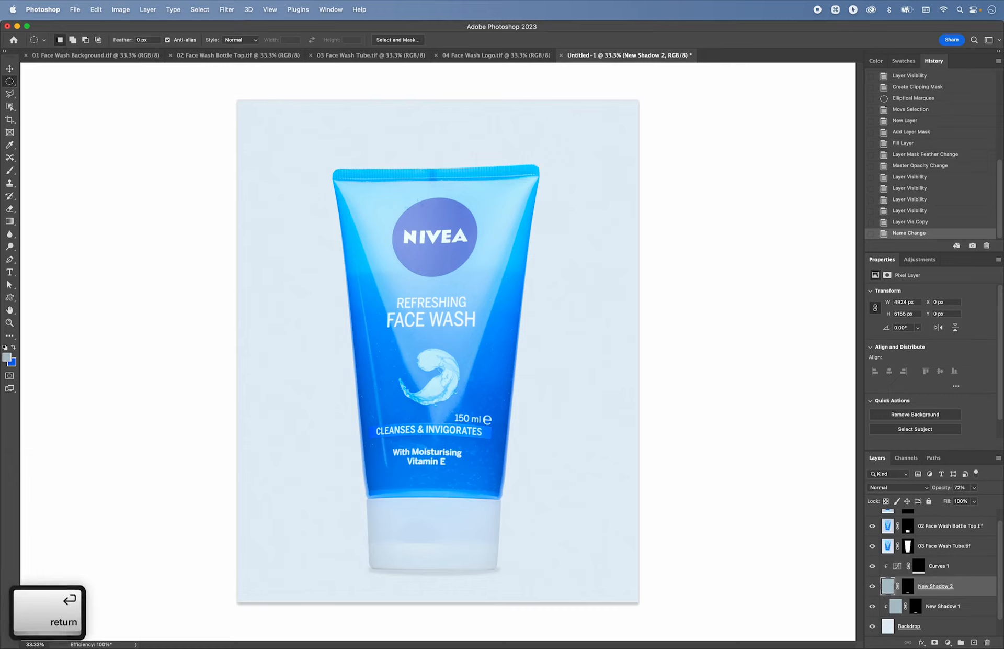
Step: Load the New Shadow 2 layer mask as a selection around the base of the cap
{"action": "left_click", "coordinate": [885, 601], "text": "alt"}
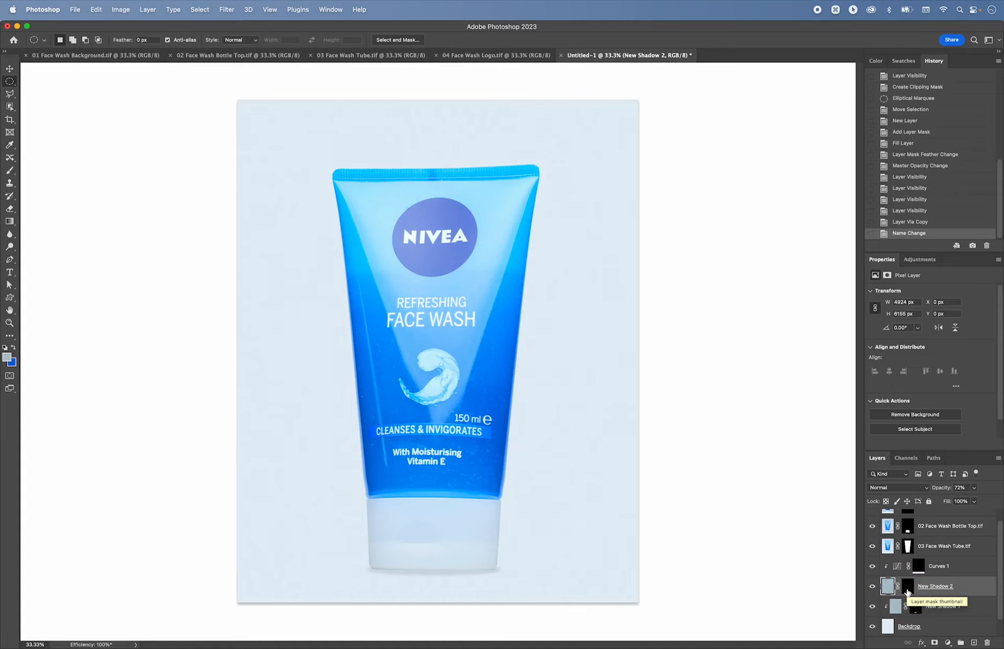
{"action": "left_click", "coordinate": [907, 588], "text": "super"}
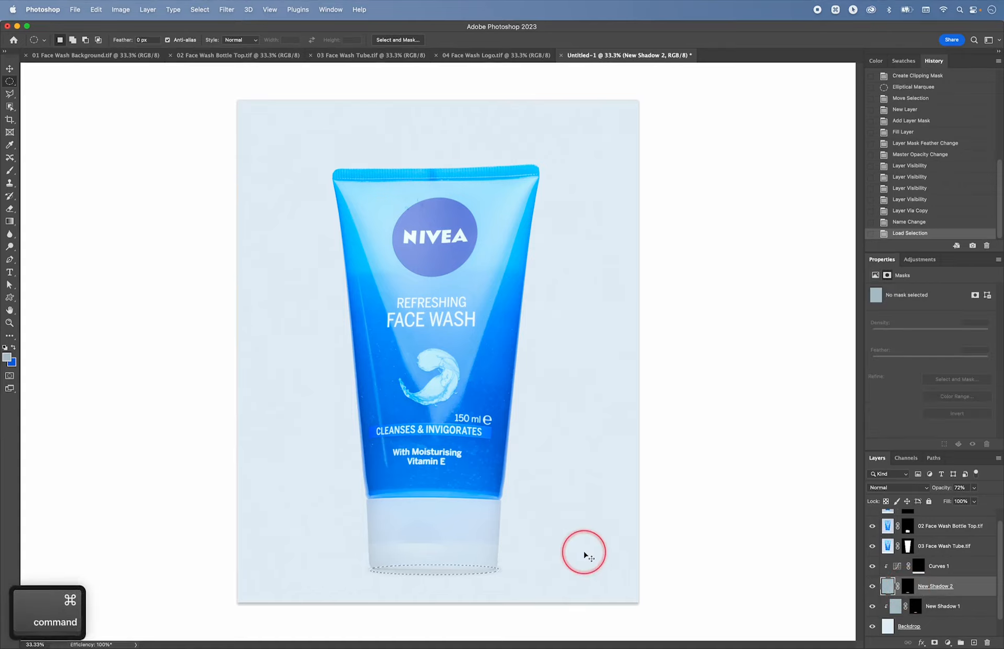
{"action": "key", "text": "super+equal"}
{"action": "key", "text": "super+equal"}
{"action": "key", "text": "super+equal"}
{"action": "key", "text": "space"}
{"action": "left_click_drag", "start_coordinate": [572, 533], "coordinate": [577, 371]}
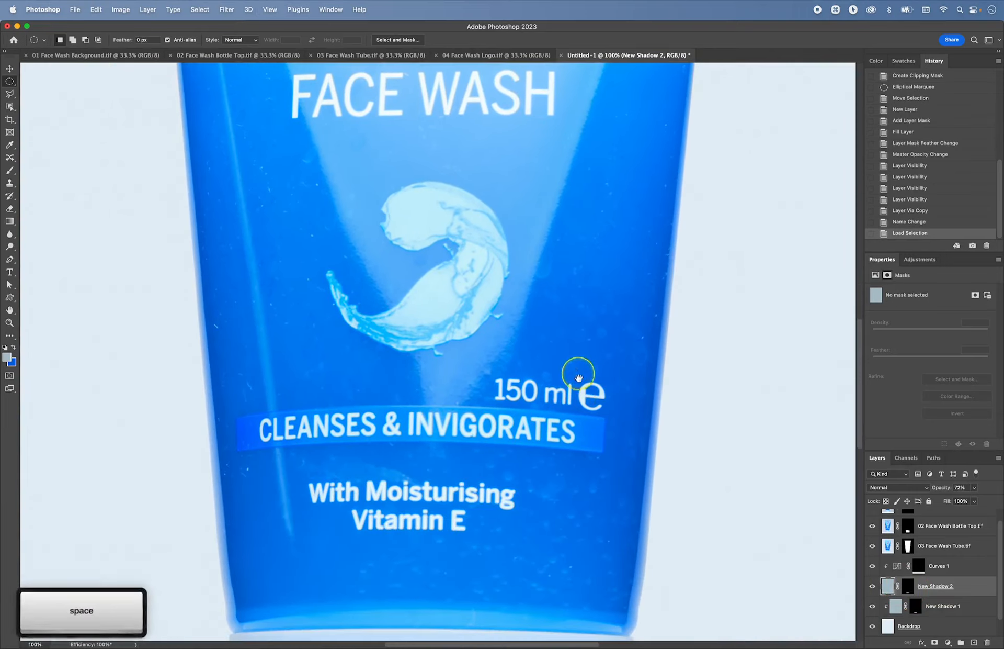
{"action": "left_click_drag", "start_coordinate": [589, 512], "coordinate": [608, 247]}
{"action": "left_click_drag", "start_coordinate": [582, 487], "coordinate": [582, 393]}
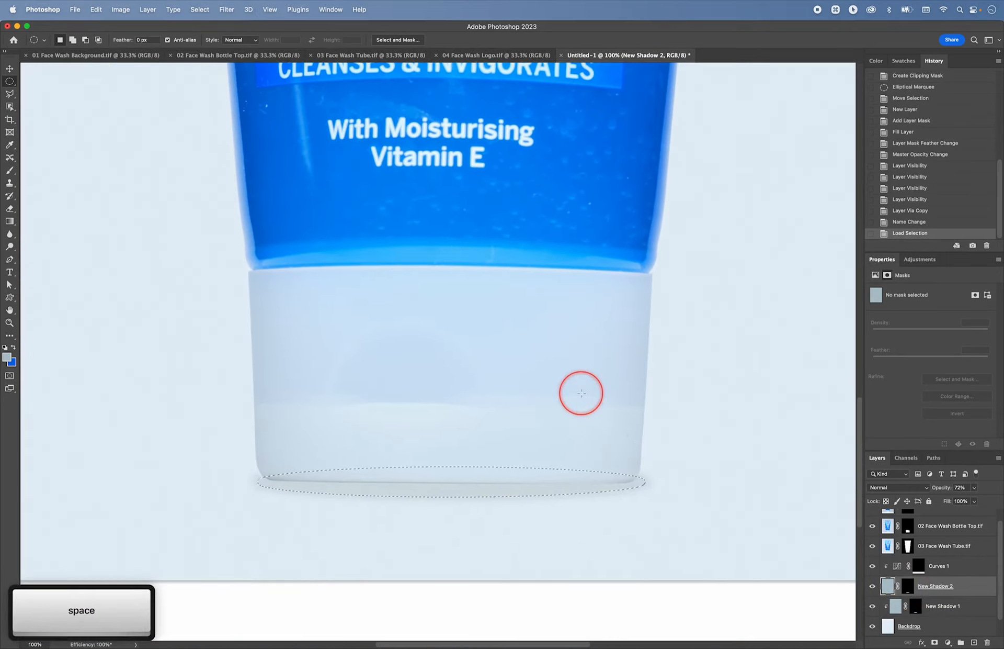
{"action": "key", "text": "super+equal"}
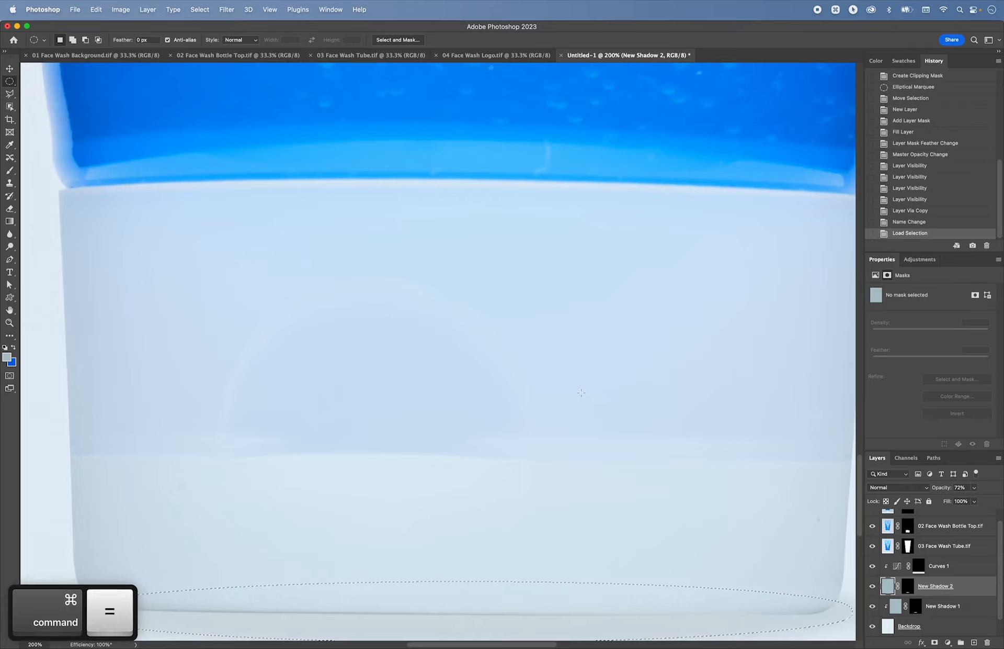
{"action": "key", "text": "space"}
{"action": "left_click_drag", "start_coordinate": [581, 392], "coordinate": [603, 291]}
{"action": "mouse_move", "coordinate": [596, 369]}
{"action": "left_mouse_down"}
{"action": "mouse_move", "coordinate": [596, 328]}
{"action": "mouse_move", "coordinate": [574, 316]}
{"action": "mouse_move", "coordinate": [588, 349]}
{"action": "left_mouse_up"}
{"action": "key", "text": "space"}
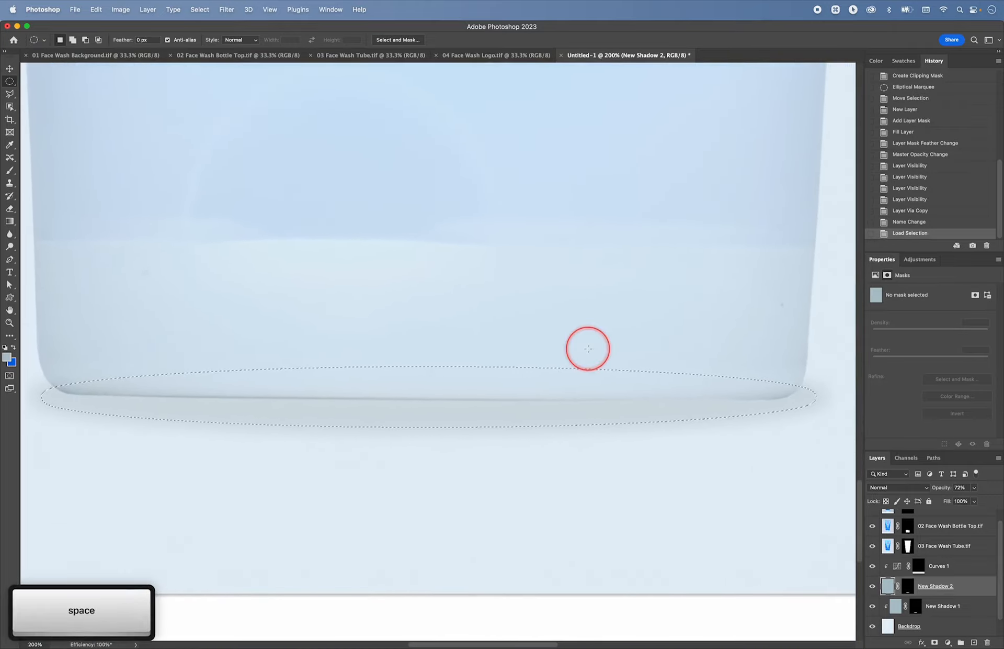
{"action": "key", "text": "super+t"}
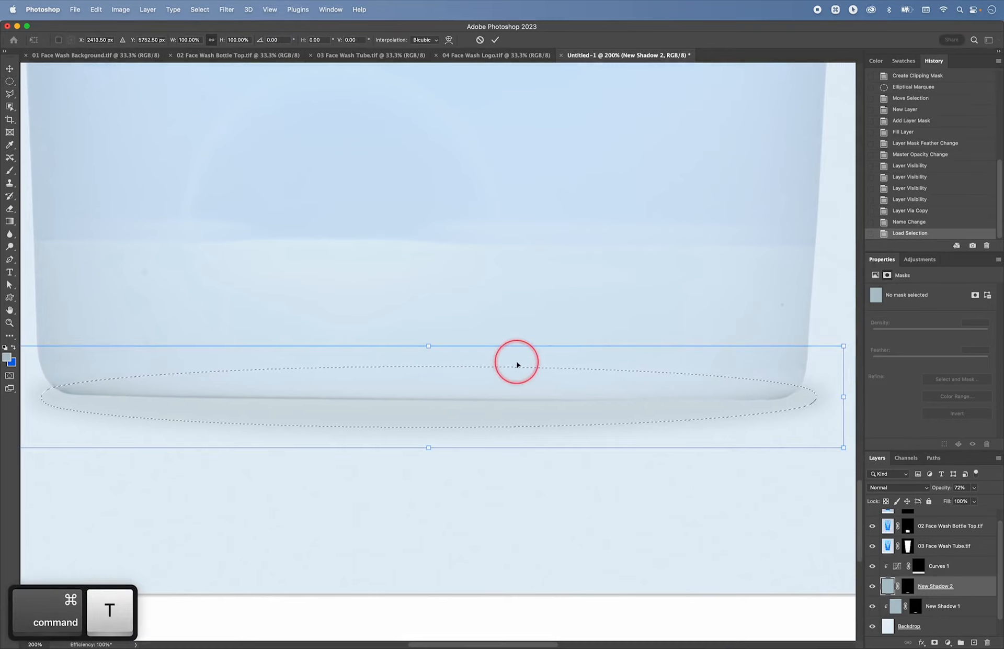
{"action": "key", "text": "super+z"}
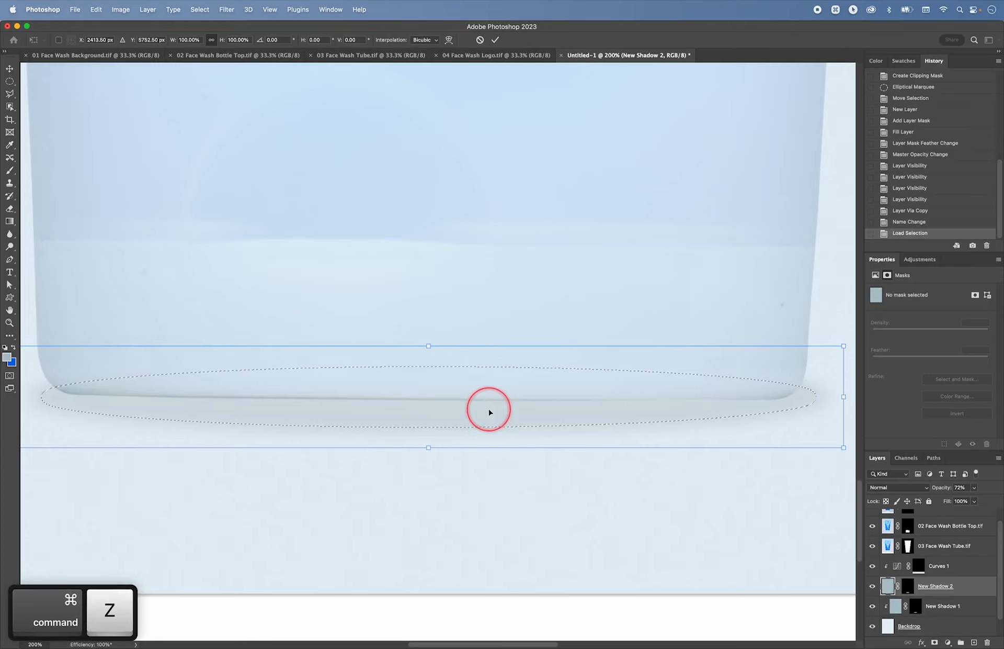
{"action": "left_click", "coordinate": [480, 41]}
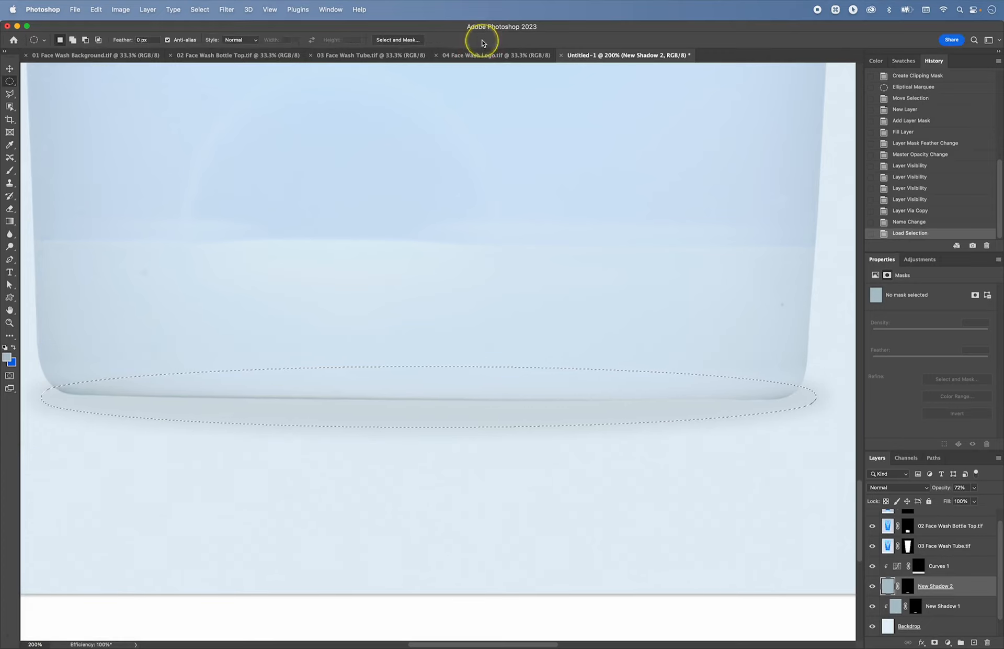
Step: Use Transform Selection to flatten the elliptical selection beneath the cap to about 65% height, keeping its width at 100%
{"action": "right_click", "coordinate": [455, 392]}
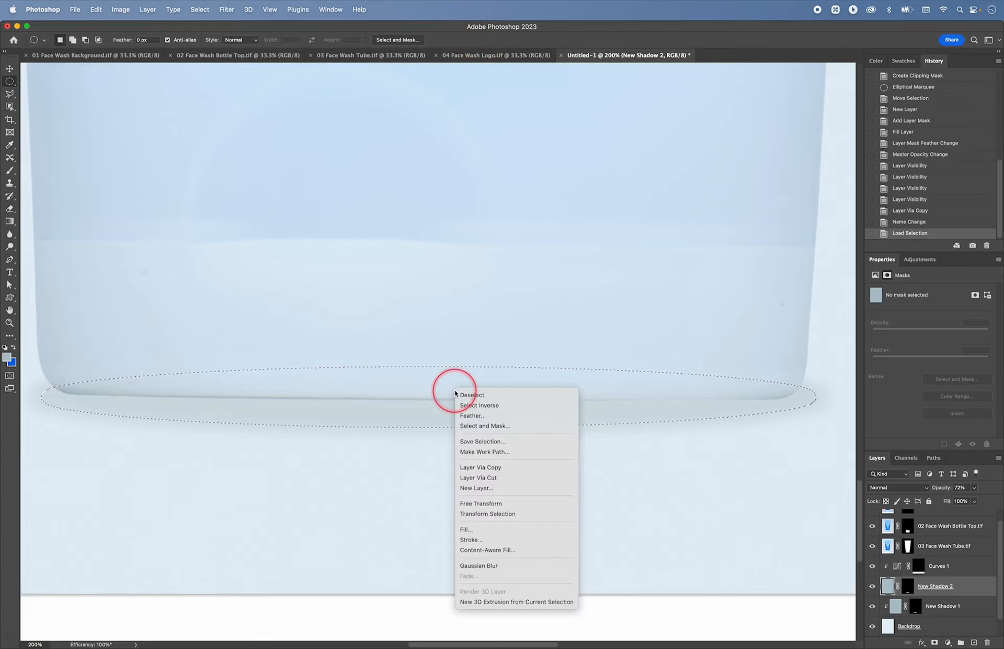
{"action": "left_click", "coordinate": [505, 514]}
{"action": "scroll", "coordinate": [435, 341], "scroll_direction": "down", "scroll_amount": 1}
{"action": "scroll", "coordinate": [434, 341], "scroll_direction": "down", "scroll_amount": 1}
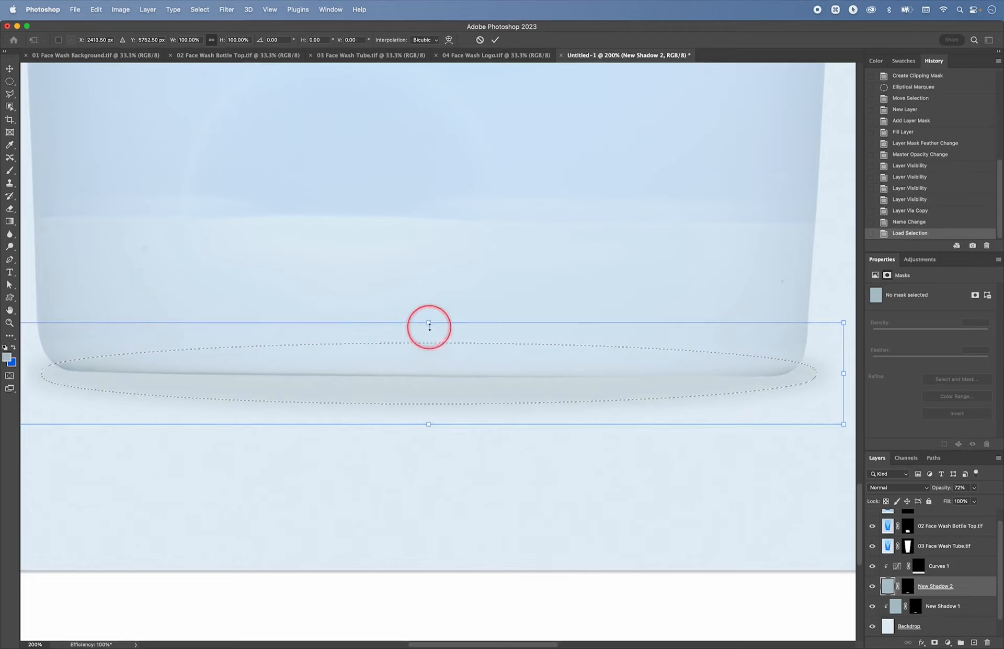
{"action": "left_click_drag", "start_coordinate": [429, 323], "coordinate": [429, 335]}
{"action": "key", "text": "super+z"}
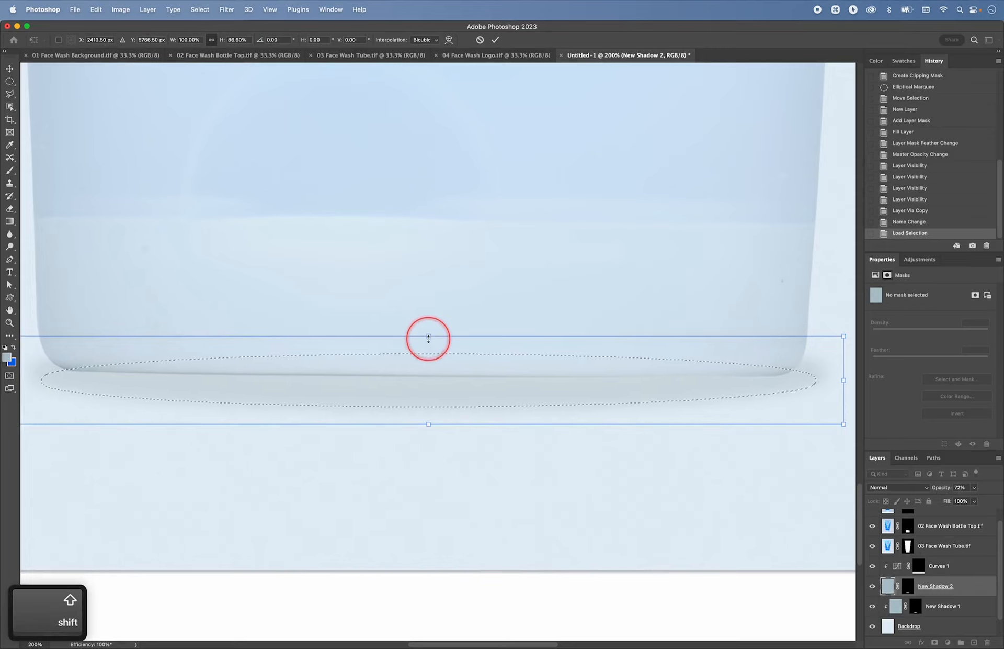
{"action": "left_click_drag", "start_coordinate": [428, 425], "coordinate": [429, 402]}
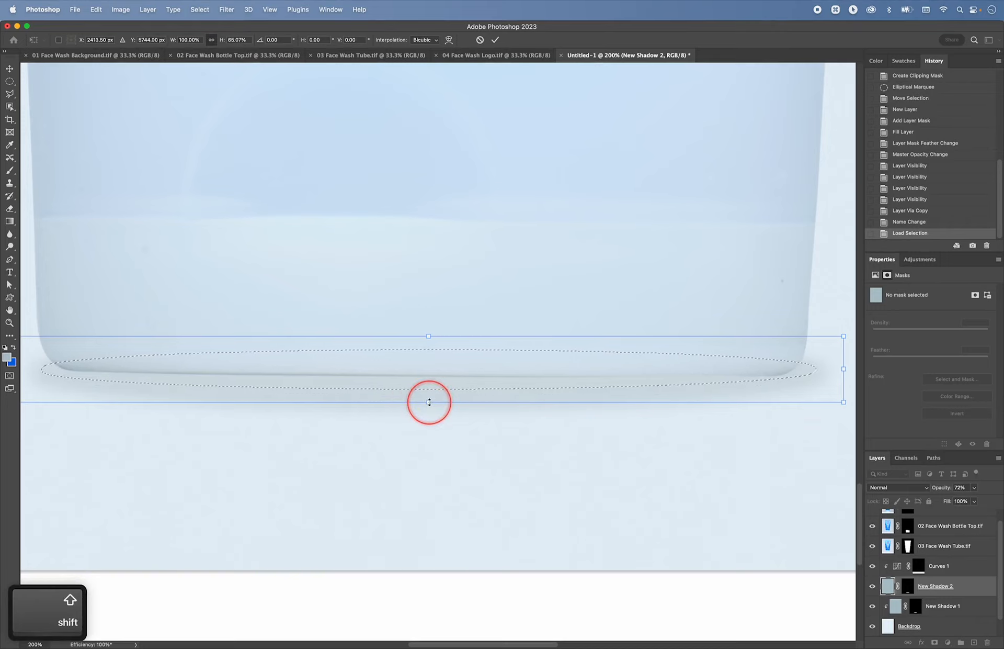
Step: Apply the narrowed elliptical selection, fill it on New Shadow 2 with the foreground colour, and set the layer's opacity to 100%
{"action": "double_click", "coordinate": [573, 380]}
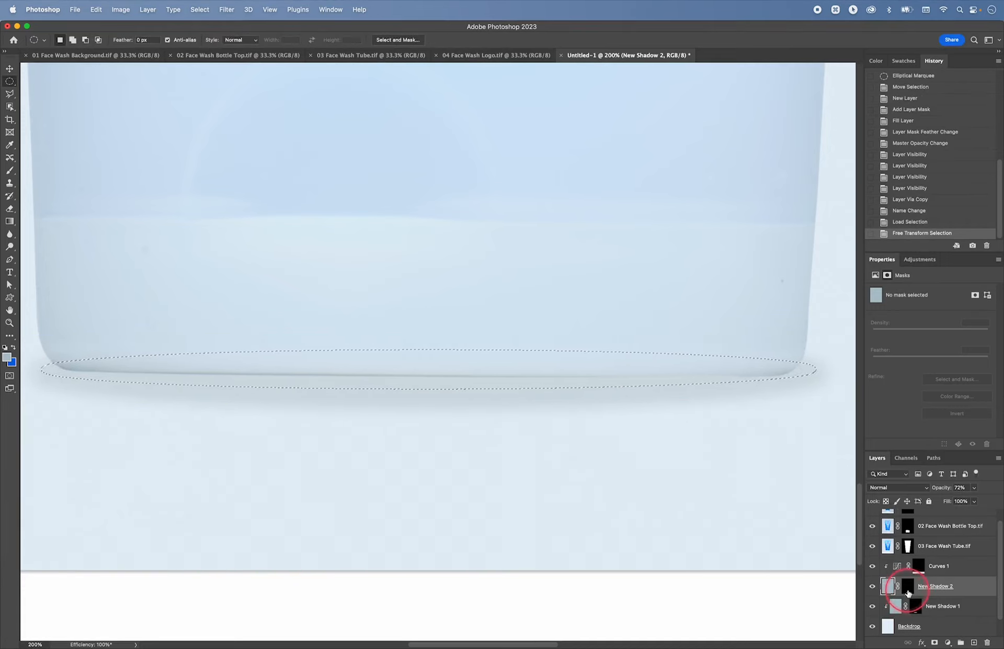
{"action": "key", "text": "alt+BackSpace"}
{"action": "left_click", "coordinate": [974, 489]}
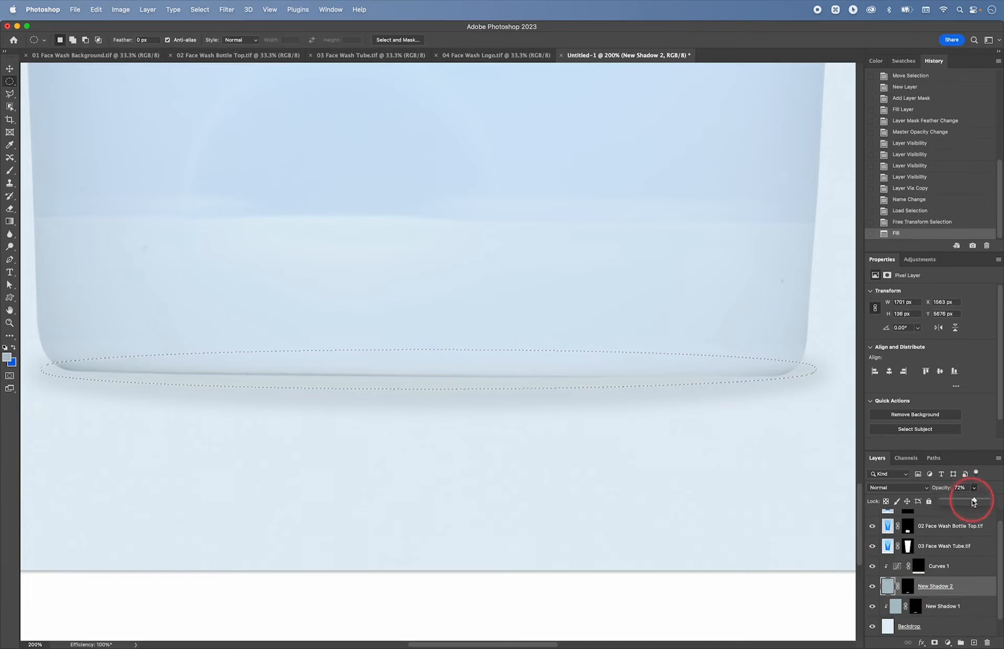
{"action": "left_click_drag", "start_coordinate": [974, 502], "coordinate": [1002, 499]}
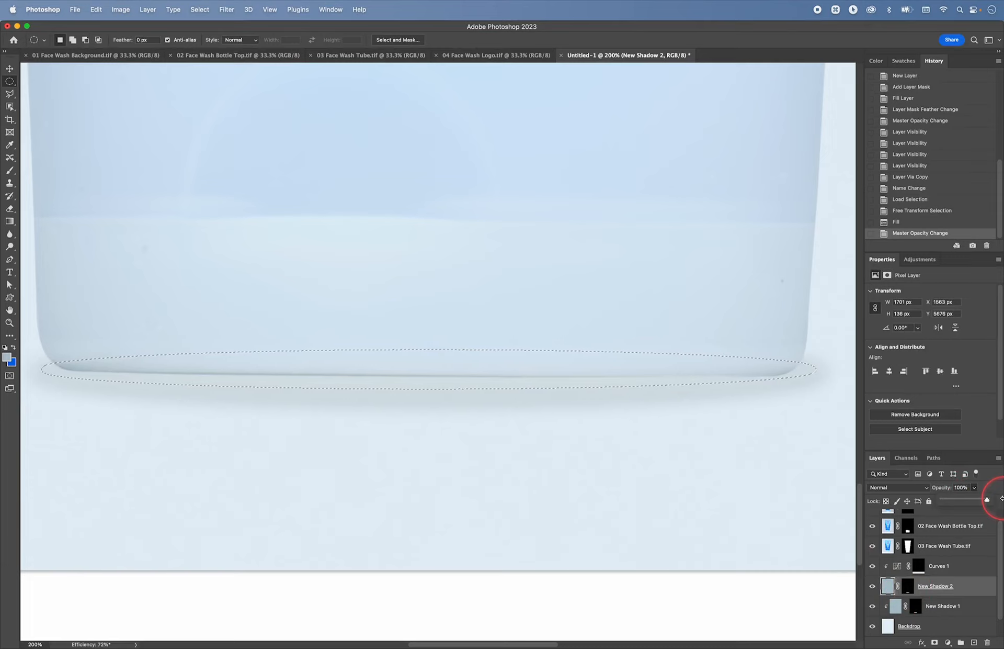
Step: Shrink New Shadow 2's layer mask by inverting the elliptical selection and filling the mask outside the ellipse with black
{"action": "left_click", "coordinate": [908, 586], "text": "shift"}
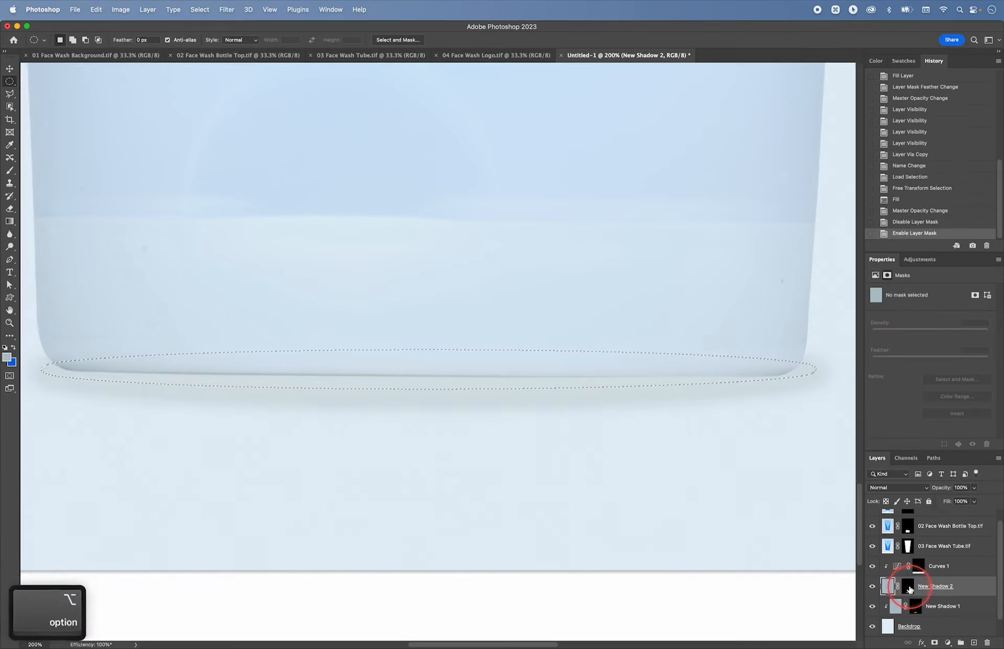
{"action": "left_click", "coordinate": [909, 586], "text": "alt"}
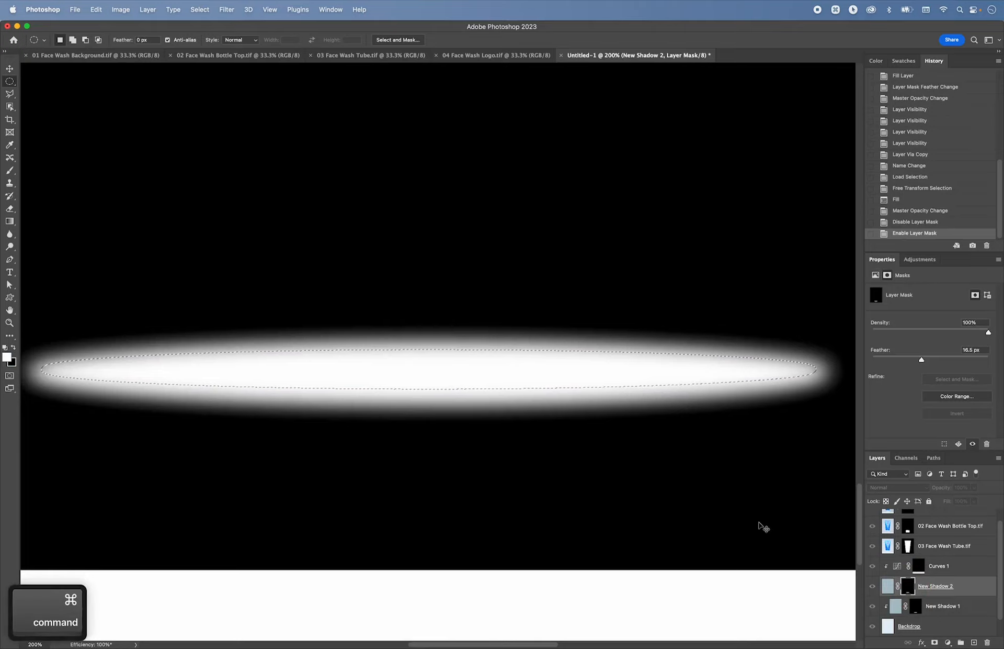
{"action": "key", "text": "shift+super+i"}
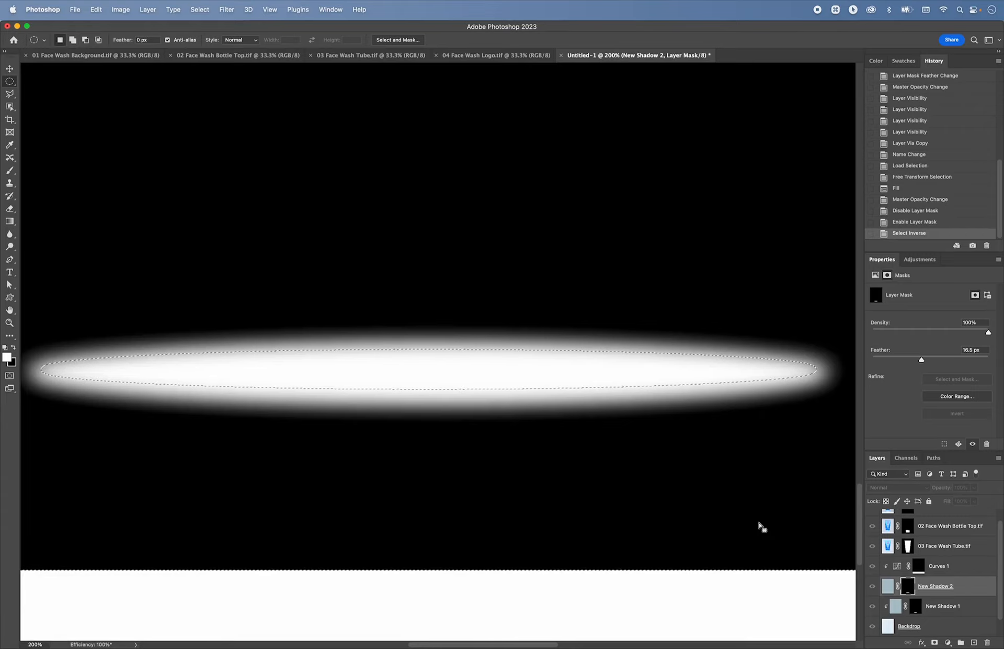
{"action": "key", "text": "super+BackSpace"}
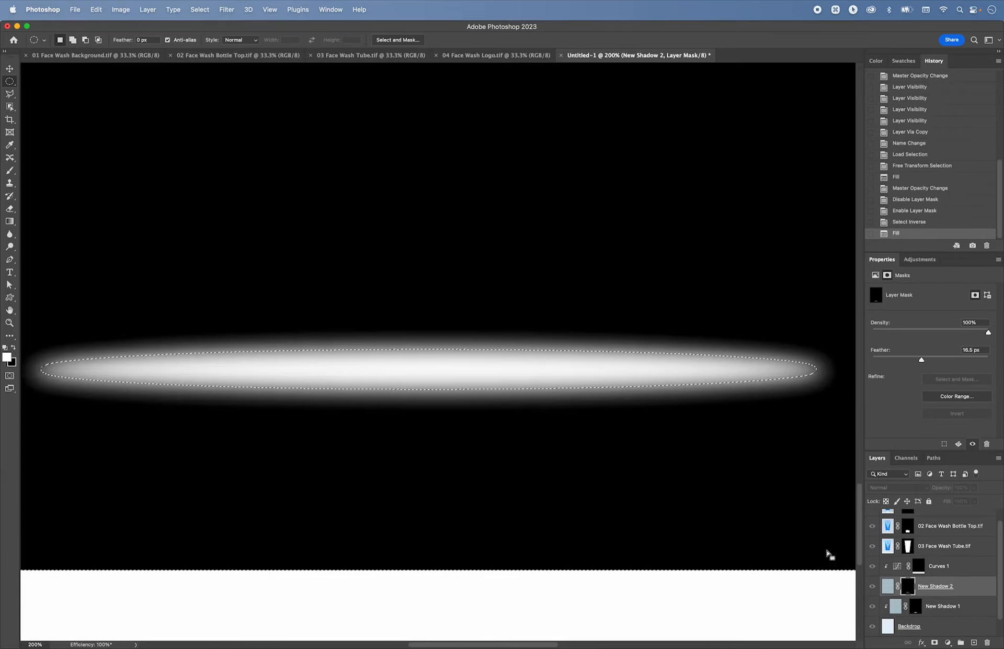
{"action": "left_click", "coordinate": [908, 589]}
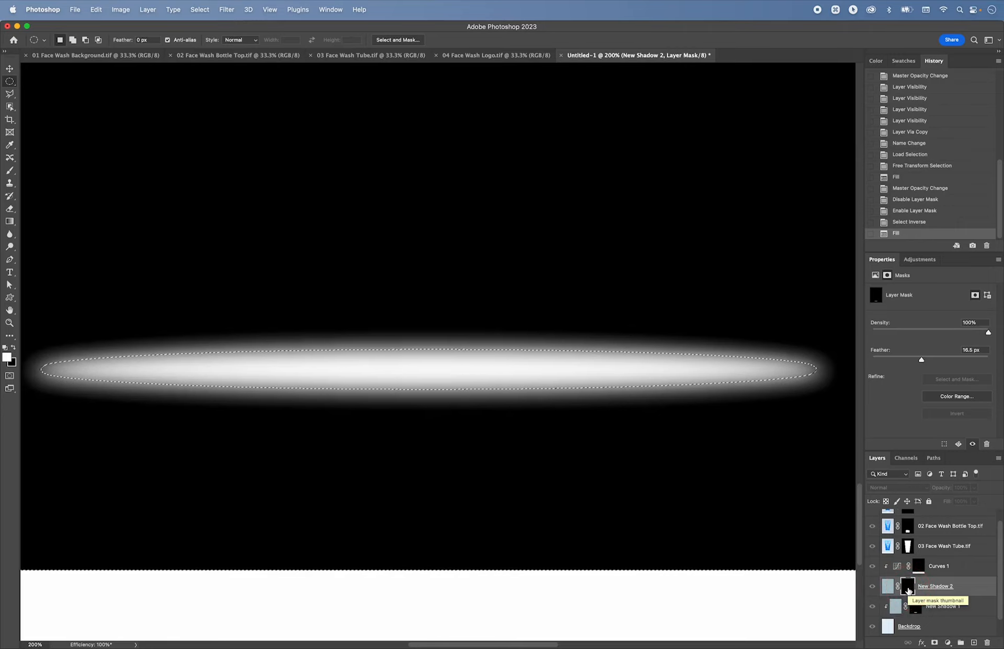
{"action": "key", "text": "alt"}
{"action": "left_click", "coordinate": [909, 590], "text": "alt"}
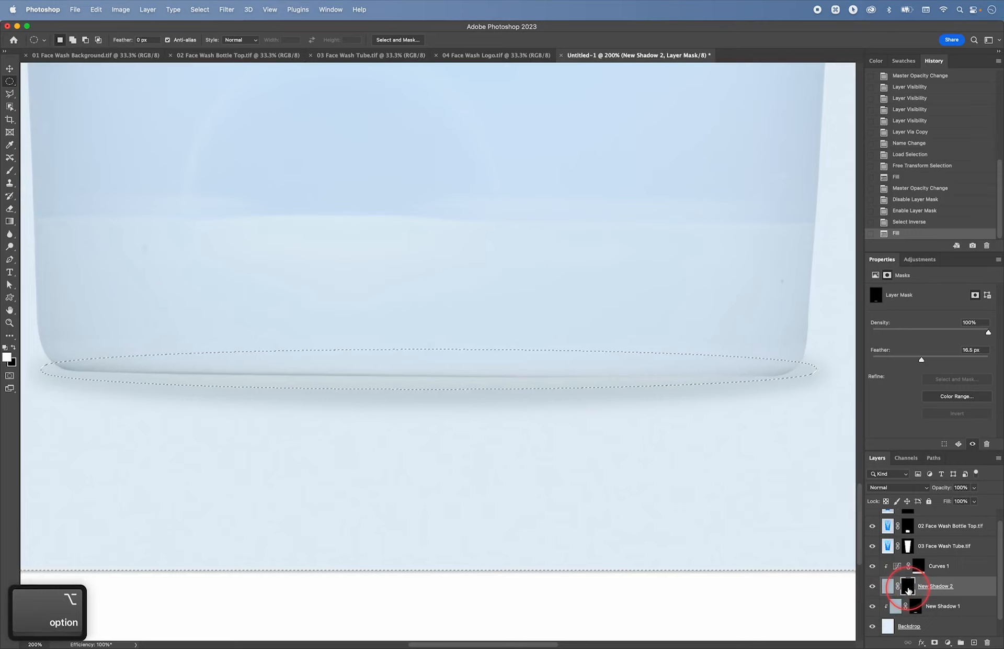
{"action": "left_click", "coordinate": [889, 586]}
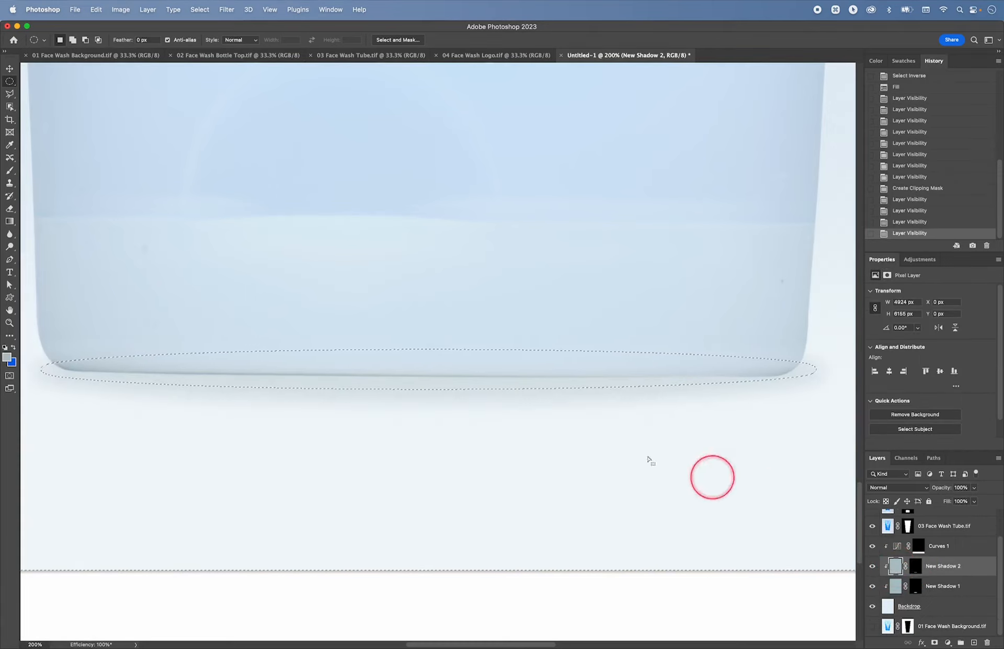
Step: Fill the New Shadow 2 layer with a darker grey-blue (#879198, 60% brightness) and clear the selection
{"action": "left_click", "coordinate": [13, 359]}
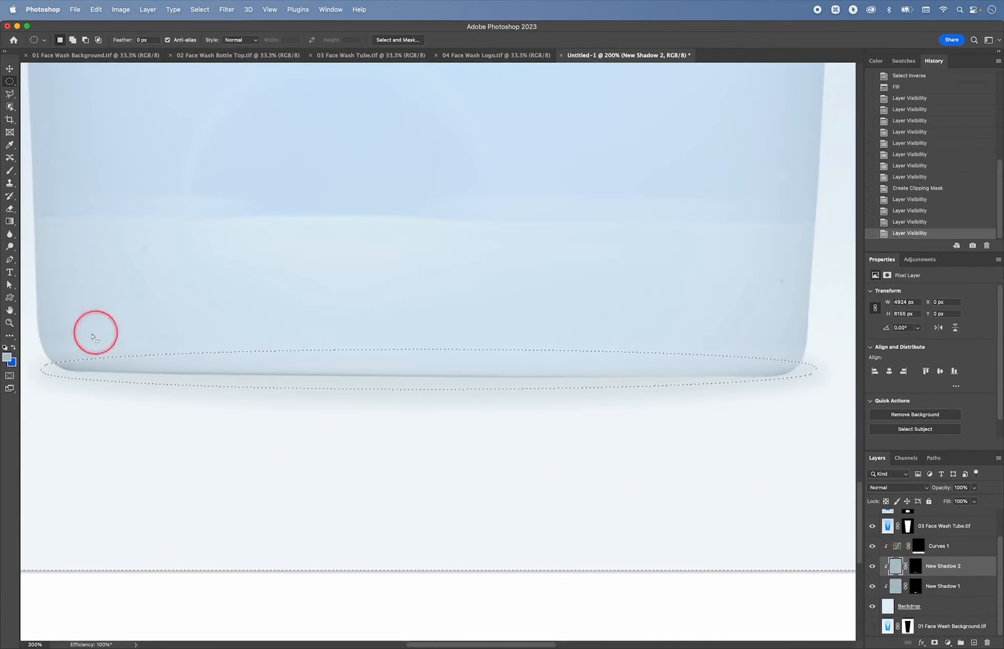
{"action": "left_click", "coordinate": [7, 358]}
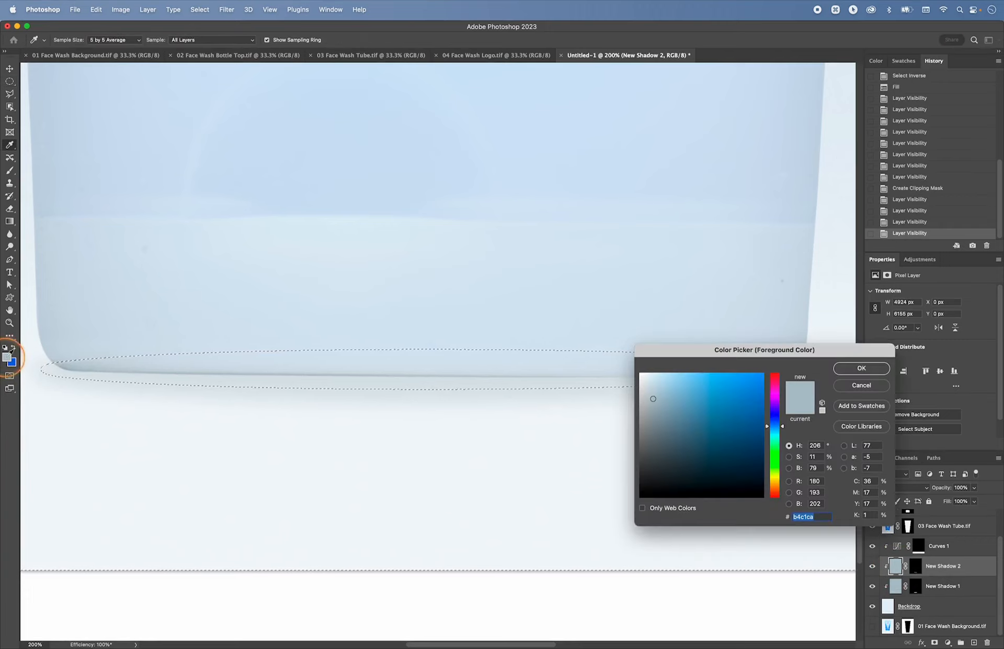
{"action": "left_click", "coordinate": [789, 468]}
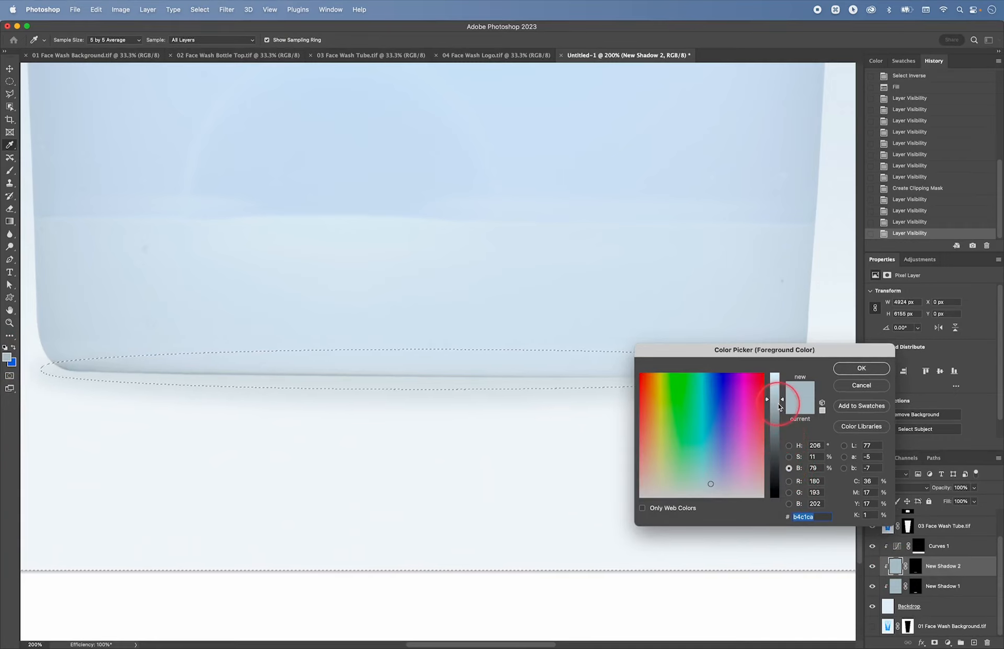
{"action": "mouse_move", "coordinate": [779, 407]}
{"action": "left_mouse_down"}
{"action": "mouse_move", "coordinate": [783, 399]}
{"action": "mouse_move", "coordinate": [782, 423]}
{"action": "left_mouse_up"}
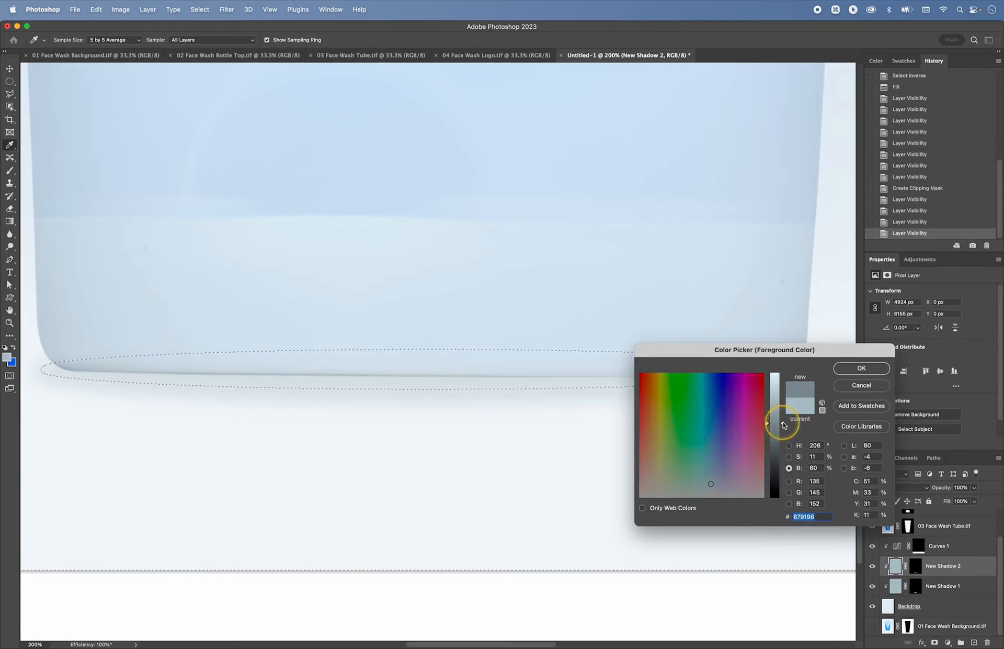
{"action": "left_click", "coordinate": [862, 368]}
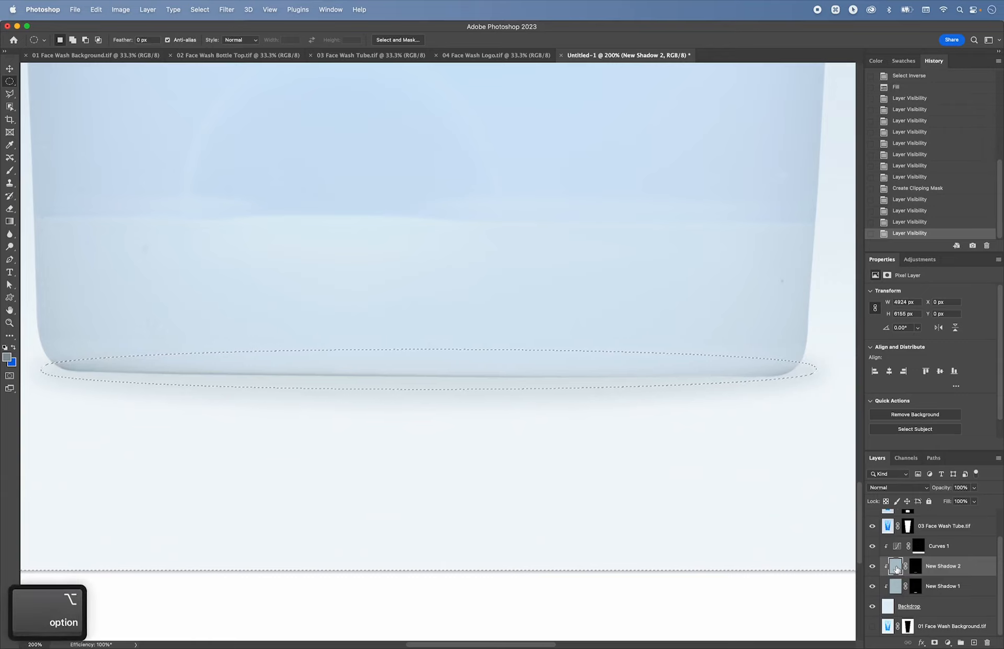
{"action": "key", "text": "alt+BackSpace"}
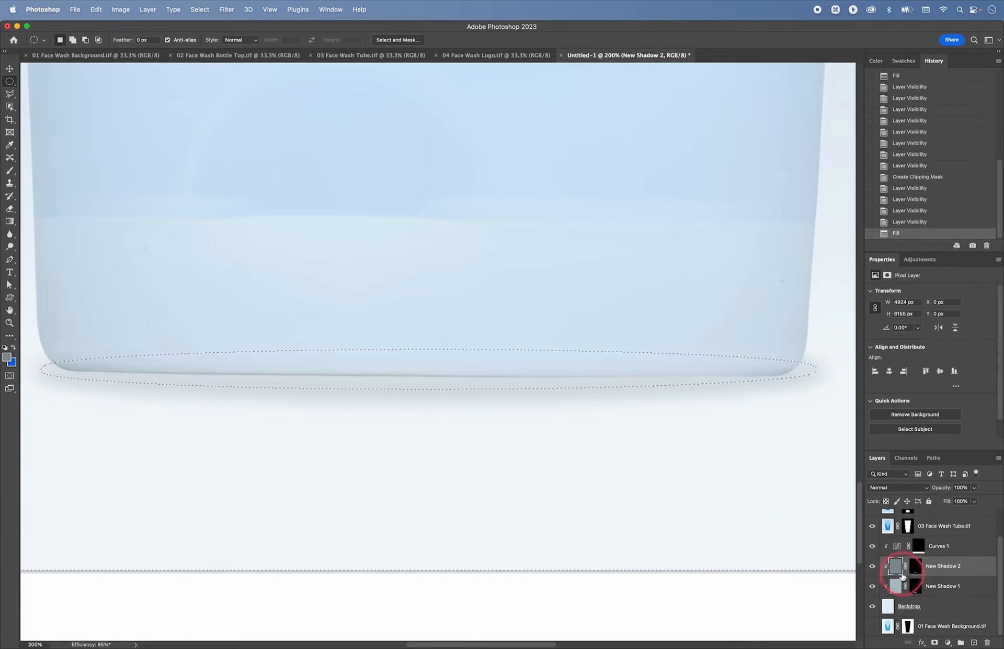
{"action": "key", "text": "super+d"}
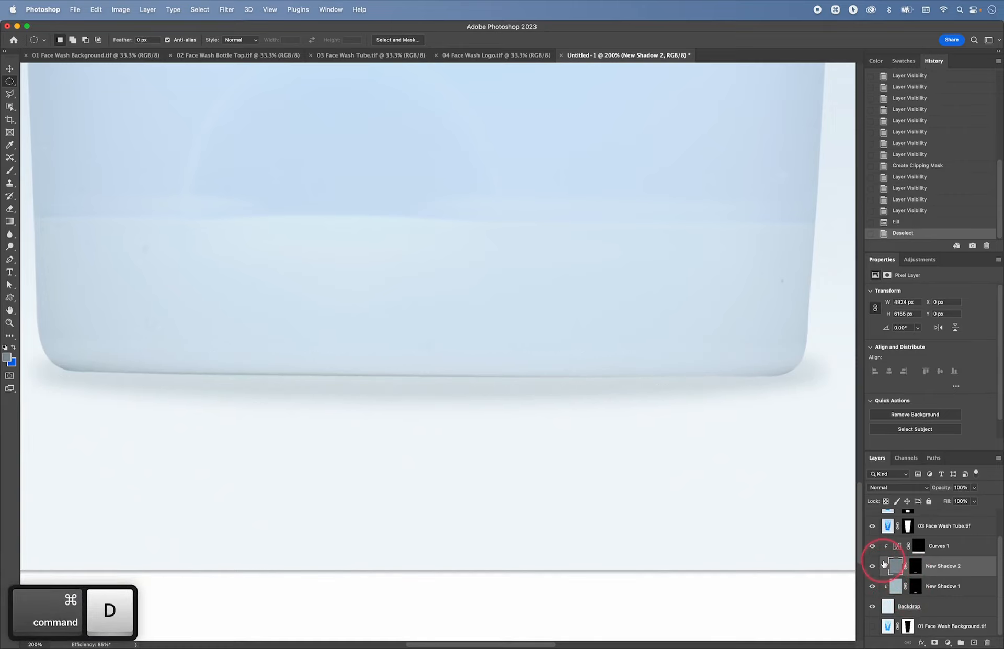
Step: Compare the image with New Shadow 2 off and on, and reduce its opacity to 34%
{"action": "left_click", "coordinate": [872, 565]}
{"action": "left_click", "coordinate": [872, 566]}
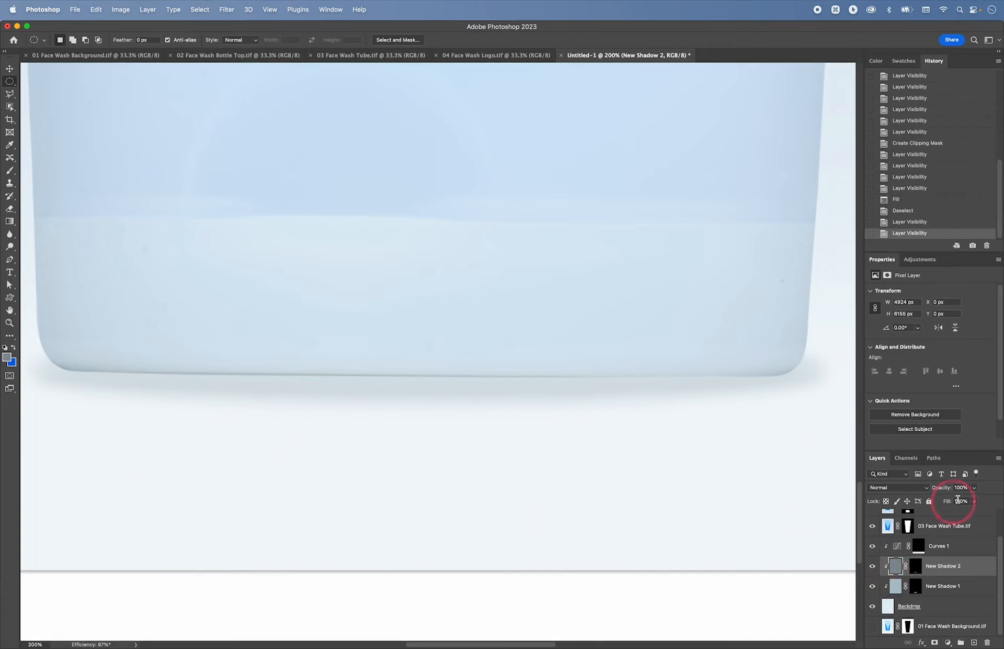
{"action": "left_click", "coordinate": [972, 488]}
{"action": "left_click_drag", "start_coordinate": [969, 495], "coordinate": [946, 501]}
{"action": "left_click", "coordinate": [943, 501]}
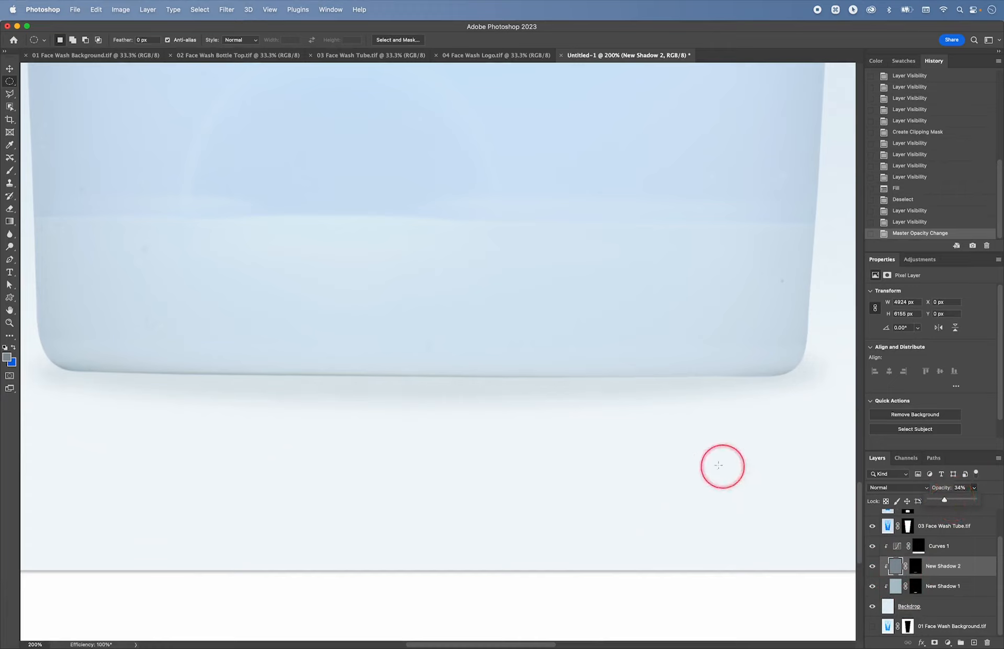
Step: Reduce New Shadow 1's opacity to 48% with New Shadow 2 hidden, and show New Shadow 2 again
{"action": "key", "text": "super+minus"}
{"action": "key", "text": "super+minus"}
{"action": "key", "text": "super+minus"}
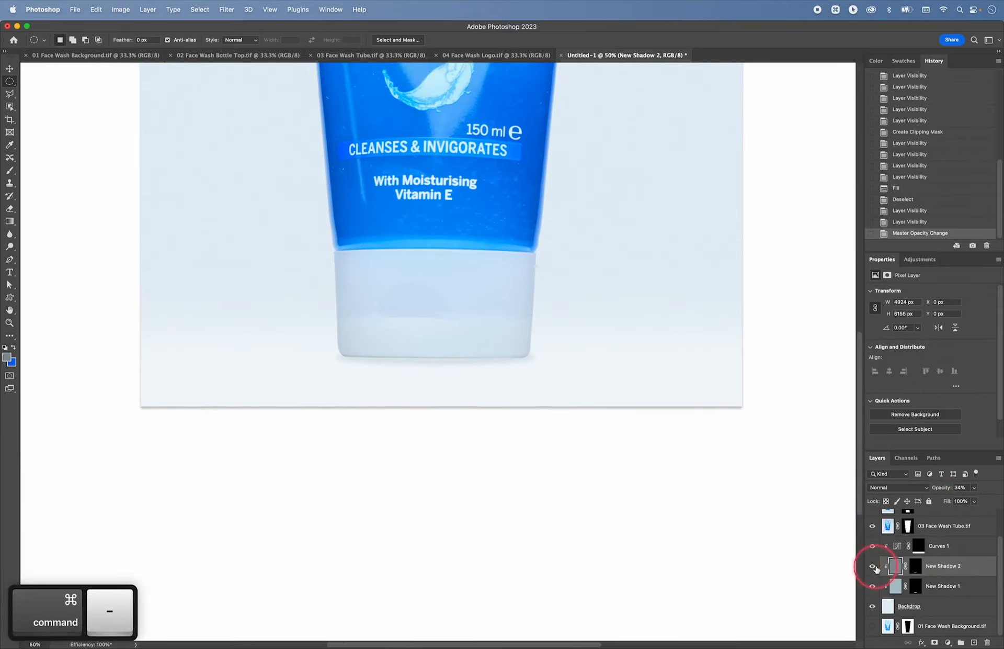
{"action": "left_click", "coordinate": [873, 567]}
{"action": "left_click", "coordinate": [875, 584]}
{"action": "left_click", "coordinate": [874, 584]}
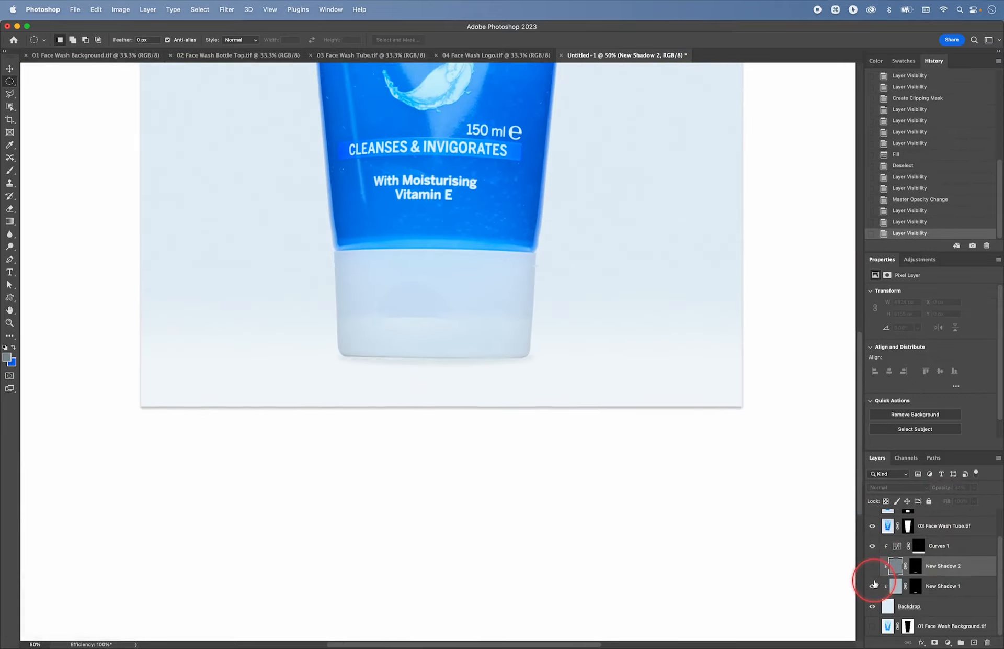
{"action": "left_click", "coordinate": [964, 586]}
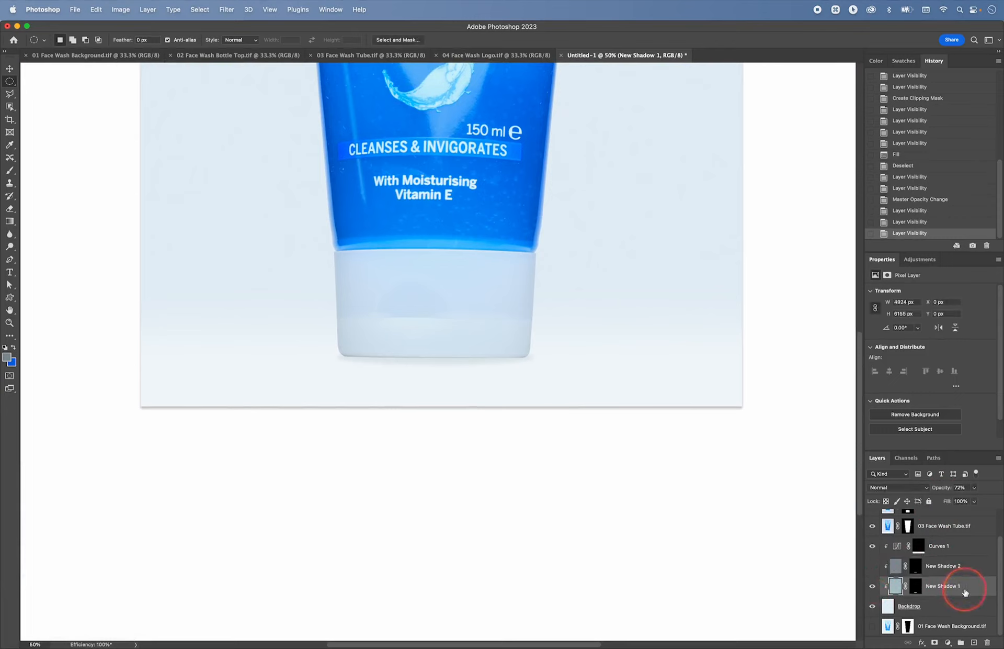
{"action": "left_click_drag", "start_coordinate": [975, 488], "coordinate": [965, 501]}
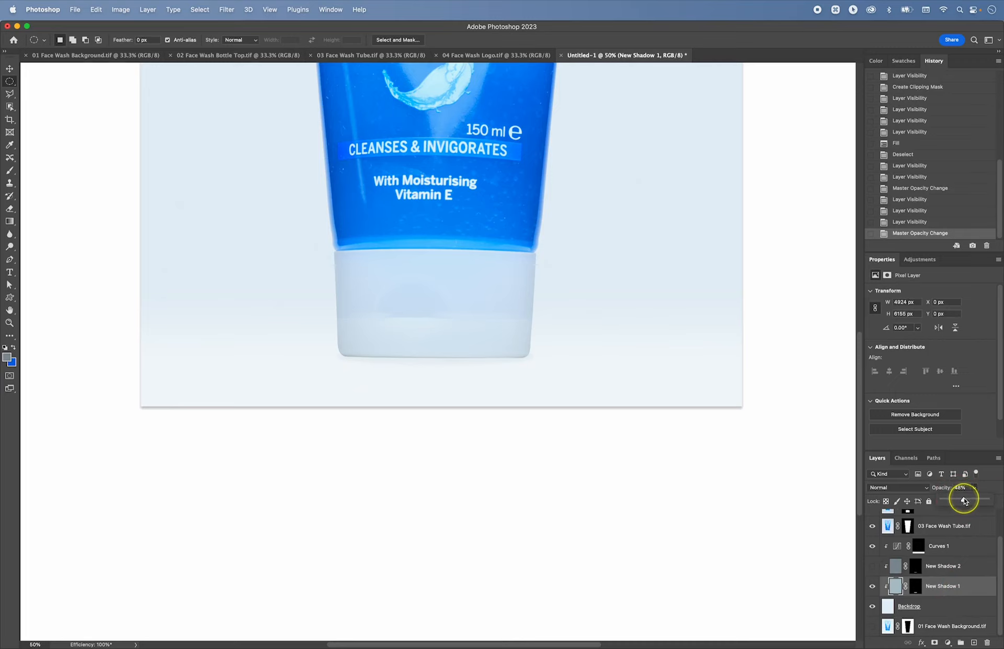
{"action": "left_click", "coordinate": [873, 566]}
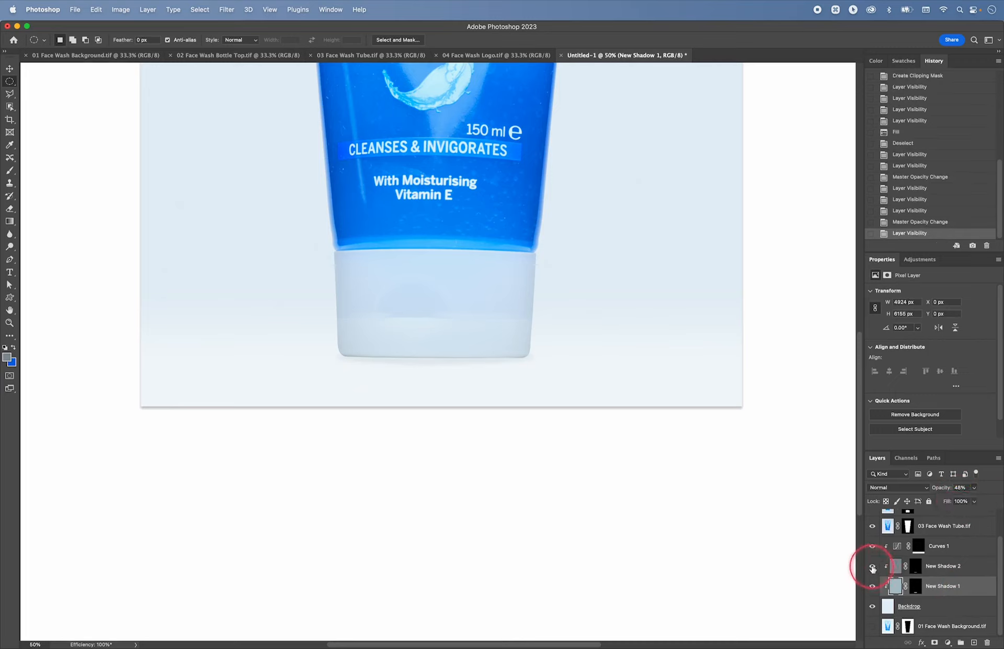
{"action": "left_click", "coordinate": [872, 567]}
{"action": "left_click", "coordinate": [873, 567]}
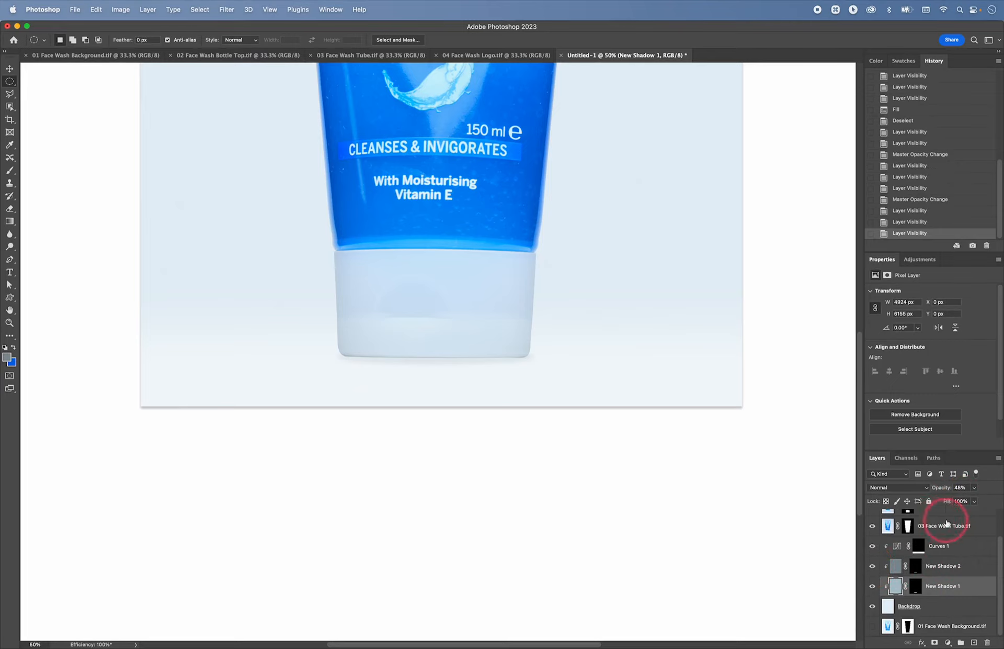
Step: Reduce New Shadow 2's opacity to 24% and compare the image with that layer and Curves 1 off and on
{"action": "left_click", "coordinate": [952, 575]}
{"action": "left_click", "coordinate": [975, 488]}
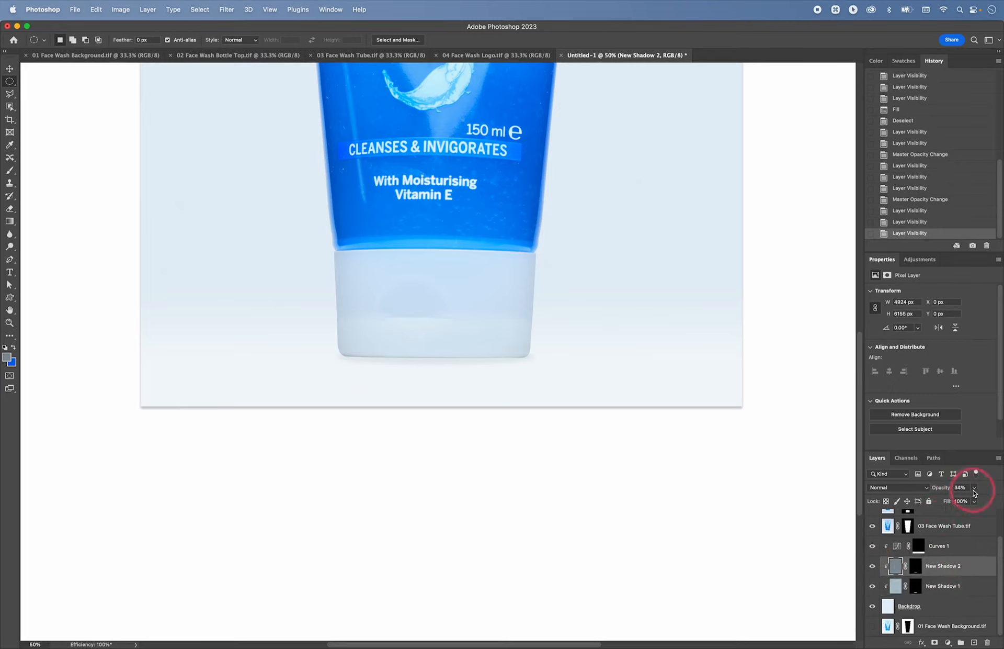
{"action": "left_click_drag", "start_coordinate": [967, 499], "coordinate": [961, 499]}
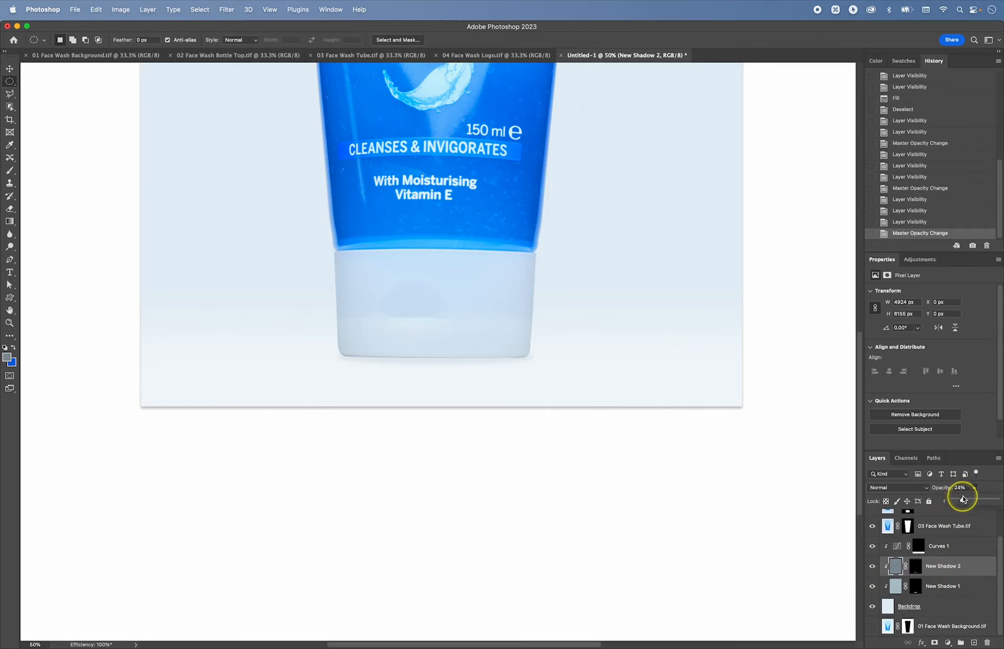
{"action": "left_click", "coordinate": [872, 566]}
{"action": "left_click", "coordinate": [872, 568]}
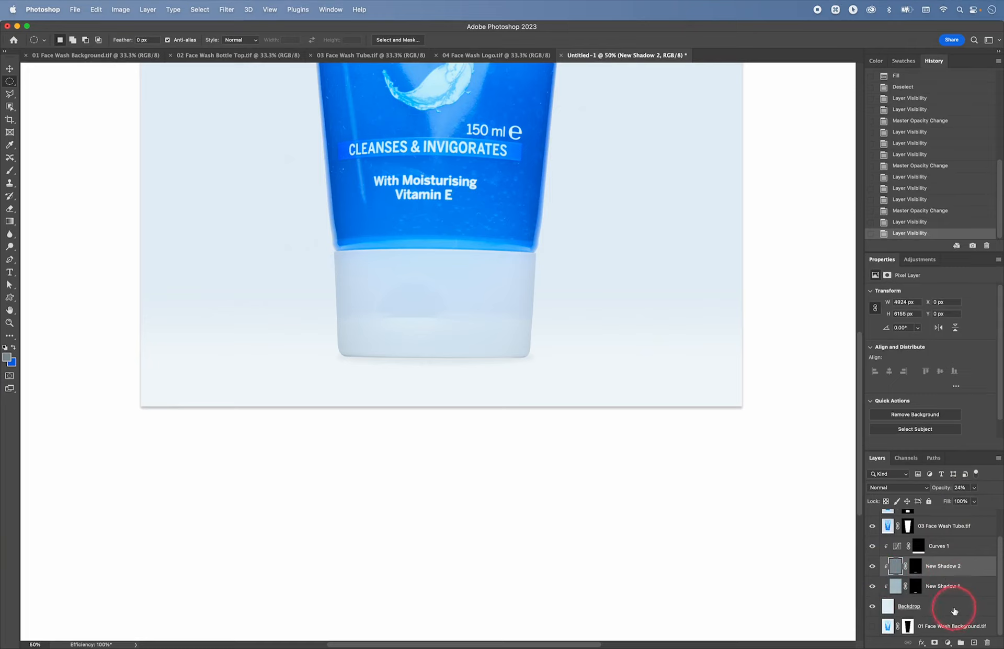
{"action": "left_click", "coordinate": [872, 546]}
{"action": "left_click", "coordinate": [872, 546]}
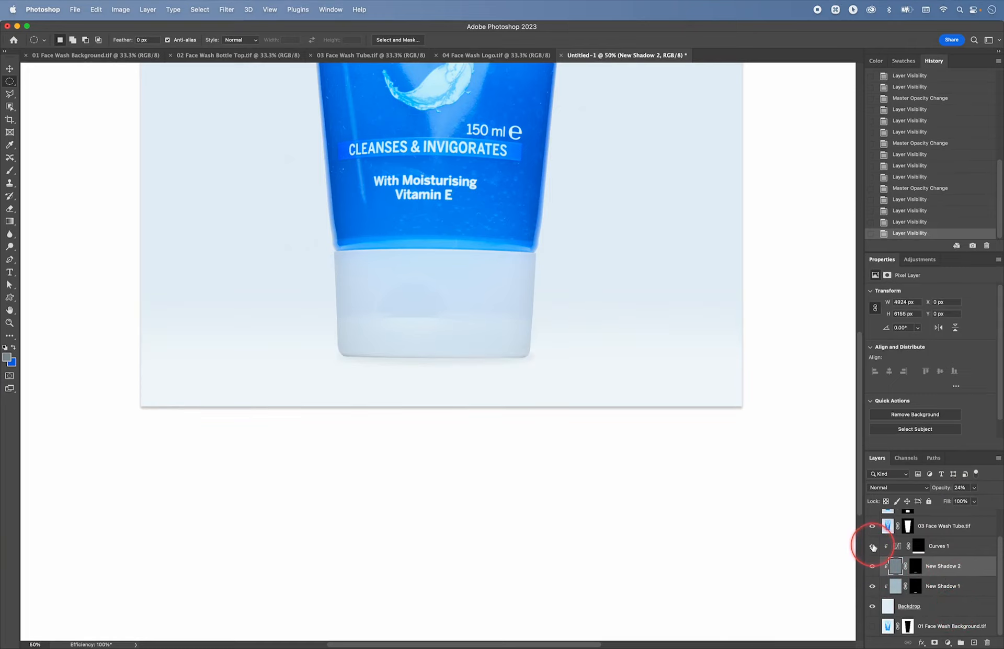
Step: Group the Curves 1, New Shadow 2, New Shadow 1 and Backdrop layers, and name the group "Backdrop"
{"action": "left_click", "coordinate": [970, 546]}
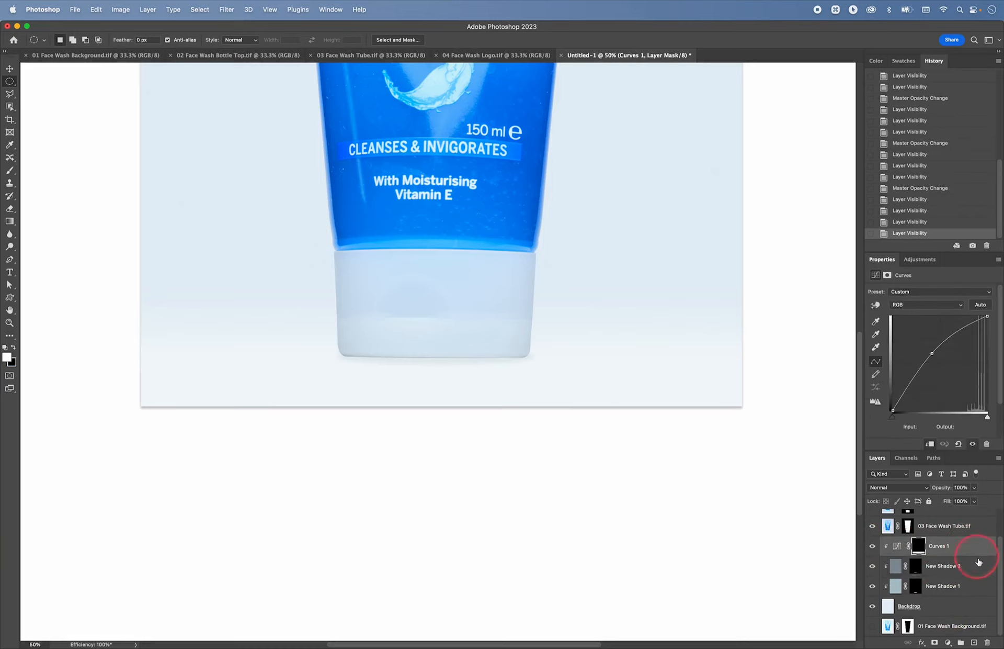
{"action": "left_click", "coordinate": [965, 611], "text": "shift"}
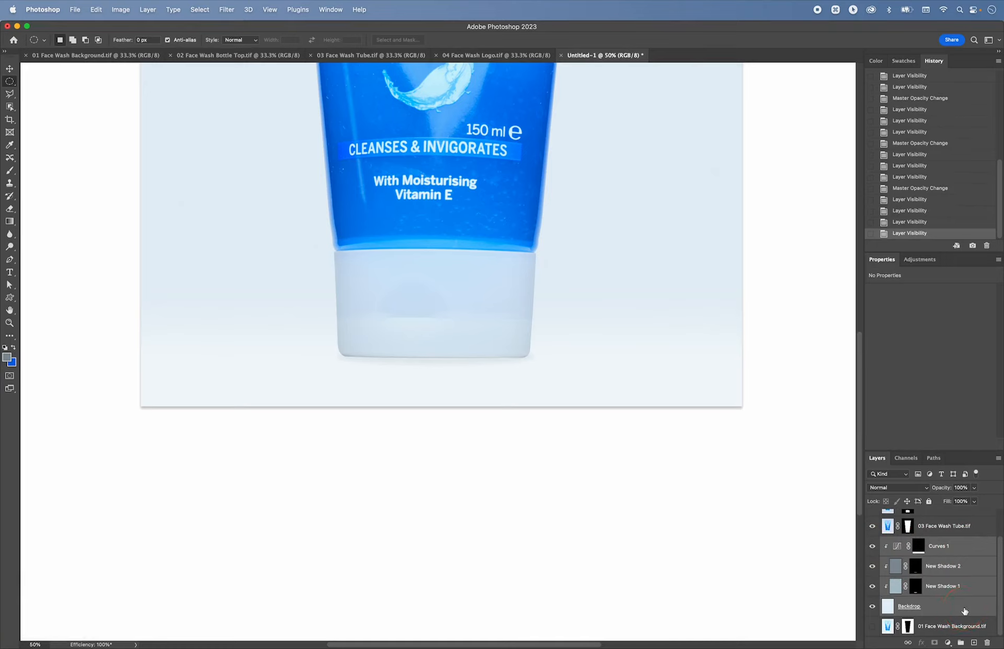
{"action": "key", "text": "super+g"}
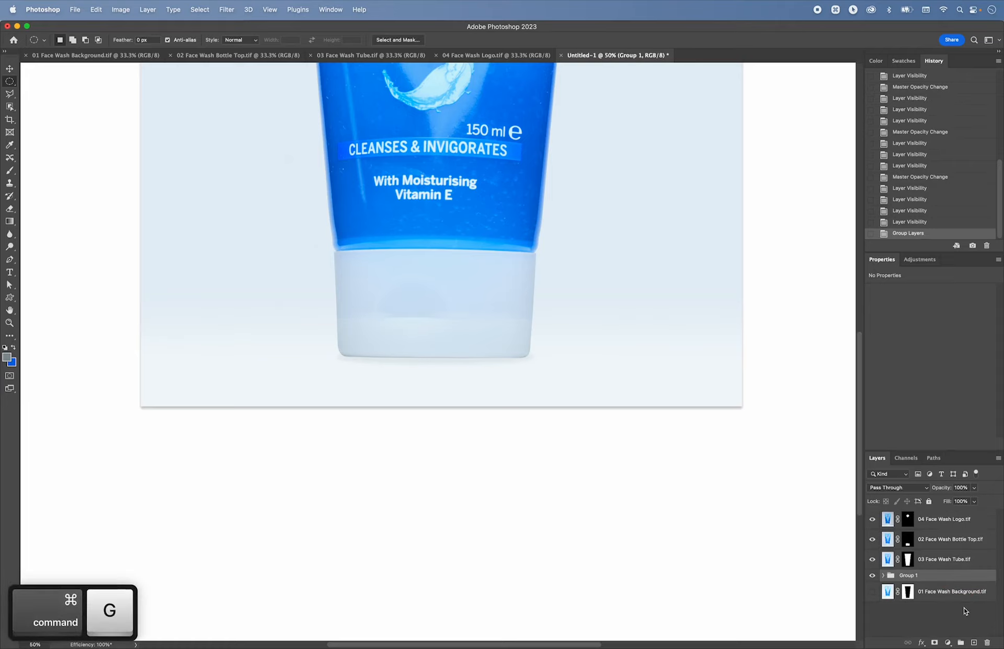
{"action": "double_click", "coordinate": [908, 574]}
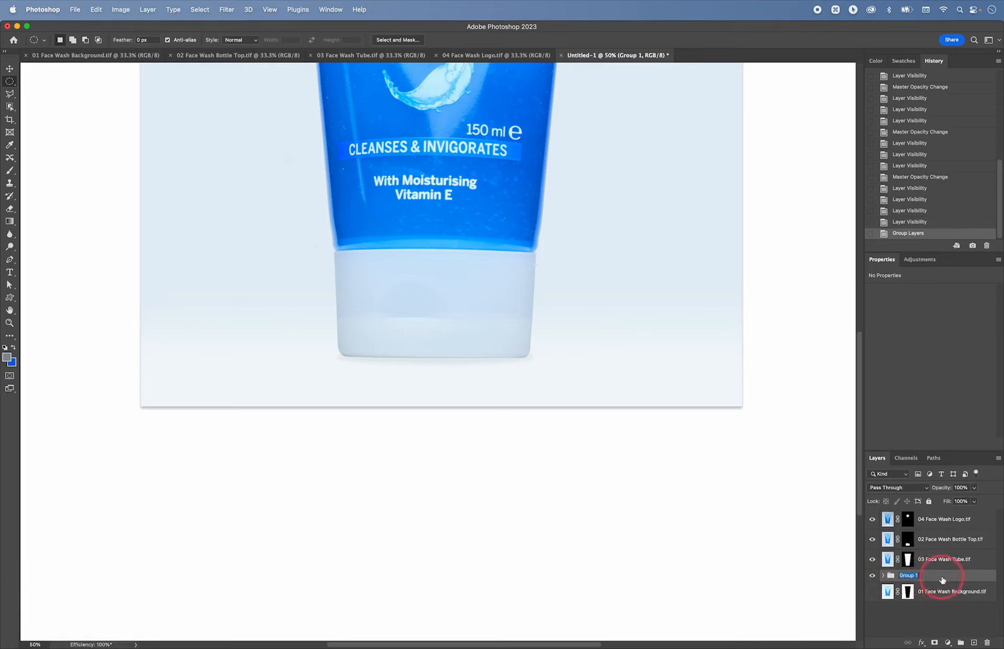
{"action": "type", "text": "Backdrop"}
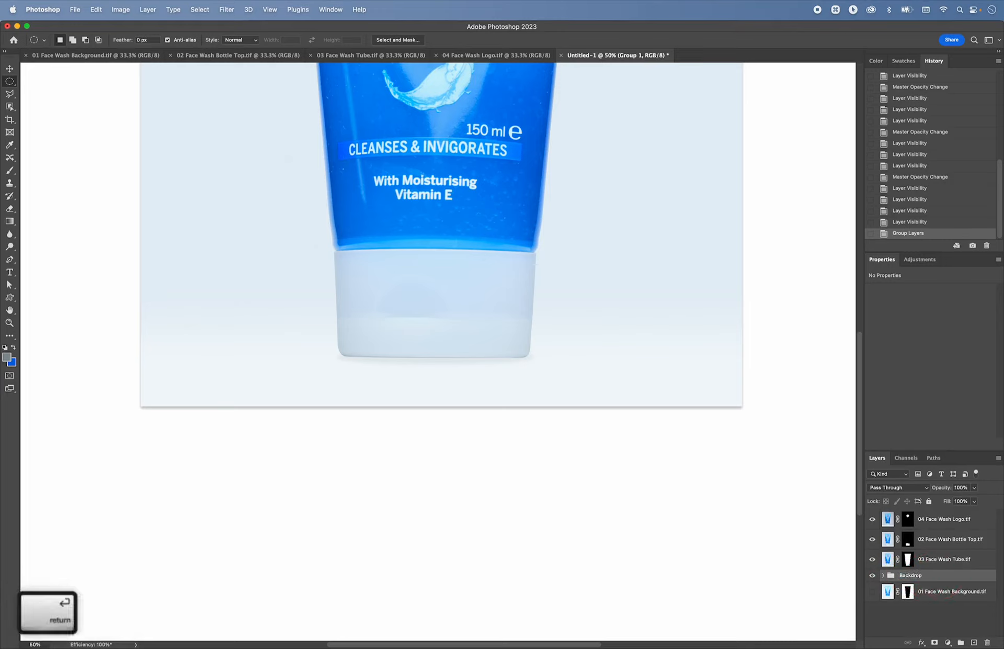
{"action": "key", "text": "Return"}
{"action": "key", "text": "super+0"}
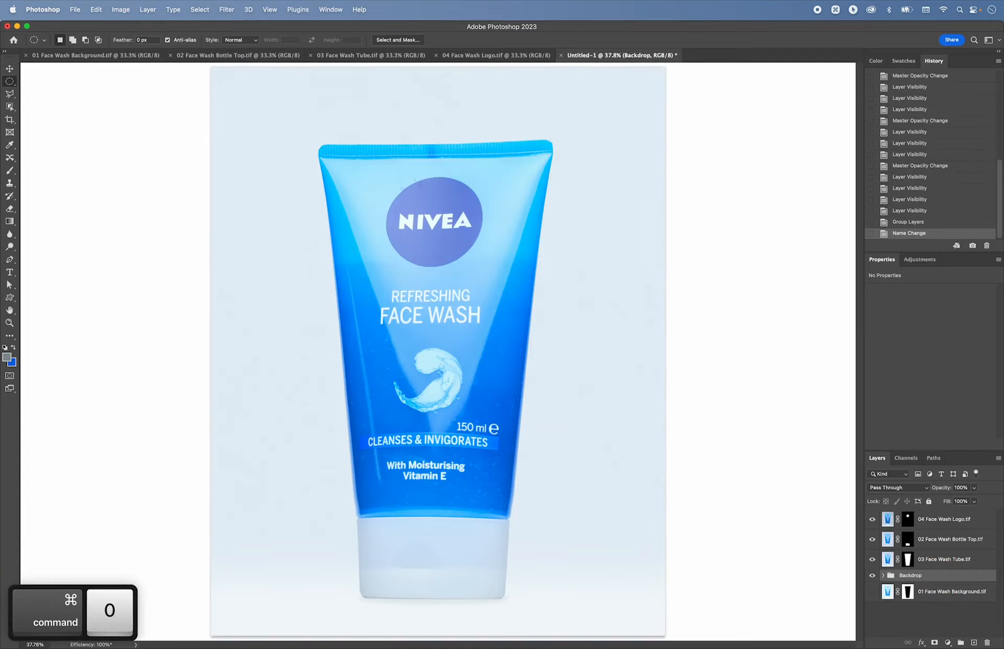
Step: Compare the whole image with the Backdrop group hidden and shown
{"action": "key", "text": "super+minus"}
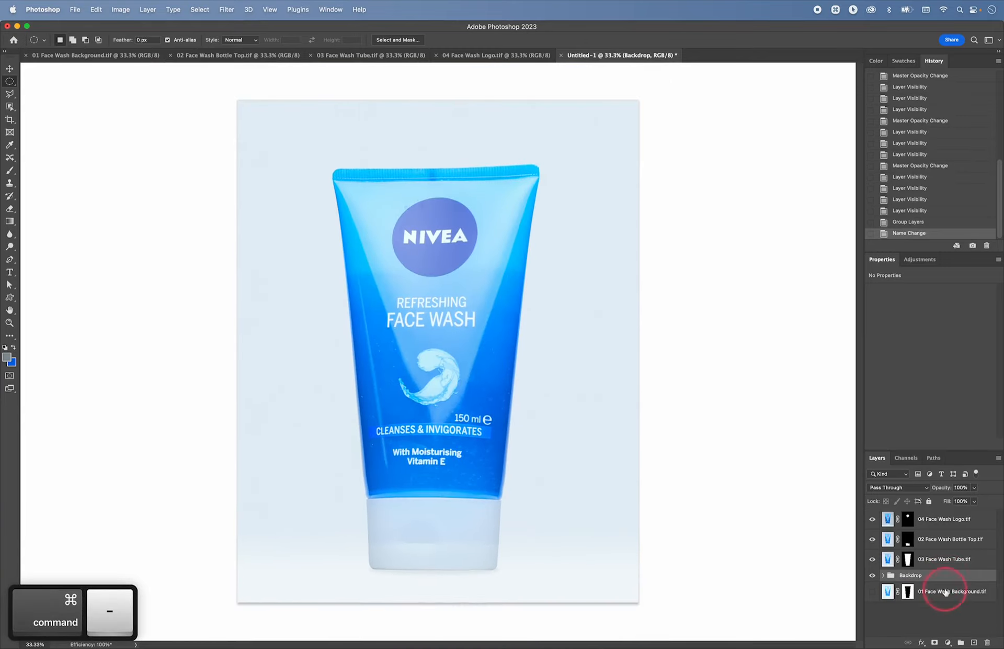
{"action": "left_click", "coordinate": [873, 576]}
{"action": "left_click", "coordinate": [873, 576]}
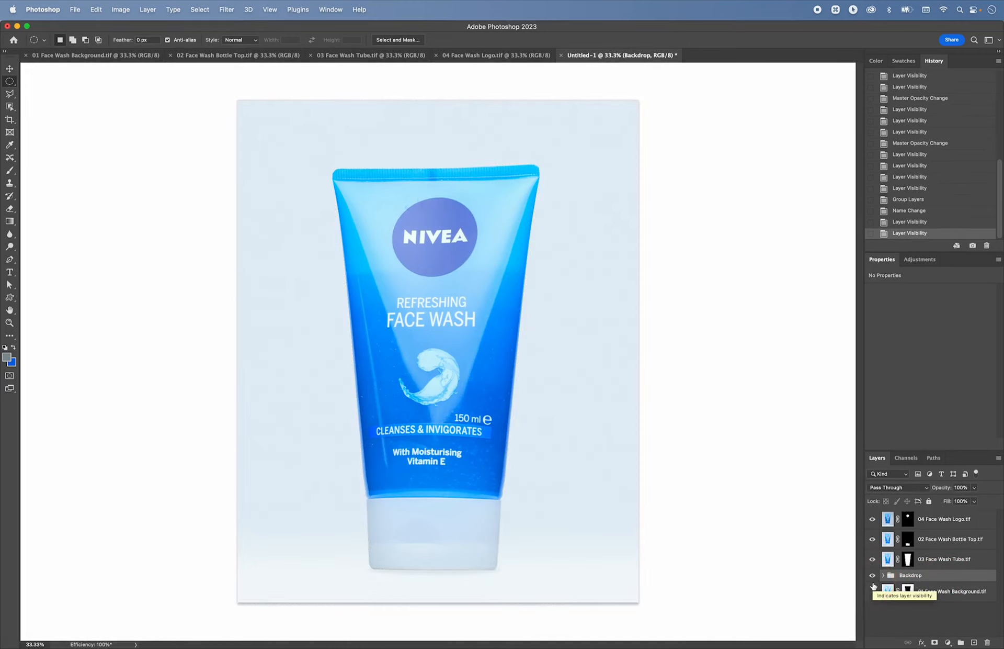
{"action": "left_click", "coordinate": [872, 589]}
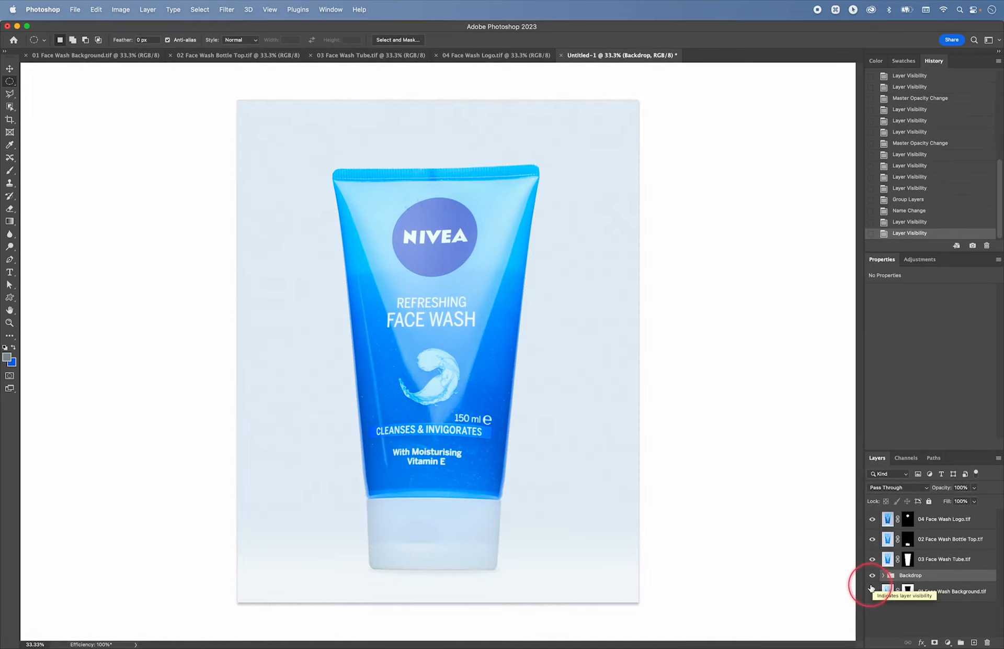
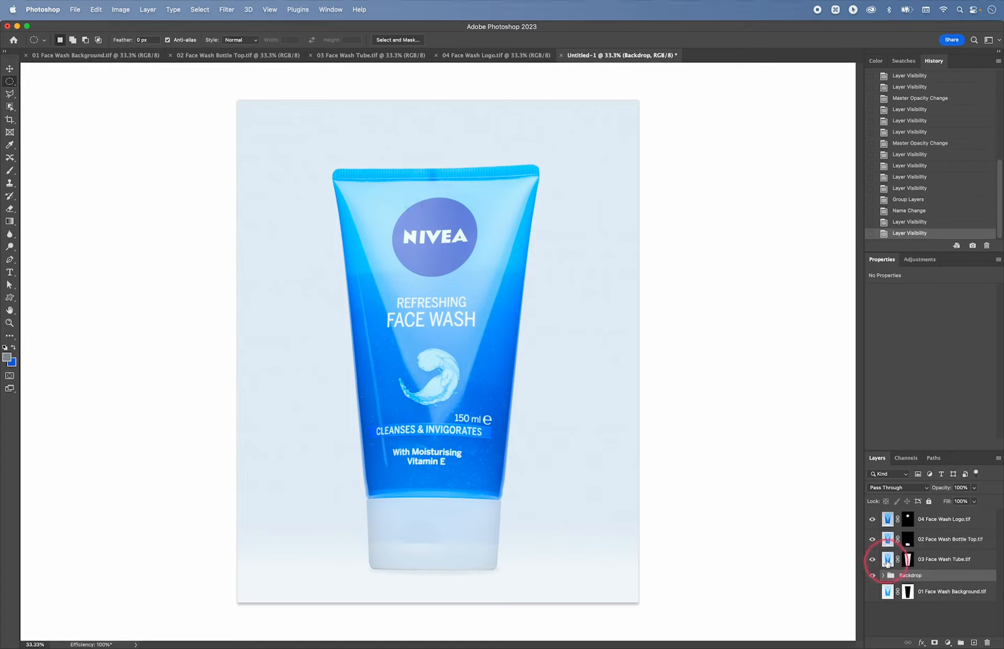
Step: Duplicate the 03 Face Wash Tube.tif layer and name the copy "Splash"
{"action": "left_click", "coordinate": [888, 561]}
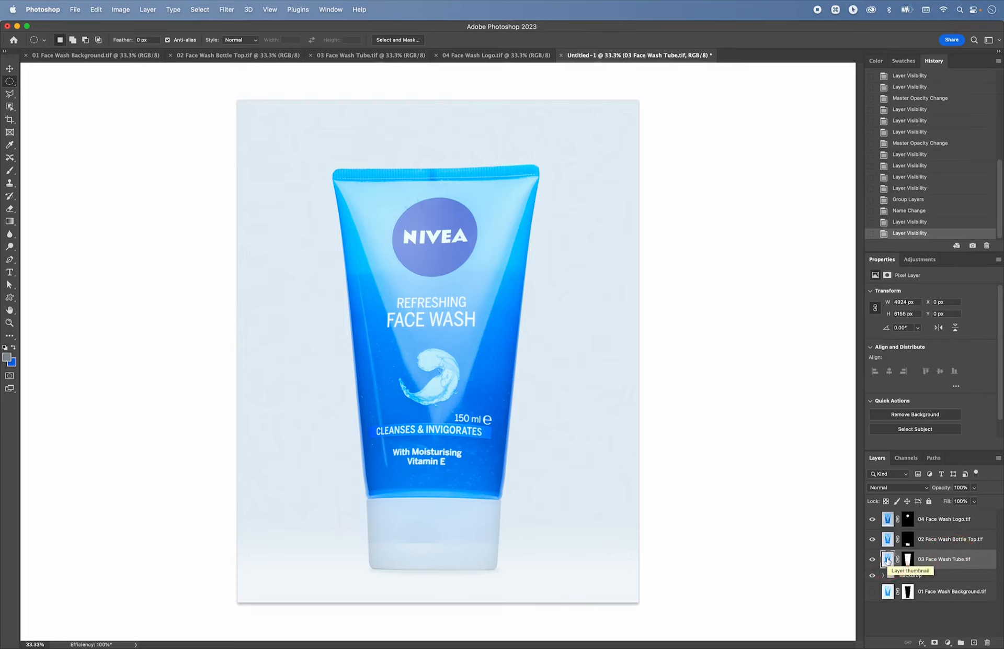
{"action": "key", "text": "super+j"}
{"action": "double_click", "coordinate": [957, 560]}
{"action": "type", "text": "Splash"}
{"action": "key", "text": "Return"}
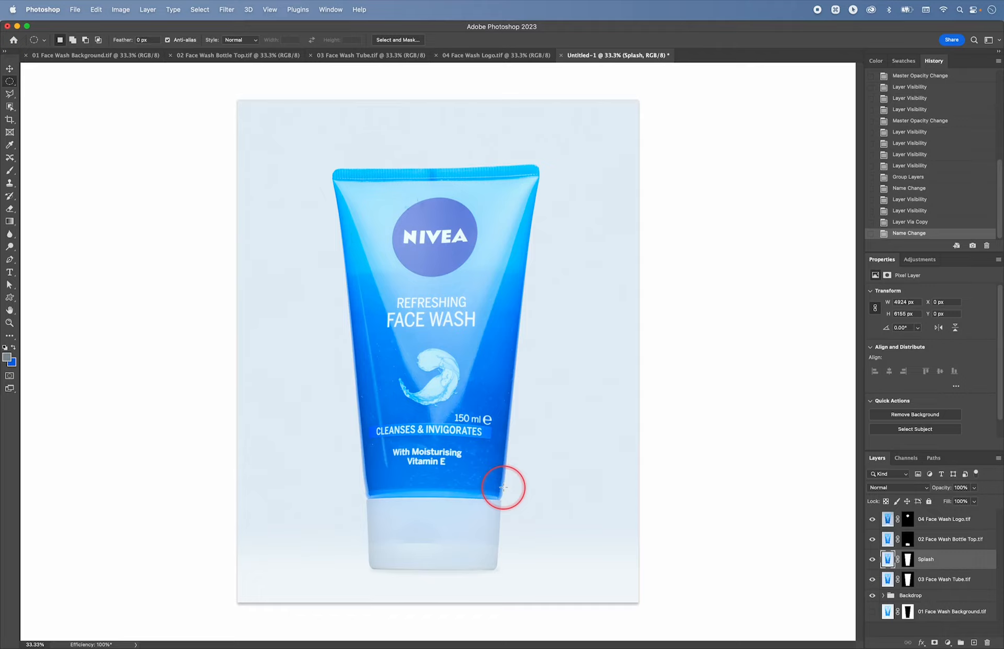
Step: Start a quick mask on the Splash layer and paint the upper-left edge of the splash graphic with the 45 px brush
{"action": "key", "text": "super+equal"}
{"action": "key", "text": "super+equal"}
{"action": "key", "text": "super+equal"}
{"action": "key", "text": "cmd+equal"}
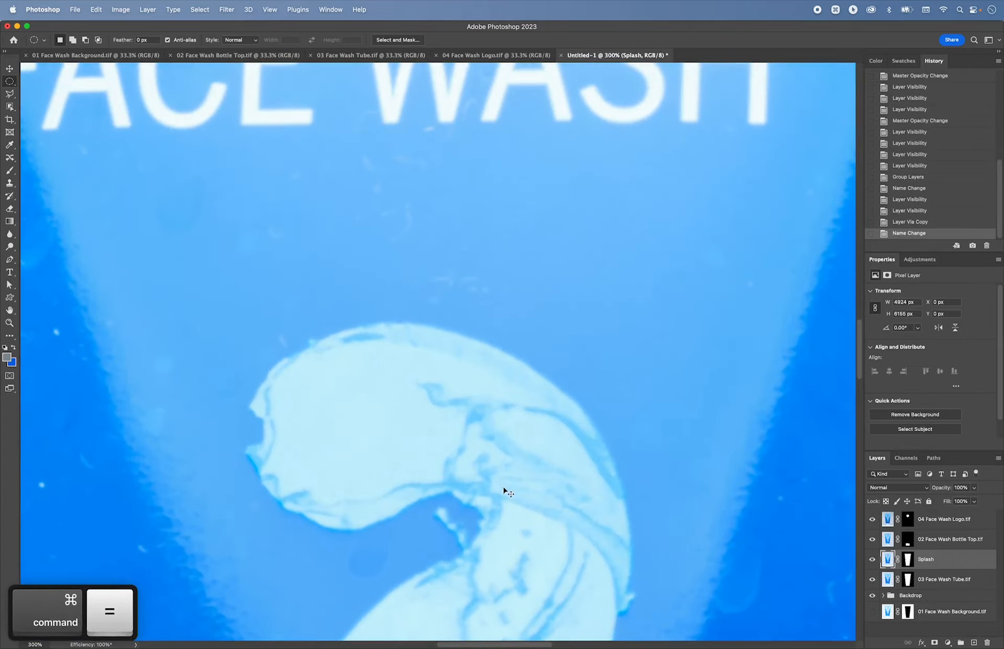
{"action": "key", "text": "space"}
{"action": "left_click_drag", "start_coordinate": [426, 433], "coordinate": [525, 339]}
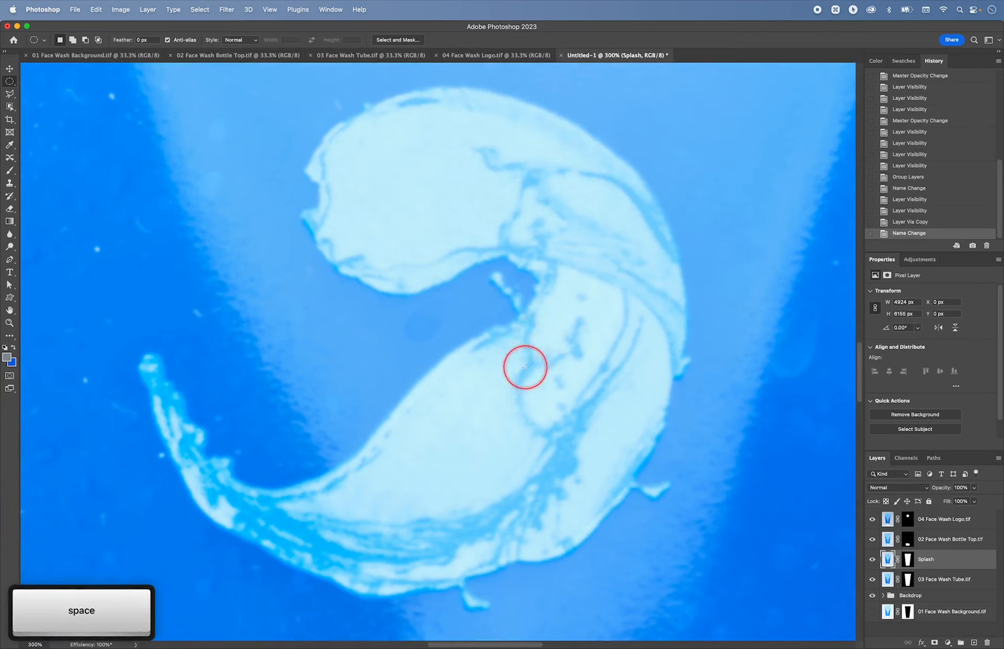
{"action": "key", "text": "q"}
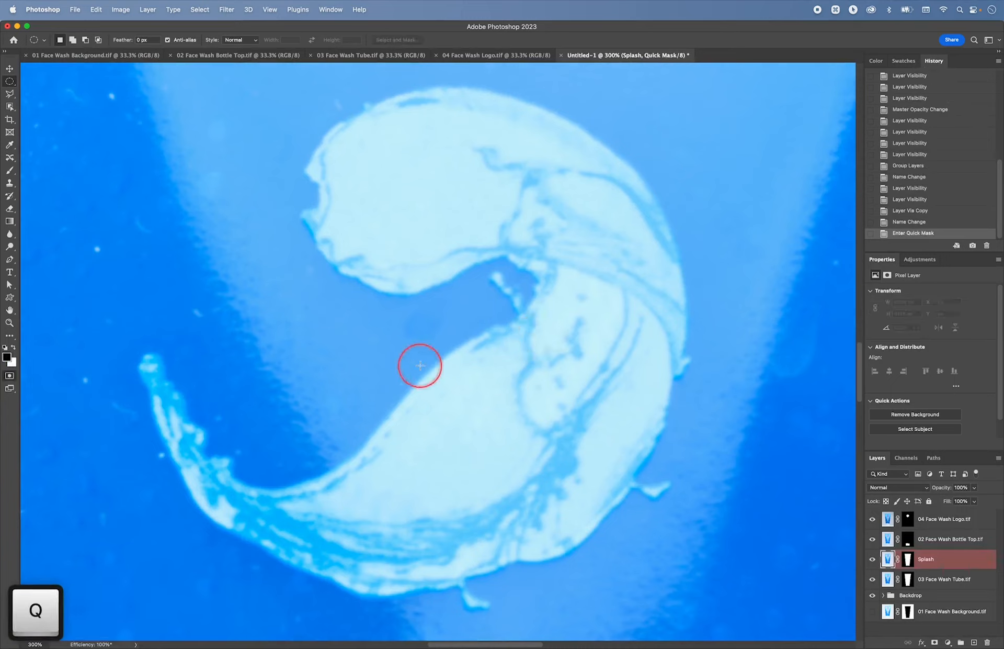
{"action": "key", "text": "b"}
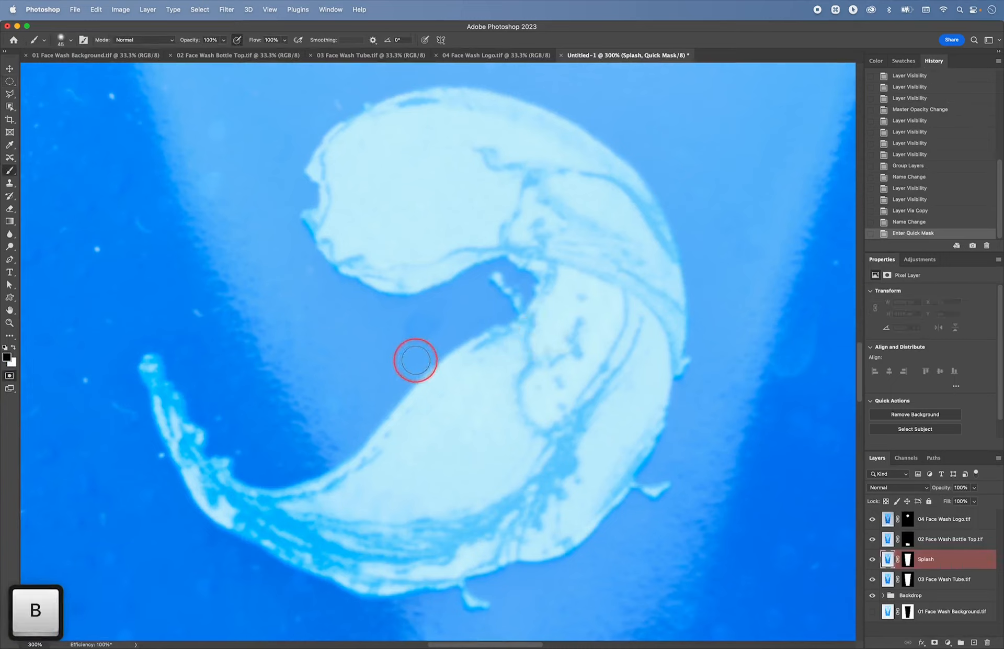
{"action": "mouse_move", "coordinate": [331, 215]}
{"action": "left_mouse_down"}
{"action": "mouse_move", "coordinate": [334, 174]}
{"action": "mouse_move", "coordinate": [324, 171]}
{"action": "mouse_move", "coordinate": [345, 146]}
{"action": "mouse_move", "coordinate": [414, 115]}
{"action": "mouse_move", "coordinate": [346, 139]}
{"action": "mouse_move", "coordinate": [331, 164]}
{"action": "left_mouse_up"}
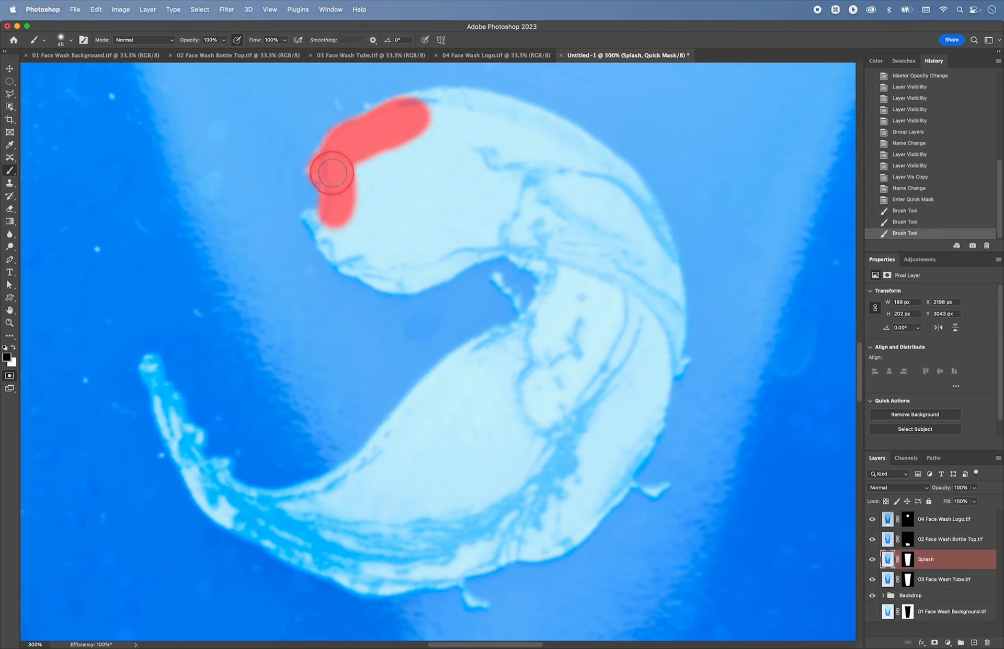
{"action": "left_click", "coordinate": [335, 173]}
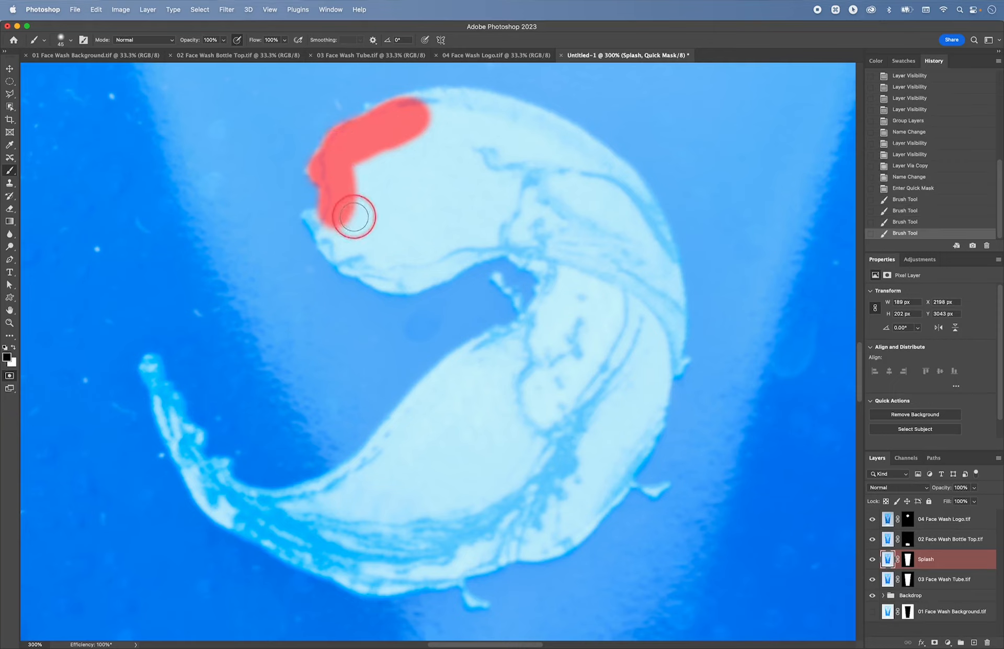
Step: Paint the quick mask along the splash's inner curve, back along its underside and up its lower right edge
{"action": "mouse_move", "coordinate": [343, 217]}
{"action": "left_mouse_down"}
{"action": "mouse_move", "coordinate": [371, 264]}
{"action": "mouse_move", "coordinate": [353, 259]}
{"action": "mouse_move", "coordinate": [388, 275]}
{"action": "mouse_move", "coordinate": [413, 277]}
{"action": "mouse_move", "coordinate": [508, 237]}
{"action": "mouse_move", "coordinate": [578, 272]}
{"action": "left_mouse_up"}
{"action": "mouse_move", "coordinate": [578, 272]}
{"action": "left_mouse_down"}
{"action": "mouse_move", "coordinate": [553, 289]}
{"action": "mouse_move", "coordinate": [526, 342]}
{"action": "mouse_move", "coordinate": [479, 352]}
{"action": "mouse_move", "coordinate": [390, 449]}
{"action": "left_mouse_up"}
{"action": "mouse_move", "coordinate": [435, 391]}
{"action": "left_mouse_down"}
{"action": "mouse_move", "coordinate": [381, 459]}
{"action": "mouse_move", "coordinate": [387, 447]}
{"action": "mouse_move", "coordinate": [410, 417]}
{"action": "mouse_move", "coordinate": [381, 473]}
{"action": "mouse_move", "coordinate": [318, 505]}
{"action": "mouse_move", "coordinate": [368, 469]}
{"action": "mouse_move", "coordinate": [310, 500]}
{"action": "mouse_move", "coordinate": [233, 503]}
{"action": "left_mouse_up"}
{"action": "mouse_move", "coordinate": [233, 503]}
{"action": "left_mouse_down"}
{"action": "mouse_move", "coordinate": [238, 515]}
{"action": "mouse_move", "coordinate": [361, 570]}
{"action": "mouse_move", "coordinate": [450, 565]}
{"action": "mouse_move", "coordinate": [572, 523]}
{"action": "mouse_move", "coordinate": [628, 442]}
{"action": "mouse_move", "coordinate": [629, 414]}
{"action": "mouse_move", "coordinate": [594, 464]}
{"action": "mouse_move", "coordinate": [652, 348]}
{"action": "mouse_move", "coordinate": [646, 406]}
{"action": "left_mouse_up"}
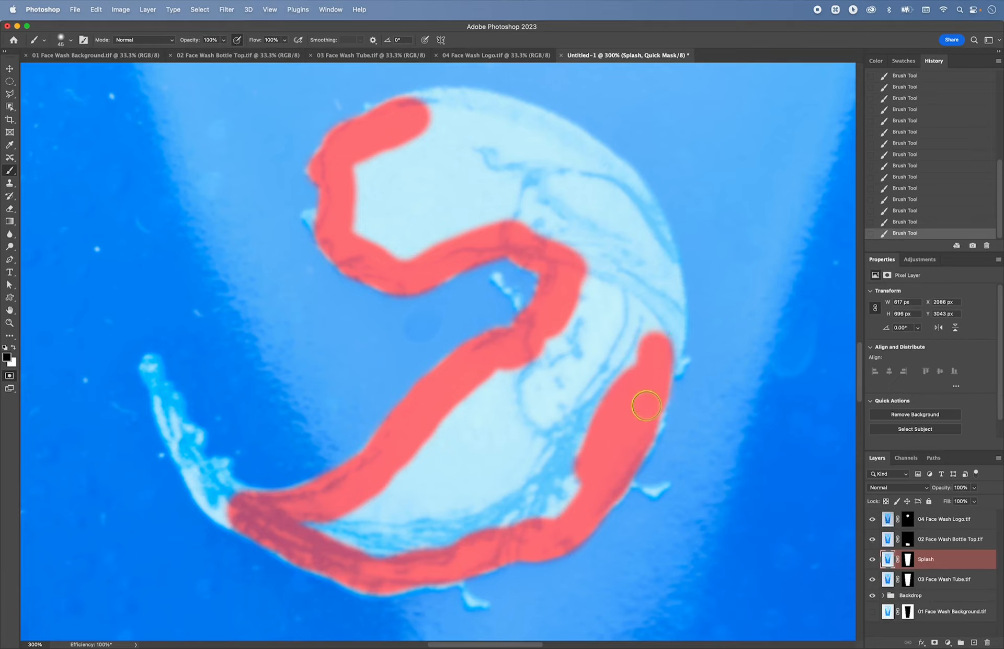
Step: Extend the quick mask up the splash's right edge and across its top, and fill in the rounded head
{"action": "key", "text": "space"}
{"action": "left_click_drag", "start_coordinate": [641, 337], "coordinate": [571, 442]}
{"action": "mouse_move", "coordinate": [568, 321]}
{"action": "left_mouse_down"}
{"action": "mouse_move", "coordinate": [583, 344]}
{"action": "mouse_move", "coordinate": [590, 399]}
{"action": "mouse_move", "coordinate": [583, 386]}
{"action": "left_mouse_up"}
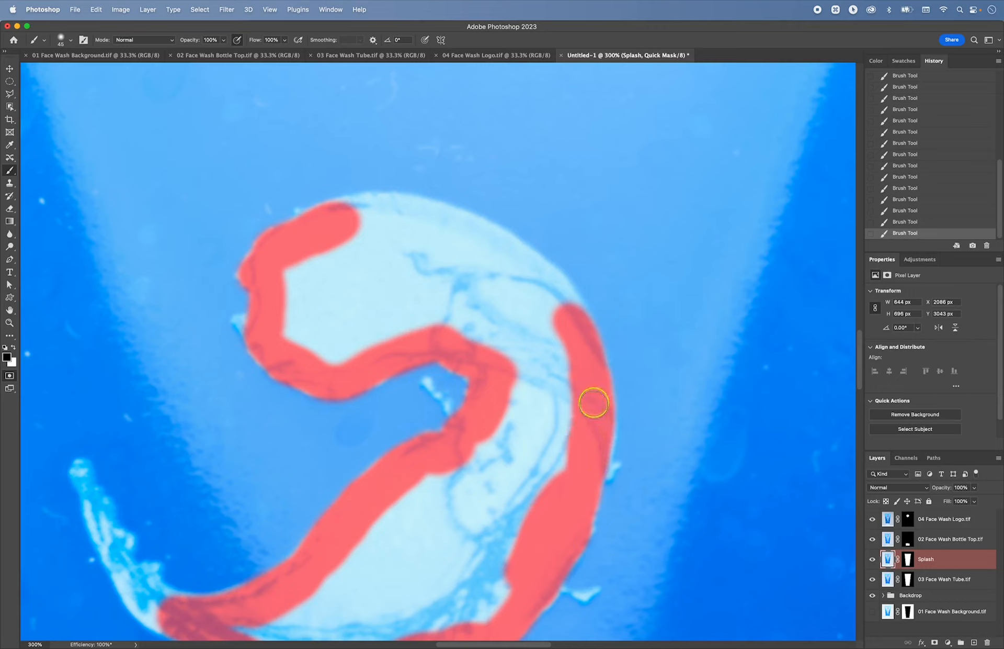
{"action": "mouse_move", "coordinate": [574, 502]}
{"action": "left_mouse_down"}
{"action": "mouse_move", "coordinate": [562, 327]}
{"action": "mouse_move", "coordinate": [525, 267]}
{"action": "mouse_move", "coordinate": [563, 307]}
{"action": "mouse_move", "coordinate": [567, 316]}
{"action": "mouse_move", "coordinate": [523, 268]}
{"action": "mouse_move", "coordinate": [450, 233]}
{"action": "mouse_move", "coordinate": [506, 253]}
{"action": "mouse_move", "coordinate": [459, 229]}
{"action": "mouse_move", "coordinate": [423, 222]}
{"action": "mouse_move", "coordinate": [402, 233]}
{"action": "left_mouse_up"}
{"action": "left_click_drag", "start_coordinate": [337, 218], "coordinate": [351, 211]}
{"action": "mouse_move", "coordinate": [301, 237]}
{"action": "left_mouse_down"}
{"action": "mouse_move", "coordinate": [404, 214]}
{"action": "mouse_move", "coordinate": [464, 231]}
{"action": "left_mouse_up"}
{"action": "mouse_move", "coordinate": [377, 213]}
{"action": "left_mouse_down"}
{"action": "mouse_move", "coordinate": [298, 274]}
{"action": "mouse_move", "coordinate": [299, 348]}
{"action": "mouse_move", "coordinate": [342, 370]}
{"action": "mouse_move", "coordinate": [426, 315]}
{"action": "mouse_move", "coordinate": [309, 302]}
{"action": "mouse_move", "coordinate": [304, 318]}
{"action": "mouse_move", "coordinate": [340, 317]}
{"action": "mouse_move", "coordinate": [414, 291]}
{"action": "mouse_move", "coordinate": [364, 244]}
{"action": "mouse_move", "coordinate": [431, 229]}
{"action": "mouse_move", "coordinate": [470, 261]}
{"action": "mouse_move", "coordinate": [404, 265]}
{"action": "mouse_move", "coordinate": [530, 365]}
{"action": "mouse_move", "coordinate": [461, 332]}
{"action": "mouse_move", "coordinate": [523, 416]}
{"action": "mouse_move", "coordinate": [486, 296]}
{"action": "mouse_move", "coordinate": [511, 294]}
{"action": "mouse_move", "coordinate": [554, 402]}
{"action": "mouse_move", "coordinate": [546, 461]}
{"action": "left_mouse_up"}
Step: Fill the remaining unpainted interior of the splash's lower body in the quick mask
{"action": "key", "text": "space"}
{"action": "left_click_drag", "start_coordinate": [549, 457], "coordinate": [559, 290]}
{"action": "left_click_drag", "start_coordinate": [539, 327], "coordinate": [529, 370]}
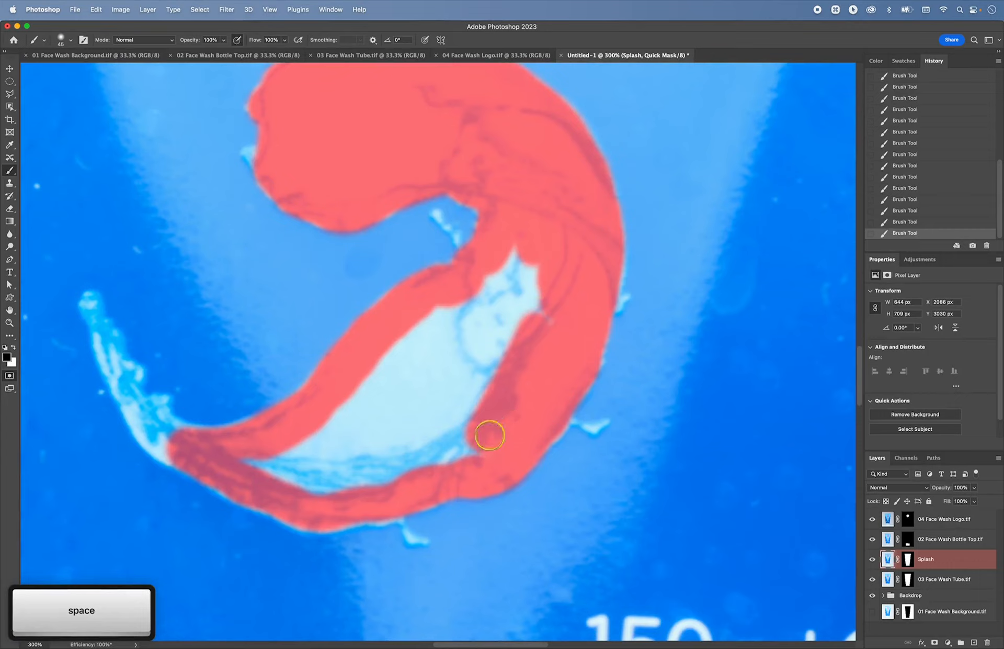
{"action": "mouse_move", "coordinate": [490, 435]}
{"action": "left_mouse_down"}
{"action": "mouse_move", "coordinate": [533, 284]}
{"action": "mouse_move", "coordinate": [506, 251]}
{"action": "mouse_move", "coordinate": [428, 327]}
{"action": "mouse_move", "coordinate": [480, 392]}
{"action": "mouse_move", "coordinate": [460, 447]}
{"action": "mouse_move", "coordinate": [321, 480]}
{"action": "mouse_move", "coordinate": [253, 460]}
{"action": "mouse_move", "coordinate": [389, 348]}
{"action": "mouse_move", "coordinate": [441, 419]}
{"action": "mouse_move", "coordinate": [292, 462]}
{"action": "mouse_move", "coordinate": [435, 316]}
{"action": "mouse_move", "coordinate": [683, 318]}
{"action": "left_mouse_up"}
Step: Reduce the brush to 10 px and paint the splash's thin, ragged tail into the quick mask
{"action": "key", "text": "super+equal"}
{"action": "key", "text": "super+equal"}
{"action": "key", "text": "super+equal"}
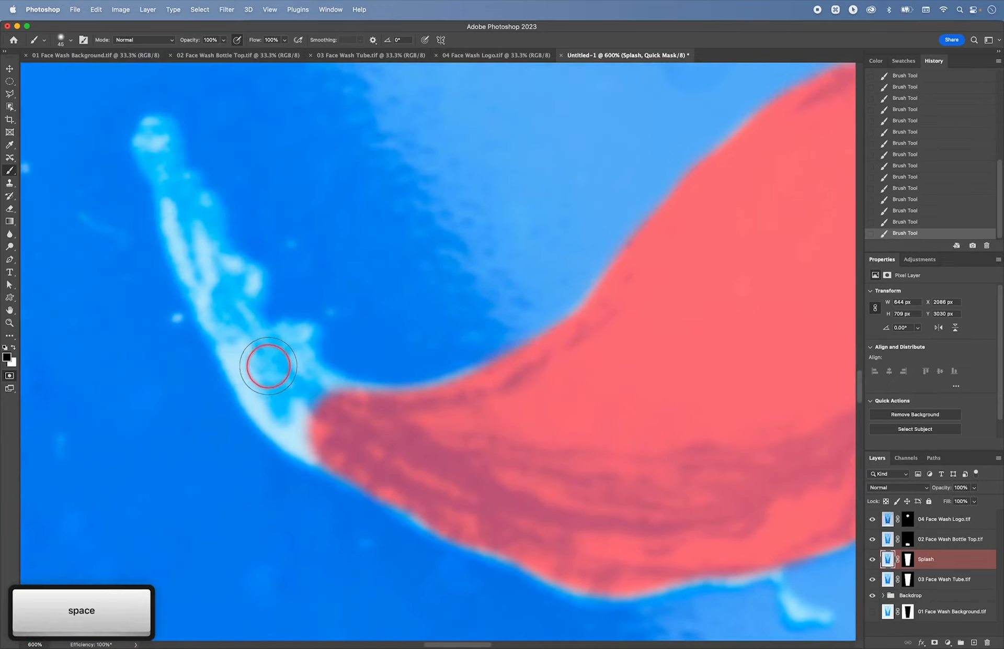
{"action": "key", "text": "bracketleft"}
{"action": "key", "text": "bracketleft"}
{"action": "key", "text": "bracketleft"}
{"action": "key", "text": "bracketleft"}
{"action": "mouse_move", "coordinate": [250, 371]}
{"action": "left_mouse_down"}
{"action": "mouse_move", "coordinate": [276, 428]}
{"action": "mouse_move", "coordinate": [266, 422]}
{"action": "mouse_move", "coordinate": [298, 444]}
{"action": "mouse_move", "coordinate": [285, 439]}
{"action": "mouse_move", "coordinate": [323, 457]}
{"action": "mouse_move", "coordinate": [298, 448]}
{"action": "mouse_move", "coordinate": [318, 452]}
{"action": "mouse_move", "coordinate": [247, 379]}
{"action": "mouse_move", "coordinate": [248, 394]}
{"action": "mouse_move", "coordinate": [185, 270]}
{"action": "mouse_move", "coordinate": [204, 297]}
{"action": "mouse_move", "coordinate": [143, 142]}
{"action": "mouse_move", "coordinate": [170, 194]}
{"action": "mouse_move", "coordinate": [187, 288]}
{"action": "mouse_move", "coordinate": [237, 385]}
{"action": "mouse_move", "coordinate": [263, 385]}
{"action": "left_mouse_up"}
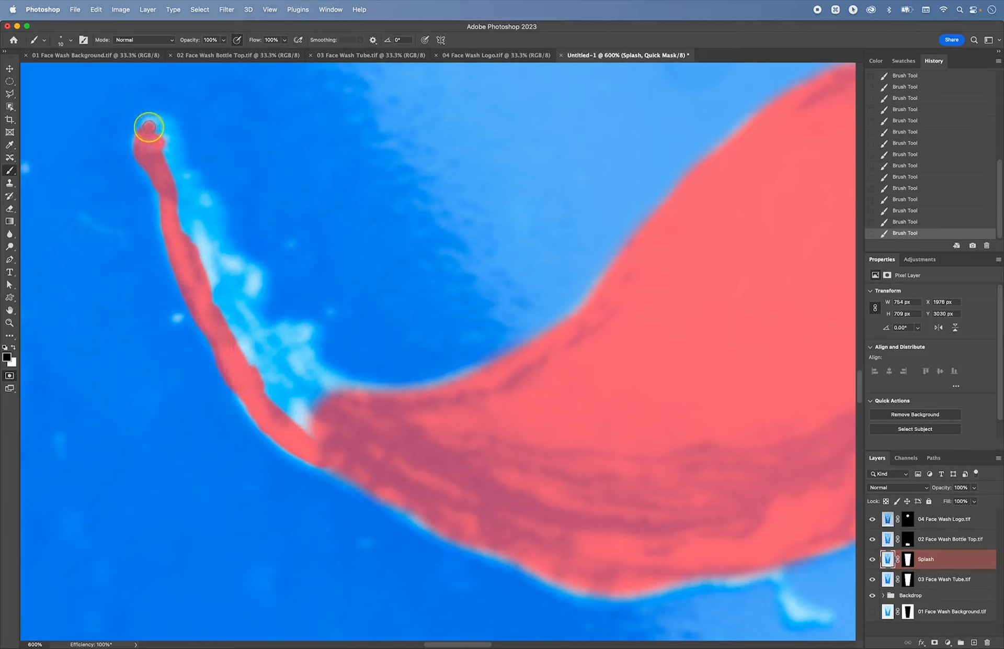
{"action": "mouse_move", "coordinate": [163, 123]}
{"action": "left_mouse_down"}
{"action": "mouse_move", "coordinate": [175, 163]}
{"action": "mouse_move", "coordinate": [158, 130]}
{"action": "mouse_move", "coordinate": [168, 168]}
{"action": "mouse_move", "coordinate": [212, 205]}
{"action": "mouse_move", "coordinate": [214, 255]}
{"action": "mouse_move", "coordinate": [205, 216]}
{"action": "mouse_move", "coordinate": [194, 243]}
{"action": "mouse_move", "coordinate": [188, 204]}
{"action": "left_mouse_up"}
{"action": "mouse_move", "coordinate": [216, 252]}
{"action": "left_mouse_down"}
{"action": "mouse_move", "coordinate": [253, 298]}
{"action": "mouse_move", "coordinate": [246, 324]}
{"action": "mouse_move", "coordinate": [272, 349]}
{"action": "mouse_move", "coordinate": [276, 330]}
{"action": "mouse_move", "coordinate": [307, 332]}
{"action": "mouse_move", "coordinate": [332, 377]}
{"action": "mouse_move", "coordinate": [354, 392]}
{"action": "mouse_move", "coordinate": [354, 411]}
{"action": "mouse_move", "coordinate": [294, 351]}
{"action": "mouse_move", "coordinate": [311, 391]}
{"action": "mouse_move", "coordinate": [307, 421]}
{"action": "mouse_move", "coordinate": [274, 403]}
{"action": "mouse_move", "coordinate": [208, 284]}
{"action": "mouse_move", "coordinate": [220, 287]}
{"action": "mouse_move", "coordinate": [213, 260]}
{"action": "mouse_move", "coordinate": [237, 308]}
{"action": "left_mouse_up"}
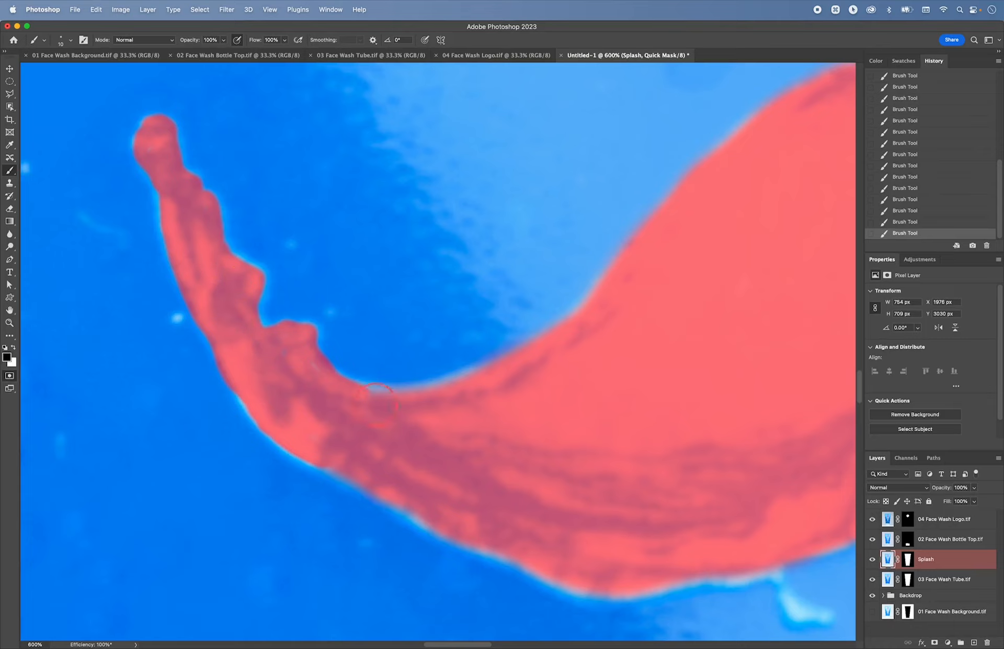
Step: Paint the small drips below the splash's underside and off its lower right edge into the quick mask
{"action": "key", "text": "space"}
{"action": "left_click_drag", "start_coordinate": [652, 387], "coordinate": [319, 345]}
{"action": "mouse_move", "coordinate": [384, 537]}
{"action": "left_mouse_down"}
{"action": "mouse_move", "coordinate": [426, 533]}
{"action": "mouse_move", "coordinate": [446, 543]}
{"action": "mouse_move", "coordinate": [461, 570]}
{"action": "left_mouse_up"}
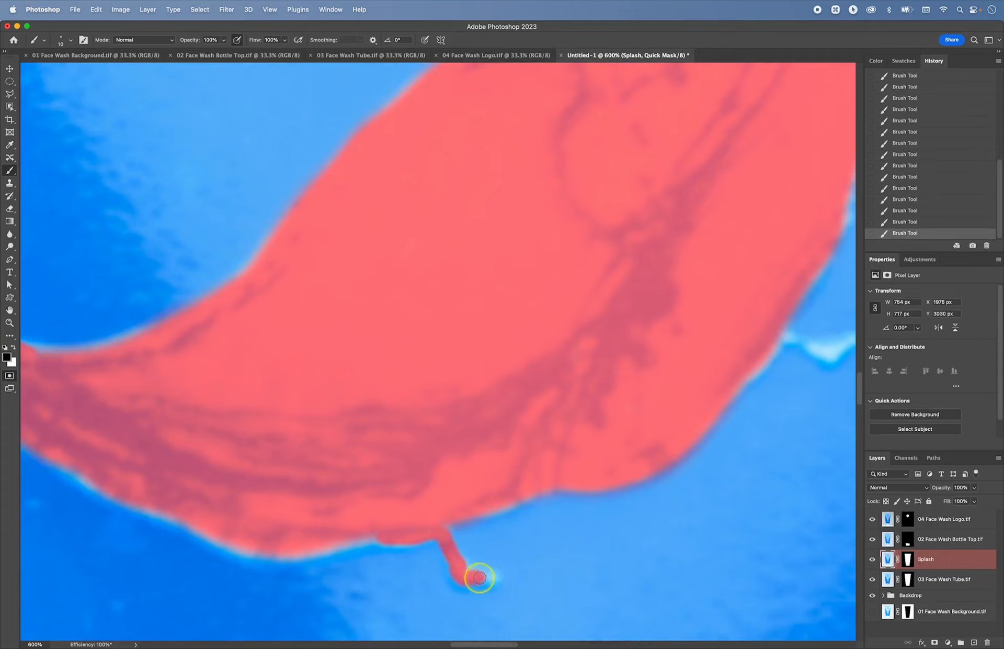
{"action": "key", "text": "space"}
{"action": "left_click_drag", "start_coordinate": [444, 471], "coordinate": [219, 488]}
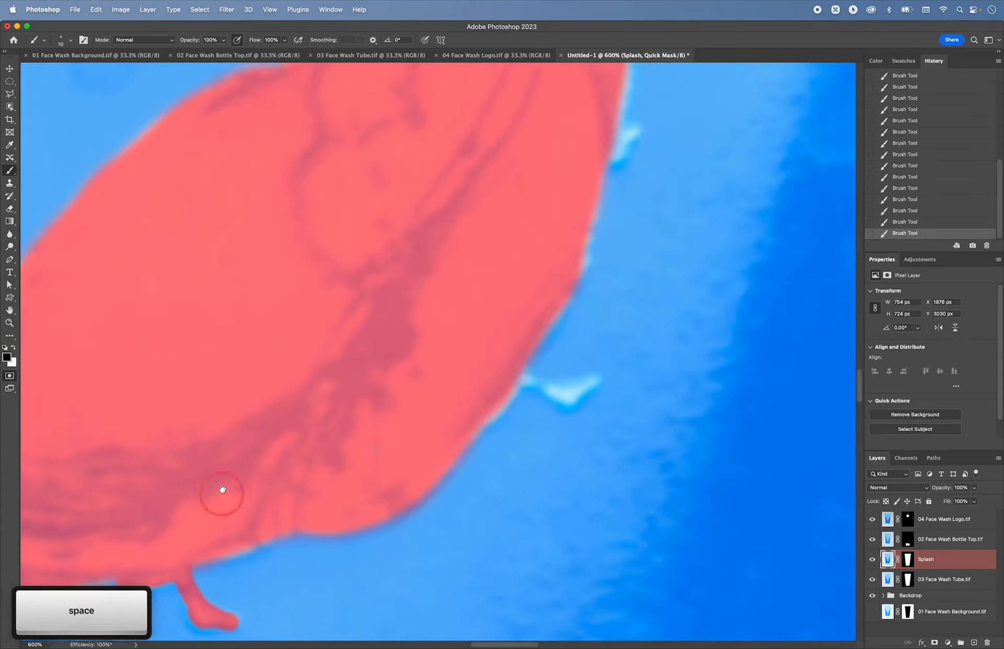
{"action": "left_click", "coordinate": [534, 383]}
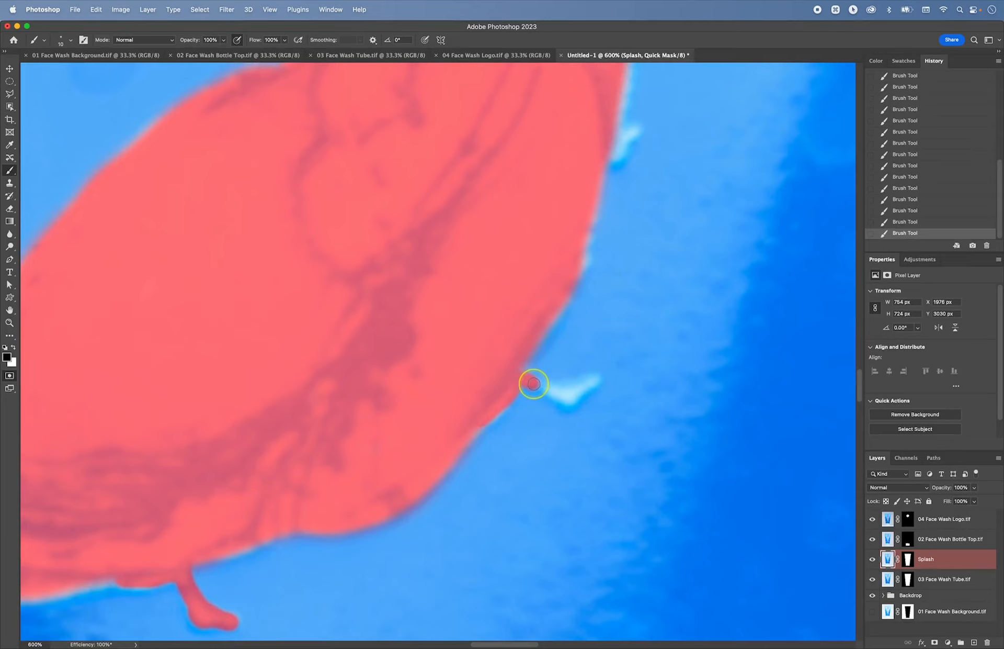
{"action": "left_click_drag", "start_coordinate": [594, 383], "coordinate": [557, 392]}
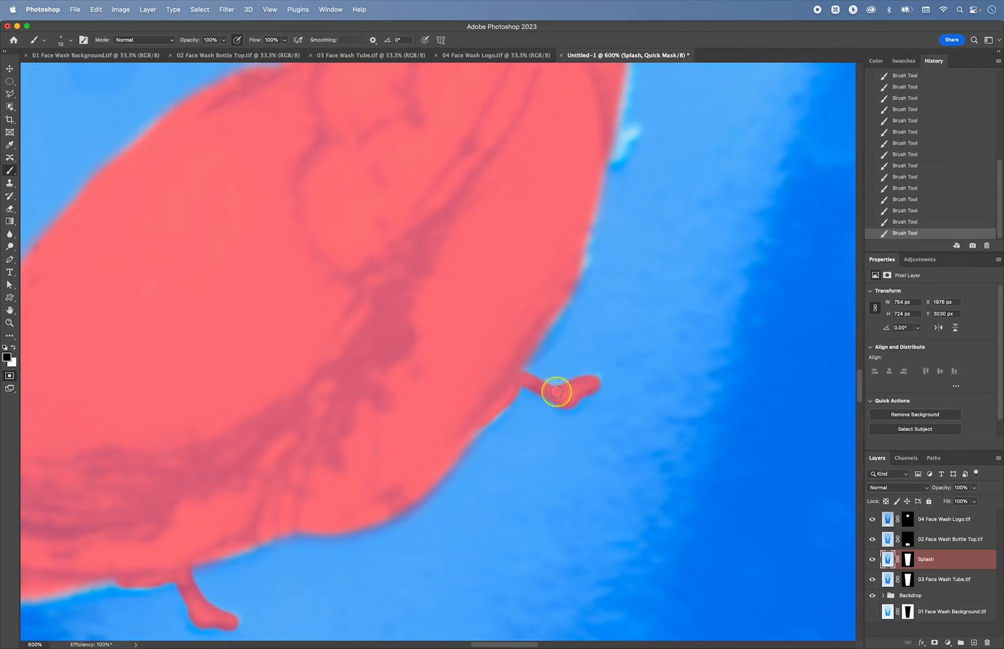
Step: Add the small bumps and droplet along the splash's right edge to the quick mask
{"action": "key", "text": "space"}
{"action": "left_click_drag", "start_coordinate": [580, 244], "coordinate": [459, 356]}
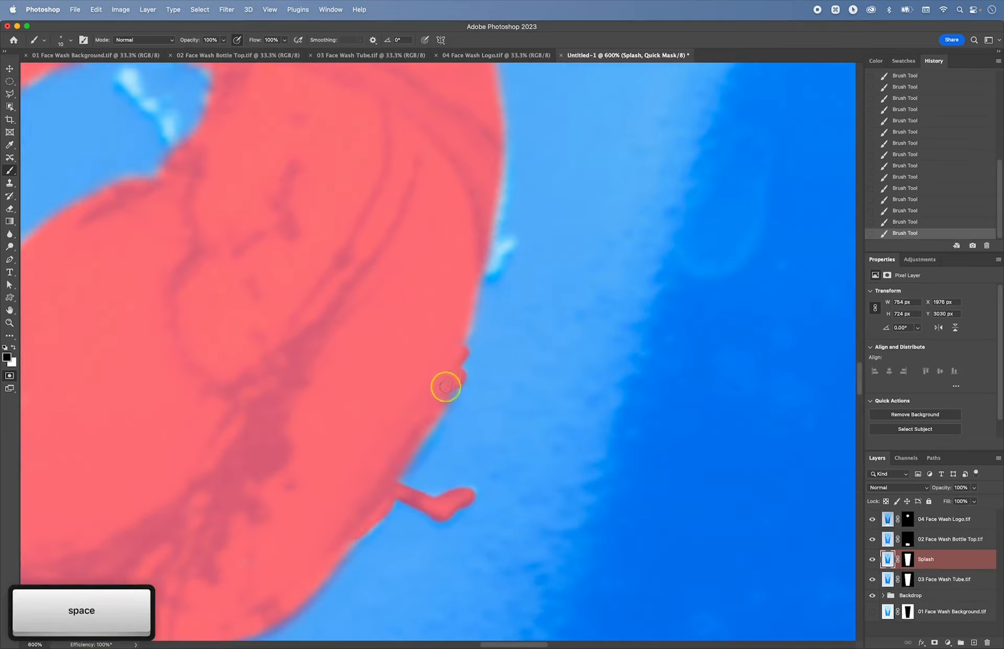
{"action": "key", "text": "space"}
{"action": "mouse_move", "coordinate": [491, 230]}
{"action": "left_mouse_down"}
{"action": "mouse_move", "coordinate": [433, 302]}
{"action": "mouse_move", "coordinate": [455, 318]}
{"action": "mouse_move", "coordinate": [427, 356]}
{"action": "left_mouse_up"}
{"action": "mouse_move", "coordinate": [444, 241]}
{"action": "left_mouse_down"}
{"action": "mouse_move", "coordinate": [442, 296]}
{"action": "mouse_move", "coordinate": [491, 447]}
{"action": "left_mouse_up"}
Step: Paint the thin drip inside the splash's curve into the quick mask and refine the inner edge beside it
{"action": "key", "text": "space"}
{"action": "left_click_drag", "start_coordinate": [327, 320], "coordinate": [496, 221]}
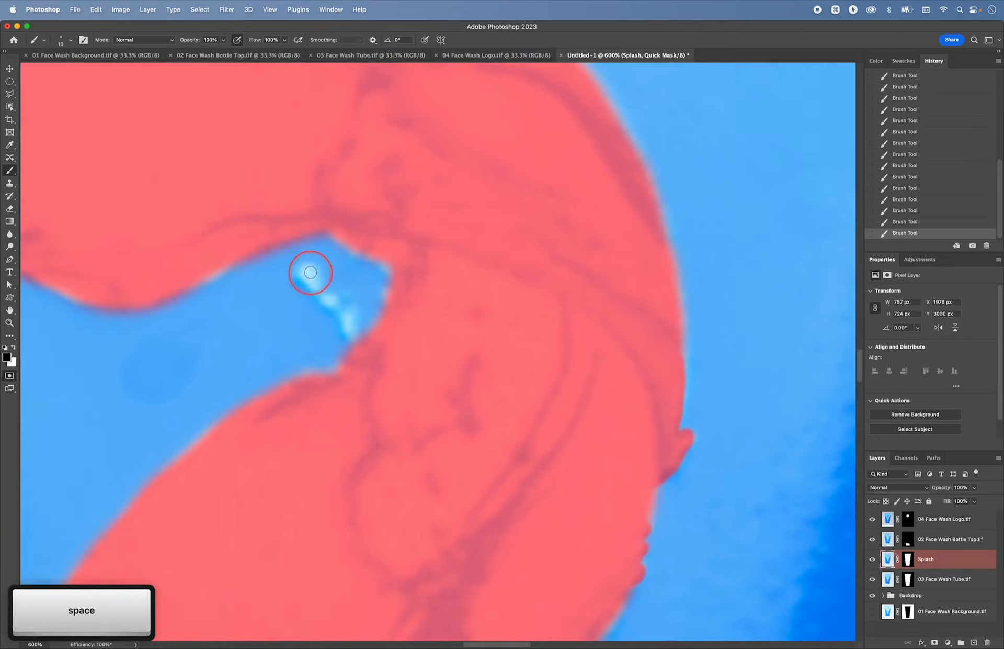
{"action": "mouse_move", "coordinate": [308, 273]}
{"action": "left_mouse_down"}
{"action": "mouse_move", "coordinate": [361, 353]}
{"action": "mouse_move", "coordinate": [349, 310]}
{"action": "left_mouse_up"}
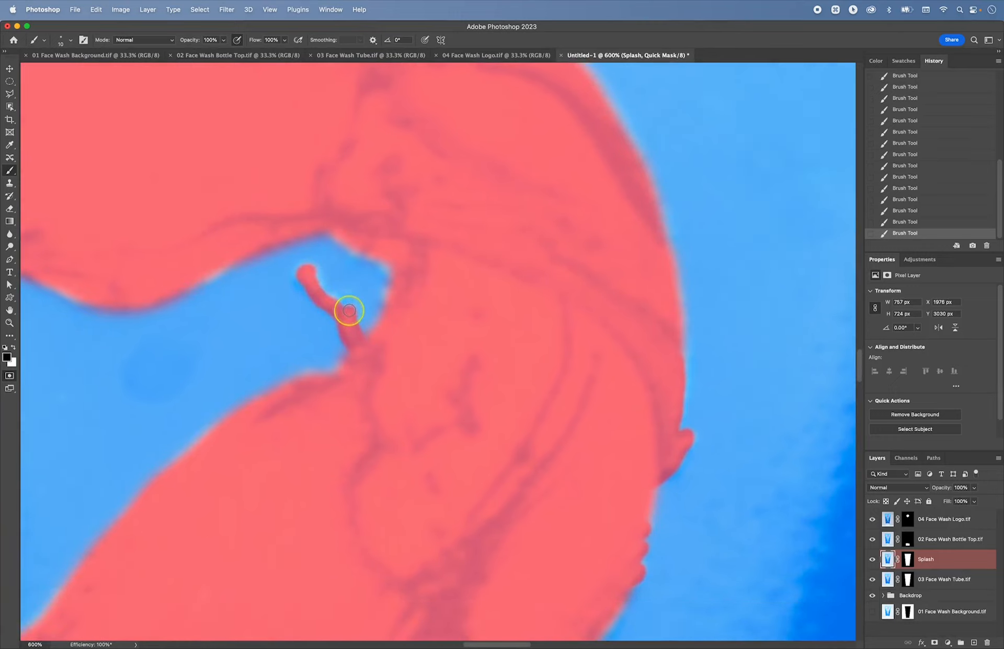
{"action": "left_click_drag", "start_coordinate": [307, 268], "coordinate": [304, 268]}
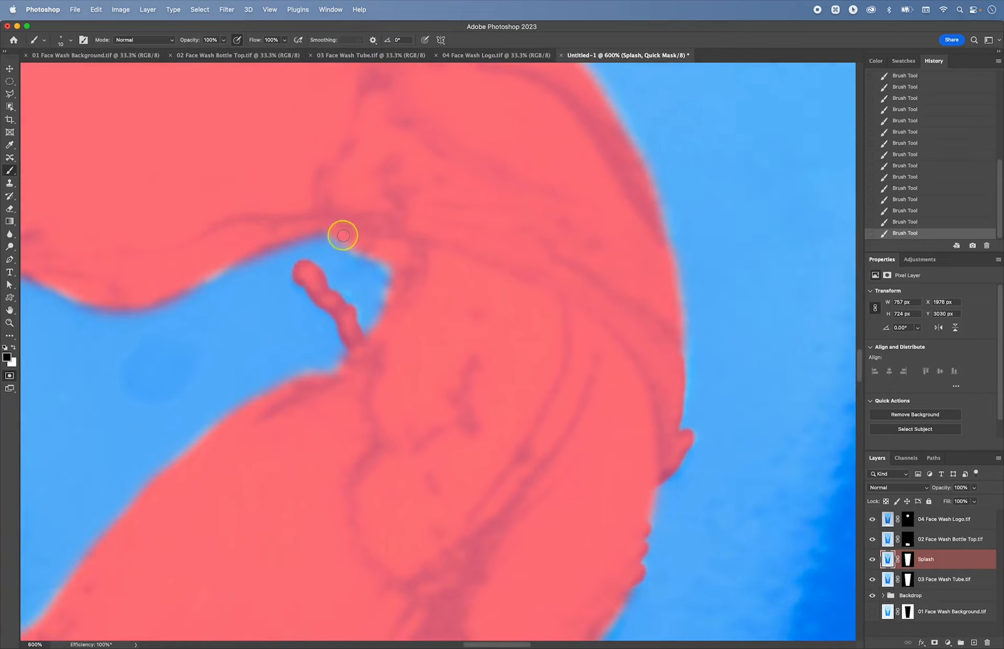
{"action": "left_click_drag", "start_coordinate": [343, 236], "coordinate": [377, 258]}
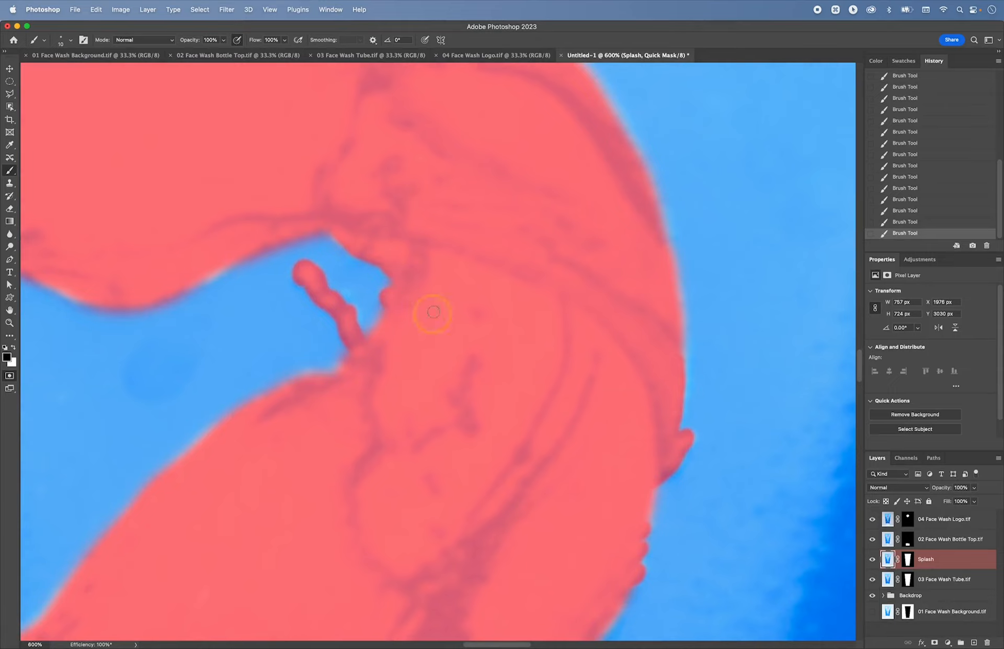
Step: Refine the quick mask along the splash head's left and lower edges, including the left tip and the speck on top
{"action": "left_click_drag", "start_coordinate": [235, 249], "coordinate": [431, 494]}
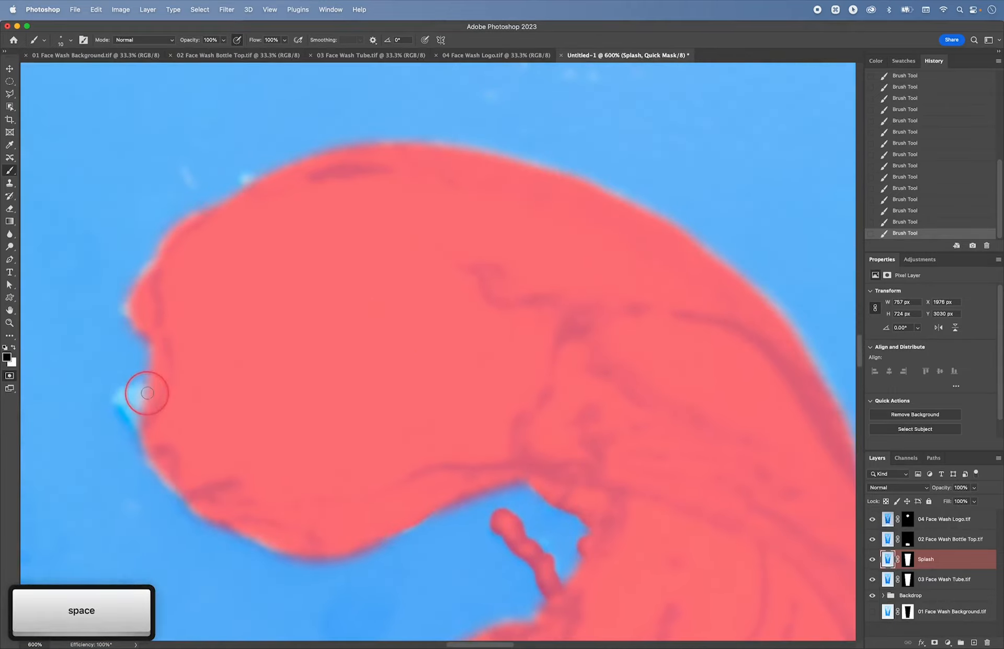
{"action": "mouse_move", "coordinate": [146, 392]}
{"action": "left_mouse_down"}
{"action": "mouse_move", "coordinate": [124, 403]}
{"action": "mouse_move", "coordinate": [151, 432]}
{"action": "mouse_move", "coordinate": [135, 403]}
{"action": "left_mouse_up"}
{"action": "mouse_move", "coordinate": [173, 457]}
{"action": "left_mouse_down"}
{"action": "mouse_move", "coordinate": [152, 460]}
{"action": "mouse_move", "coordinate": [173, 481]}
{"action": "left_mouse_up"}
{"action": "left_click_drag", "start_coordinate": [254, 527], "coordinate": [288, 546]}
{"action": "left_click_drag", "start_coordinate": [176, 388], "coordinate": [281, 480]}
{"action": "mouse_move", "coordinate": [242, 403]}
{"action": "left_mouse_down"}
{"action": "mouse_move", "coordinate": [295, 316]}
{"action": "mouse_move", "coordinate": [265, 355]}
{"action": "left_mouse_up"}
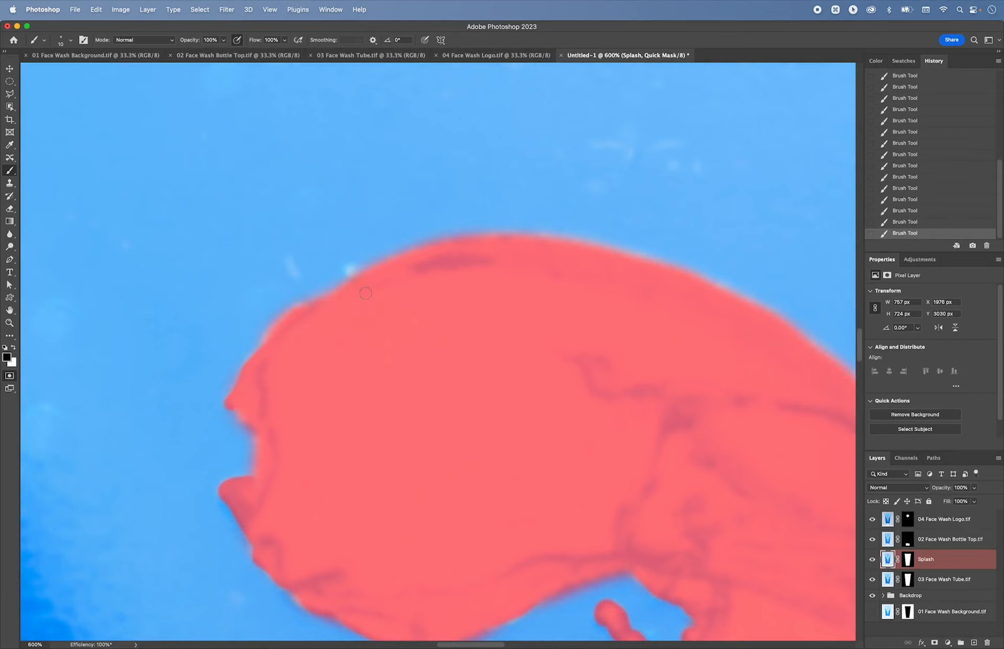
{"action": "left_click_drag", "start_coordinate": [366, 293], "coordinate": [353, 273]}
Step: Convert the quick mask to a selection and invert it to cover everything outside the splash
{"action": "key", "text": "super+0"}
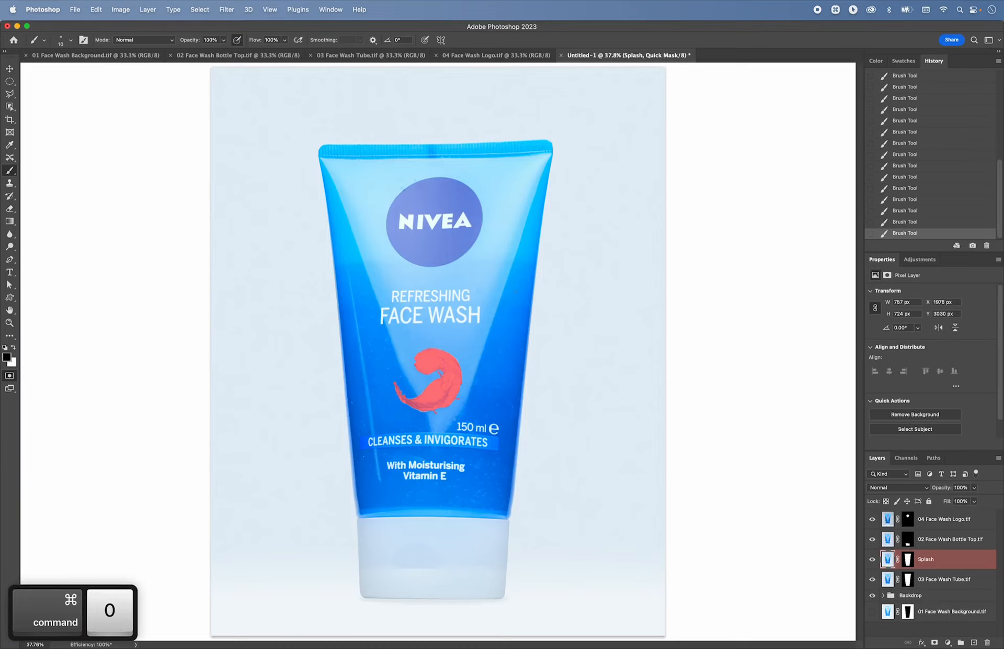
{"action": "key", "text": "q"}
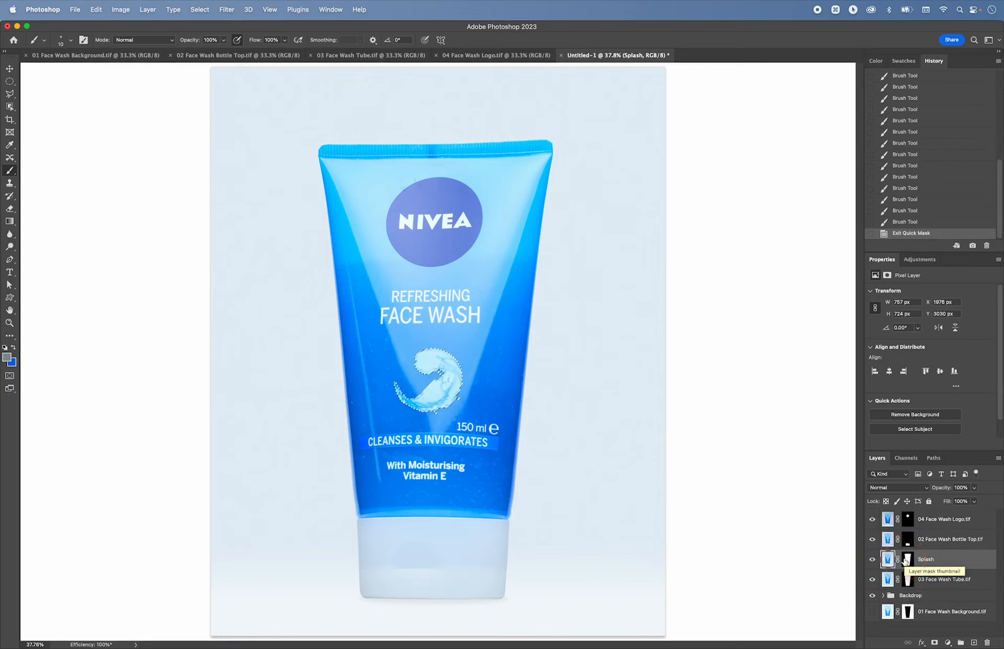
{"action": "key", "text": "shift+super+i"}
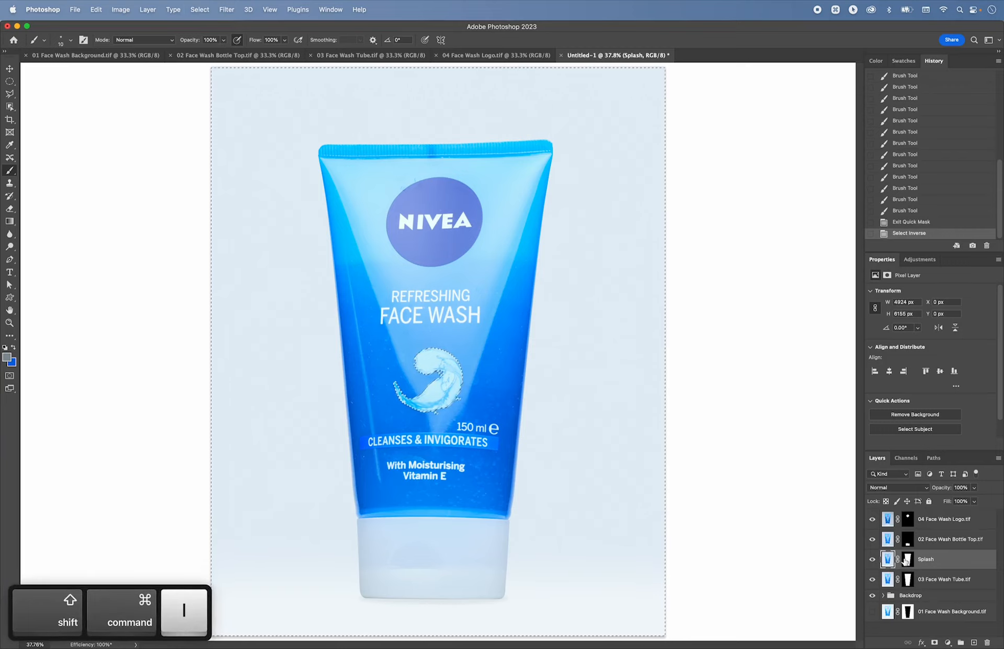
Step: Fill the selected area of the Splash layer's mask with black and show that layer alone
{"action": "left_click", "coordinate": [907, 560]}
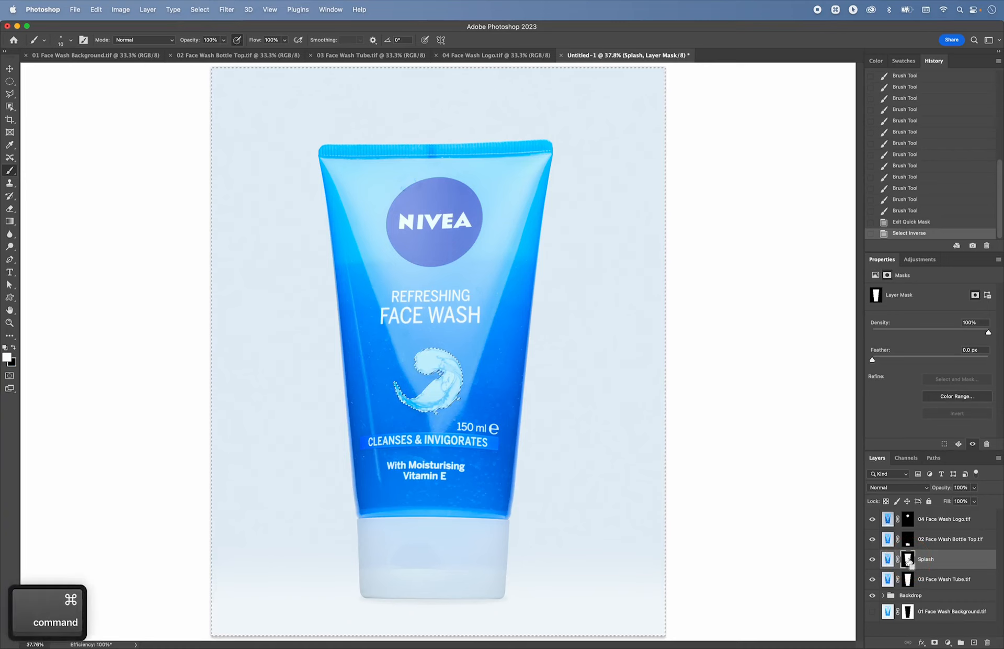
{"action": "key", "text": "super+BackSpace"}
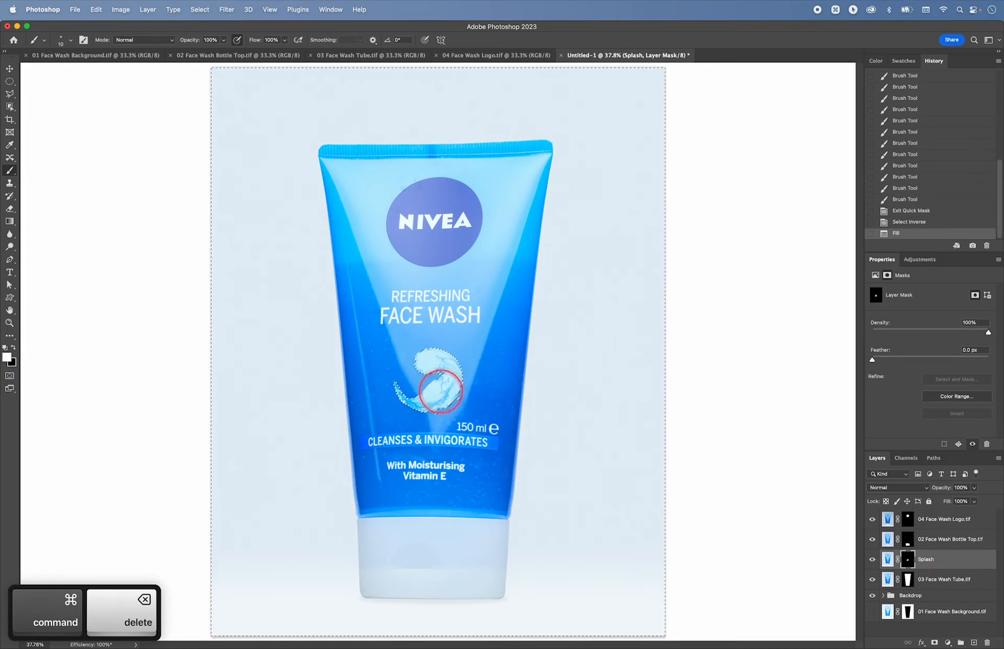
{"action": "left_click", "coordinate": [872, 560], "text": "alt"}
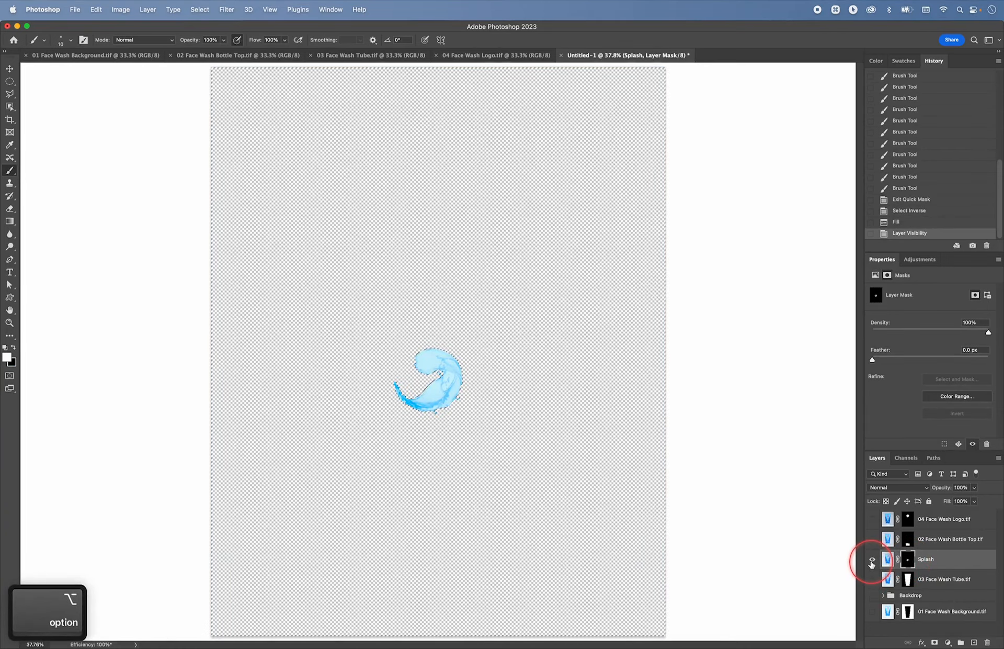
Step: Show all the other composite layers again and clear the selection around the splash
{"action": "left_click", "coordinate": [872, 560], "text": "alt"}
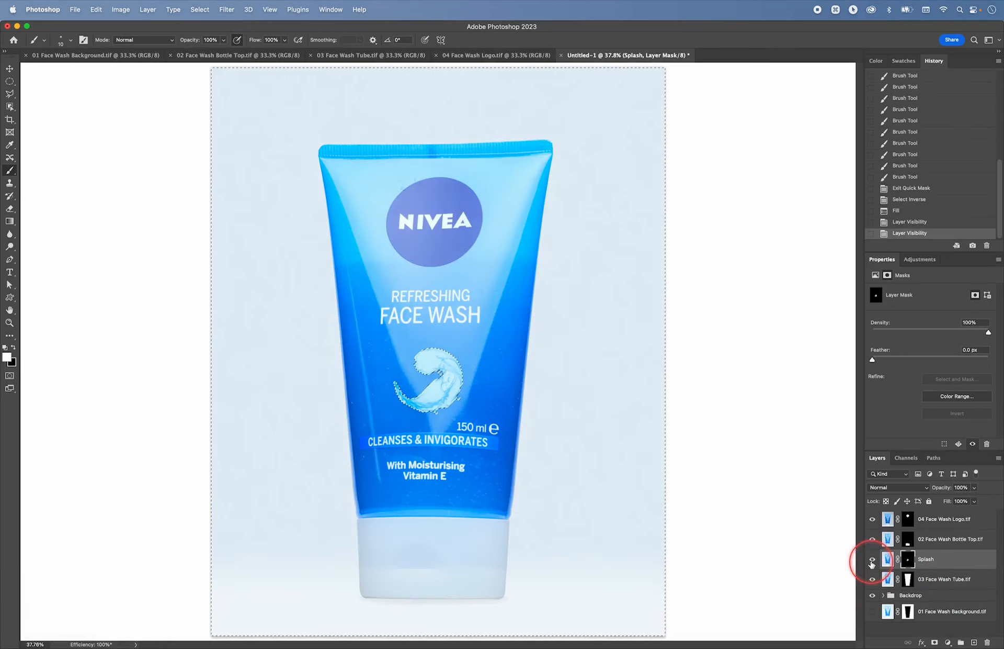
{"action": "key", "text": "super+d"}
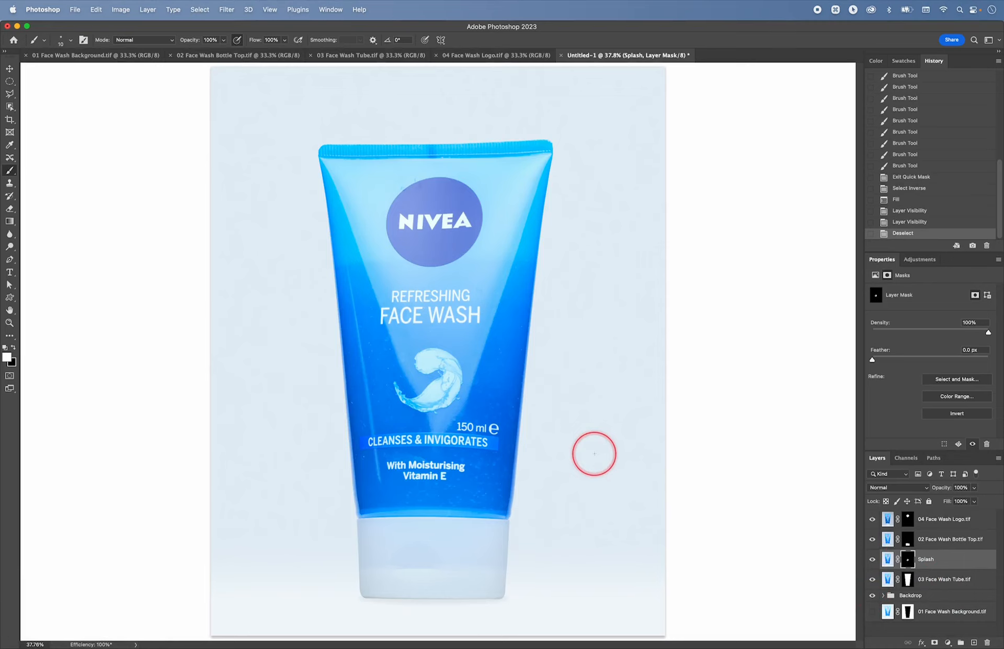
{"action": "key", "text": "super+equal"}
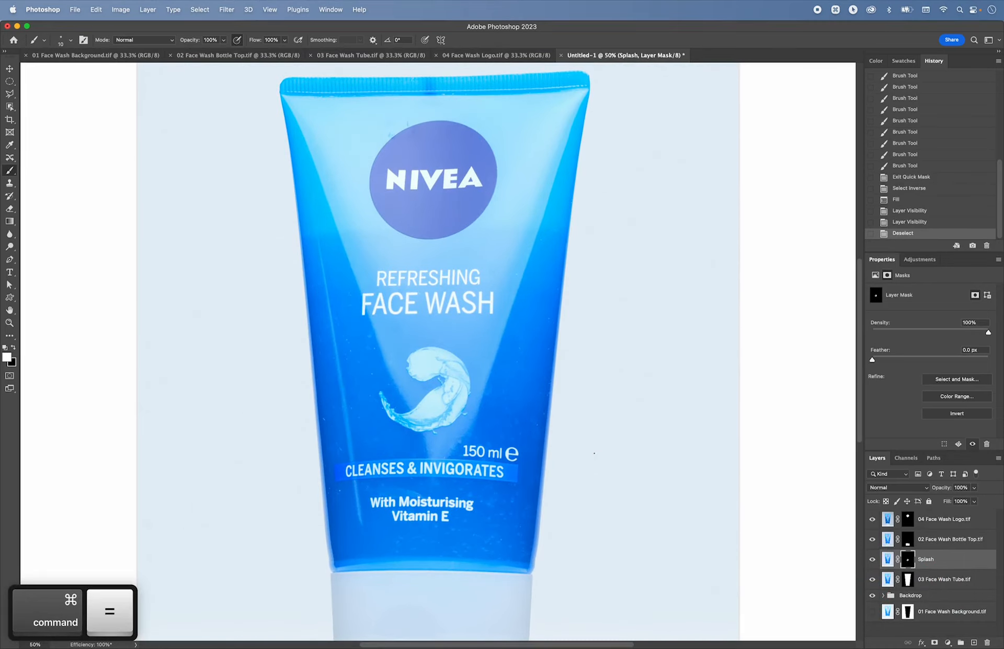
Step: Create a new layer named "Splash Retouch" directly above the 03 Face Wash Tube.tif layer
{"action": "left_click", "coordinate": [979, 580]}
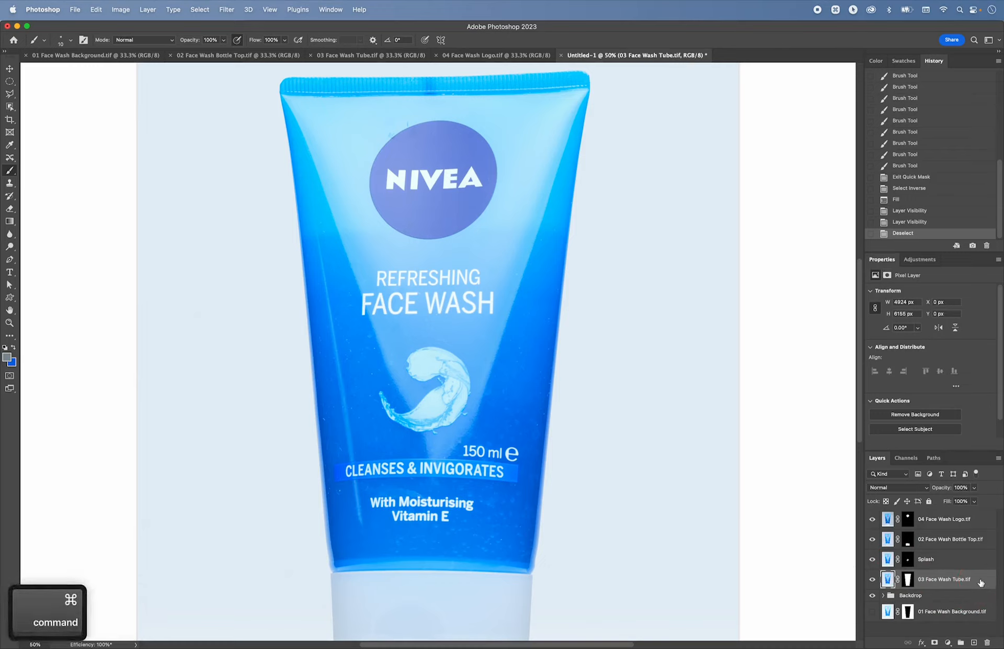
{"action": "key", "text": "shift+super+n"}
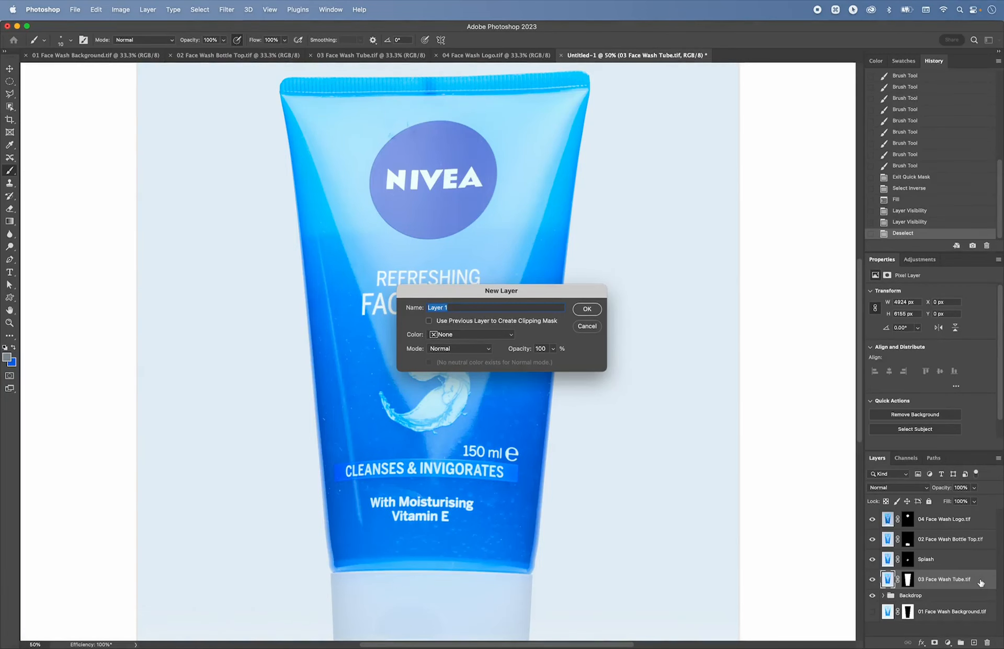
{"action": "type", "text": "S"}
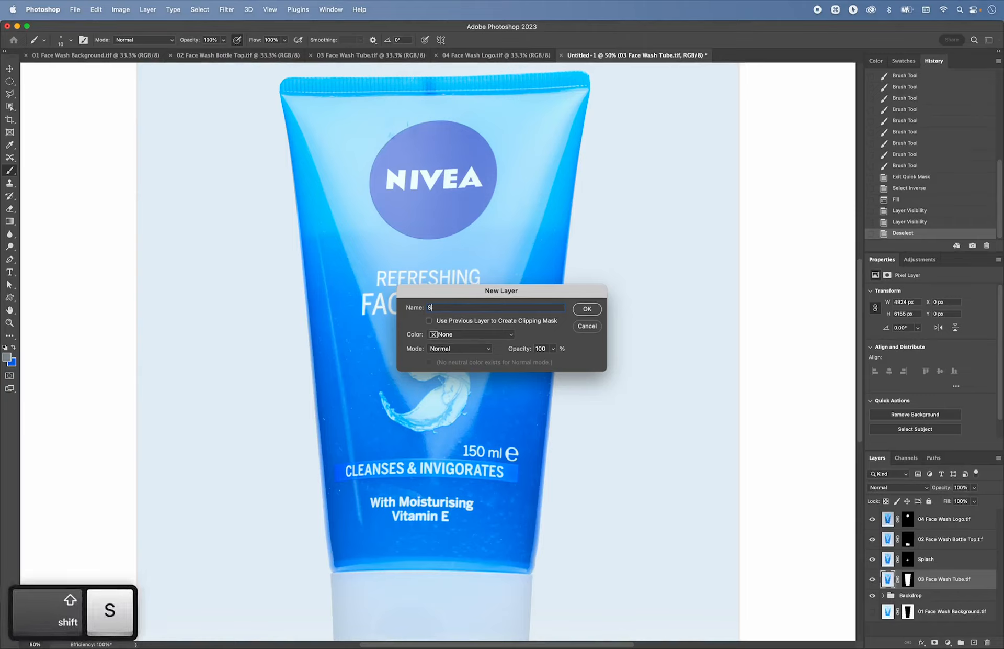
{"action": "type", "text": "plash Retouch"}
{"action": "key", "text": "Return"}
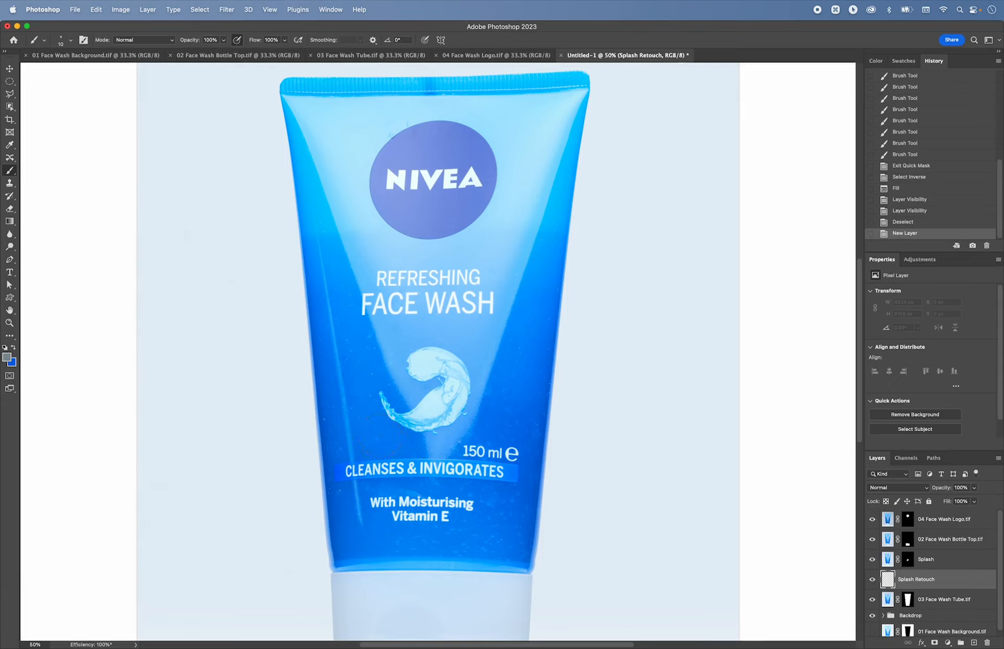
Step: Clone the light beam's edge over the hollow of the splash with a 400 px Clone Stamp, sampling just above it
{"action": "key", "text": "s"}
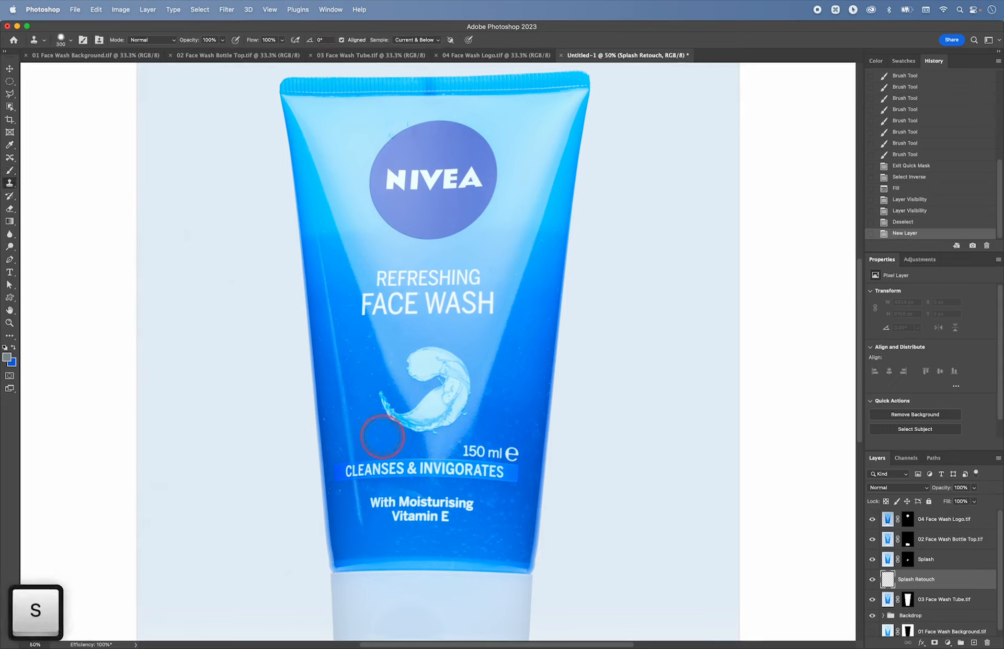
{"action": "key", "text": "bracketright"}
{"action": "key", "text": "alt"}
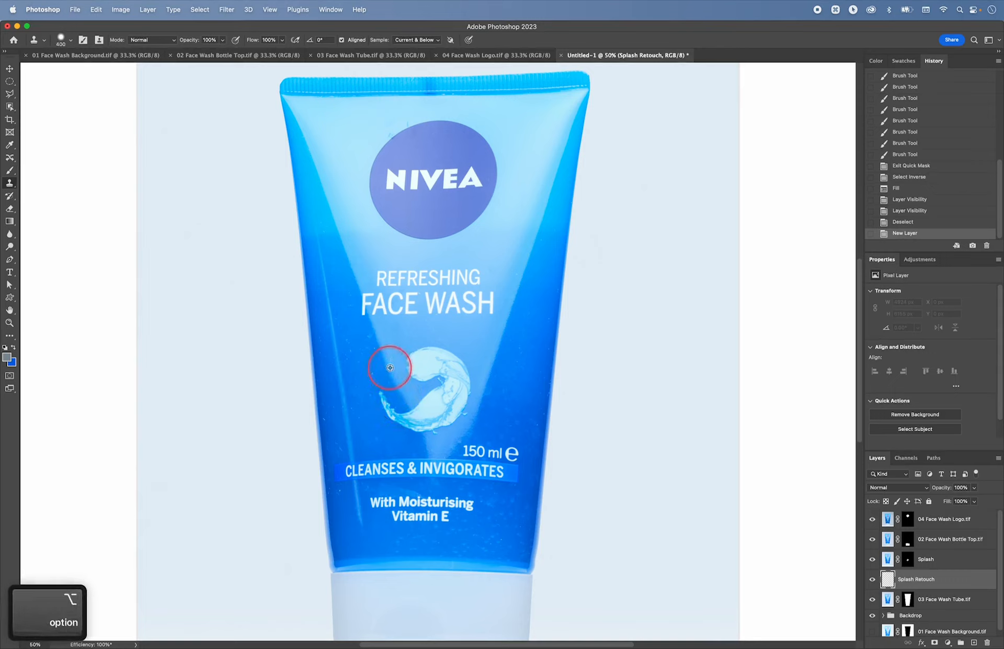
{"action": "left_click", "coordinate": [391, 369], "text": "alt"}
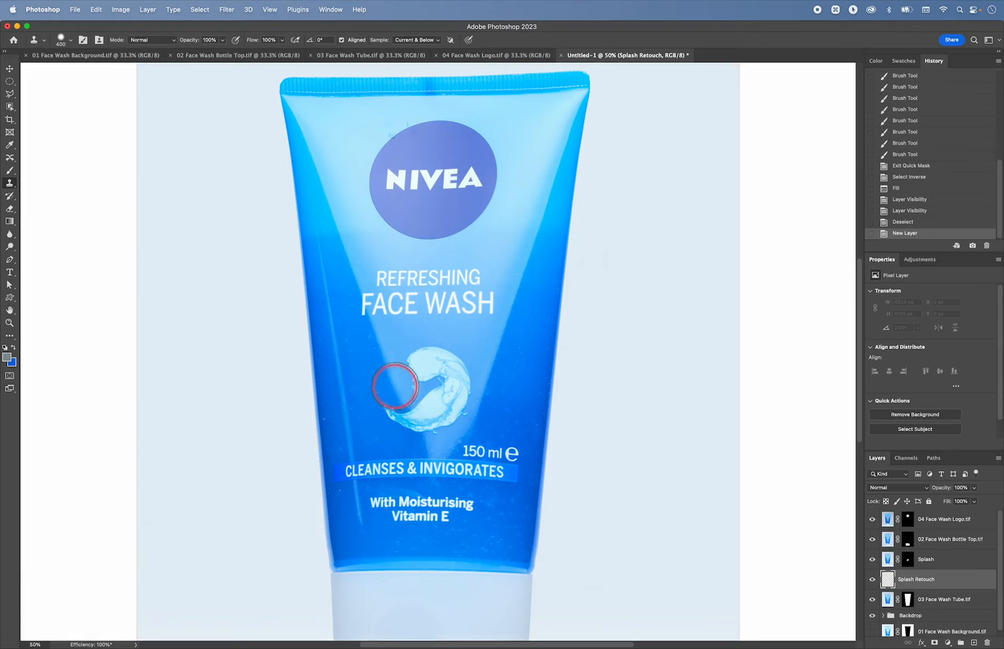
{"action": "left_click_drag", "start_coordinate": [395, 386], "coordinate": [408, 425]}
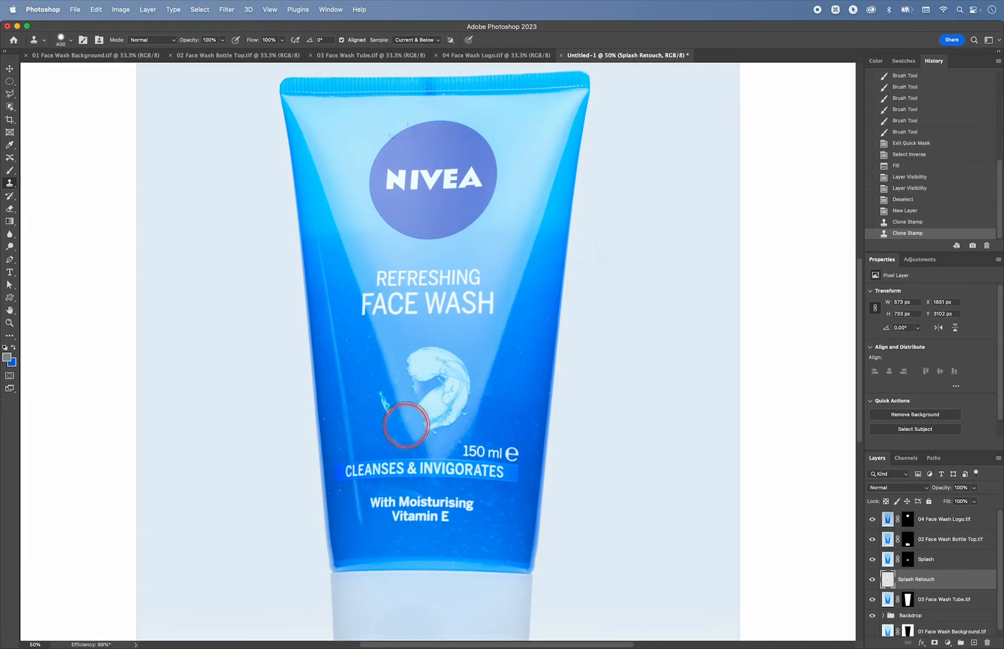
{"action": "key", "text": "alt"}
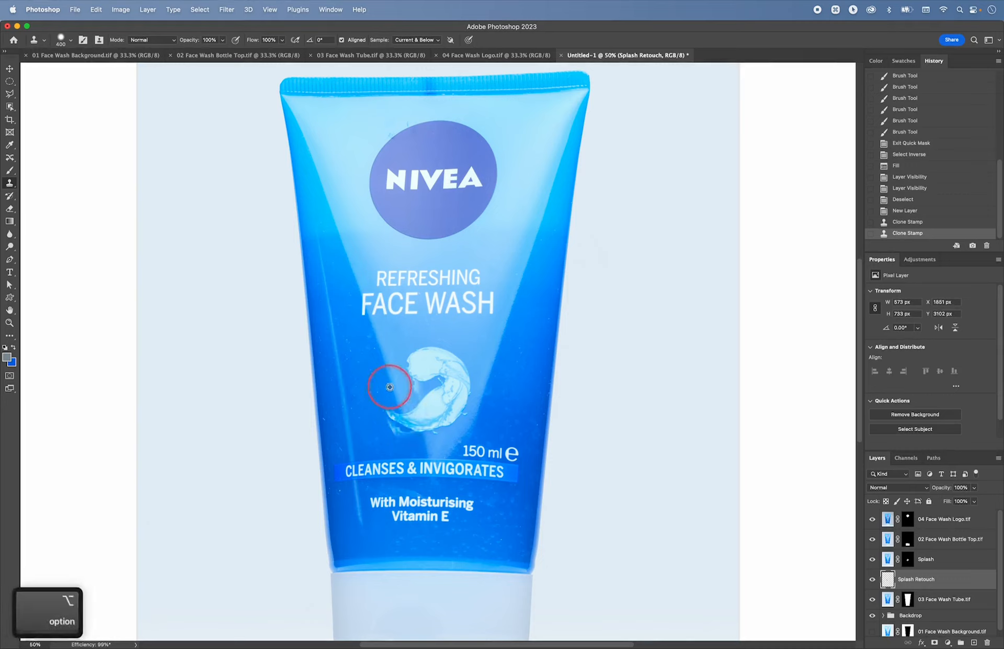
{"action": "left_click", "coordinate": [394, 386], "text": "alt"}
{"action": "left_click_drag", "start_coordinate": [413, 442], "coordinate": [413, 440]}
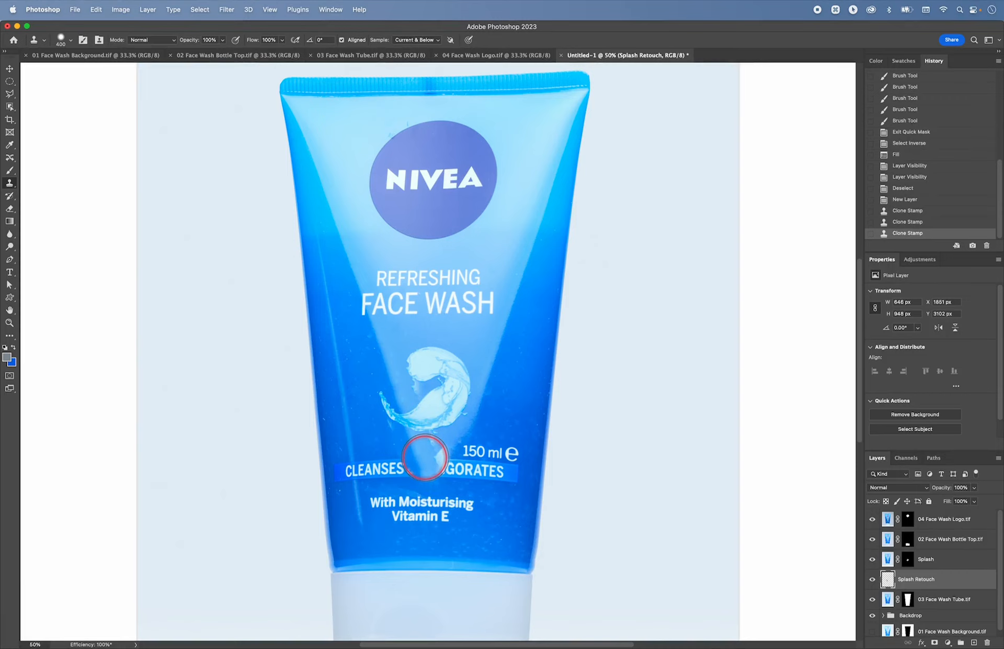
{"action": "left_click", "coordinate": [425, 457]}
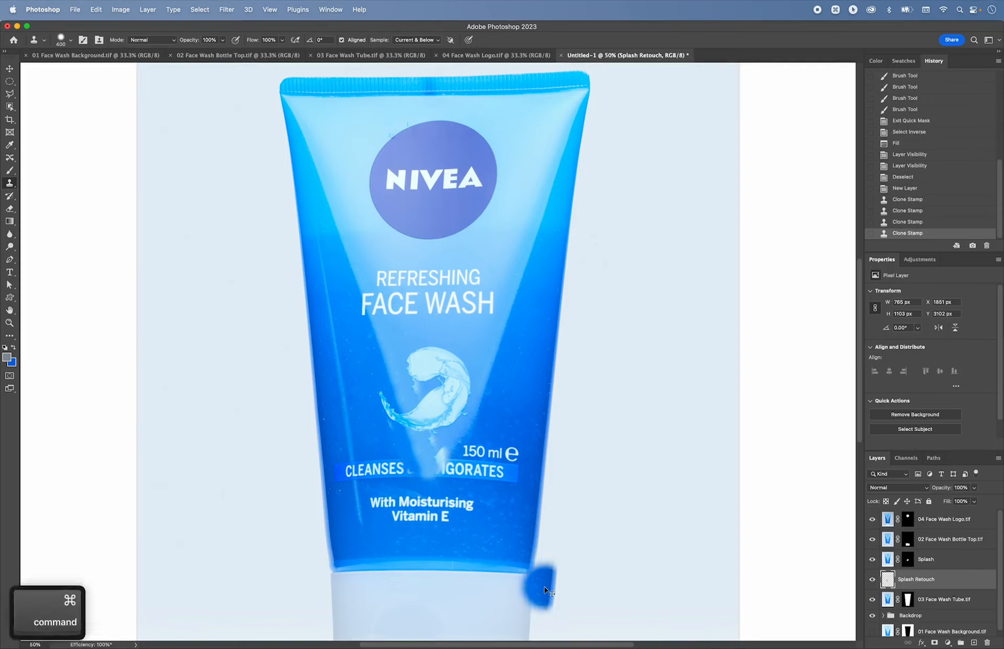
{"action": "key", "text": "super+z"}
{"action": "key", "text": "super+z"}
{"action": "key", "text": "super+z"}
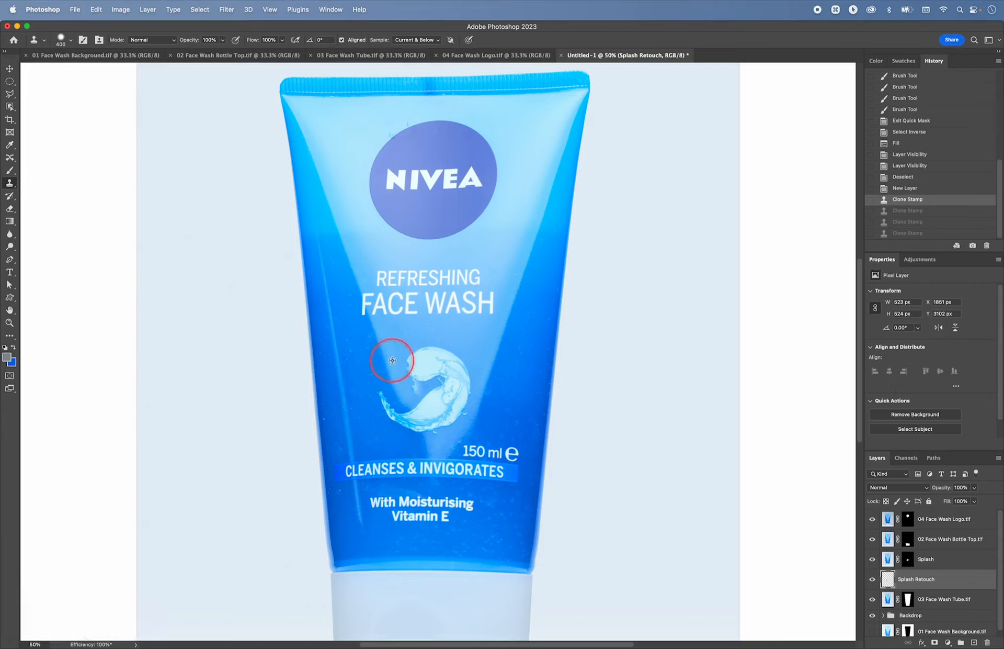
Step: Resample the beam's edge beside the splash and clone it down behind the splash to the CLEANSES & INVIGORATES band
{"action": "left_click", "coordinate": [390, 356], "text": "alt"}
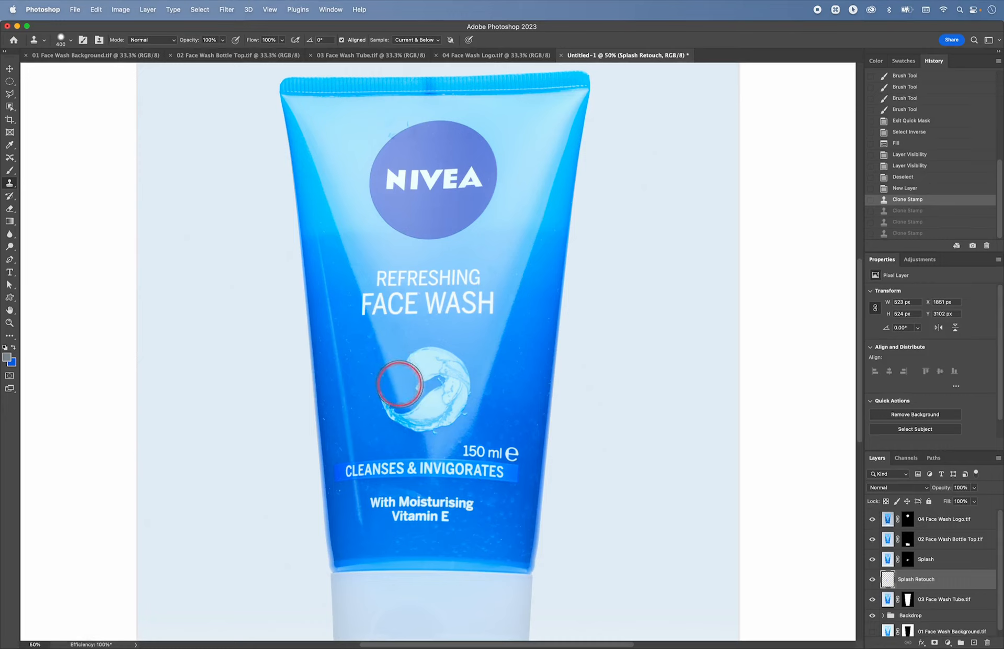
{"action": "left_click", "coordinate": [400, 384]}
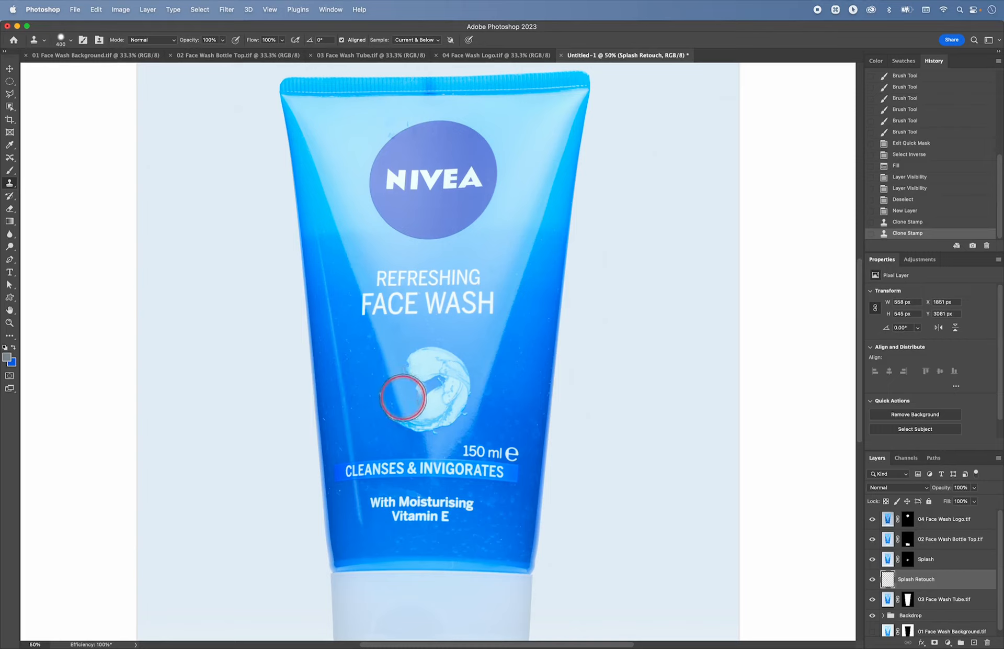
{"action": "left_click", "coordinate": [403, 398]}
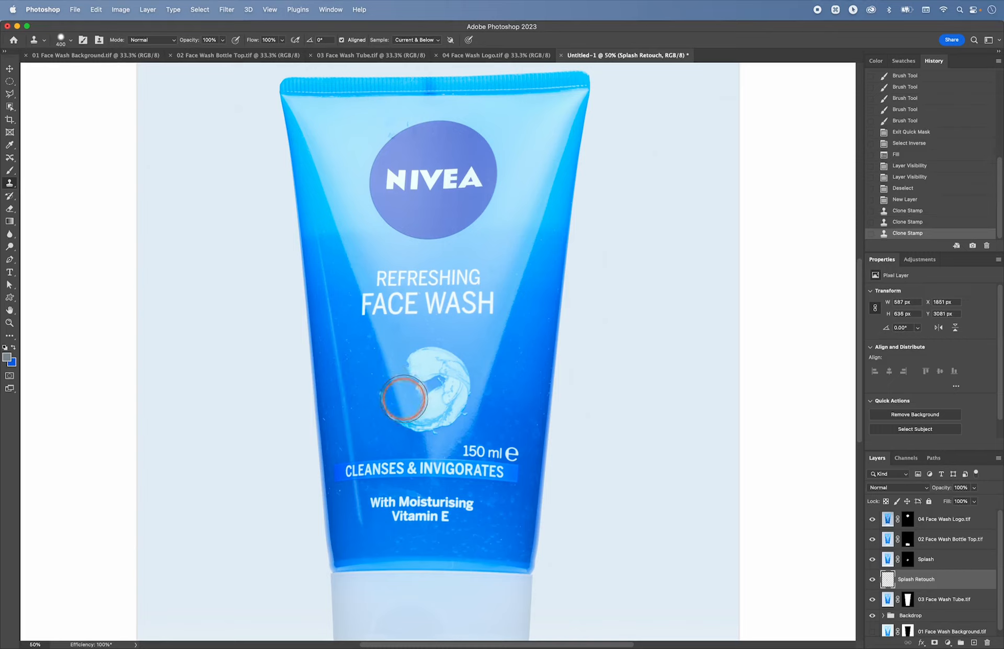
{"action": "left_click", "coordinate": [410, 419]}
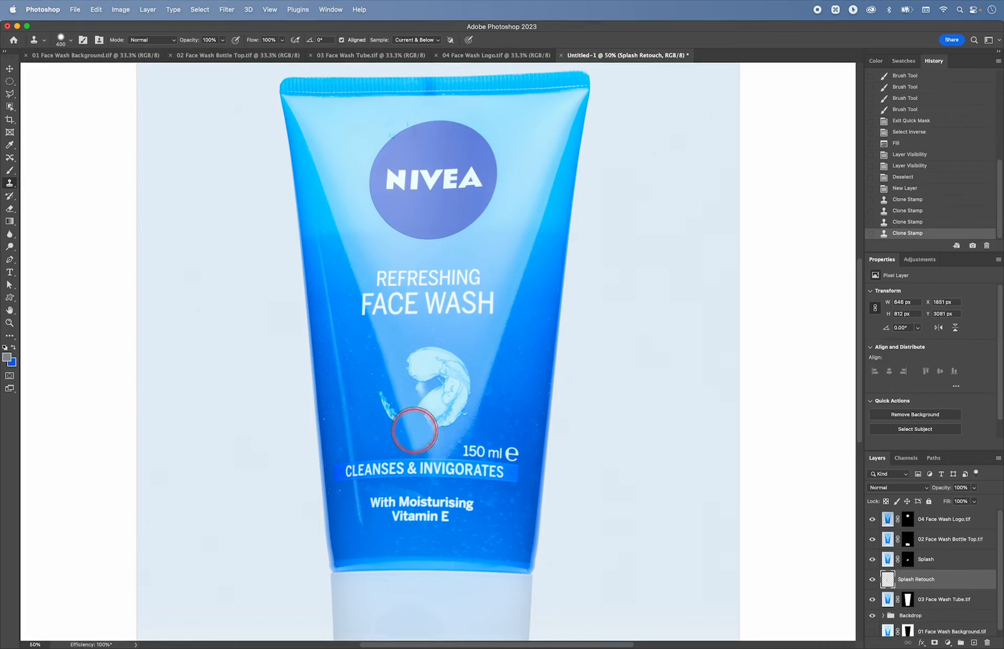
{"action": "left_click", "coordinate": [417, 445]}
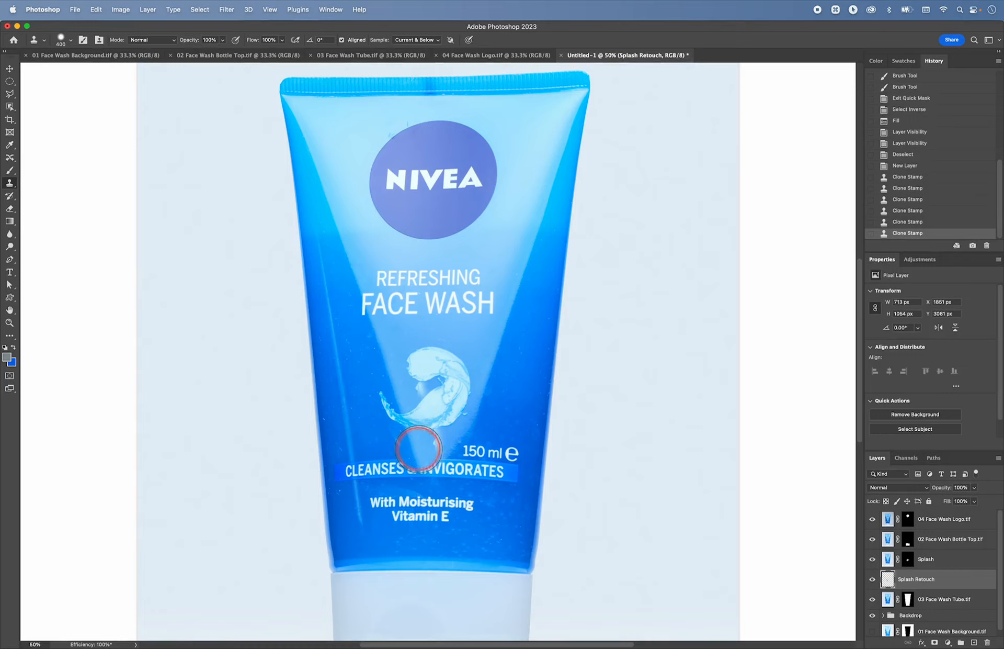
{"action": "left_click", "coordinate": [474, 473]}
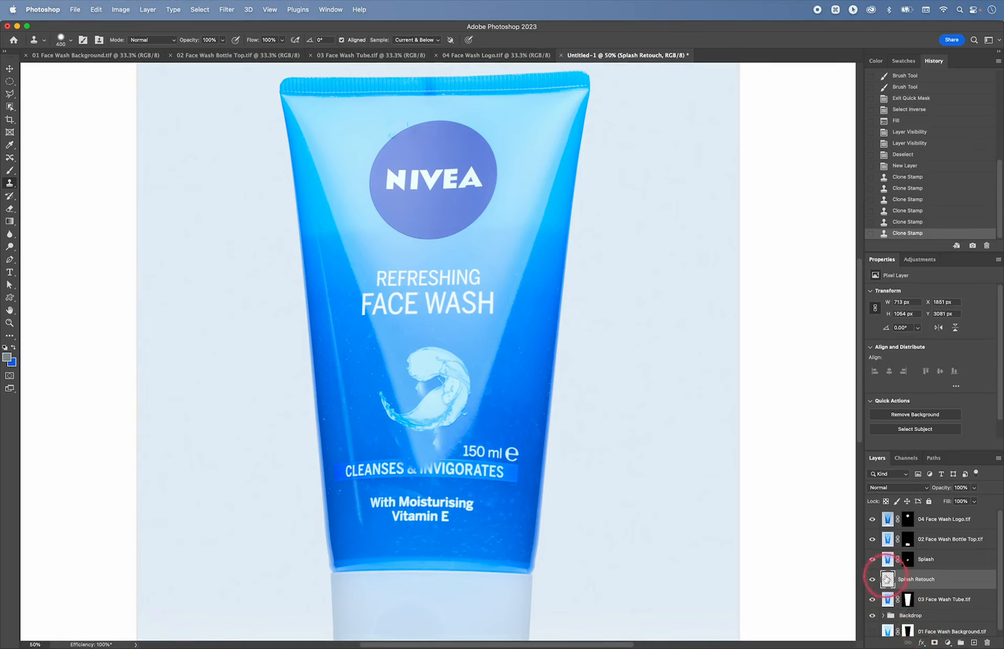
Step: Add a layer mask to the Splash Retouch layer and ready the Brush tool with black
{"action": "left_click", "coordinate": [935, 642]}
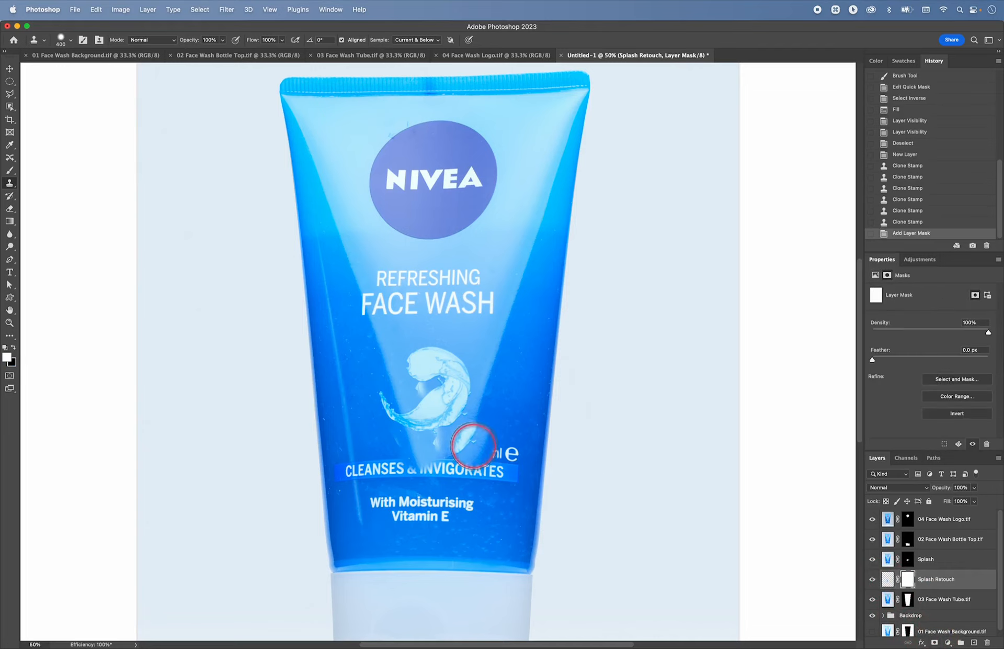
{"action": "key", "text": "b"}
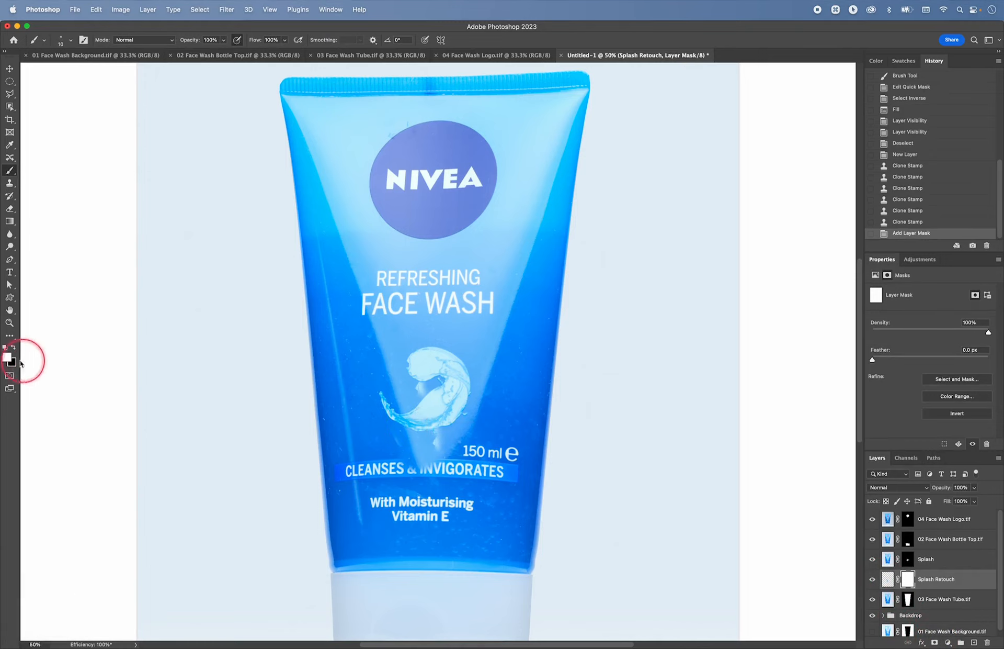
{"action": "key", "text": "x"}
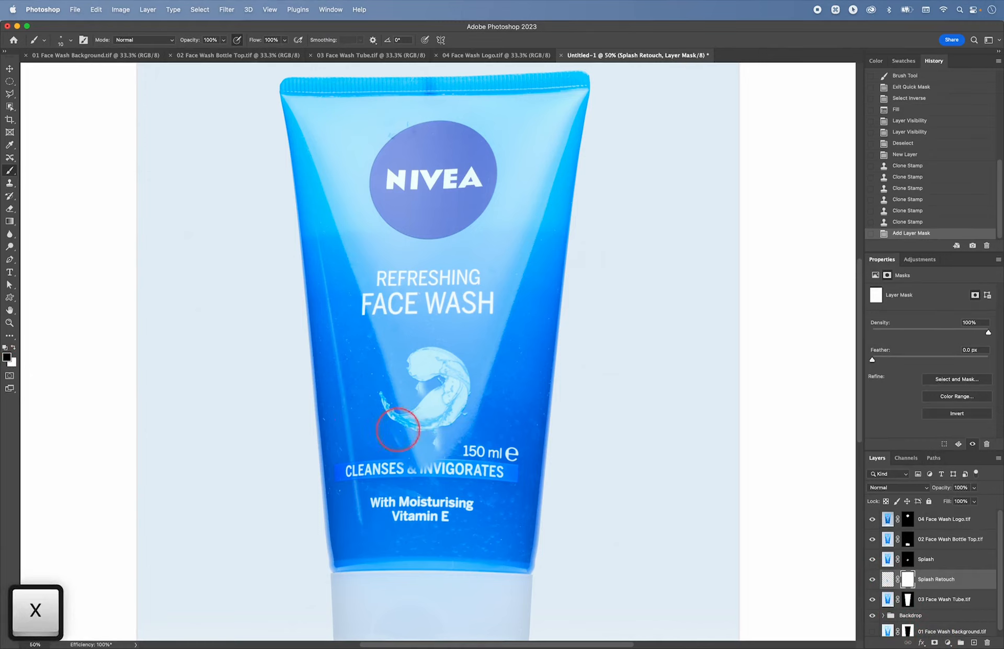
Step: Paint the mask with a soft 60 px black brush to hide the stray cloned fragment inside the splash's curve
{"action": "key", "text": "super"}
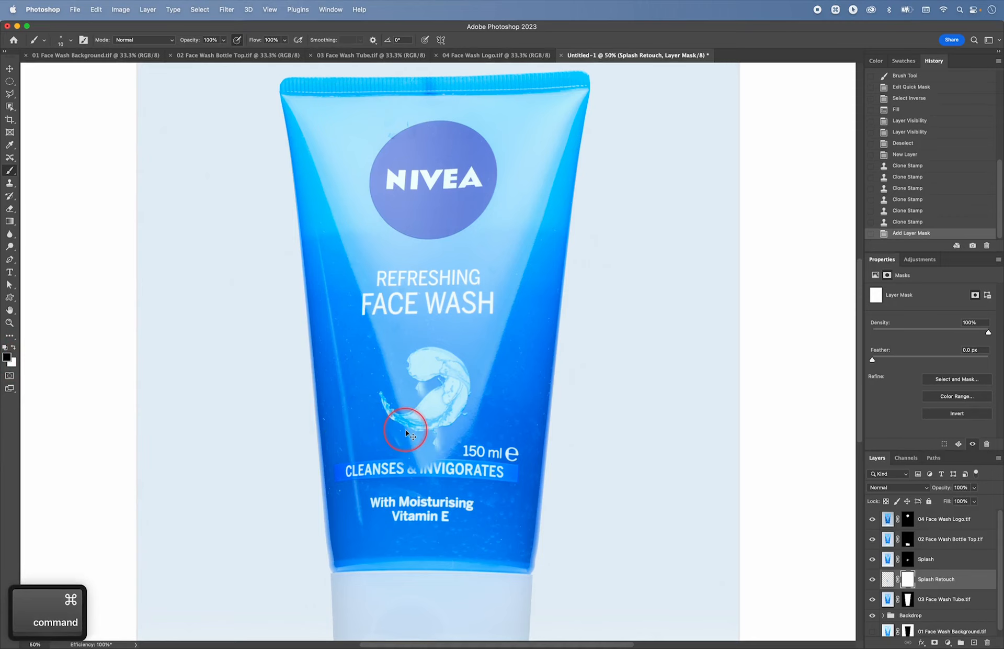
{"action": "key", "text": "super+equal"}
{"action": "key", "text": "super+equal"}
{"action": "key", "text": "super+equal"}
{"action": "key", "text": "space"}
{"action": "left_click_drag", "start_coordinate": [405, 429], "coordinate": [370, 359]}
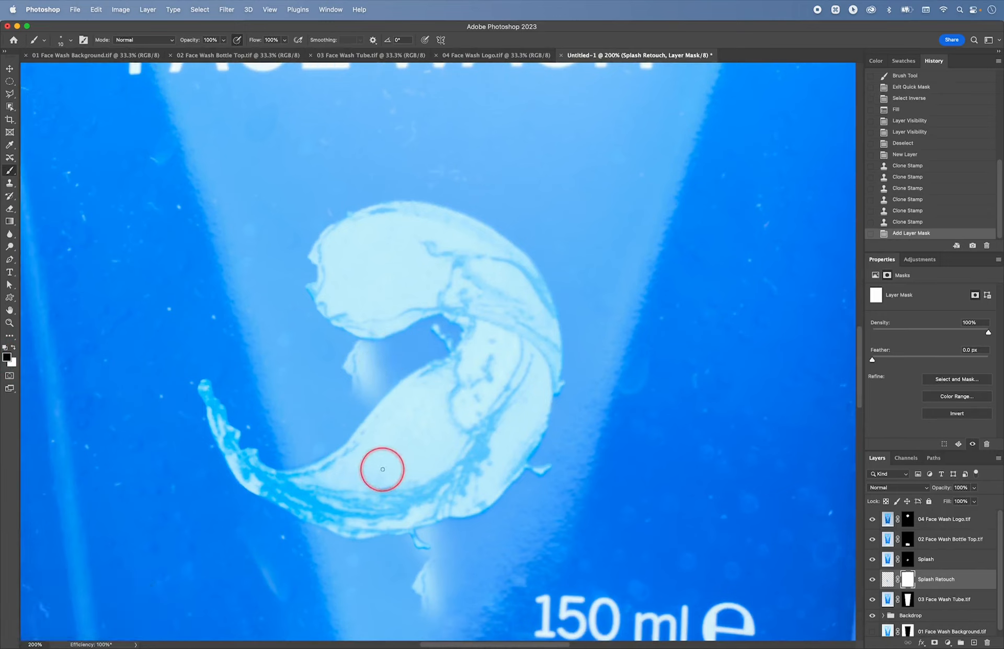
{"action": "key", "text": "bracketleft"}
{"action": "key", "text": "bracketleft"}
{"action": "key", "text": "bracketleft"}
{"action": "key", "text": "bracketright"}
{"action": "key", "text": "bracketright"}
{"action": "key", "text": "bracketright"}
{"action": "key", "text": "bracketright"}
{"action": "key", "text": "bracketright"}
{"action": "key", "text": "bracketright"}
{"action": "key", "text": "bracketright"}
{"action": "key", "text": "bracketright"}
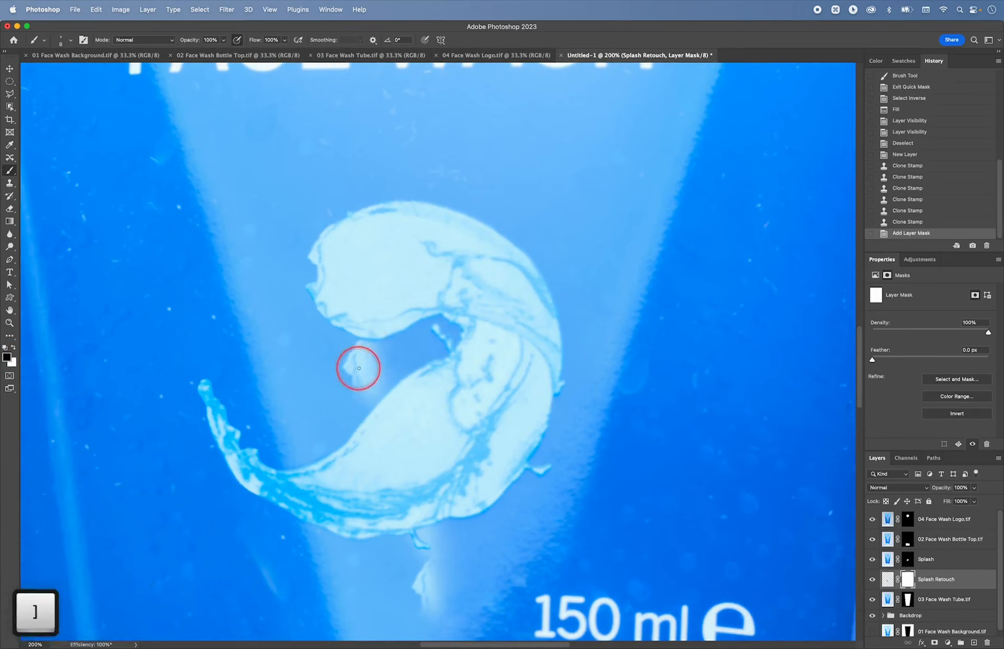
{"action": "left_click_drag", "start_coordinate": [357, 364], "coordinate": [356, 355]}
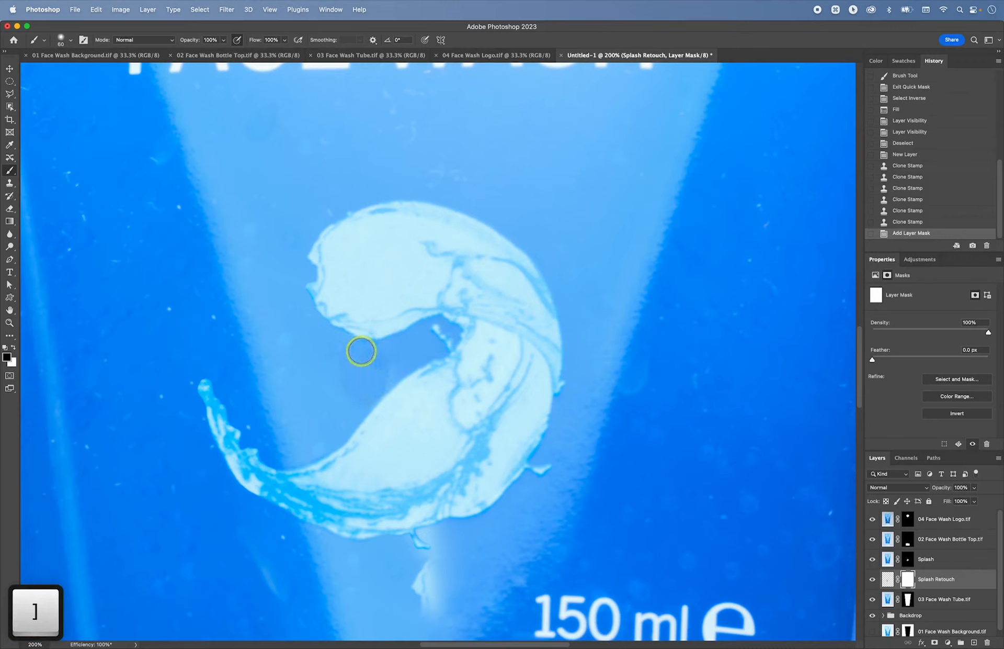
{"action": "left_click", "coordinate": [381, 385]}
{"action": "key", "text": "super+z"}
{"action": "mouse_move", "coordinate": [406, 381]}
{"action": "left_mouse_down"}
{"action": "mouse_move", "coordinate": [399, 341]}
{"action": "mouse_move", "coordinate": [409, 423]}
{"action": "mouse_move", "coordinate": [401, 331]}
{"action": "left_mouse_up"}
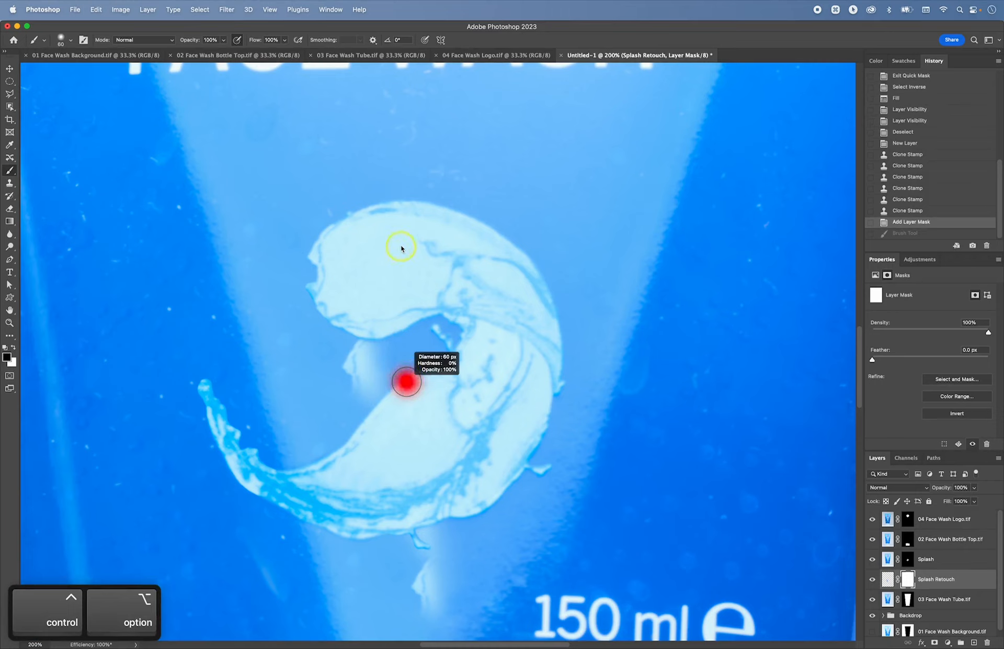
{"action": "left_click_drag", "start_coordinate": [401, 248], "coordinate": [402, 248]}
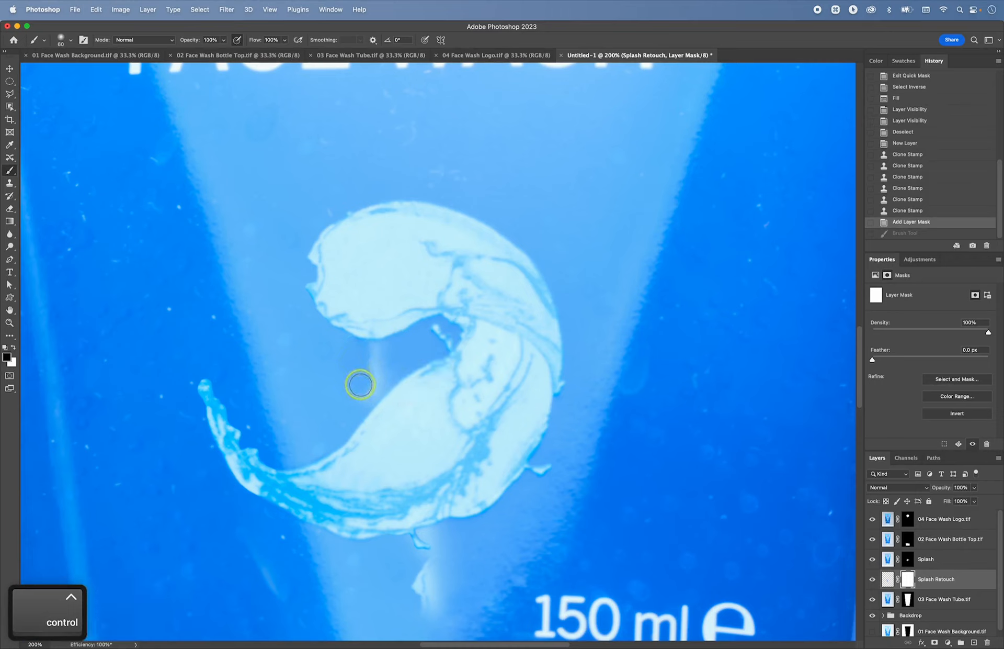
{"action": "mouse_move", "coordinate": [361, 384]}
{"action": "left_mouse_down"}
{"action": "mouse_move", "coordinate": [371, 354]}
{"action": "mouse_move", "coordinate": [359, 350]}
{"action": "mouse_move", "coordinate": [353, 362]}
{"action": "left_mouse_up"}
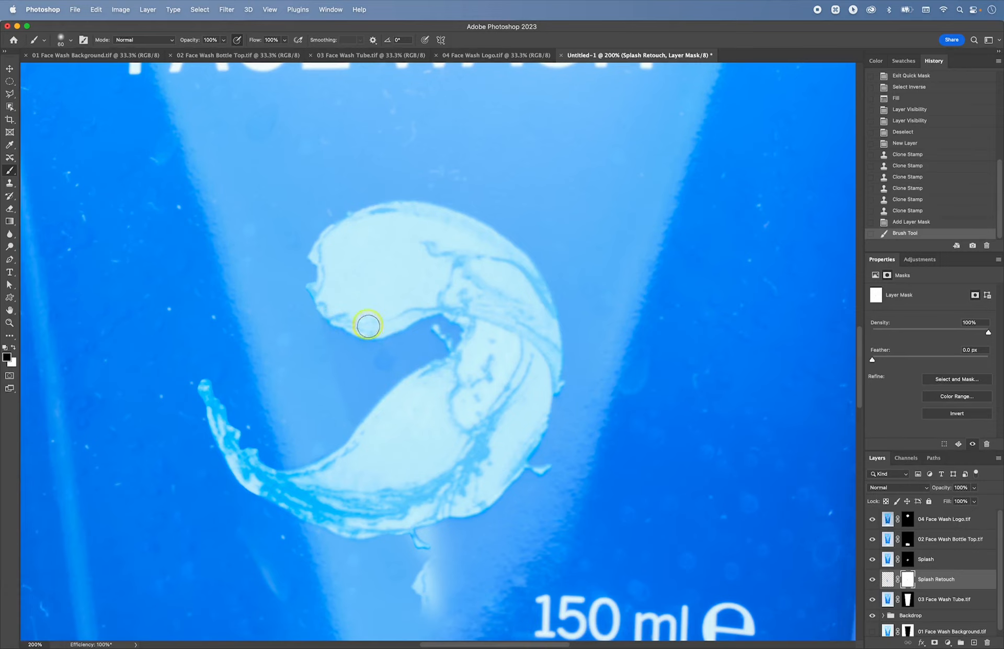
Step: Mask out the cloned splash fragment and pale streak below the splash with a soft 250 px black brush
{"action": "mouse_move", "coordinate": [398, 425]}
{"action": "left_mouse_down"}
{"action": "mouse_move", "coordinate": [389, 384]}
{"action": "mouse_move", "coordinate": [401, 448]}
{"action": "mouse_move", "coordinate": [395, 401]}
{"action": "mouse_move", "coordinate": [347, 277]}
{"action": "left_mouse_up"}
{"action": "key", "text": "space"}
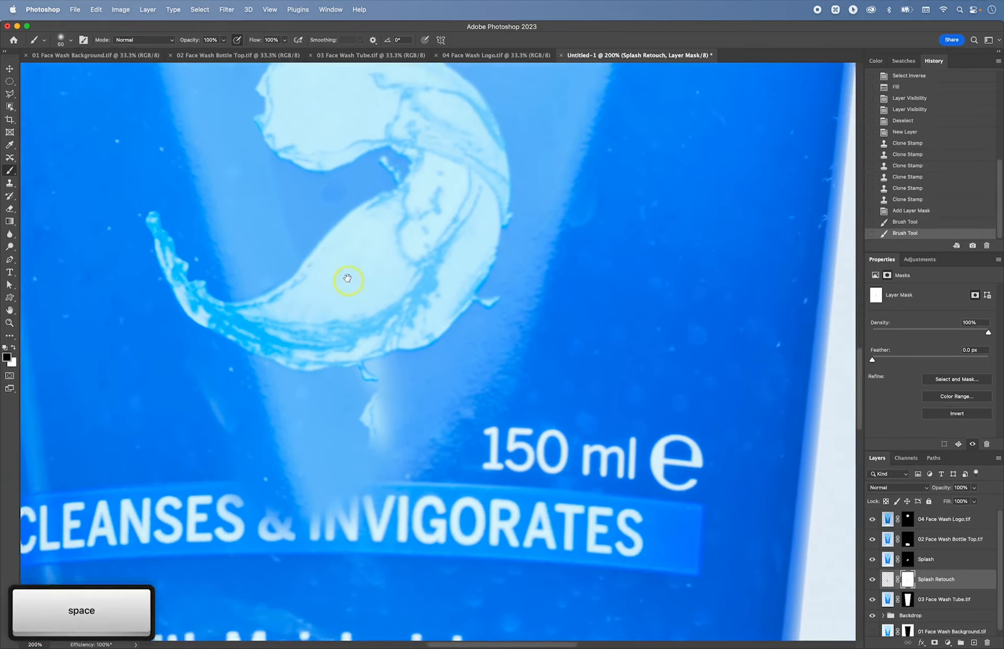
{"action": "key", "text": "bracketright"}
{"action": "key", "text": "bracketright"}
{"action": "key", "text": "bracketright"}
{"action": "key", "text": "bracketright"}
{"action": "key", "text": "bracketright"}
{"action": "key", "text": "bracketright"}
{"action": "key", "text": "bracketright"}
{"action": "key", "text": "bracketright"}
{"action": "key", "text": "bracketright"}
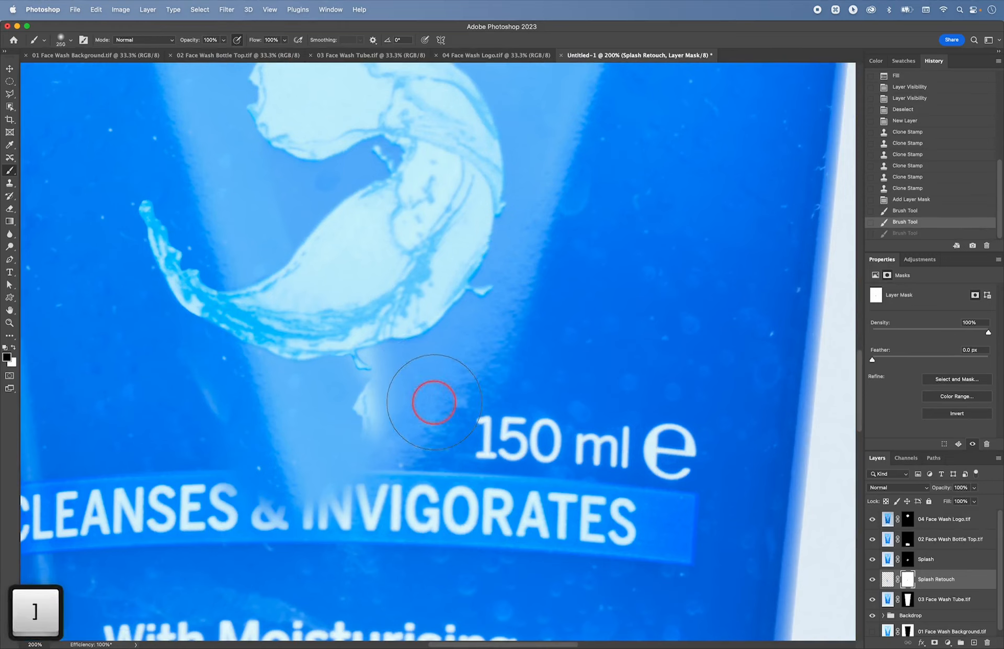
{"action": "left_click_drag", "start_coordinate": [397, 338], "coordinate": [410, 384]}
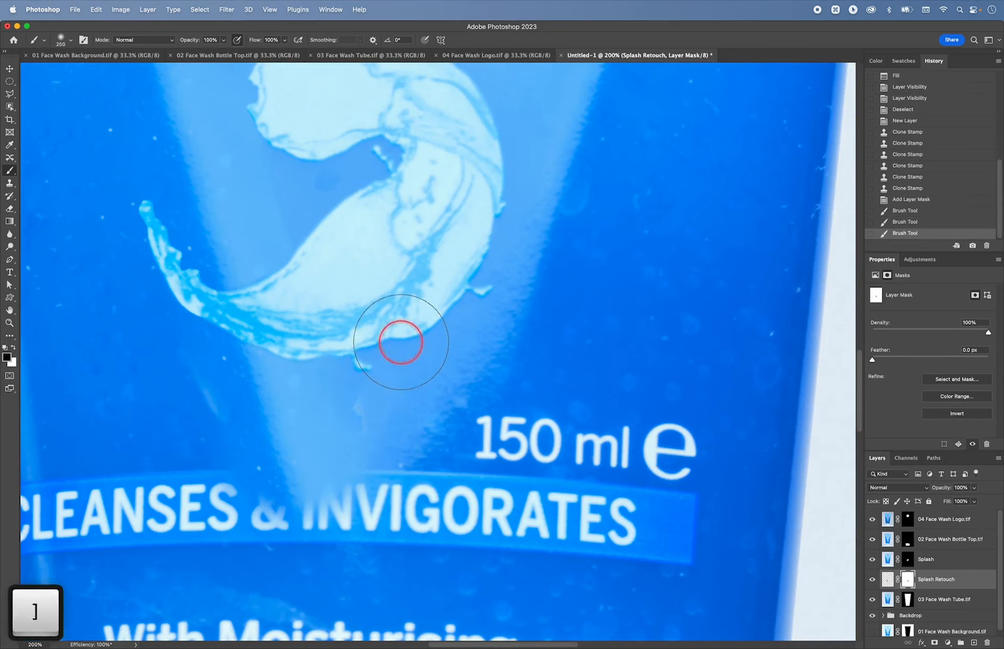
{"action": "left_click_drag", "start_coordinate": [402, 340], "coordinate": [414, 404]}
{"action": "mouse_move", "coordinate": [413, 454]}
{"action": "left_mouse_down"}
{"action": "mouse_move", "coordinate": [526, 343]}
{"action": "mouse_move", "coordinate": [513, 348]}
{"action": "mouse_move", "coordinate": [431, 226]}
{"action": "mouse_move", "coordinate": [355, 179]}
{"action": "left_mouse_up"}
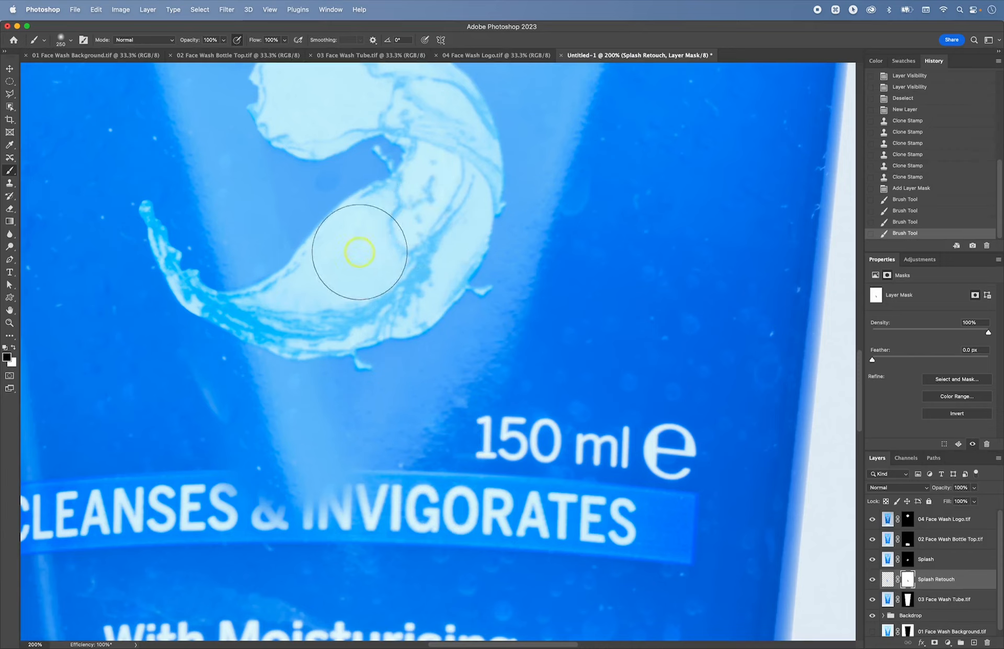
Step: Paint the layer mask with an 80 px black brush to reveal the original CLEANSES & INVIGORATES lettering and band edge
{"action": "mouse_move", "coordinate": [359, 260]}
{"action": "left_mouse_down"}
{"action": "mouse_move", "coordinate": [448, 278]}
{"action": "mouse_move", "coordinate": [422, 345]}
{"action": "mouse_move", "coordinate": [385, 339]}
{"action": "mouse_move", "coordinate": [413, 421]}
{"action": "left_mouse_up"}
{"action": "key", "text": "super+z"}
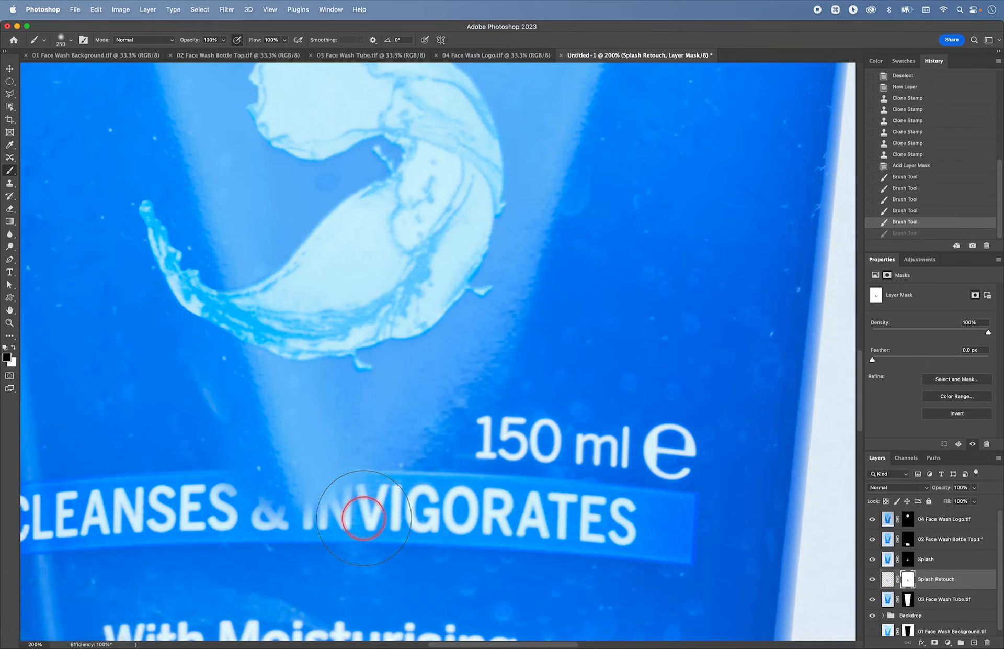
{"action": "key", "text": "bracketleft"}
{"action": "key", "text": "bracketleft"}
{"action": "key", "text": "bracketleft"}
{"action": "key", "text": "bracketleft"}
{"action": "key", "text": "bracketleft"}
{"action": "key", "text": "bracketleft"}
{"action": "key", "text": "bracketleft"}
{"action": "key", "text": "bracketleft"}
{"action": "key", "text": "bracketleft"}
{"action": "key", "text": "bracketleft"}
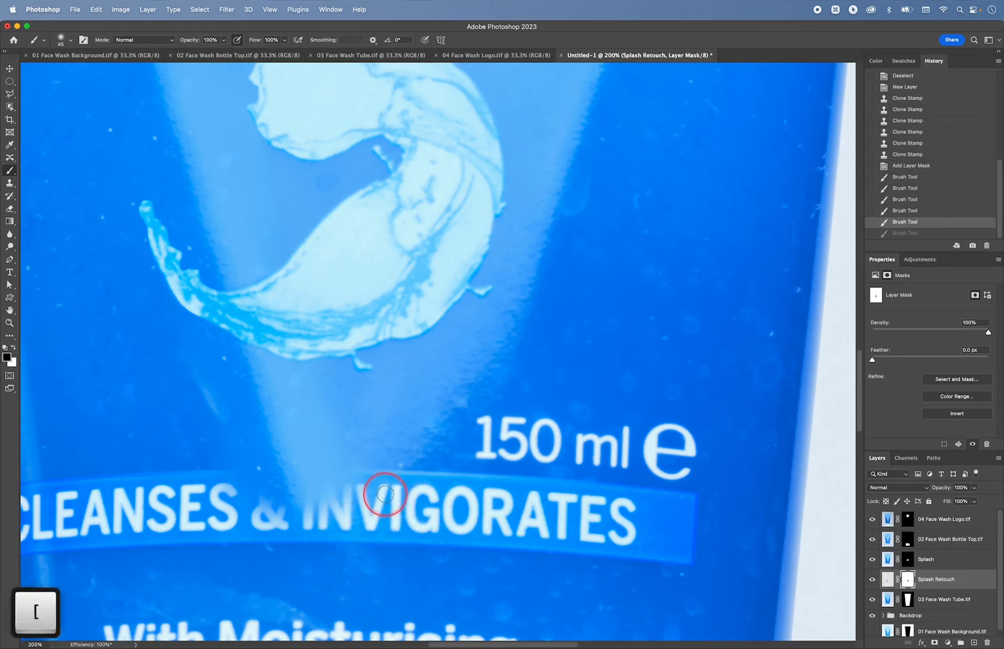
{"action": "key", "text": "bracketright"}
{"action": "key", "text": "bracketright"}
{"action": "key", "text": "bracketright"}
{"action": "key", "text": "bracketright"}
{"action": "left_click_drag", "start_coordinate": [373, 487], "coordinate": [282, 489]}
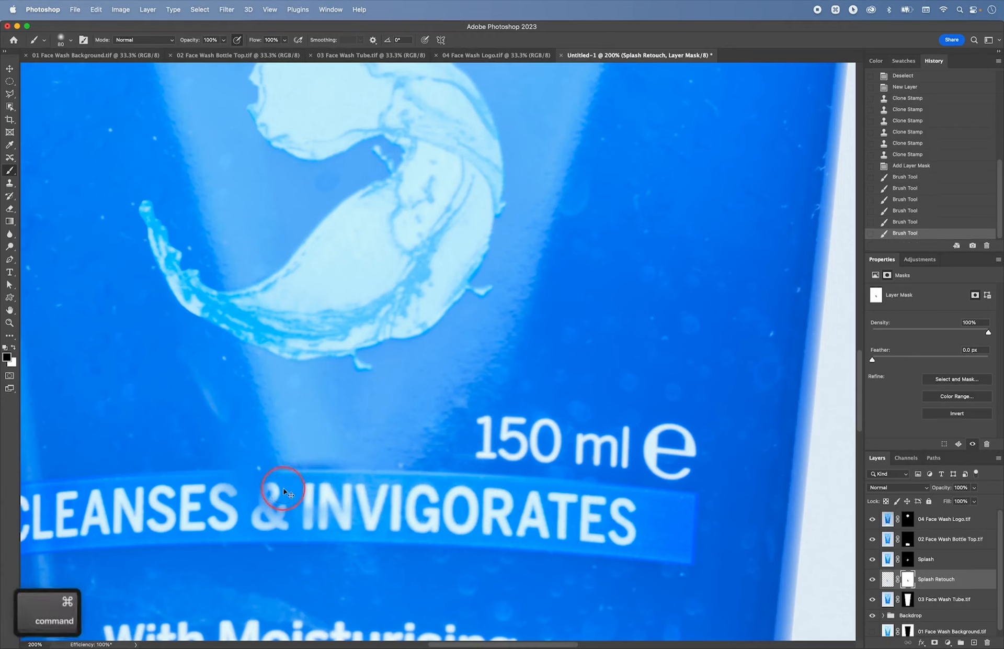
{"action": "key", "text": "super+z"}
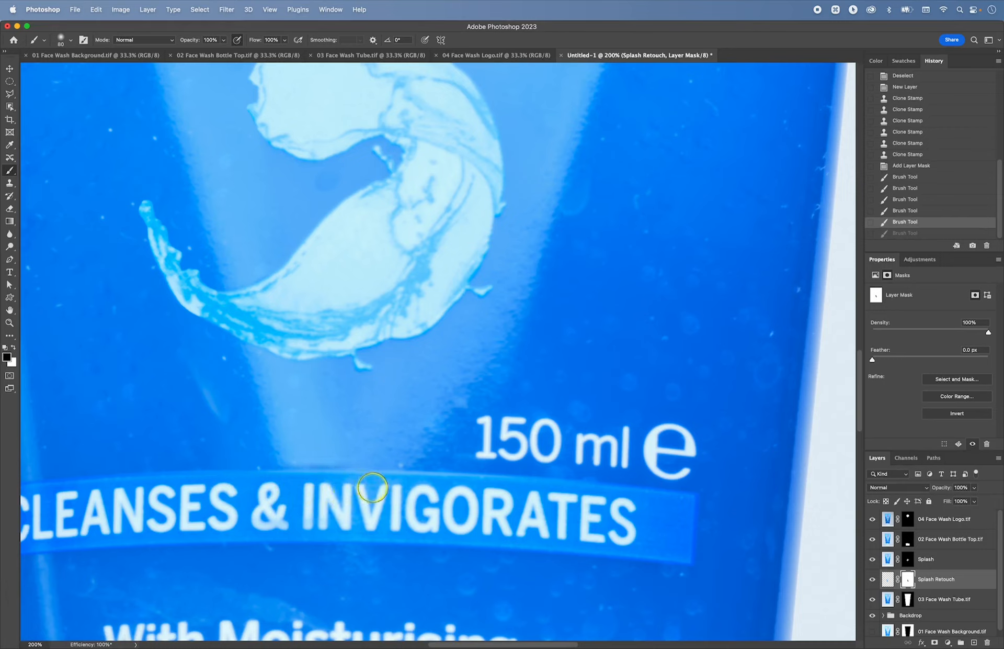
{"action": "left_click", "coordinate": [344, 485]}
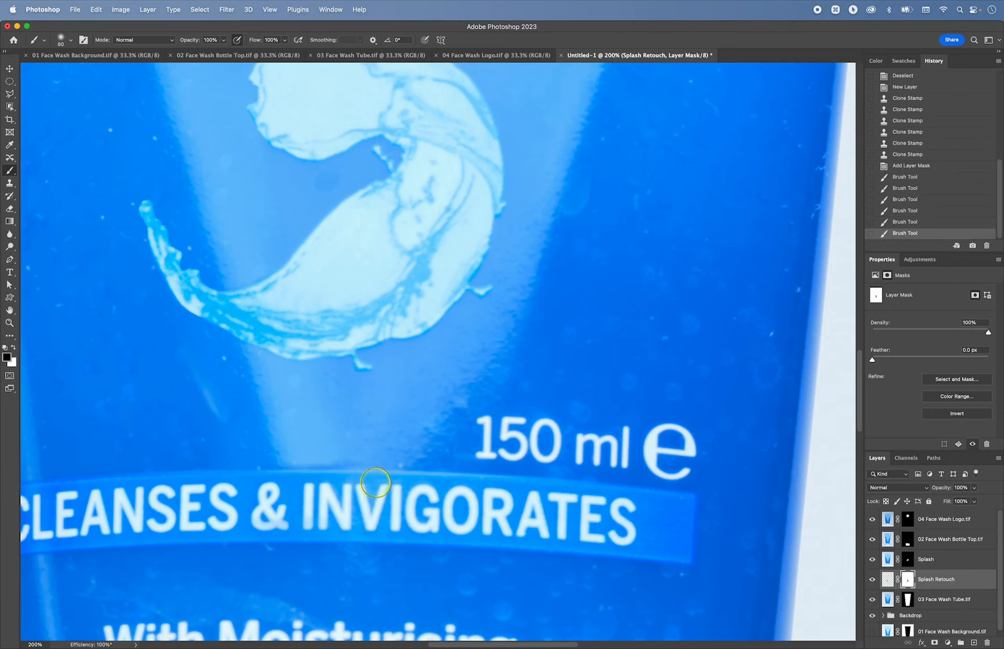
{"action": "left_click", "coordinate": [357, 434]}
Step: Restore the cloned beam just above the band with white on the mask, and touch up its edge near 150 ml with black
{"action": "key", "text": "x"}
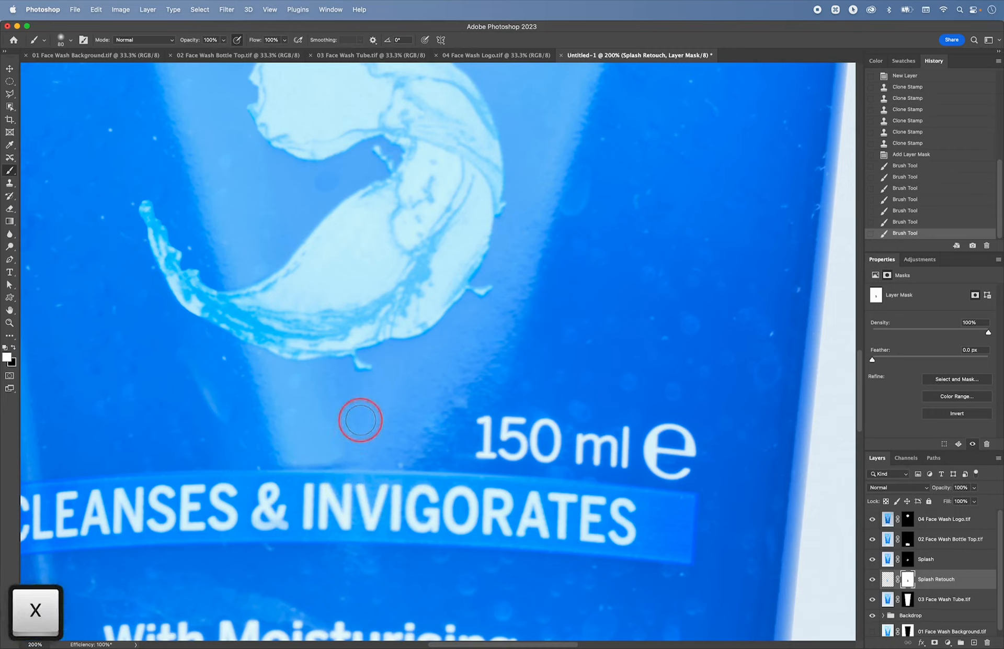
{"action": "left_click_drag", "start_coordinate": [253, 437], "coordinate": [308, 449]}
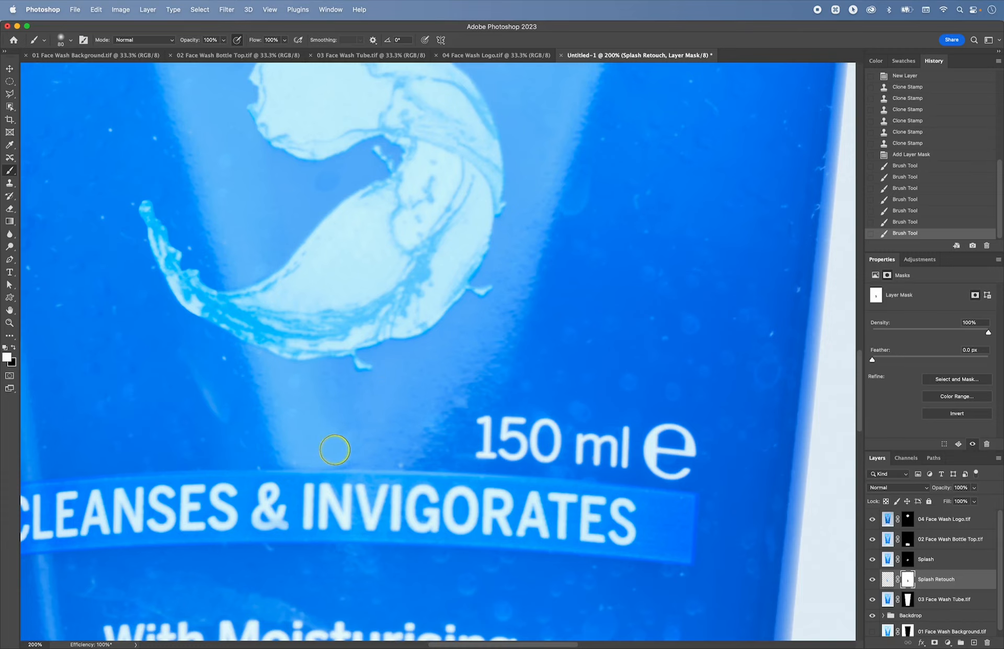
{"action": "left_click_drag", "start_coordinate": [370, 451], "coordinate": [387, 443]}
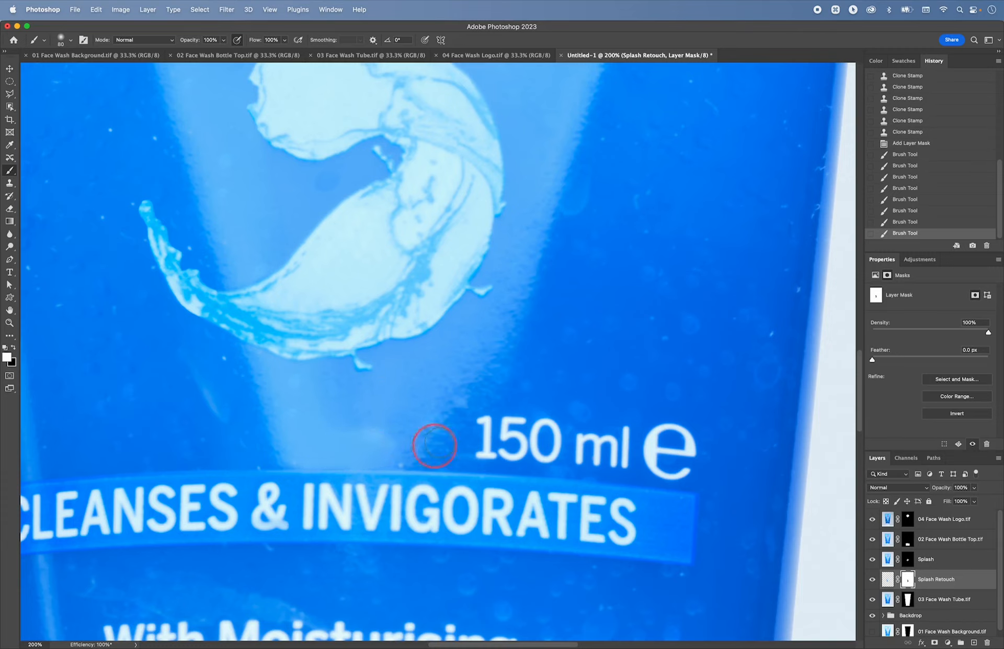
{"action": "key", "text": "x"}
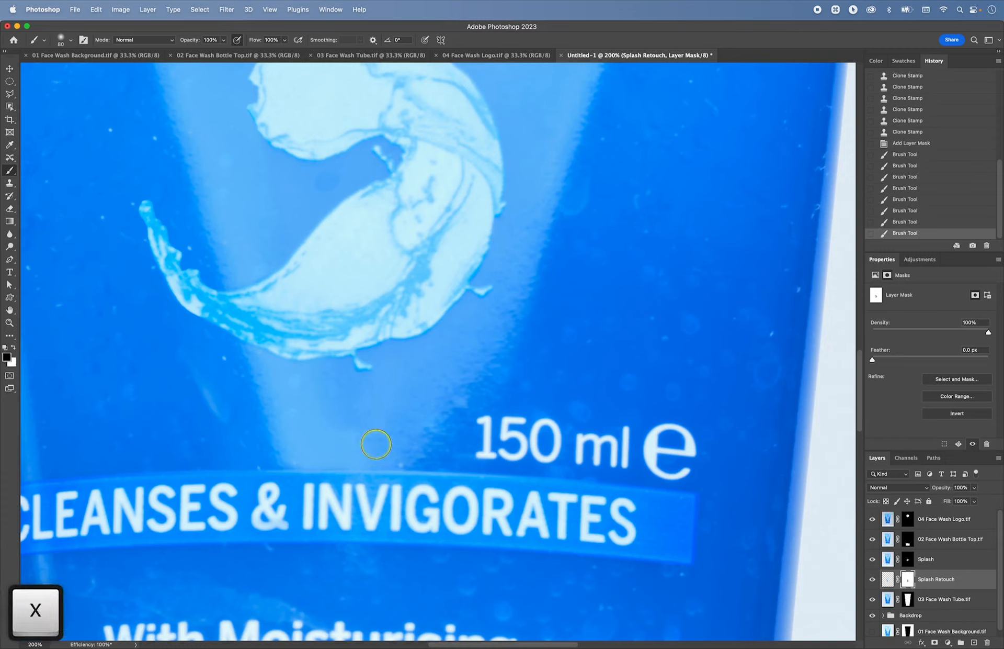
{"action": "left_click_drag", "start_coordinate": [443, 381], "coordinate": [489, 418]}
Step: Examine how the retouched beam blends around the splash and above the band, both on the whole tube and in close-up
{"action": "key", "text": "super+minus"}
{"action": "key", "text": "super+minus"}
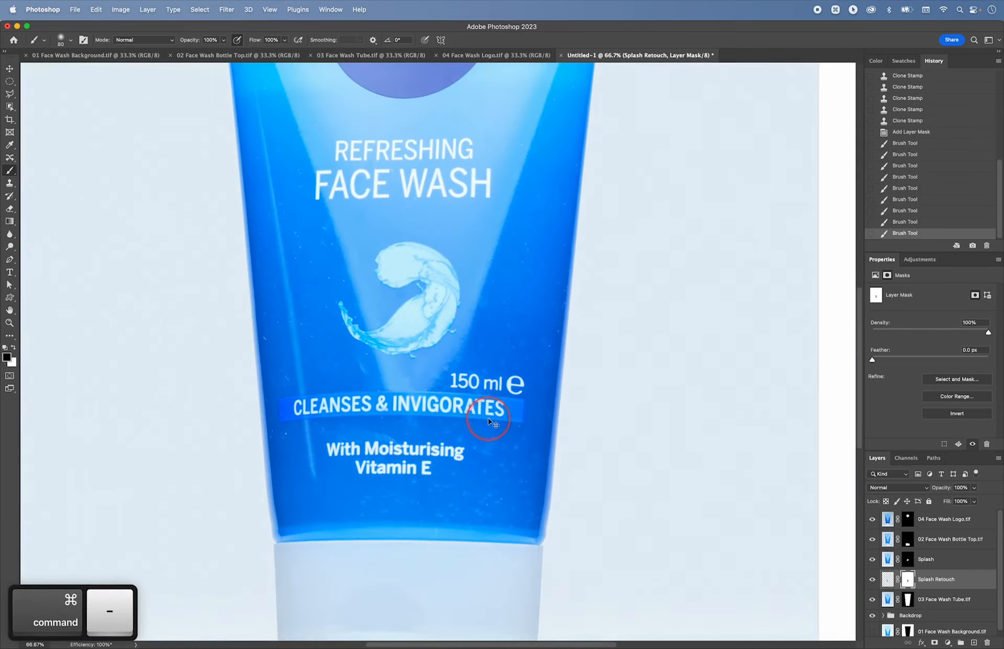
{"action": "key", "text": "super+minus"}
{"action": "key", "text": "super+minus"}
{"action": "key", "text": "super+equal"}
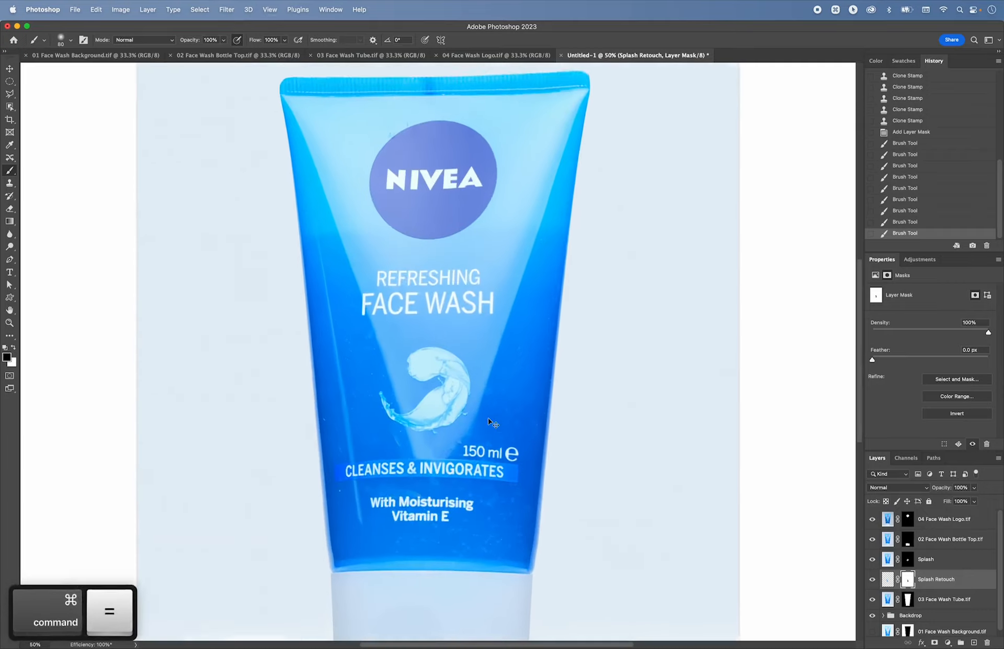
{"action": "key", "text": "super+equal"}
{"action": "key", "text": "super+equal"}
{"action": "key", "text": "super+equal"}
{"action": "key", "text": "super+minus"}
{"action": "key", "text": "super+minus"}
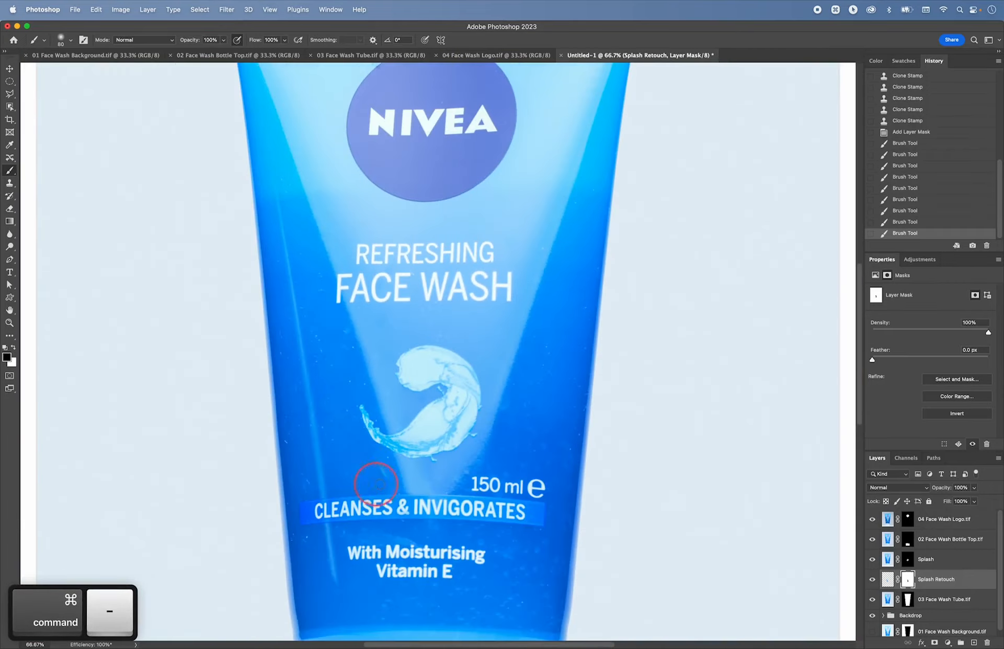
{"action": "key", "text": "super+equal"}
{"action": "key", "text": "super+equal"}
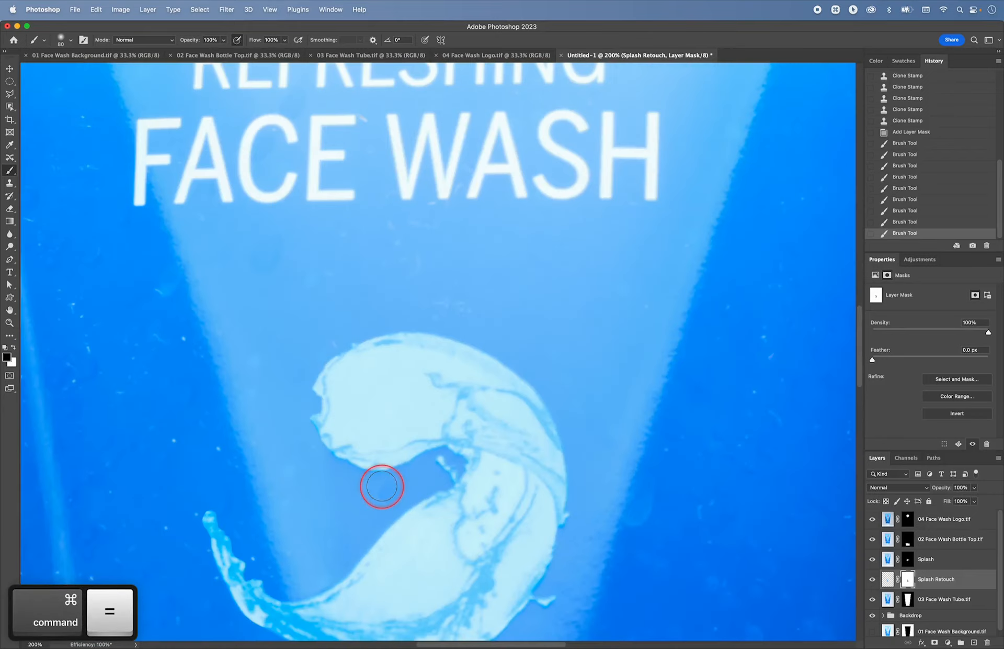
{"action": "key", "text": "space"}
{"action": "left_click_drag", "start_coordinate": [386, 488], "coordinate": [267, 399]}
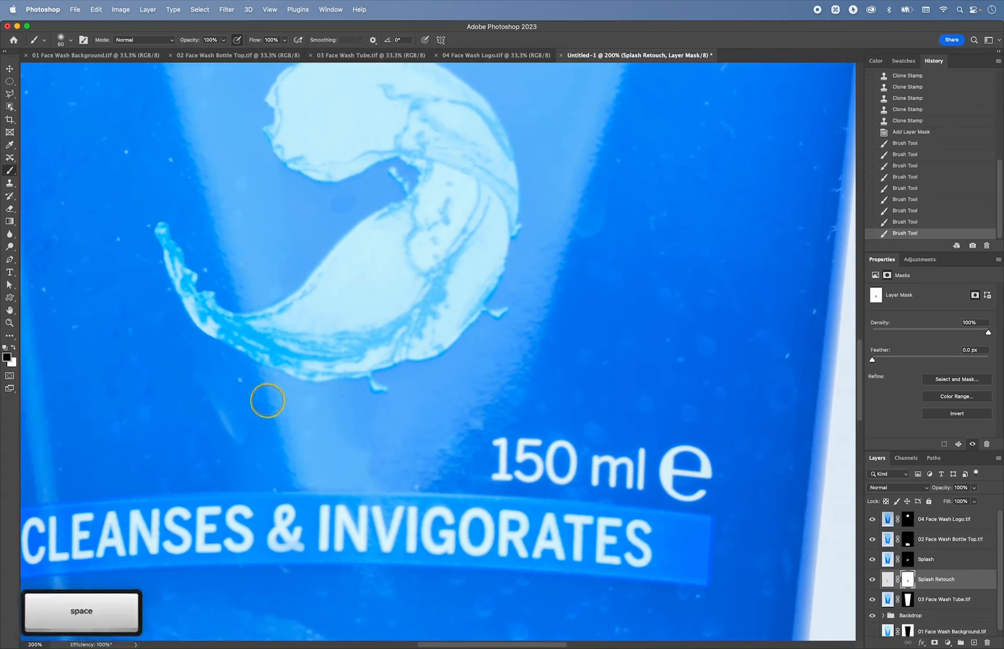
Step: Clone the beam's left edge from above the splash to below it on the Splash Retouch layer with a 400 px Clone Stamp
{"action": "left_click", "coordinate": [888, 579]}
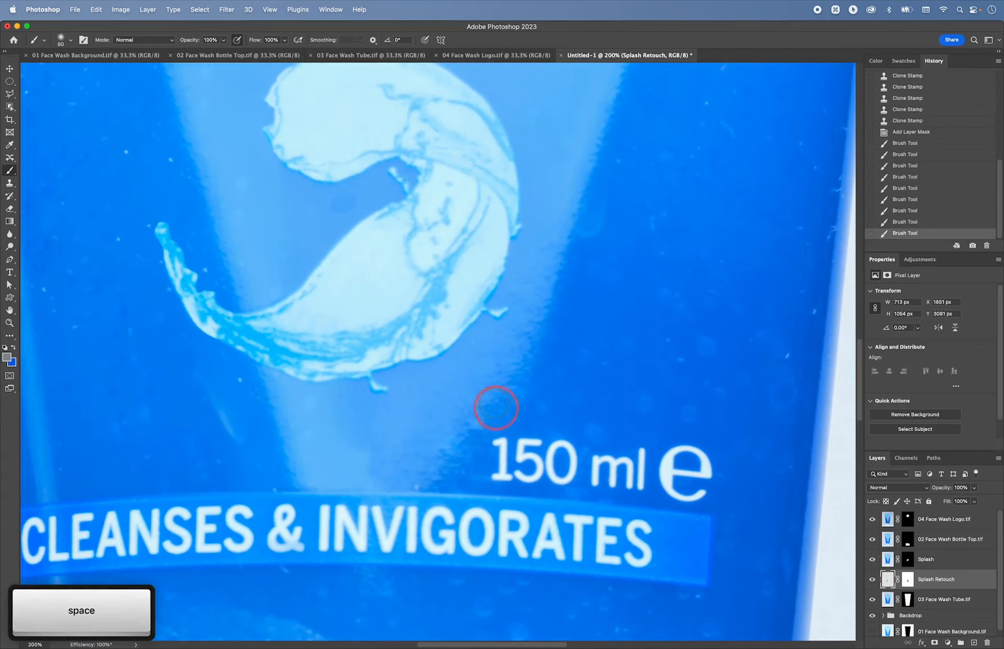
{"action": "key", "text": "super+minus"}
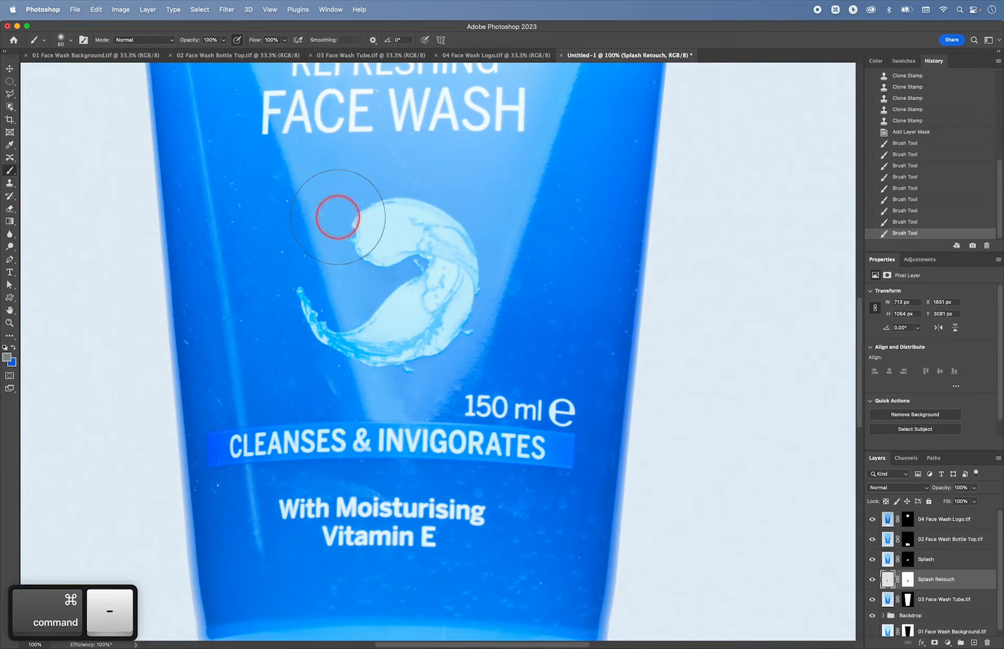
{"action": "key", "text": "s"}
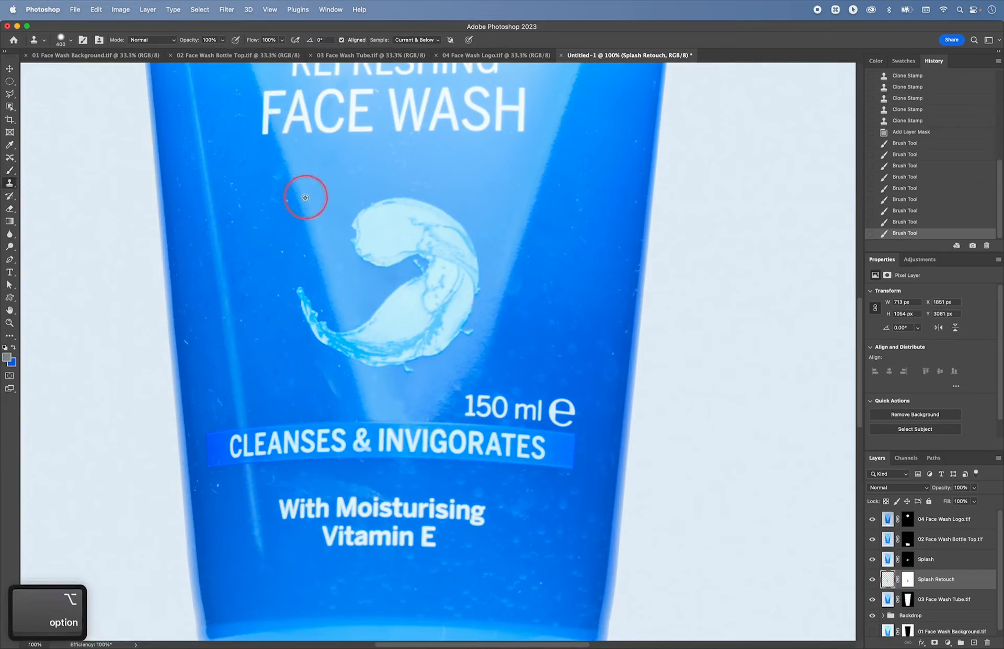
{"action": "left_click", "coordinate": [302, 199], "text": "alt"}
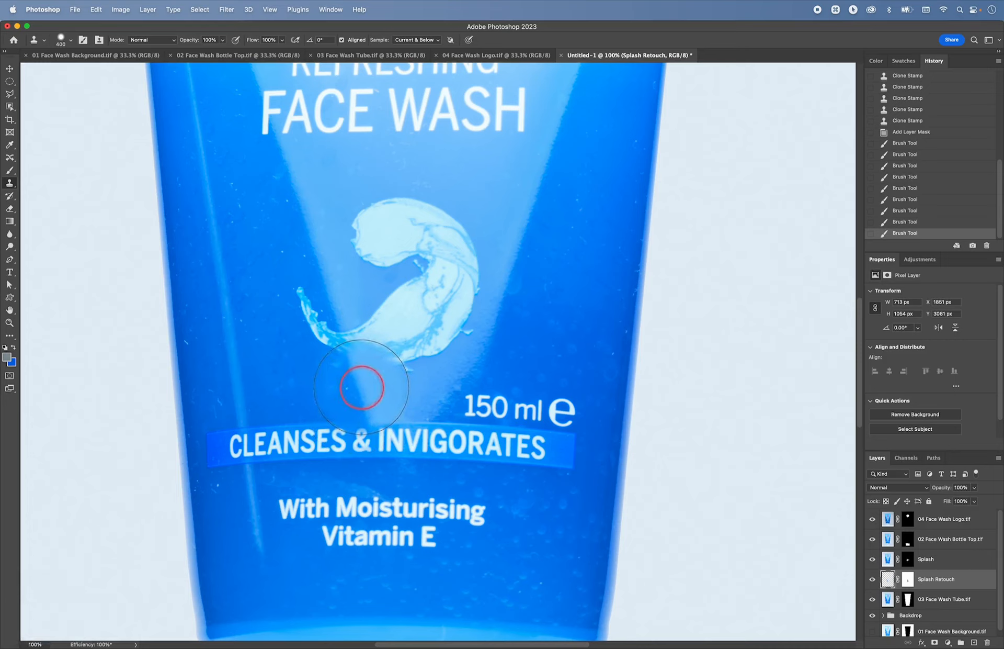
{"action": "left_click", "coordinate": [362, 387]}
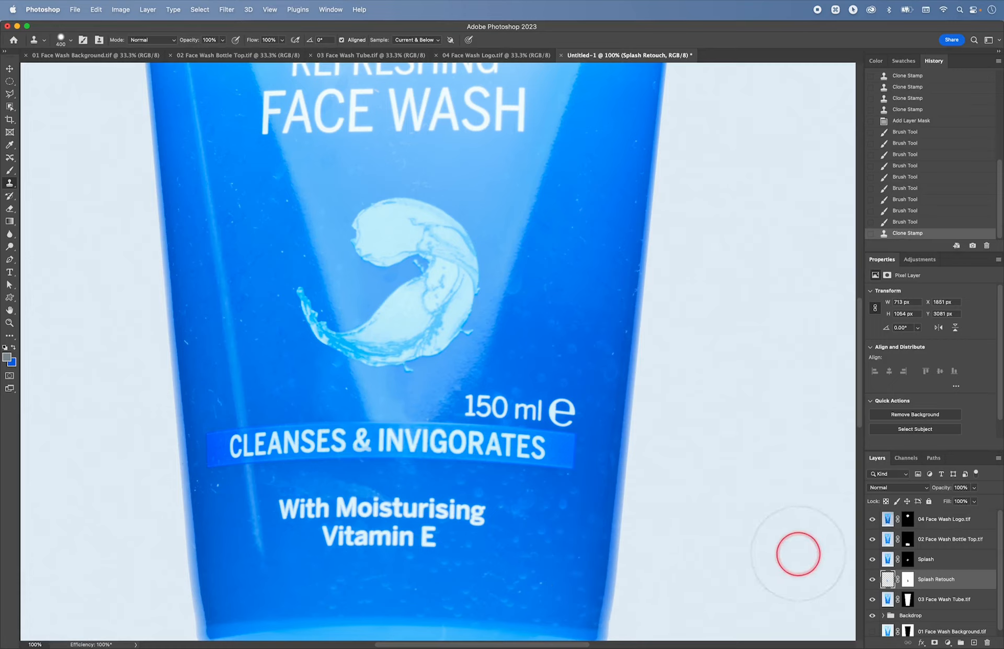
{"action": "left_click", "coordinate": [902, 224]}
{"action": "left_click", "coordinate": [908, 235]}
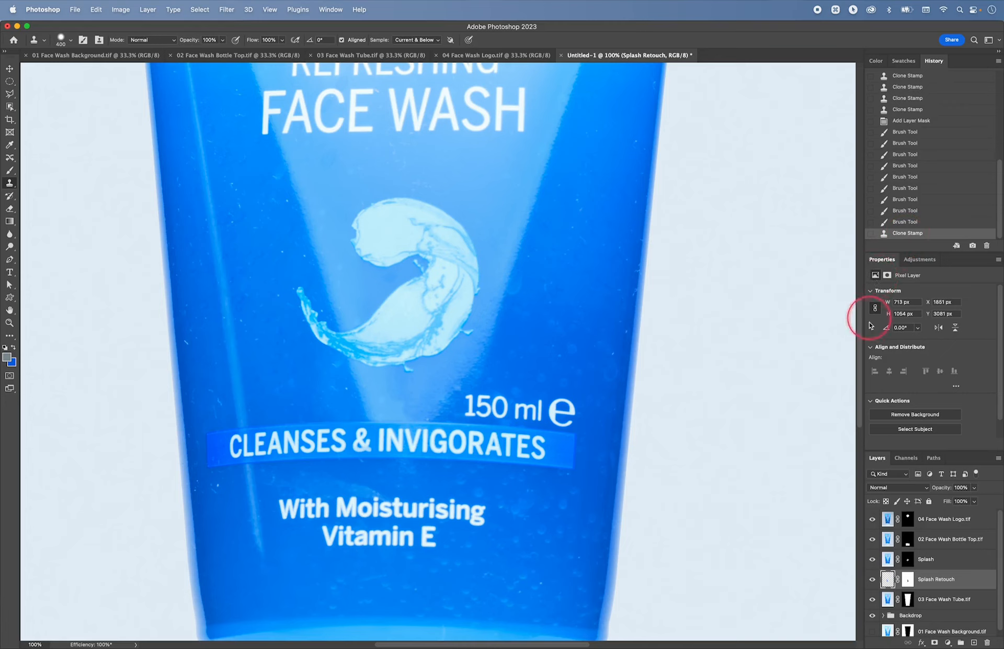
Step: Clean up the newly cloned beam edge just above the band with a 125 px black brush on the Splash Retouch mask
{"action": "left_click", "coordinate": [908, 579]}
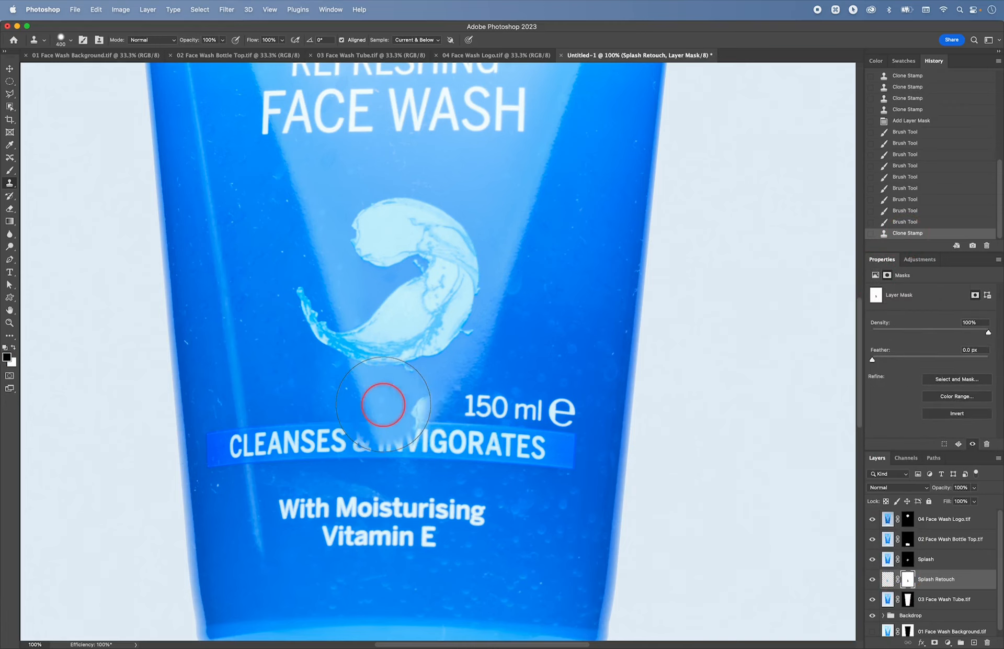
{"action": "key", "text": "b"}
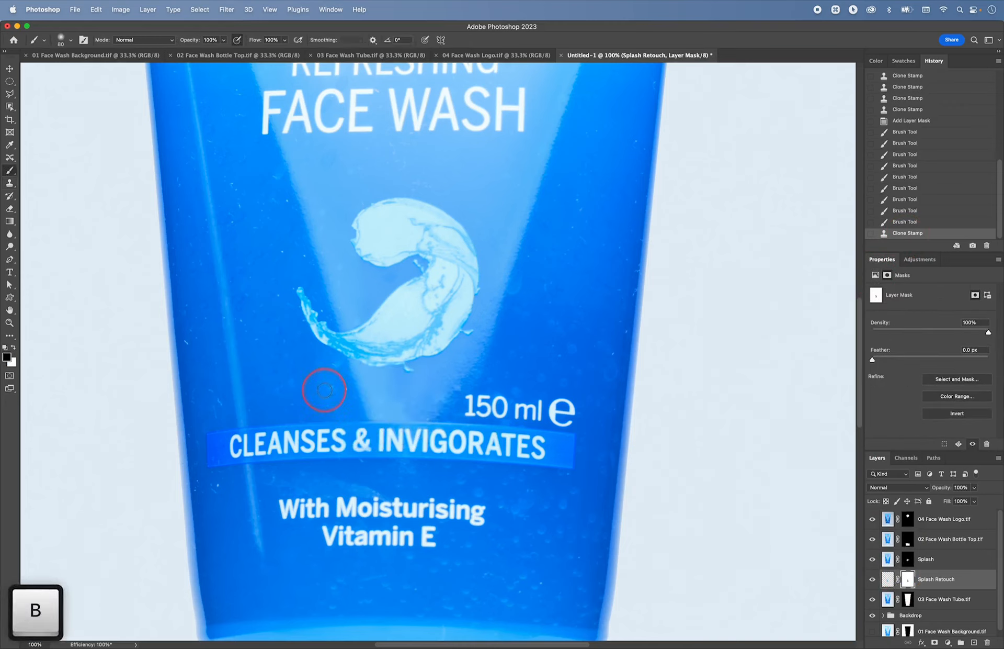
{"action": "key", "text": "bracketright"}
{"action": "key", "text": "bracketright"}
{"action": "key", "text": "bracketright"}
{"action": "key", "text": "bracketright"}
{"action": "key", "text": "bracketleft"}
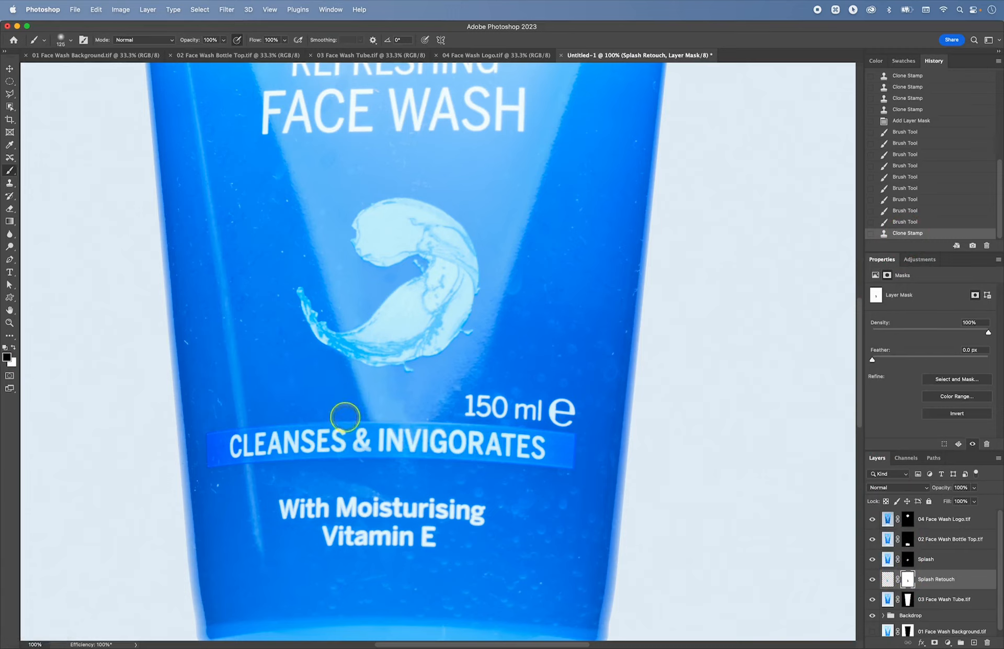
{"action": "mouse_move", "coordinate": [345, 417]}
{"action": "left_mouse_down"}
{"action": "mouse_move", "coordinate": [329, 368]}
{"action": "mouse_move", "coordinate": [348, 422]}
{"action": "left_mouse_up"}
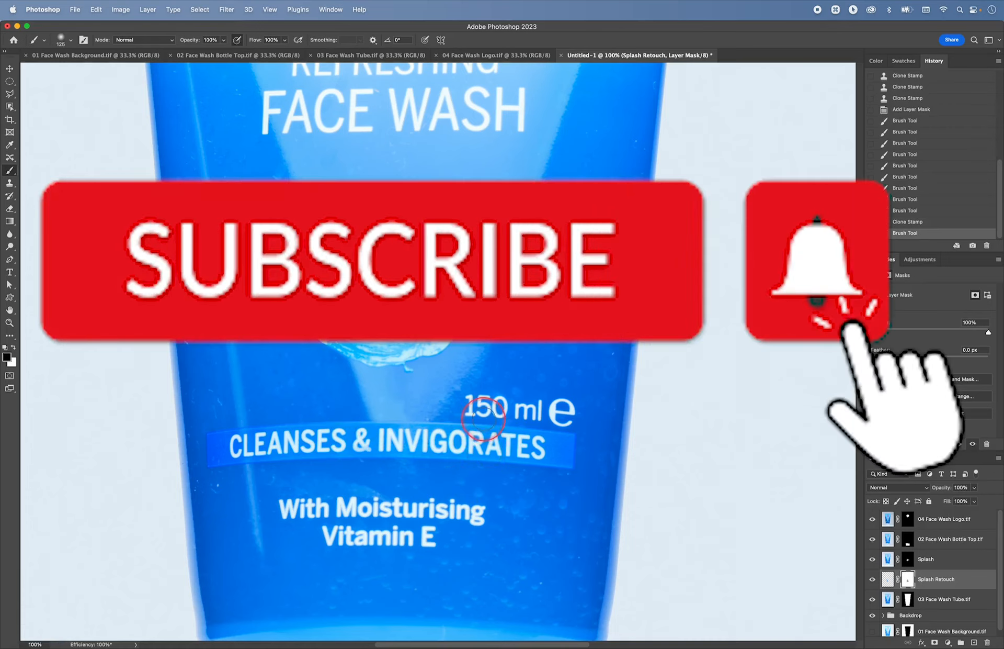
{"action": "left_click", "coordinate": [410, 406]}
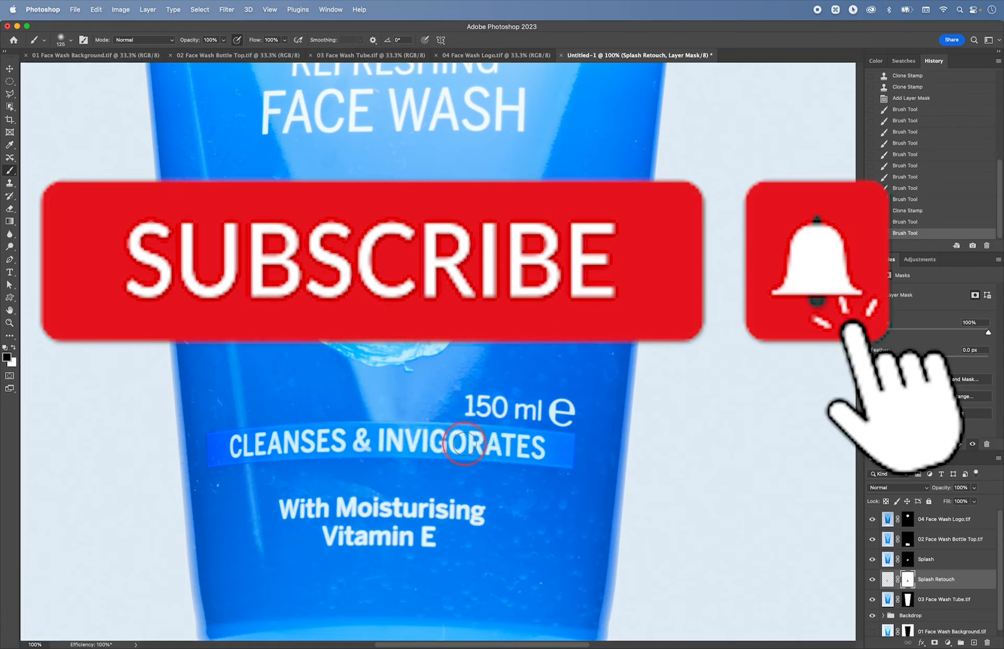
{"action": "key", "text": "super+z"}
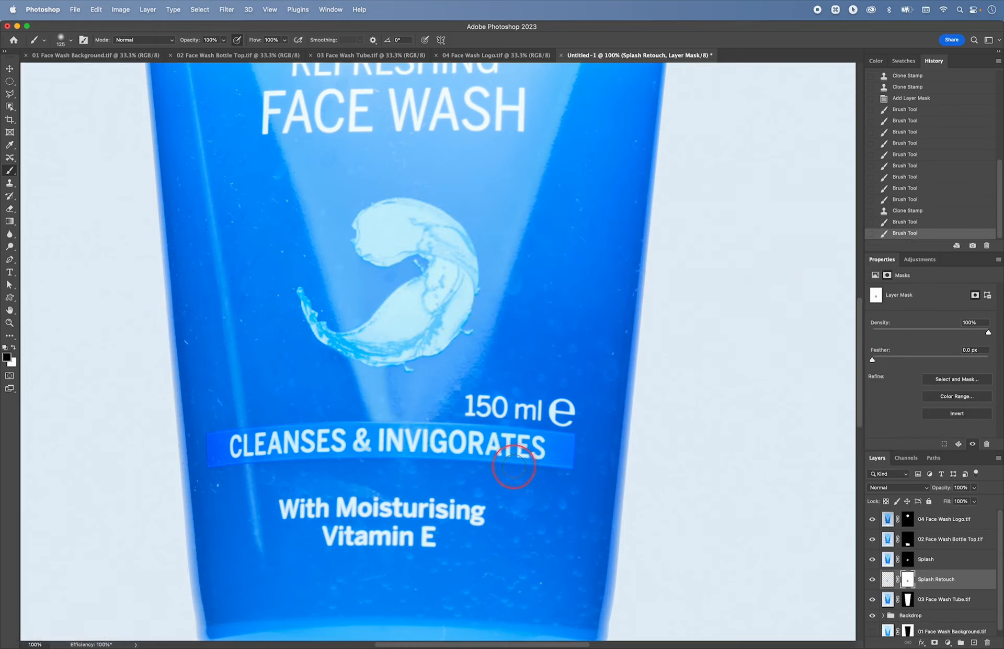
{"action": "key", "text": "super+z"}
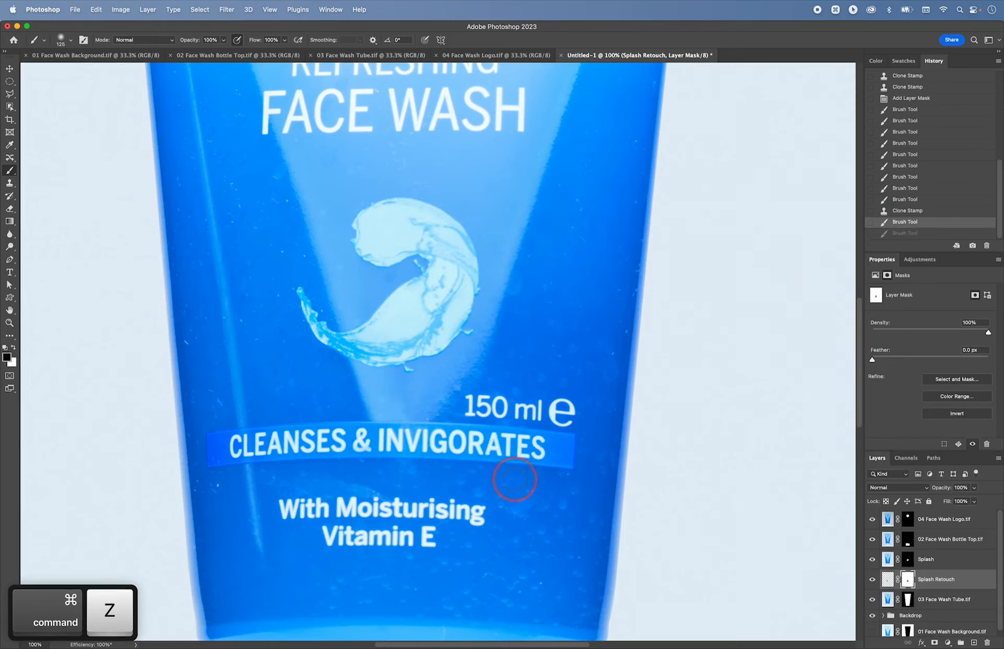
Step: Blend the beam just below the splash on the Splash Retouch layer using a 90 px Clone Stamp at 30% opacity, and compare before and after
{"action": "left_click", "coordinate": [888, 578]}
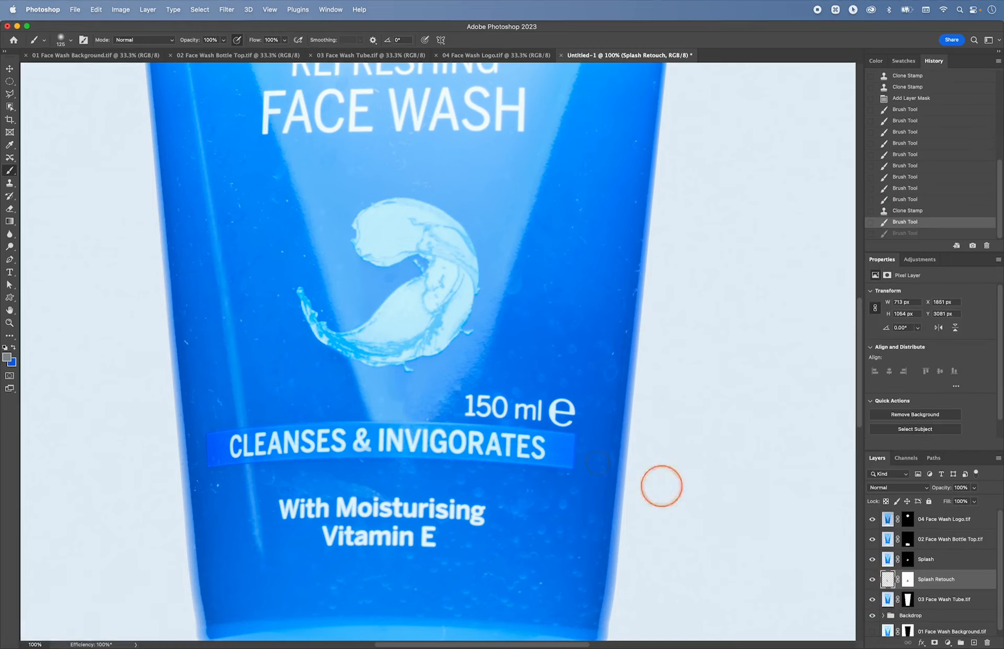
{"action": "key", "text": "s"}
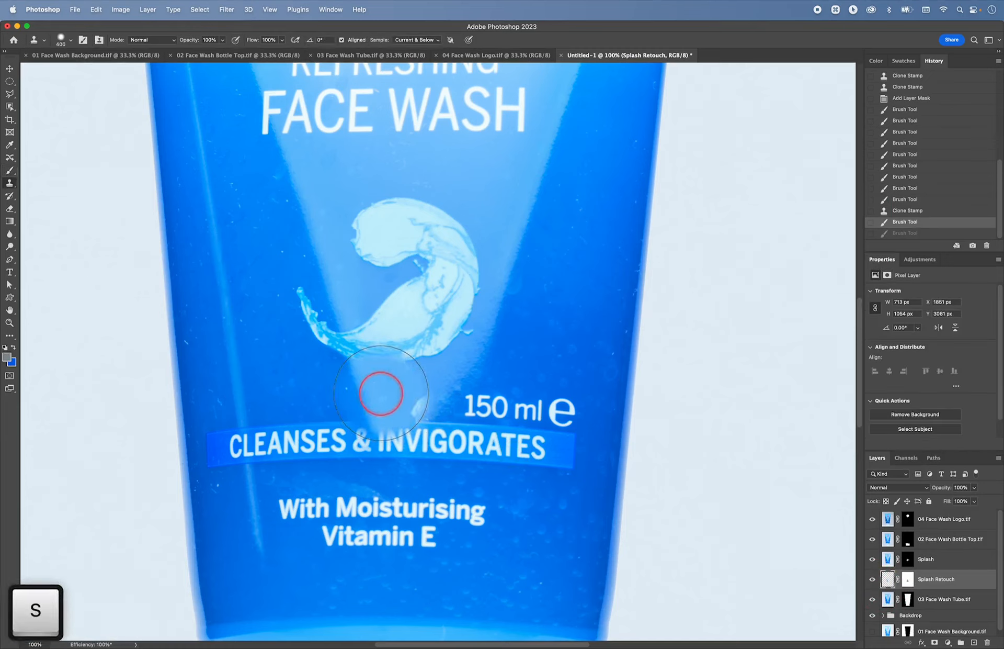
{"action": "key", "text": "bracketleft"}
{"action": "key", "text": "bracketleft"}
{"action": "key", "text": "bracketleft"}
{"action": "key", "text": "bracketleft"}
{"action": "key", "text": "bracketleft"}
{"action": "key", "text": "bracketleft"}
{"action": "key", "text": "bracketleft"}
{"action": "key", "text": "bracketleft"}
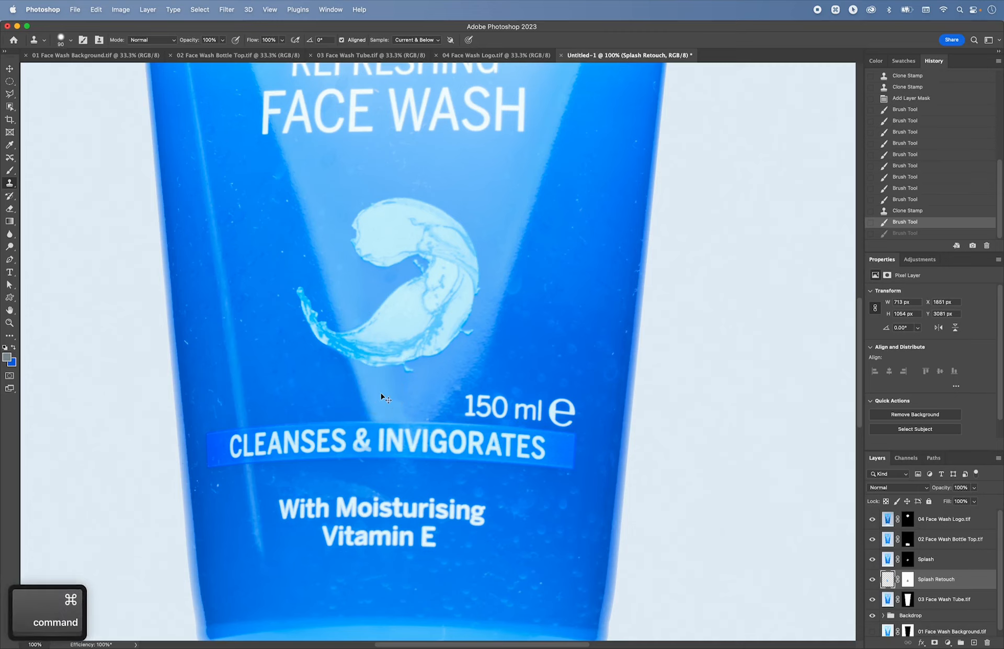
{"action": "key", "text": "super+equal"}
{"action": "key", "text": "super+equal"}
{"action": "mouse_move", "coordinate": [328, 429]}
{"action": "left_mouse_down"}
{"action": "mouse_move", "coordinate": [281, 438]}
{"action": "mouse_move", "coordinate": [279, 457]}
{"action": "mouse_move", "coordinate": [314, 463]}
{"action": "mouse_move", "coordinate": [322, 418]}
{"action": "mouse_move", "coordinate": [337, 504]}
{"action": "left_mouse_up"}
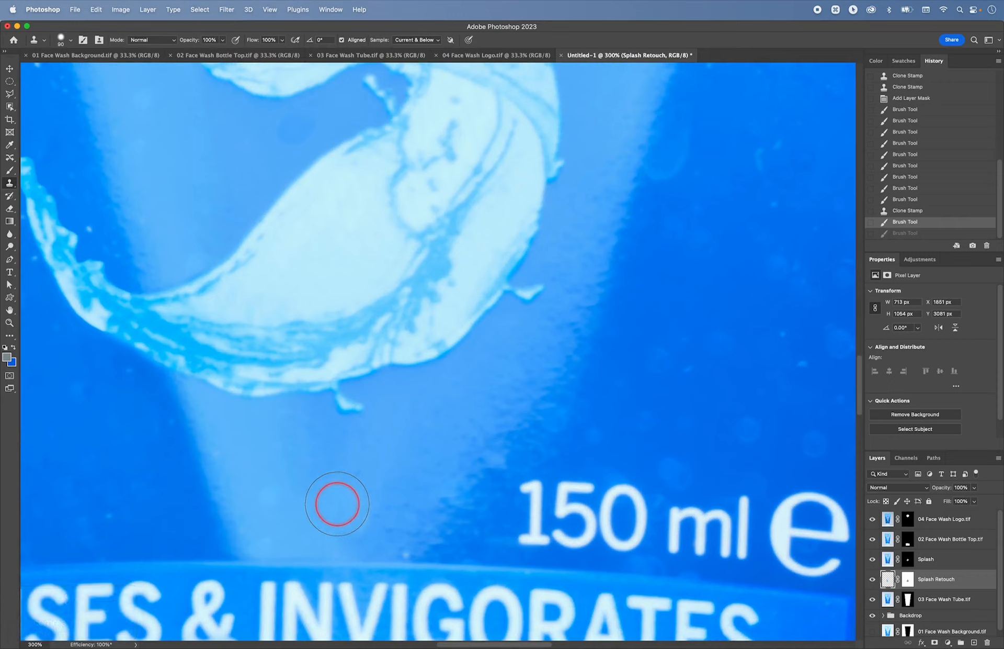
{"action": "key", "text": "3"}
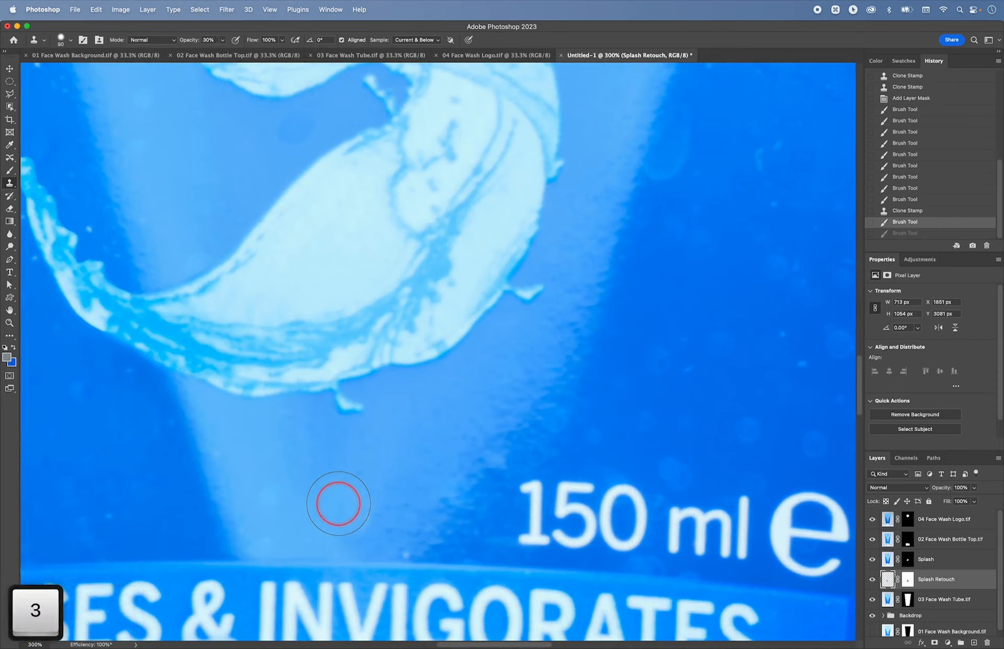
{"action": "key", "text": "alt"}
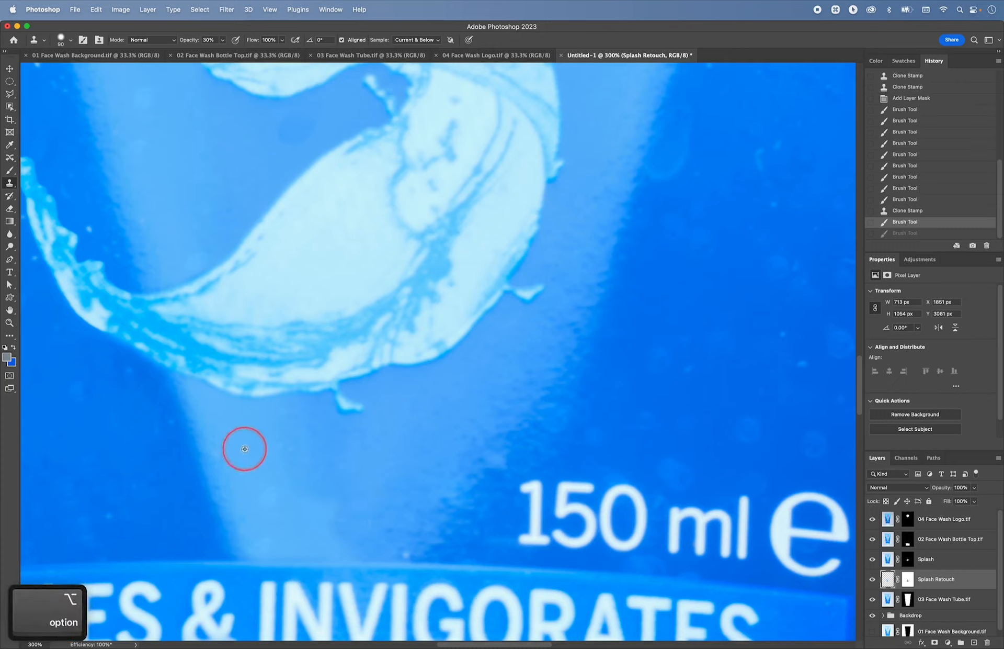
{"action": "left_click", "coordinate": [246, 452], "text": "alt"}
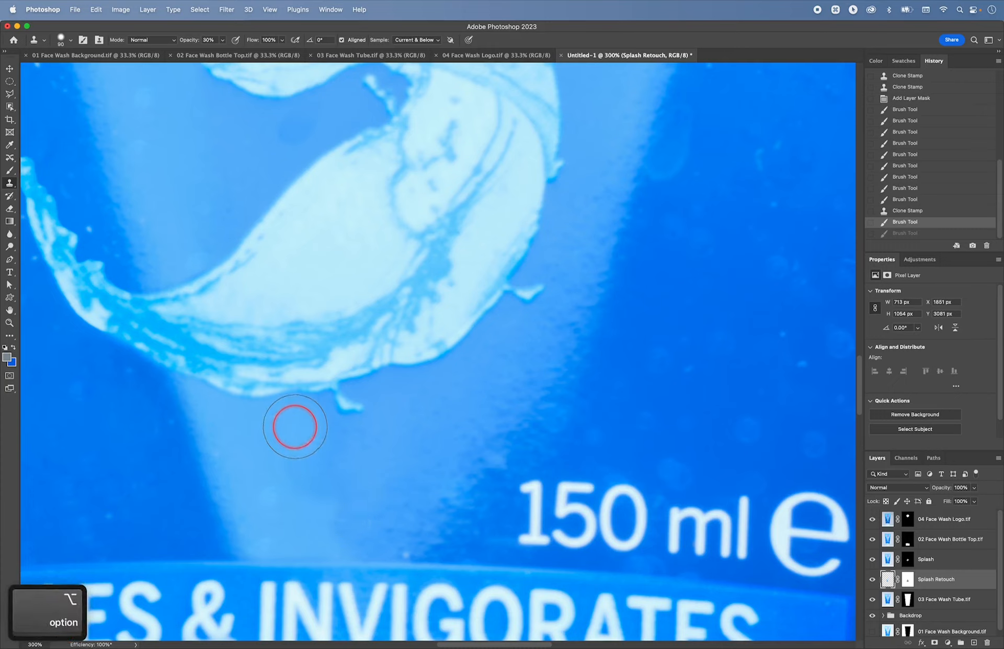
{"action": "mouse_move", "coordinate": [306, 446]}
{"action": "left_mouse_down"}
{"action": "mouse_move", "coordinate": [325, 520]}
{"action": "mouse_move", "coordinate": [284, 487]}
{"action": "left_mouse_up"}
{"action": "key", "text": "alt"}
{"action": "left_click", "coordinate": [286, 485], "text": "alt"}
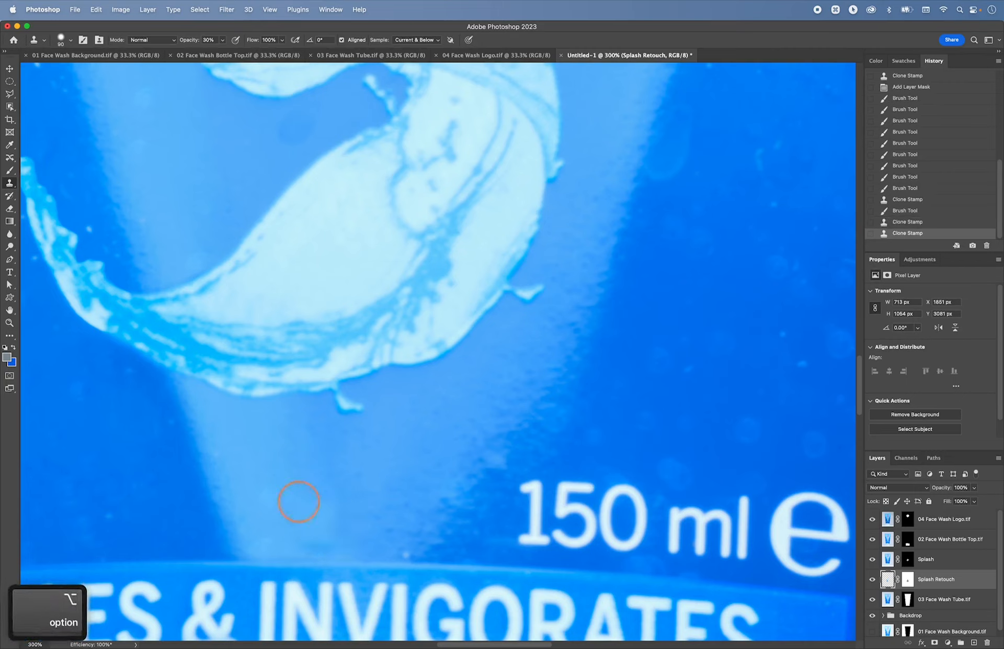
{"action": "mouse_move", "coordinate": [316, 538]}
{"action": "left_mouse_down"}
{"action": "mouse_move", "coordinate": [323, 543]}
{"action": "mouse_move", "coordinate": [314, 543]}
{"action": "mouse_move", "coordinate": [316, 498]}
{"action": "left_mouse_up"}
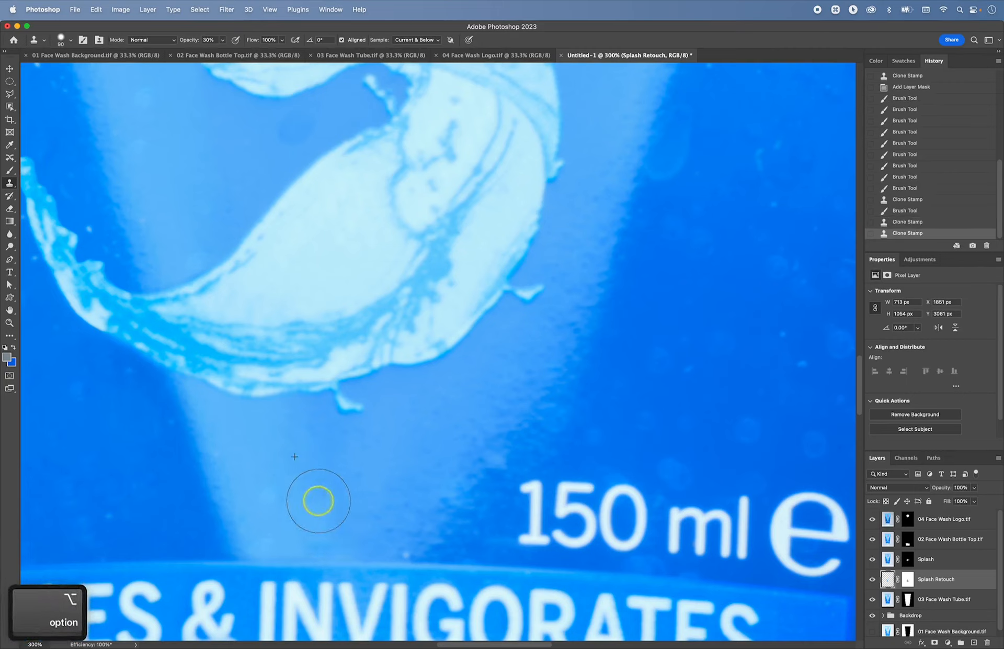
{"action": "left_click", "coordinate": [913, 202]}
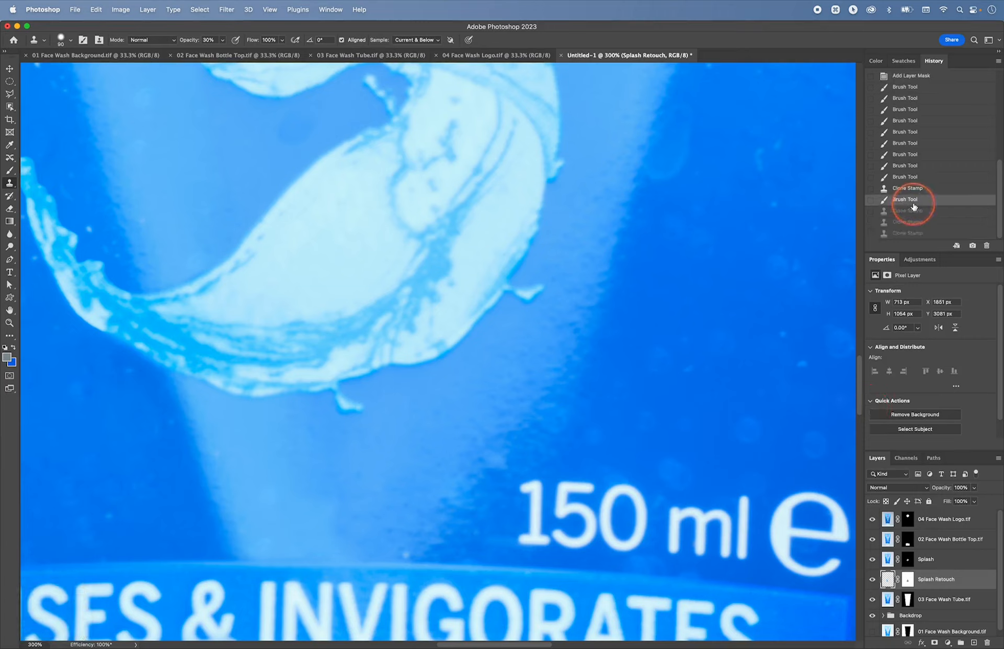
{"action": "left_click", "coordinate": [914, 233]}
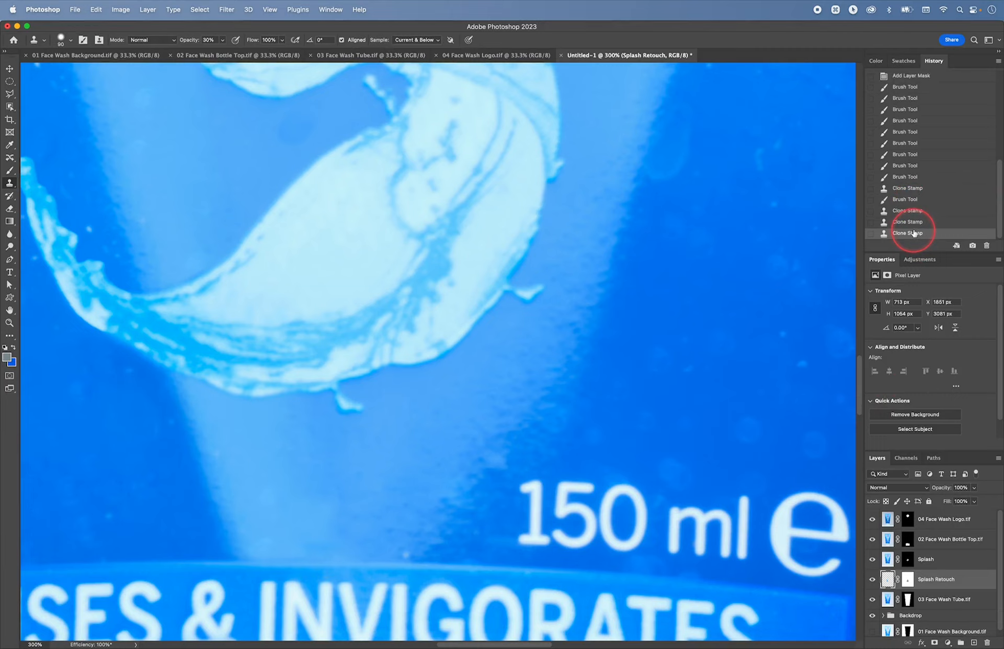
Step: Soften the streaks across the beam's middle below the splash by cloning neighbouring tones at 30% opacity
{"action": "left_click", "coordinate": [369, 473], "text": "alt"}
{"action": "mouse_move", "coordinate": [318, 517]}
{"action": "left_mouse_down"}
{"action": "mouse_move", "coordinate": [328, 544]}
{"action": "mouse_move", "coordinate": [332, 504]}
{"action": "mouse_move", "coordinate": [335, 522]}
{"action": "mouse_move", "coordinate": [337, 512]}
{"action": "mouse_move", "coordinate": [328, 502]}
{"action": "mouse_move", "coordinate": [337, 541]}
{"action": "mouse_move", "coordinate": [324, 434]}
{"action": "mouse_move", "coordinate": [349, 523]}
{"action": "mouse_move", "coordinate": [437, 439]}
{"action": "left_mouse_up"}
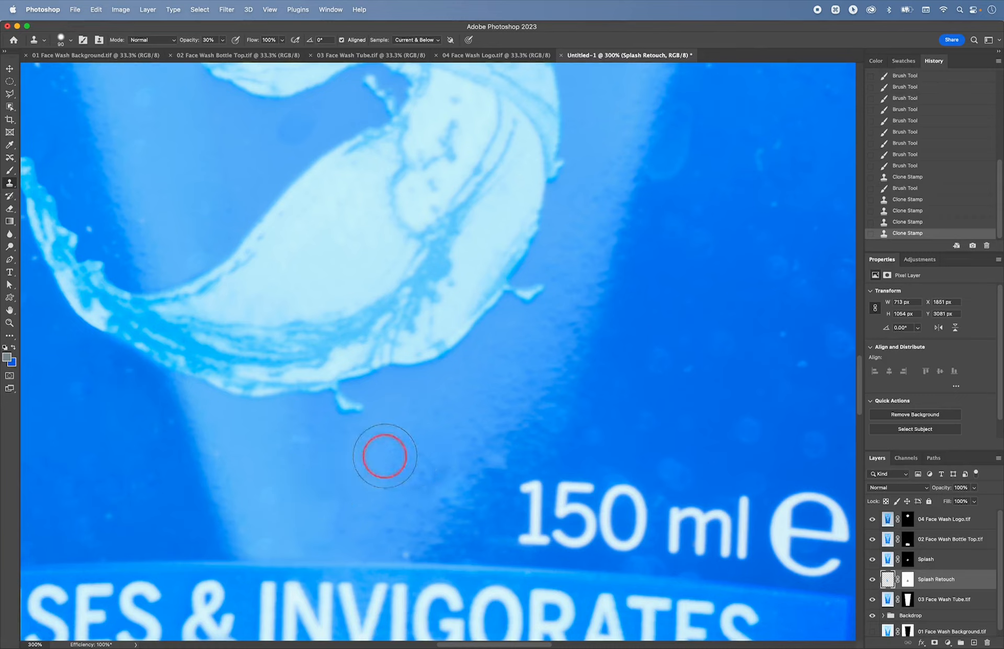
{"action": "left_click", "coordinate": [314, 489], "text": "alt"}
{"action": "mouse_move", "coordinate": [301, 453]}
{"action": "left_mouse_down"}
{"action": "mouse_move", "coordinate": [303, 437]}
{"action": "mouse_move", "coordinate": [317, 453]}
{"action": "left_mouse_up"}
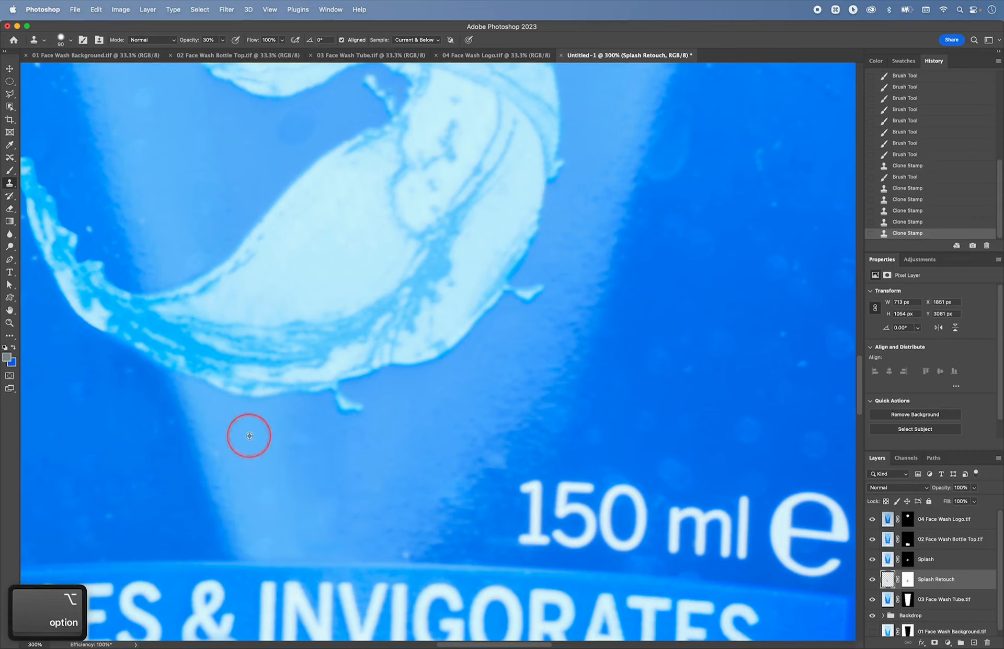
{"action": "mouse_move", "coordinate": [298, 447]}
{"action": "left_mouse_down"}
{"action": "mouse_move", "coordinate": [321, 466]}
{"action": "mouse_move", "coordinate": [322, 511]}
{"action": "mouse_move", "coordinate": [318, 505]}
{"action": "left_mouse_up"}
{"action": "left_click", "coordinate": [330, 457], "text": "alt"}
{"action": "mouse_move", "coordinate": [300, 423]}
{"action": "left_mouse_down"}
{"action": "mouse_move", "coordinate": [298, 447]}
{"action": "mouse_move", "coordinate": [307, 430]}
{"action": "mouse_move", "coordinate": [319, 451]}
{"action": "left_mouse_up"}
Step: Even out the lower part of the beam just above the CLEANSES & INVIGORATES band with more 30% clone strokes
{"action": "left_click", "coordinate": [338, 465], "text": "alt"}
{"action": "mouse_move", "coordinate": [343, 531]}
{"action": "left_mouse_down"}
{"action": "mouse_move", "coordinate": [360, 509]}
{"action": "mouse_move", "coordinate": [357, 529]}
{"action": "left_mouse_up"}
{"action": "left_click", "coordinate": [339, 501], "text": "alt"}
{"action": "left_click_drag", "start_coordinate": [350, 481], "coordinate": [333, 534]}
{"action": "left_click", "coordinate": [332, 514], "text": "alt"}
{"action": "left_click", "coordinate": [426, 454], "text": "alt"}
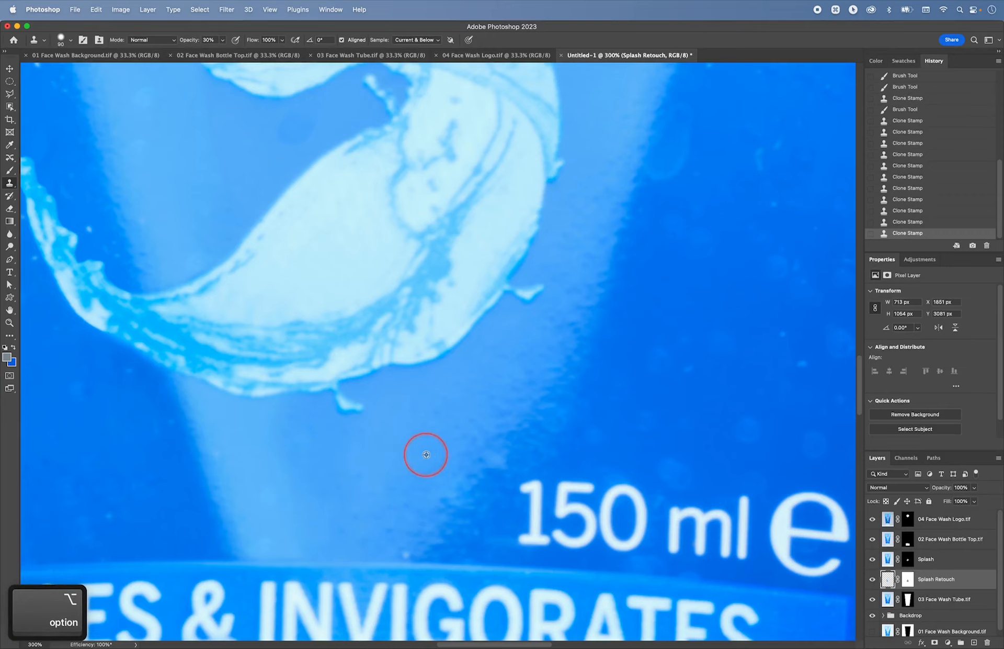
{"action": "mouse_move", "coordinate": [404, 491]}
{"action": "left_mouse_down"}
{"action": "mouse_move", "coordinate": [388, 513]}
{"action": "mouse_move", "coordinate": [386, 495]}
{"action": "mouse_move", "coordinate": [376, 523]}
{"action": "left_mouse_up"}
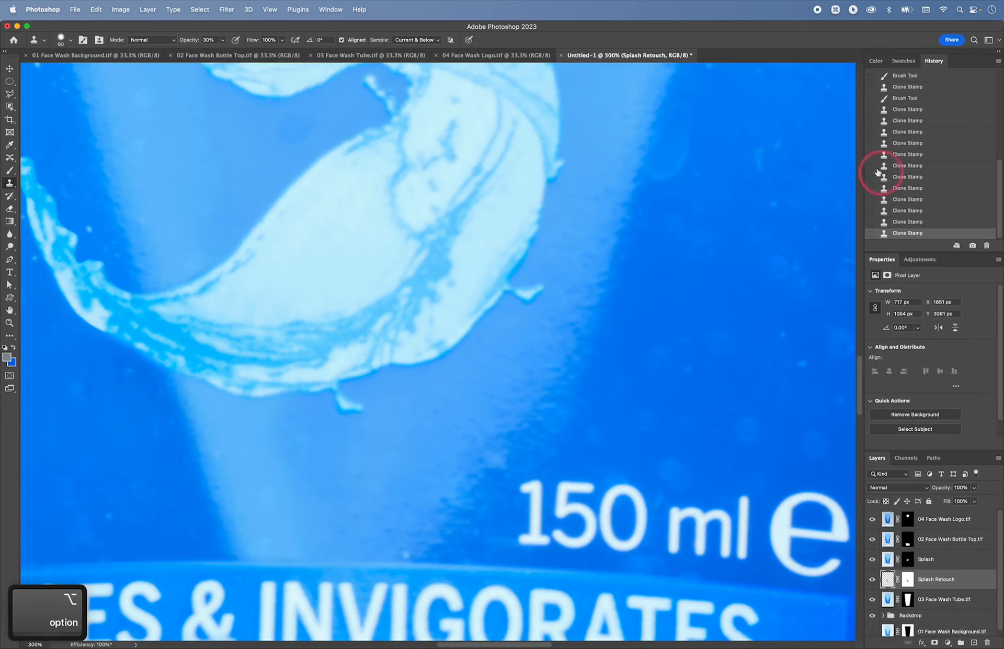
Step: Compare the beam below the splash before, partway through and after the 30% cloning by stepping through the history states
{"action": "left_click", "coordinate": [901, 87]}
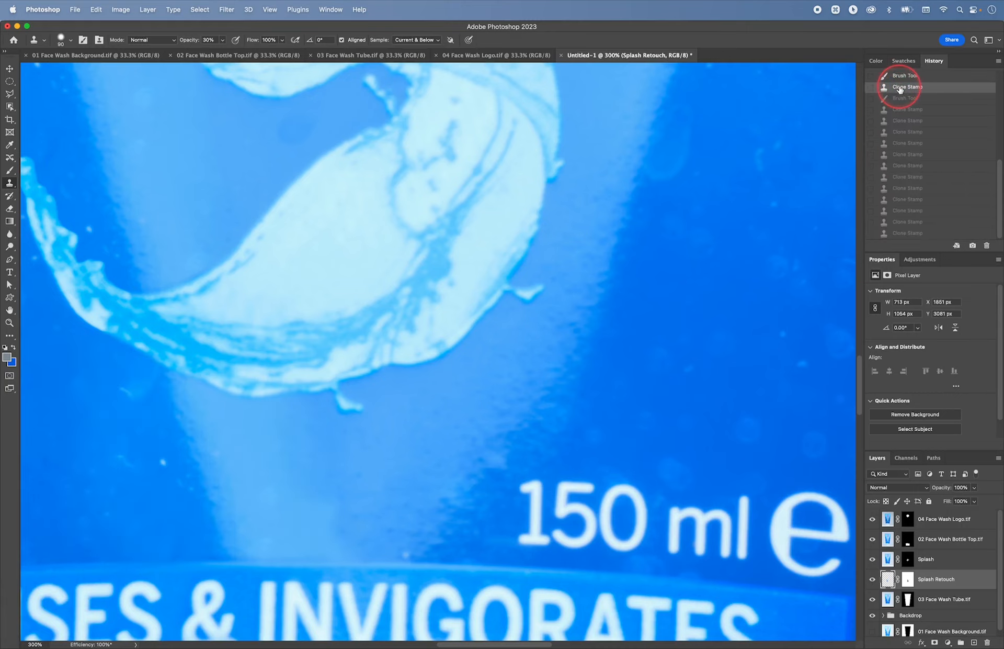
{"action": "left_click", "coordinate": [907, 234]}
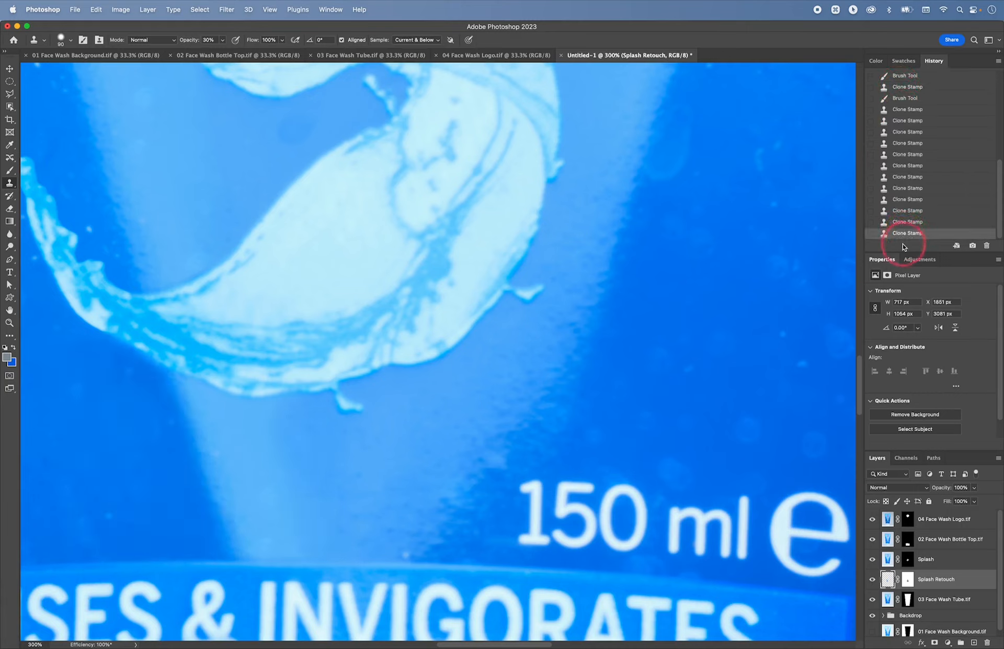
{"action": "left_click", "coordinate": [913, 155]}
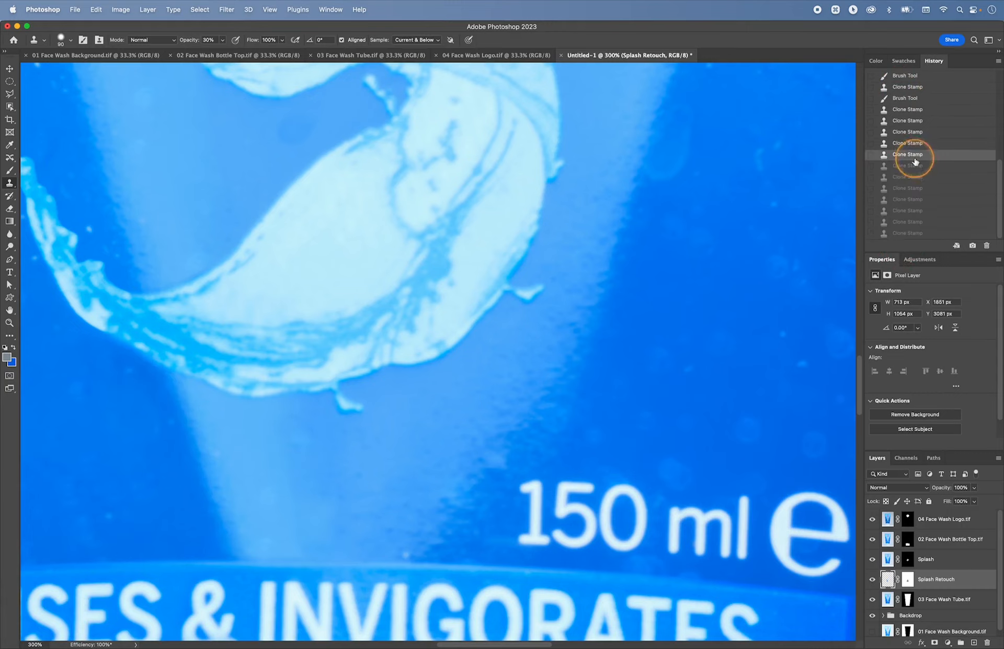
{"action": "left_click", "coordinate": [919, 234]}
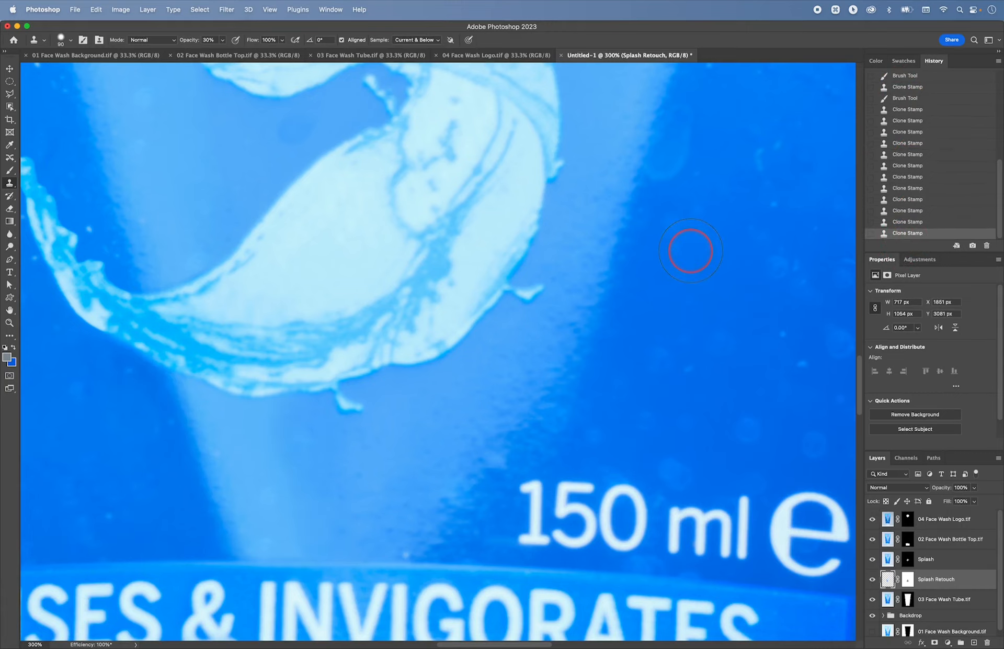
Step: Examine the retouched beam on the whole tube and in close-up between the splash and the band
{"action": "key", "text": "super+0"}
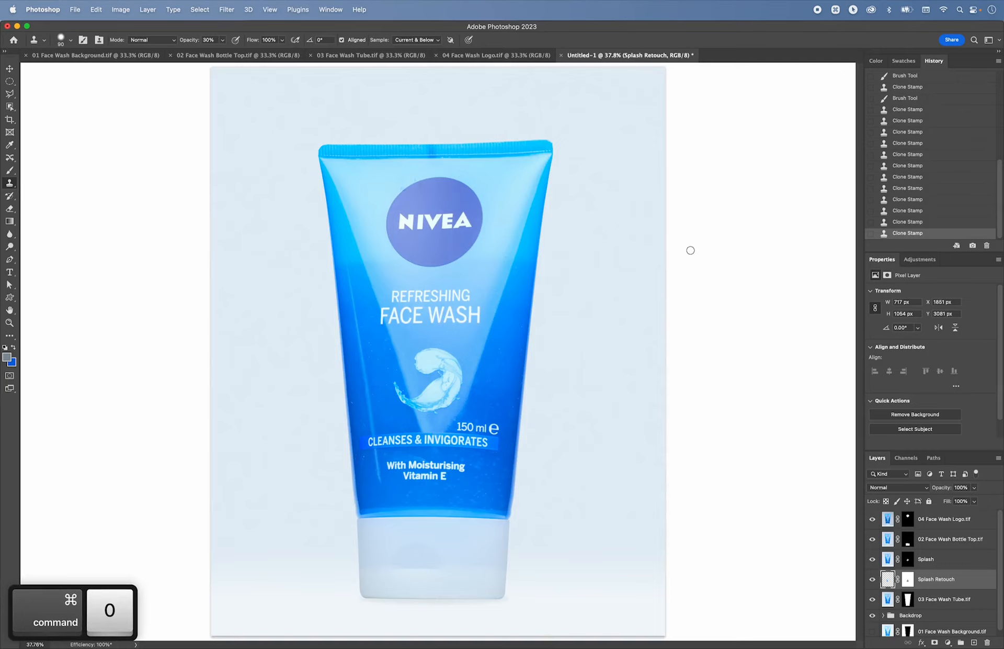
{"action": "key", "text": "super+equal"}
{"action": "key", "text": "super+equal"}
{"action": "key", "text": "super+equal"}
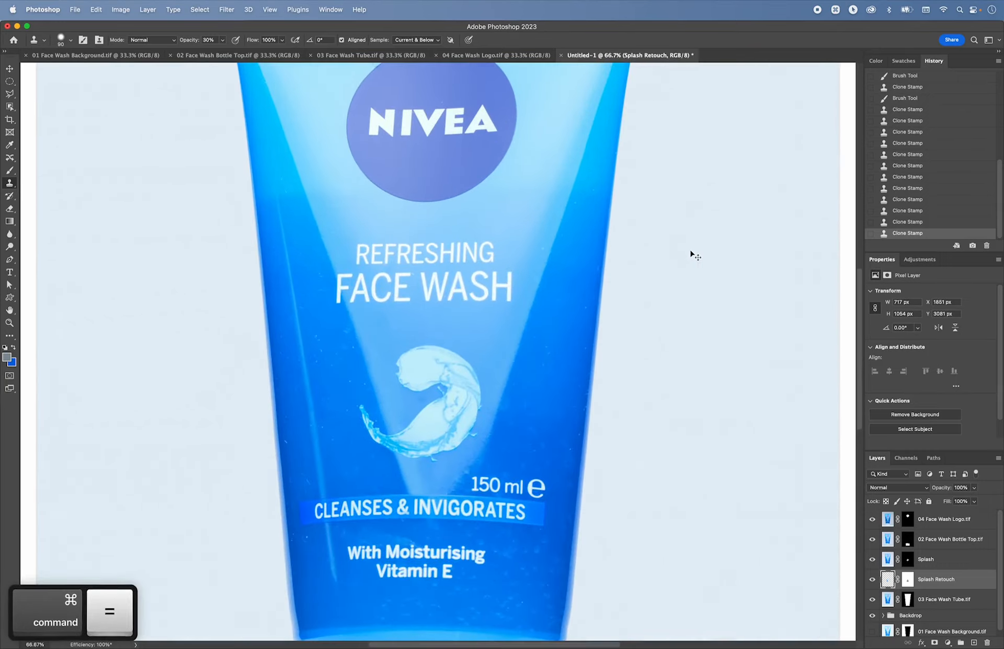
{"action": "key", "text": "super+equal"}
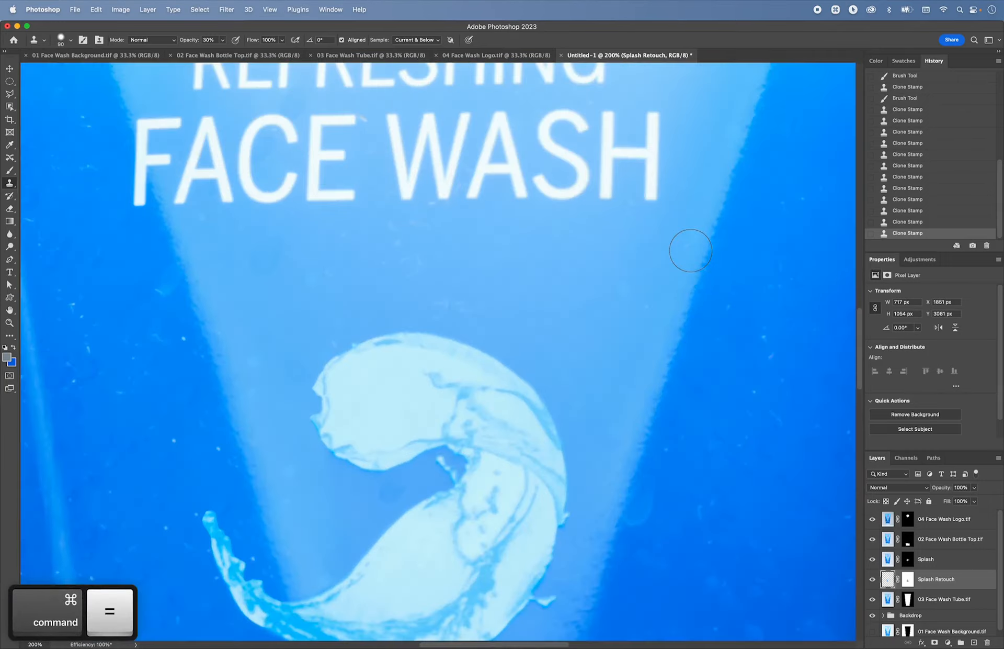
{"action": "key", "text": "space"}
{"action": "left_click_drag", "start_coordinate": [572, 337], "coordinate": [557, 210]}
{"action": "left_click_drag", "start_coordinate": [604, 390], "coordinate": [554, 202]}
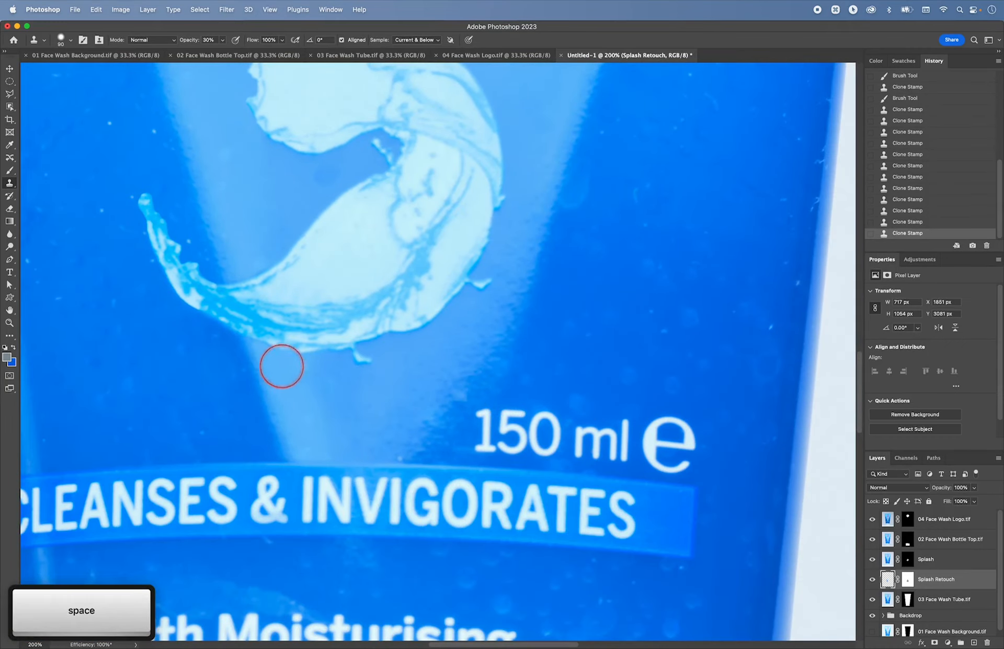
{"action": "left_click", "coordinate": [546, 528]}
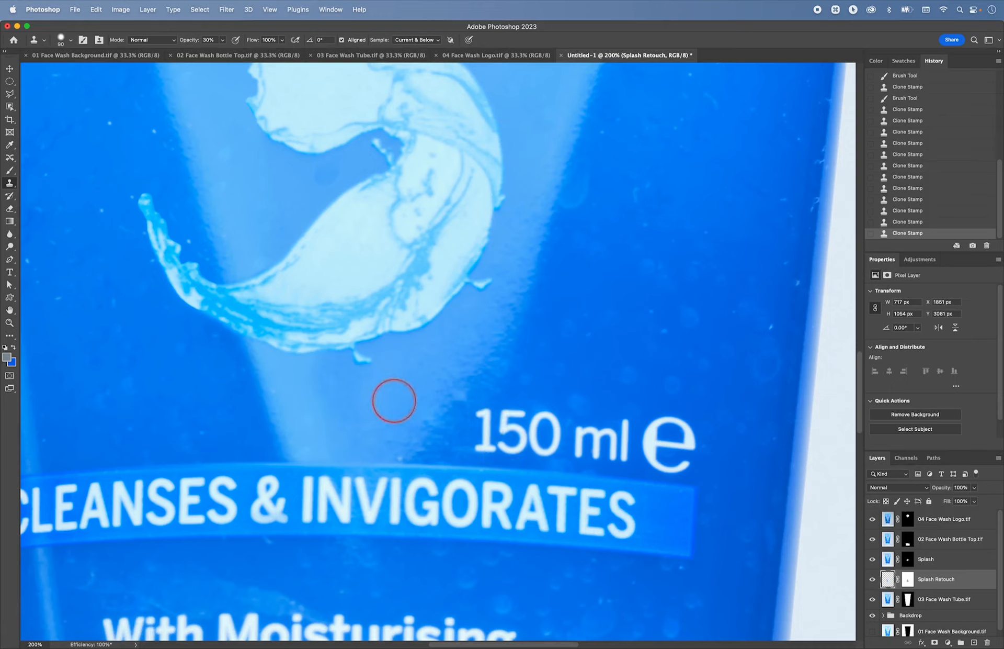
{"action": "key", "text": "v"}
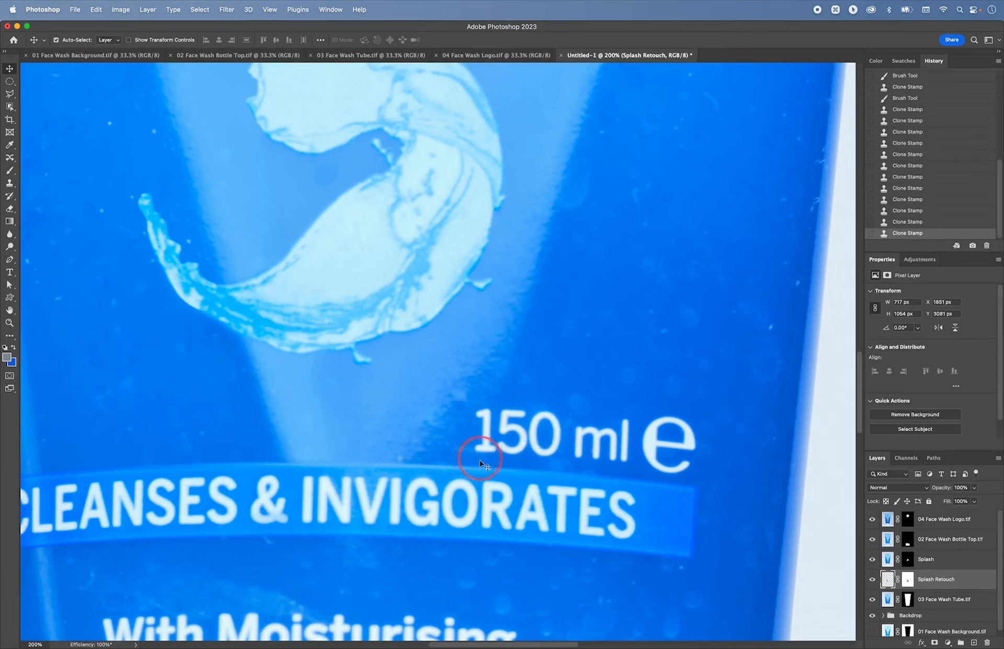
{"action": "scroll", "coordinate": [480, 463], "scroll_direction": "down", "scroll_amount": 1}
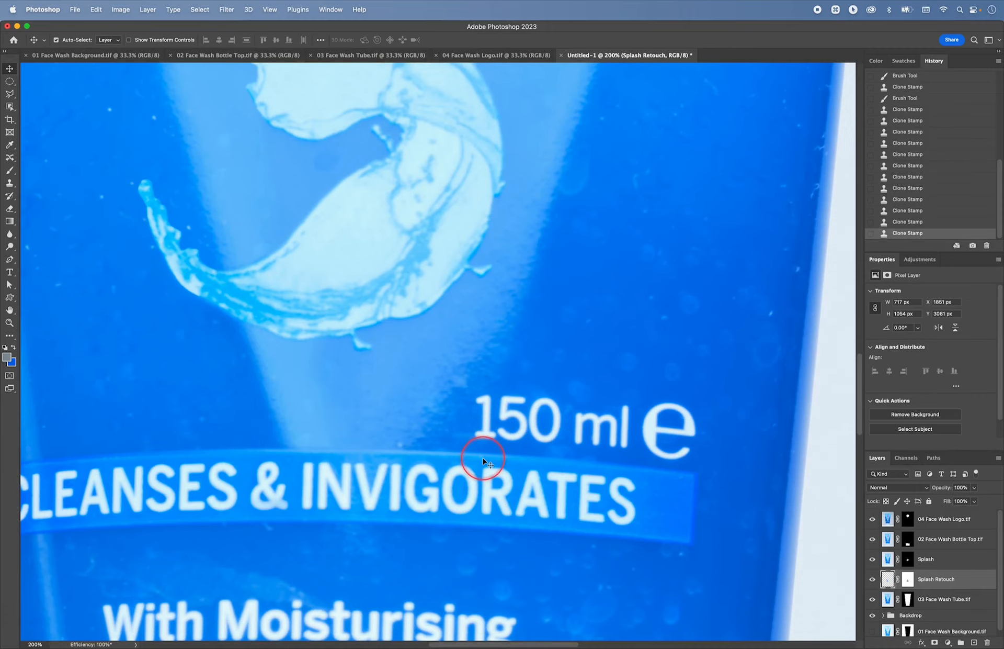
Step: Compare the whole tube with the Splash Retouch layer hidden and shown
{"action": "key", "text": "ctrl+0"}
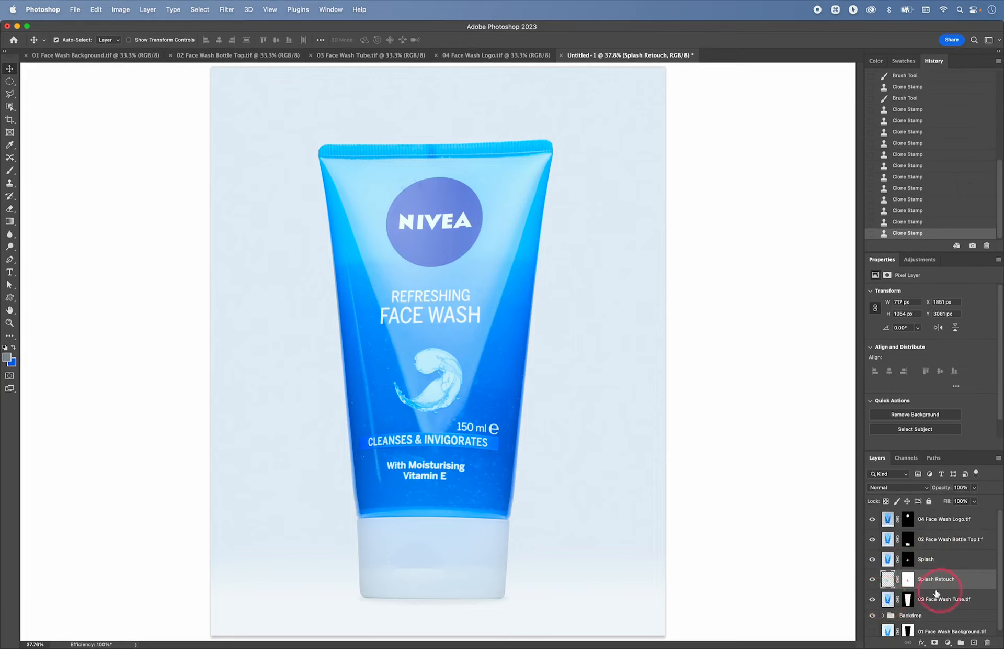
{"action": "left_click", "coordinate": [872, 579]}
{"action": "left_click", "coordinate": [873, 579]}
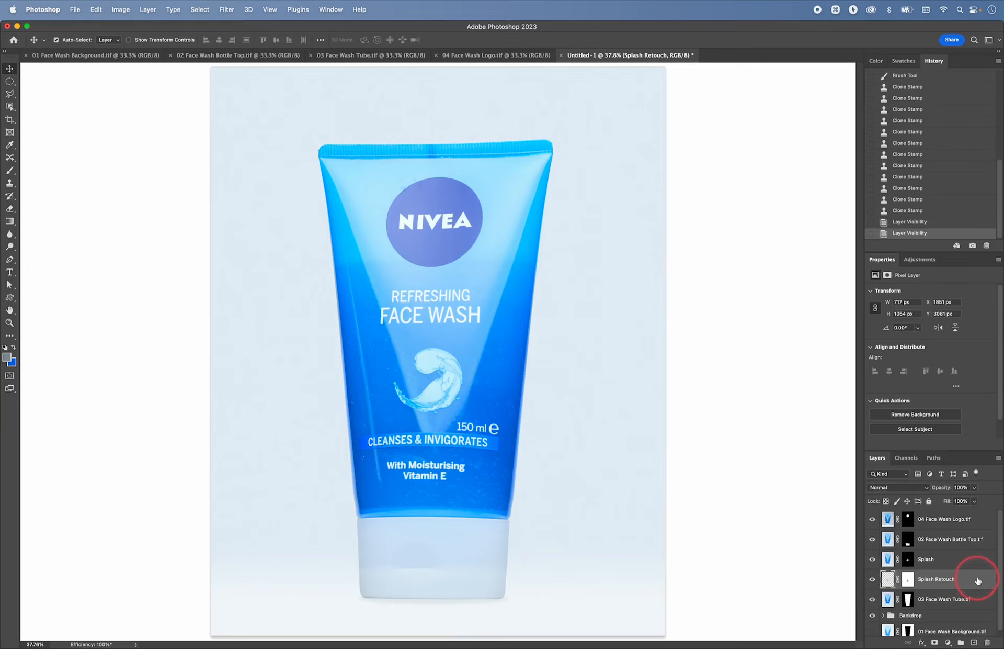
Step: Add a Curves adjustment above Splash Retouch with a mild S-curve through input 96/output 85 and 182/185, and compare it off and on
{"action": "left_click", "coordinate": [920, 259]}
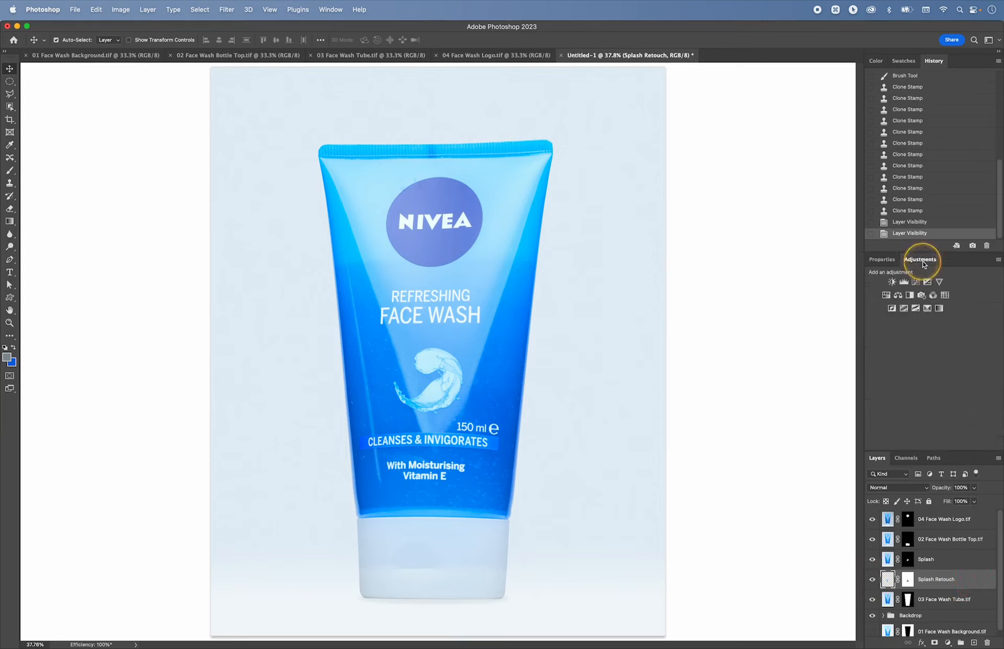
{"action": "left_click", "coordinate": [917, 283]}
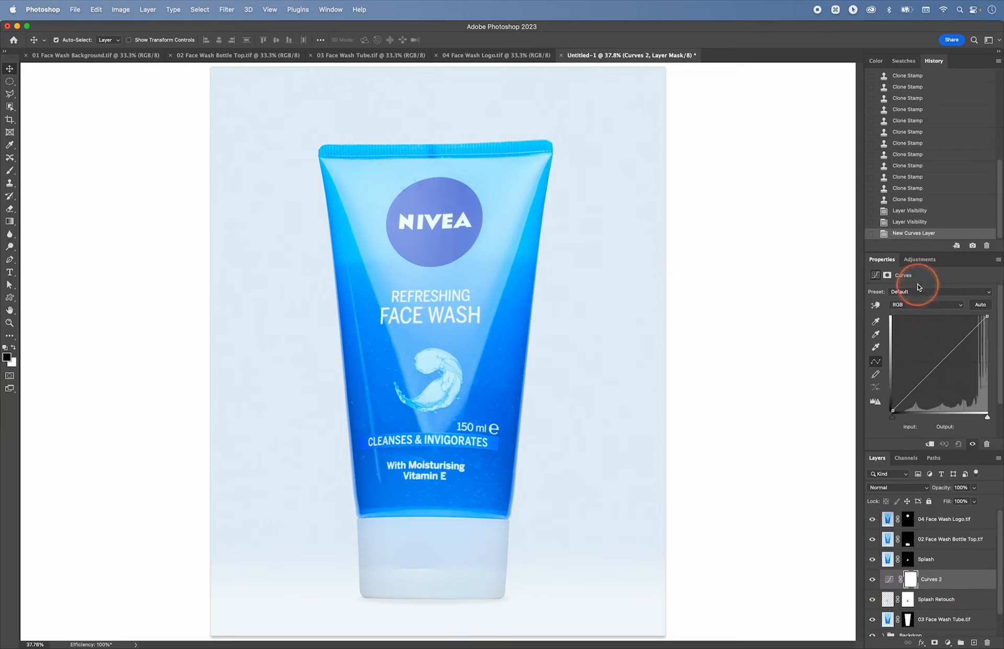
{"action": "left_click", "coordinate": [930, 378]}
{"action": "left_click_drag", "start_coordinate": [960, 343], "coordinate": [959, 340]}
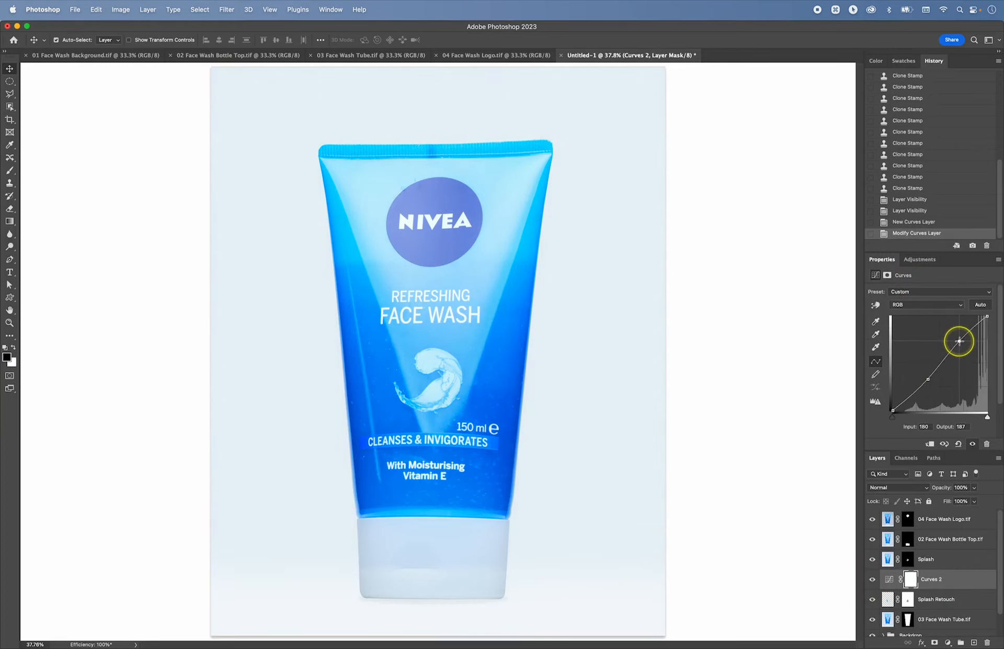
{"action": "left_click_drag", "start_coordinate": [928, 379], "coordinate": [929, 379]}
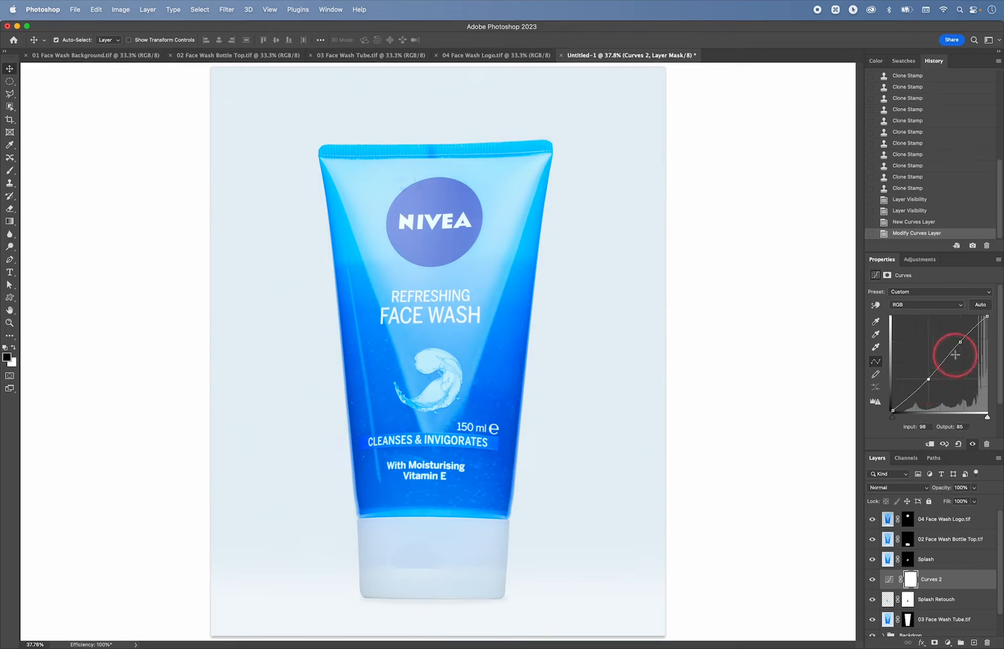
{"action": "left_click_drag", "start_coordinate": [962, 341], "coordinate": [963, 342]}
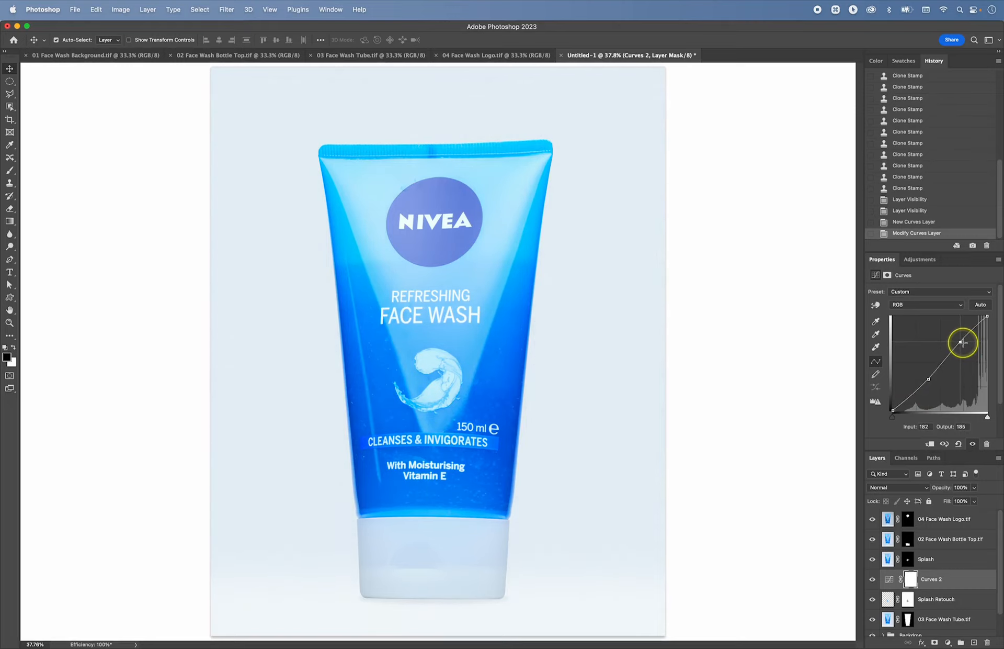
{"action": "left_click", "coordinate": [973, 444]}
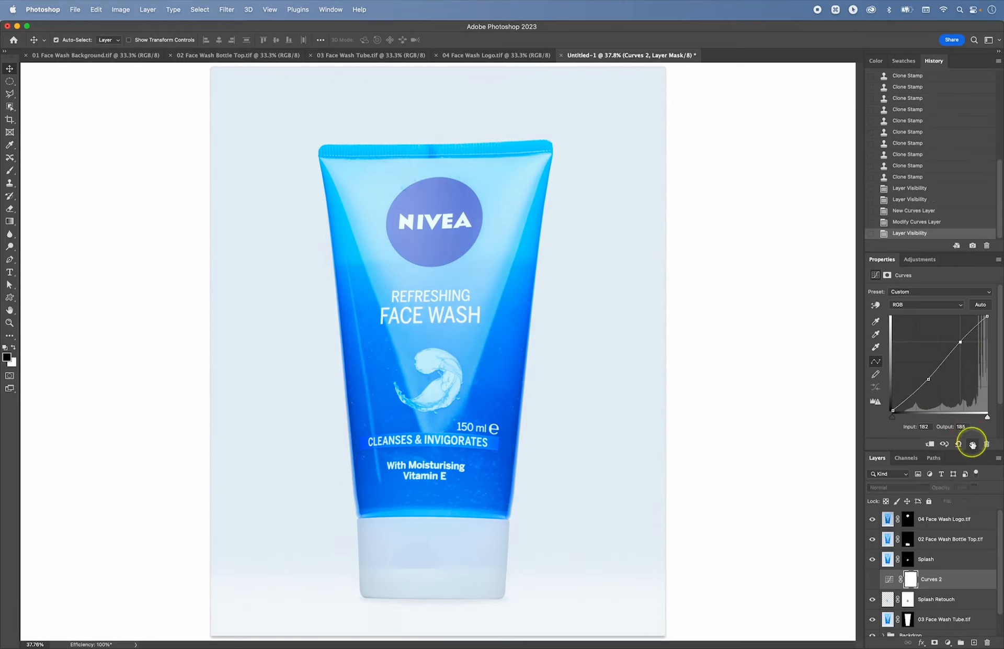
{"action": "left_click", "coordinate": [973, 444]}
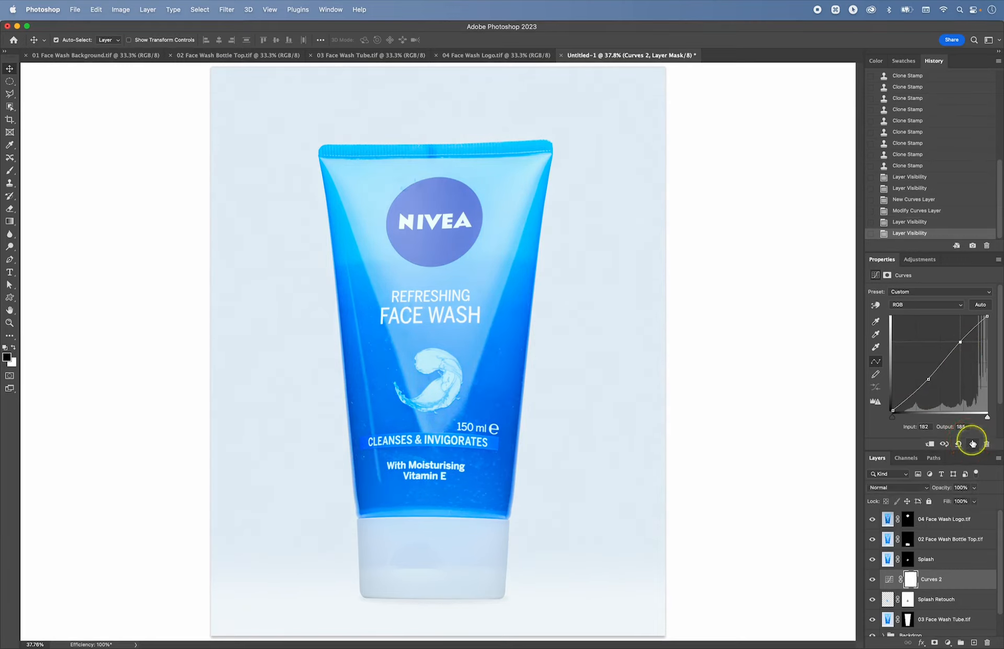
Step: Compare the tube's contrast again with the Curves 2 adjustment hidden and shown
{"action": "left_click", "coordinate": [973, 444]}
{"action": "left_click", "coordinate": [973, 444]}
{"action": "left_click", "coordinate": [973, 444]}
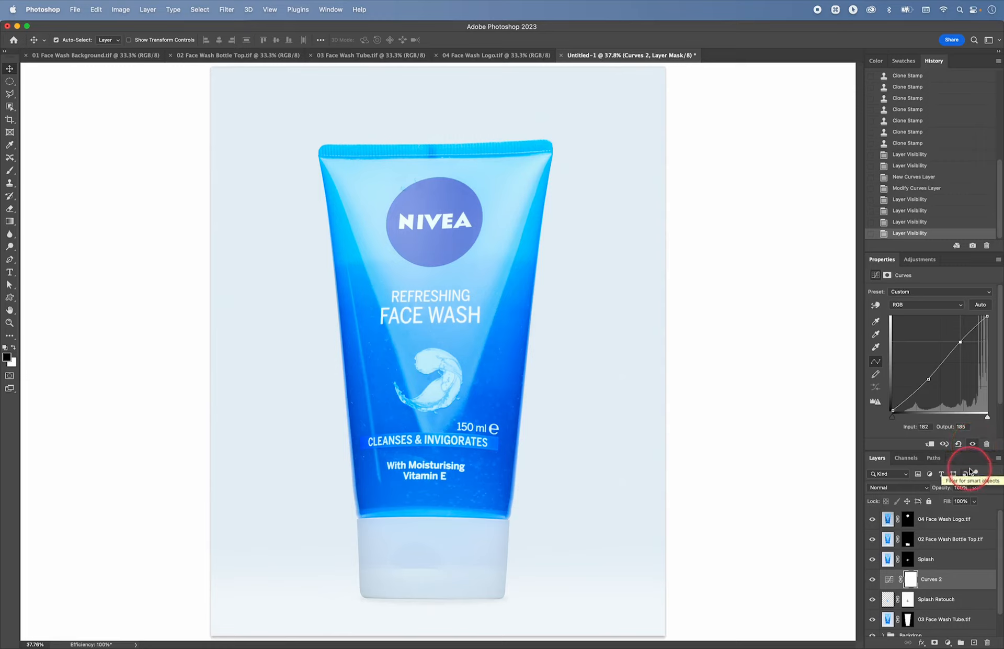
Step: Clip a Curves adjustment to the 04 Face Wash Logo layer and darken the logo with a curve point at input 153/output 103
{"action": "left_click", "coordinate": [967, 560]}
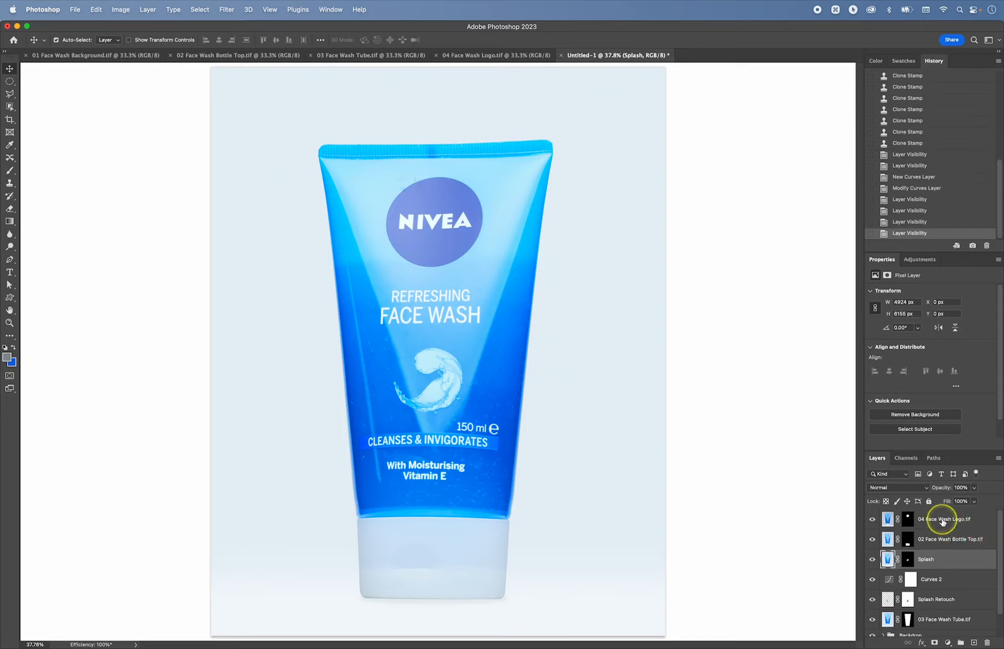
{"action": "left_click", "coordinate": [883, 520]}
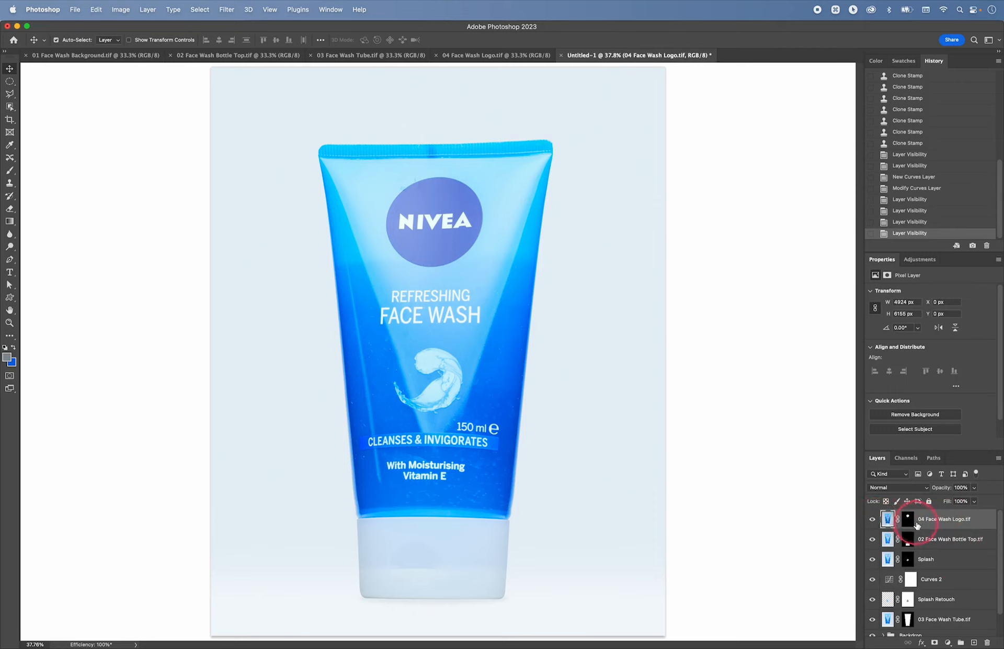
{"action": "left_click", "coordinate": [948, 642], "text": "alt"}
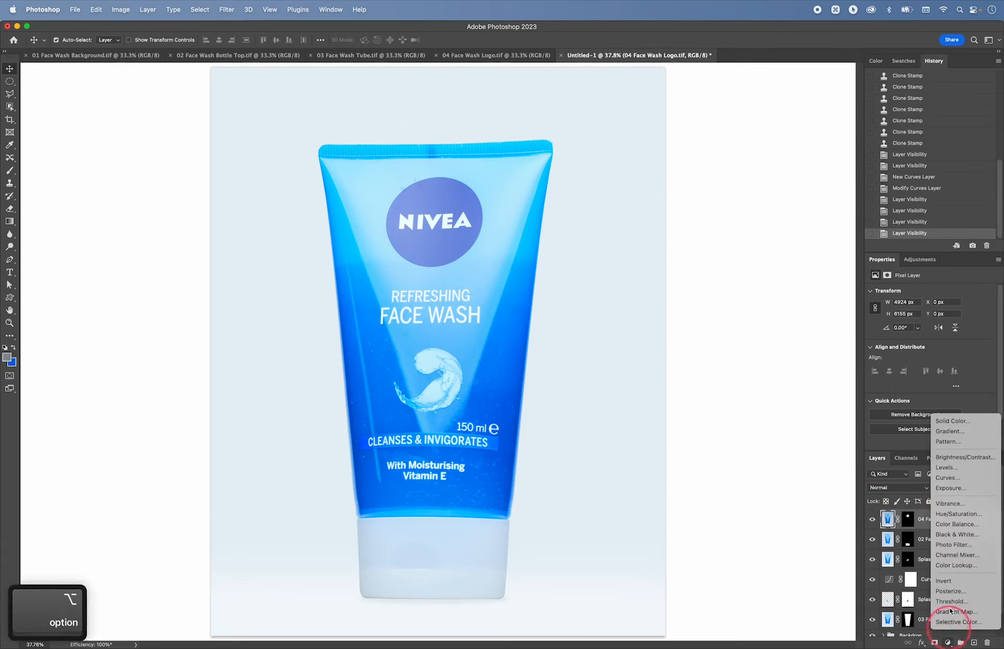
{"action": "left_click", "coordinate": [951, 478]}
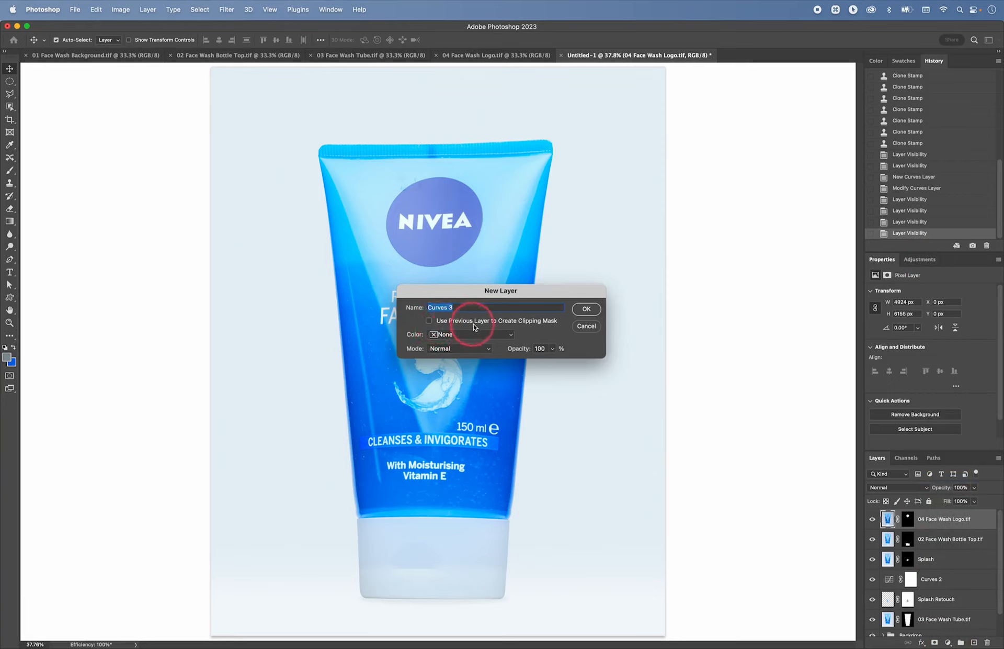
{"action": "left_click", "coordinate": [429, 320]}
{"action": "left_click", "coordinate": [586, 309]}
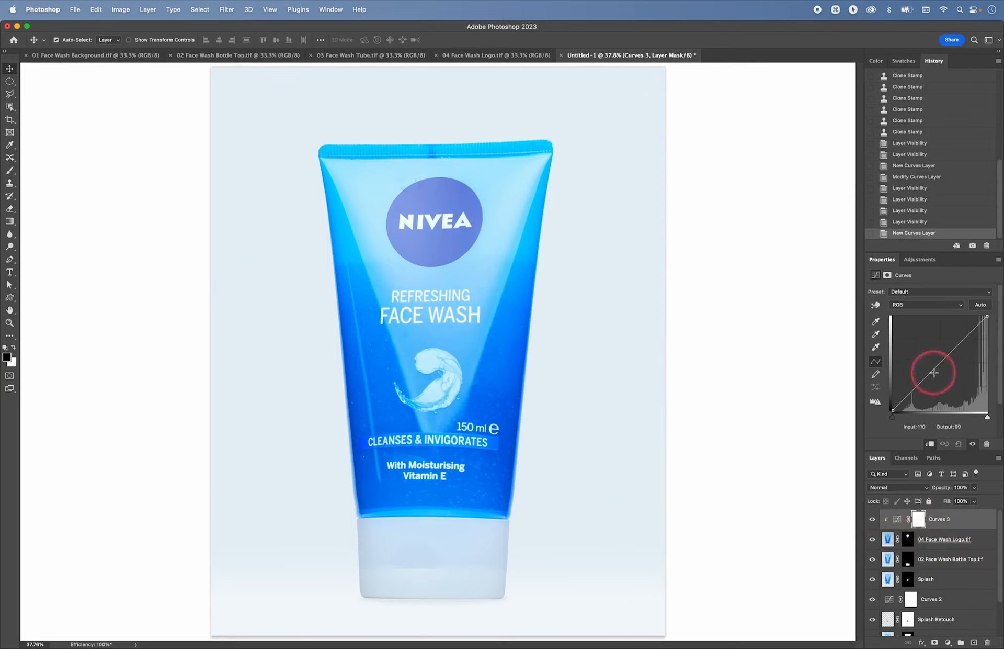
{"action": "left_click_drag", "start_coordinate": [934, 371], "coordinate": [949, 371]}
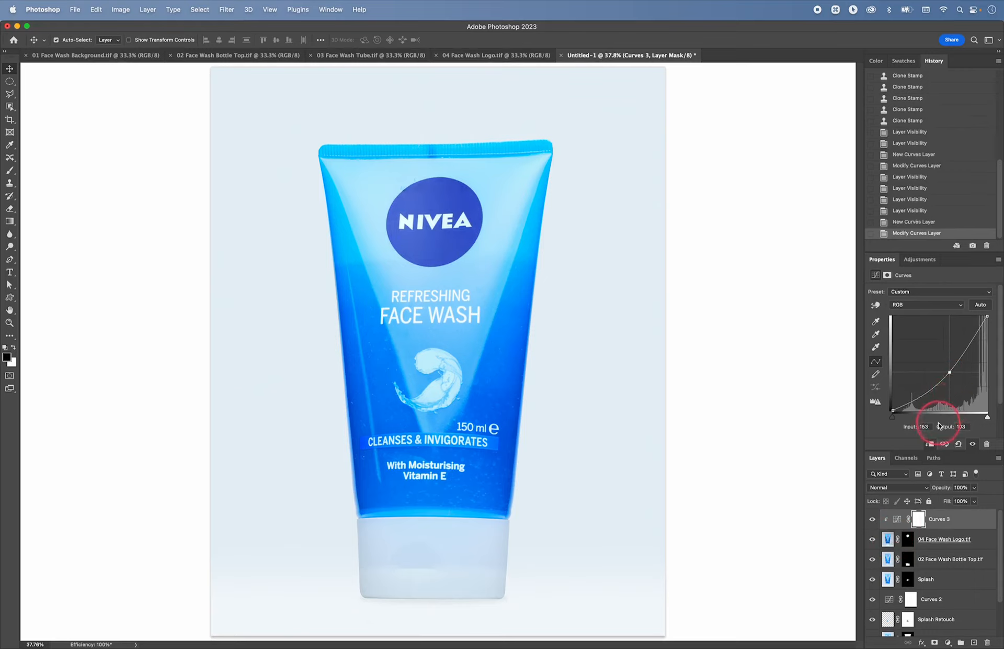
Step: Clip a Curves adjustment to the 02 Face Wash Bottle Top layer and brighten the cap with a curve point at input 118/output 135
{"action": "scroll", "coordinate": [968, 562], "scroll_direction": "down", "scroll_amount": 3}
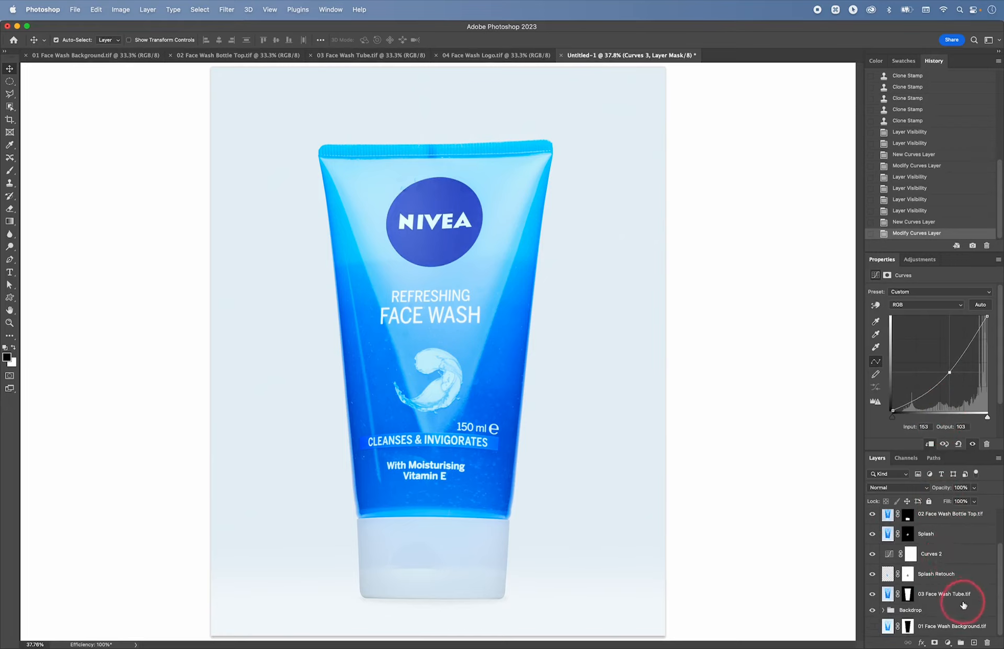
{"action": "scroll", "coordinate": [962, 596], "scroll_direction": "up", "scroll_amount": 3}
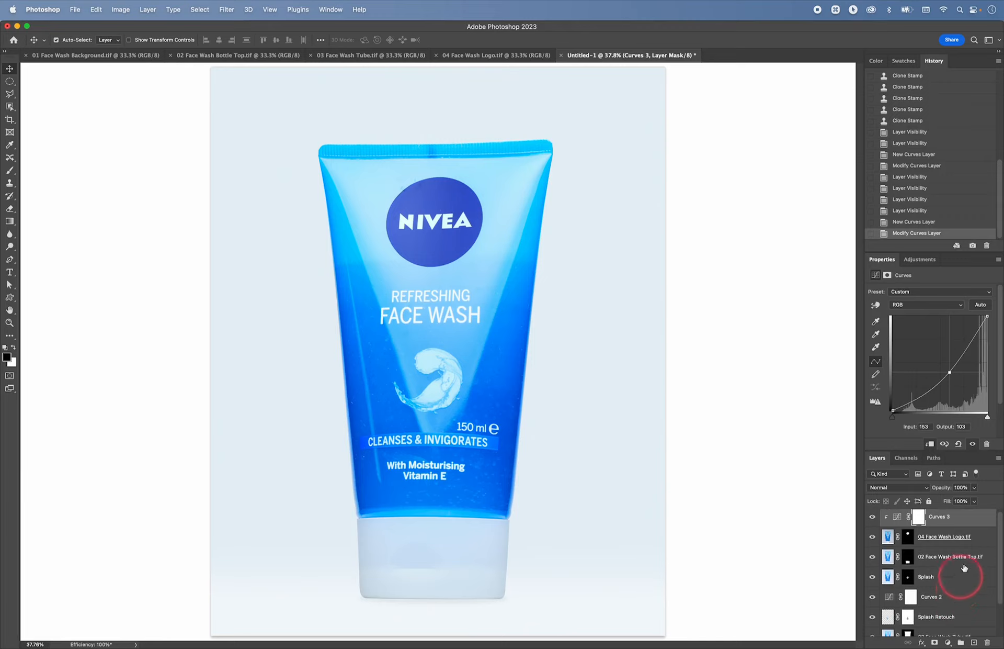
{"action": "left_click", "coordinate": [980, 542]}
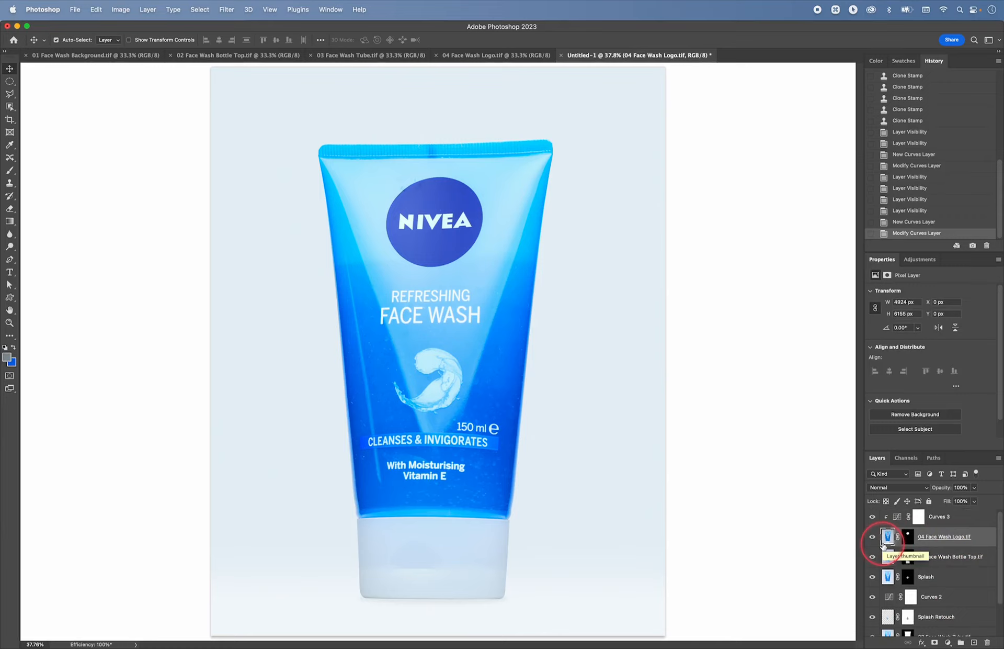
{"action": "left_click", "coordinate": [940, 564]}
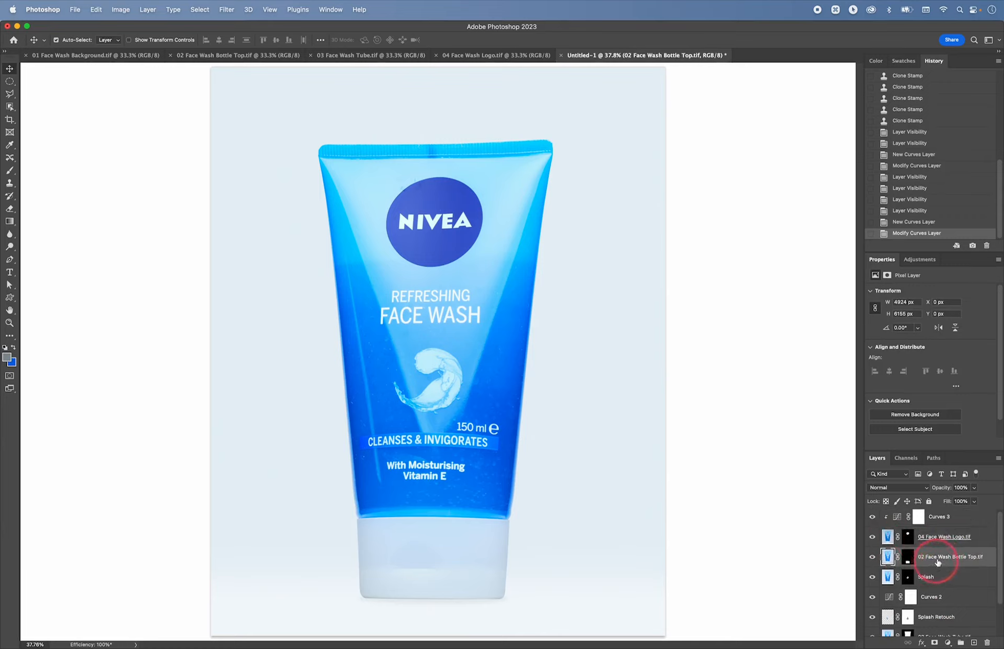
{"action": "left_click", "coordinate": [947, 642], "text": "alt"}
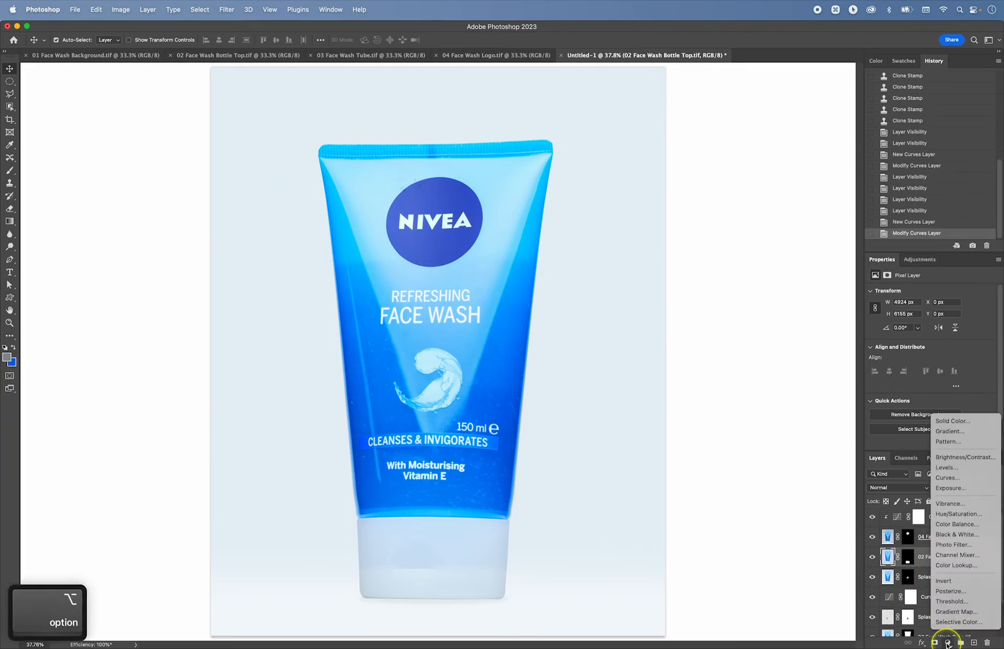
{"action": "left_click", "coordinate": [959, 479]}
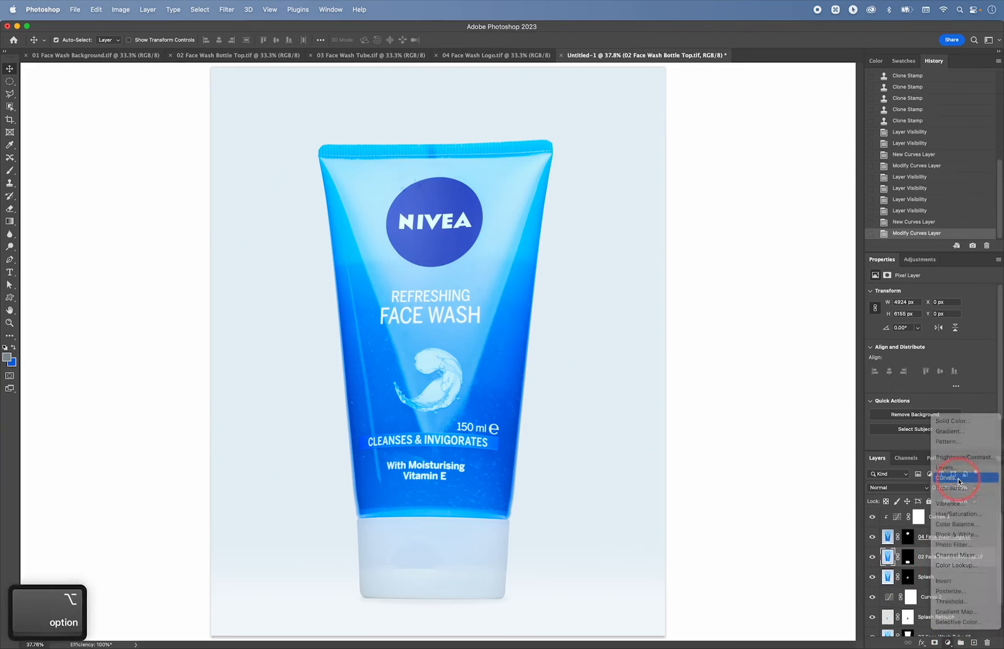
{"action": "left_click", "coordinate": [460, 326]}
{"action": "left_click", "coordinate": [587, 309]}
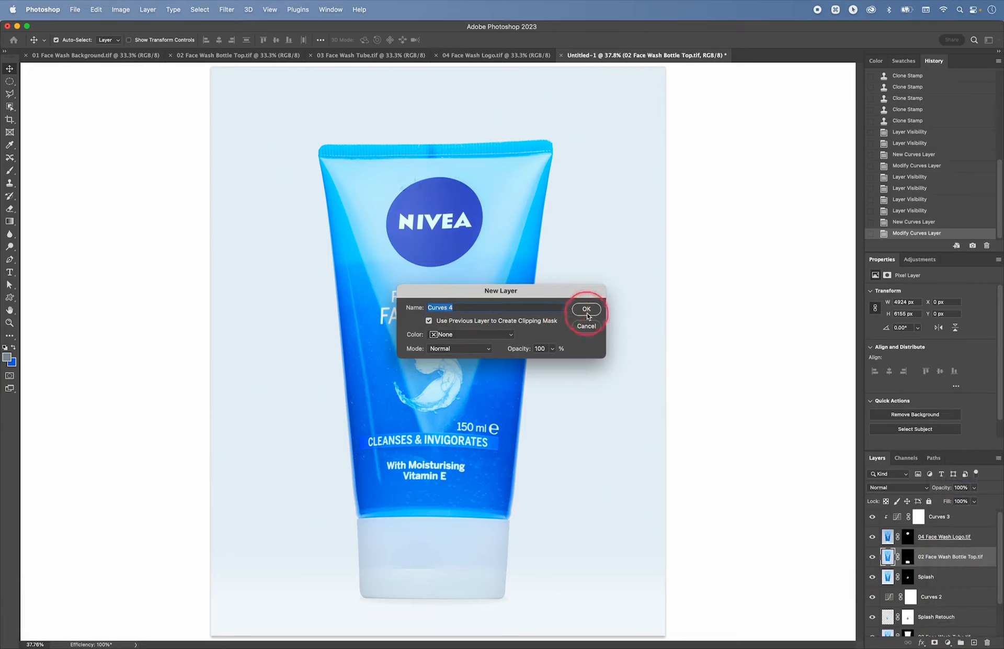
{"action": "left_click_drag", "start_coordinate": [941, 369], "coordinate": [937, 359]}
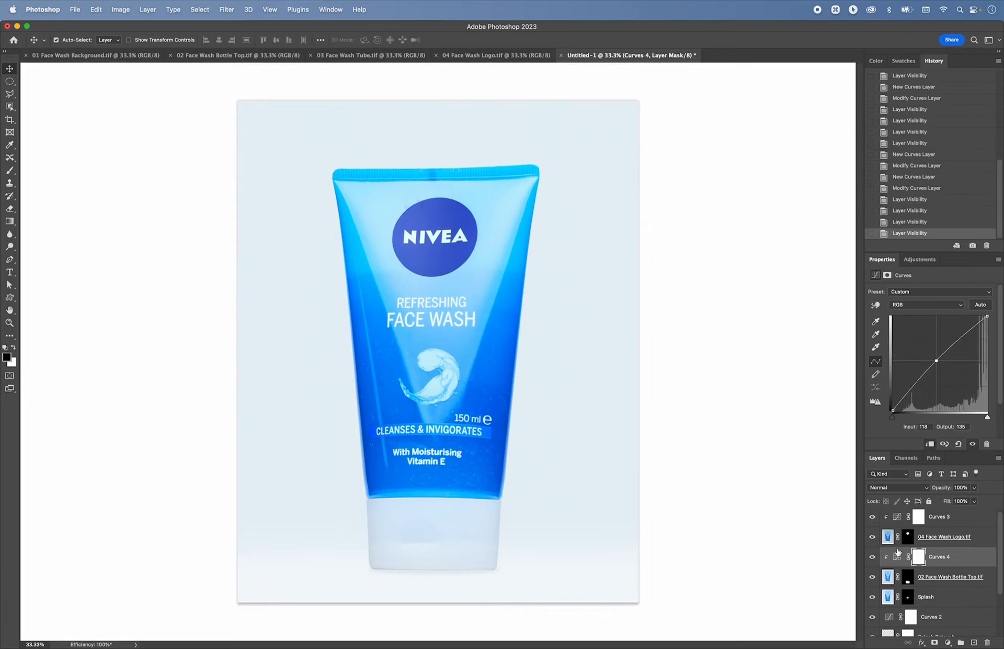
Step: Load the Face Wash path as a selection and subtract the Bottle Top path from it
{"action": "scroll", "coordinate": [953, 542], "scroll_direction": "up", "scroll_amount": 1}
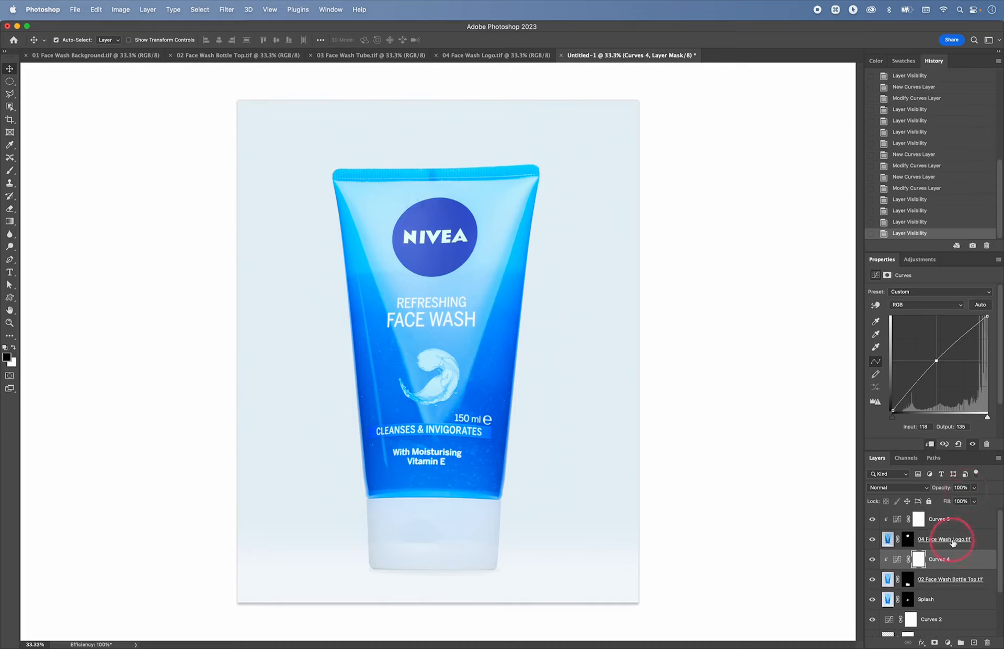
{"action": "left_click", "coordinate": [934, 457]}
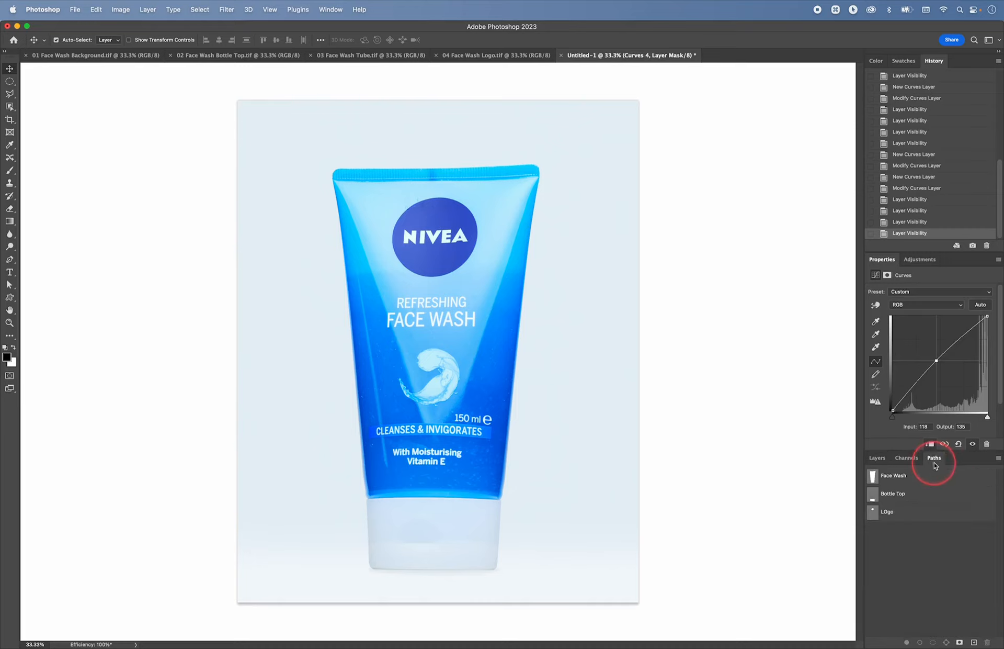
{"action": "left_click", "coordinate": [873, 477], "text": "super"}
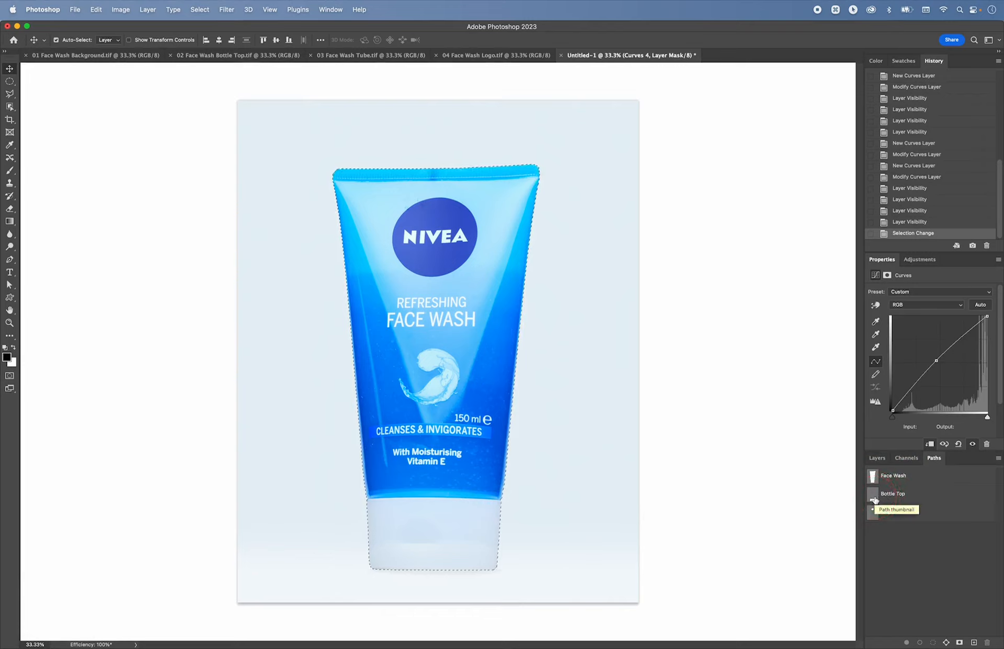
{"action": "key", "text": "super"}
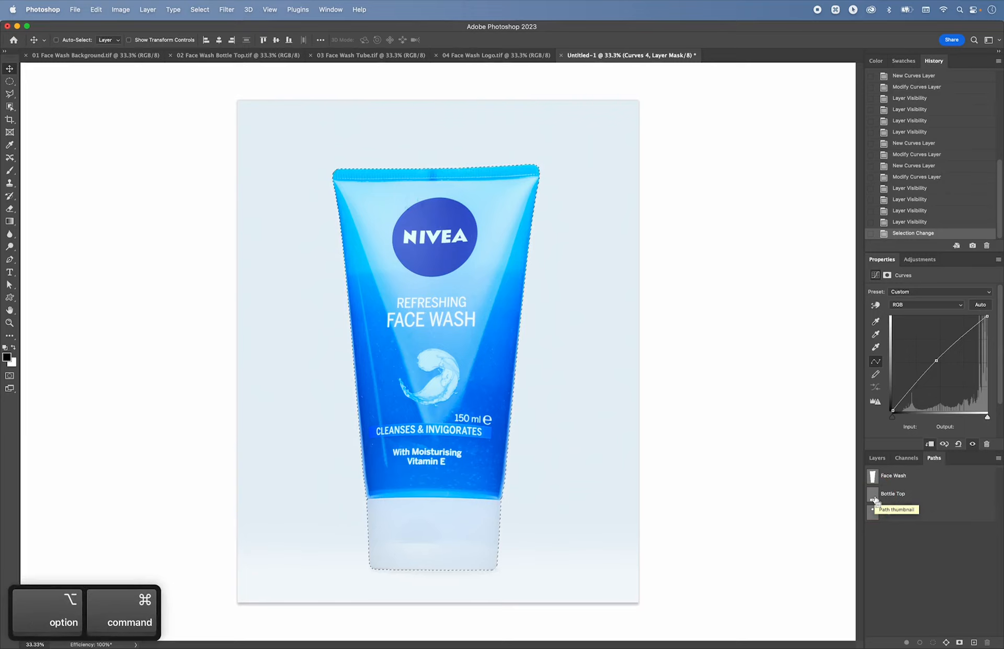
{"action": "left_click", "coordinate": [874, 500], "text": "alt+super"}
{"action": "left_click", "coordinate": [872, 498], "text": "alt+super"}
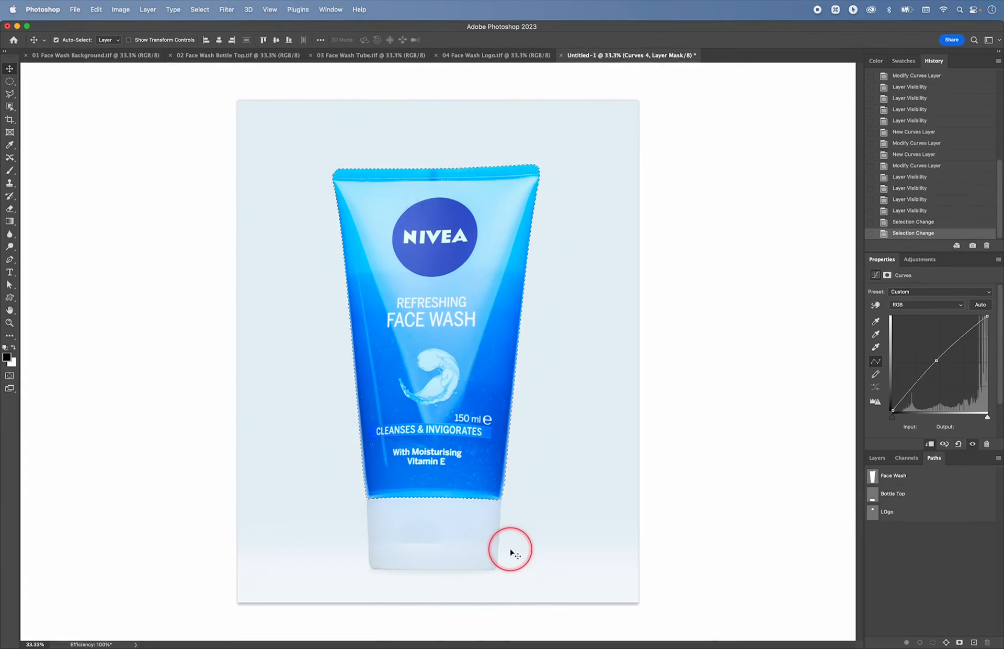
Step: Add a Gradient Map adjustment above Curves 3, masked to the selected tube body
{"action": "left_click", "coordinate": [877, 457]}
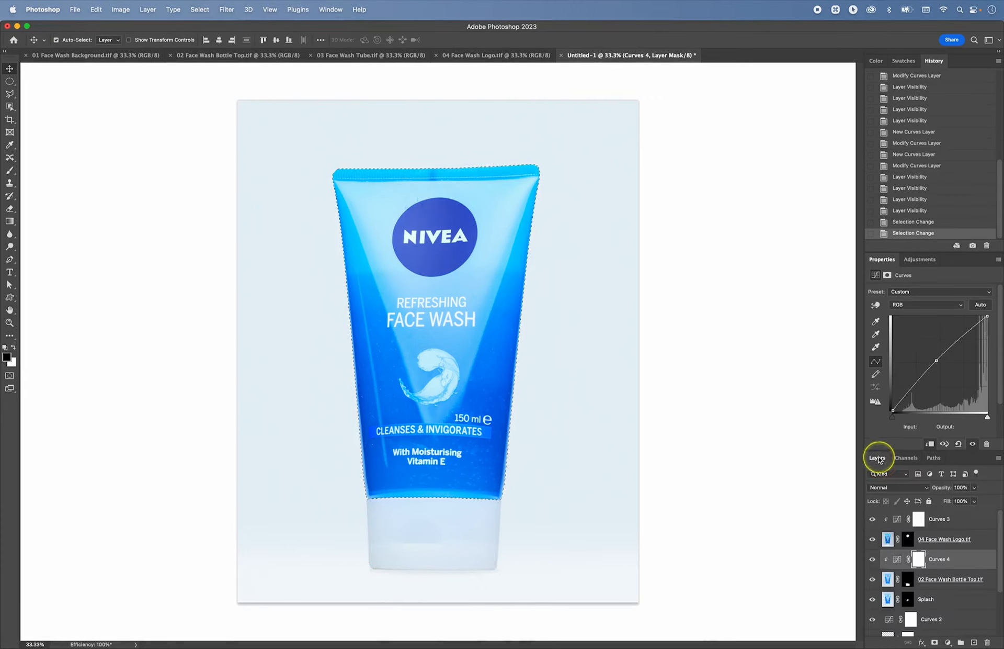
{"action": "left_click", "coordinate": [966, 523]}
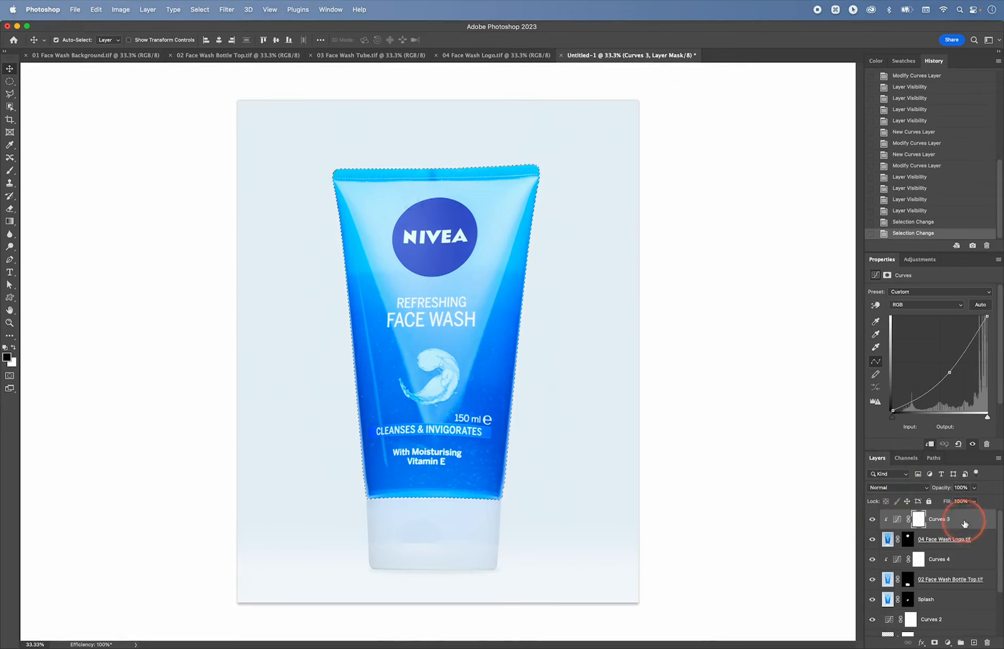
{"action": "left_click", "coordinate": [922, 261]}
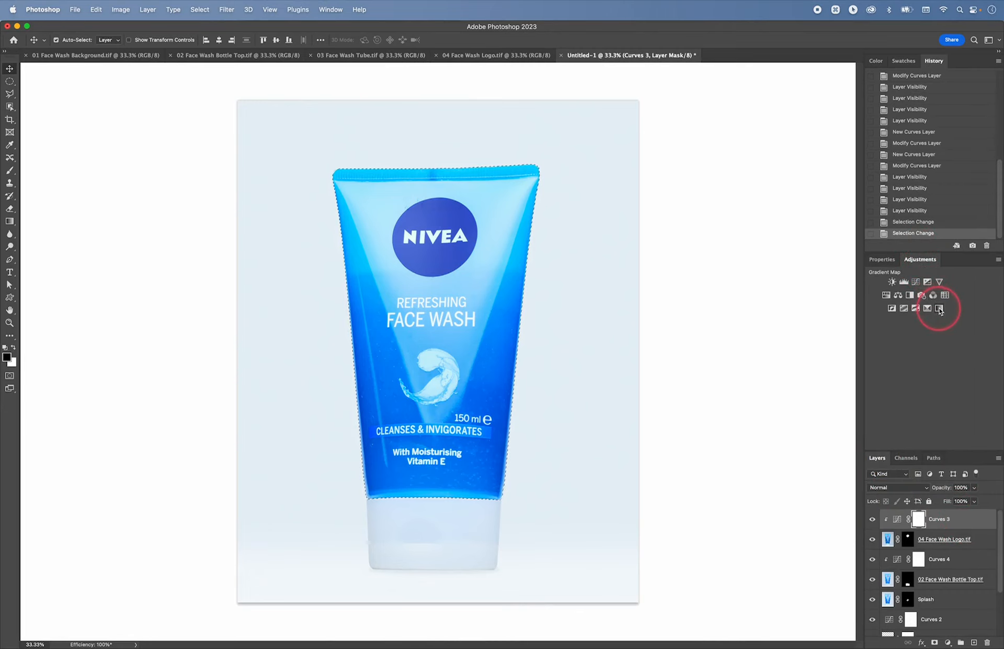
{"action": "left_click", "coordinate": [940, 308]}
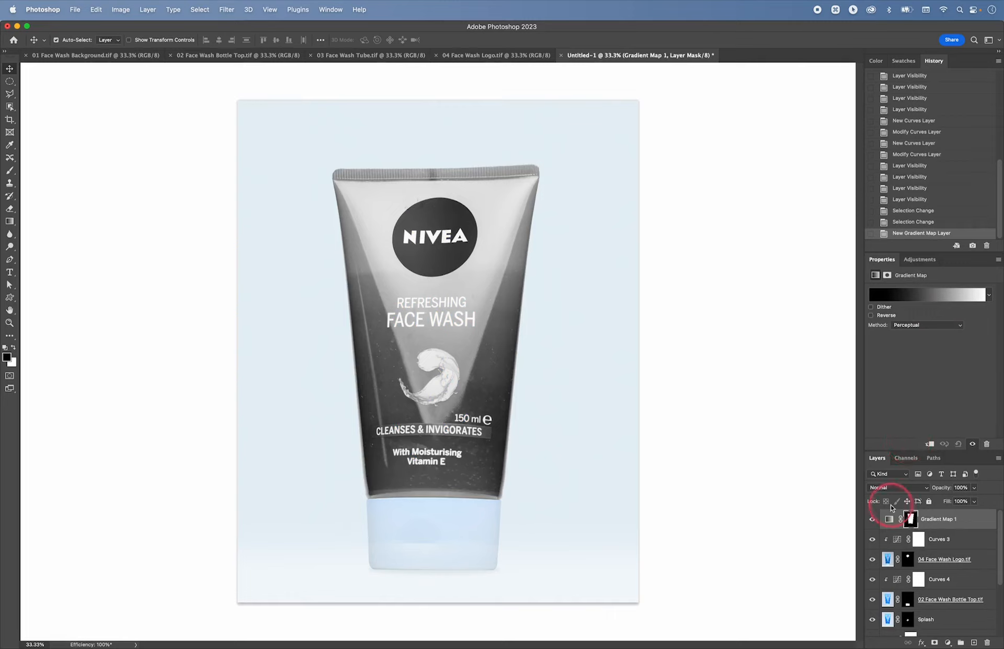
Step: Hide the Gradient Map layer and set its gradient's black stop to the deep blue 2667e0 sampled from the tube's lower body
{"action": "left_click", "coordinate": [890, 520]}
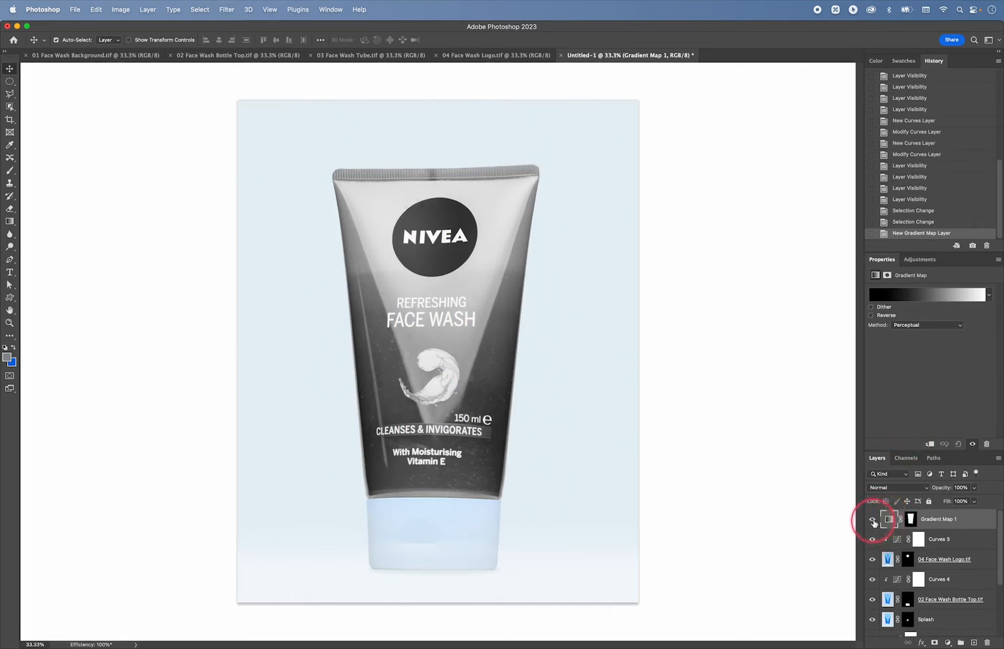
{"action": "left_click", "coordinate": [873, 520]}
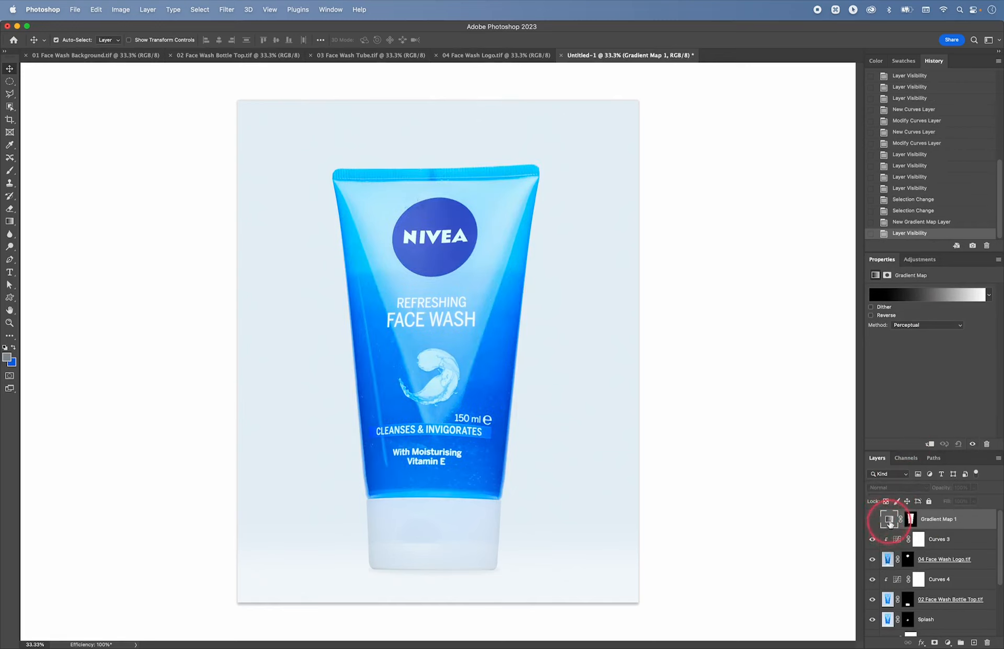
{"action": "left_click", "coordinate": [921, 295]}
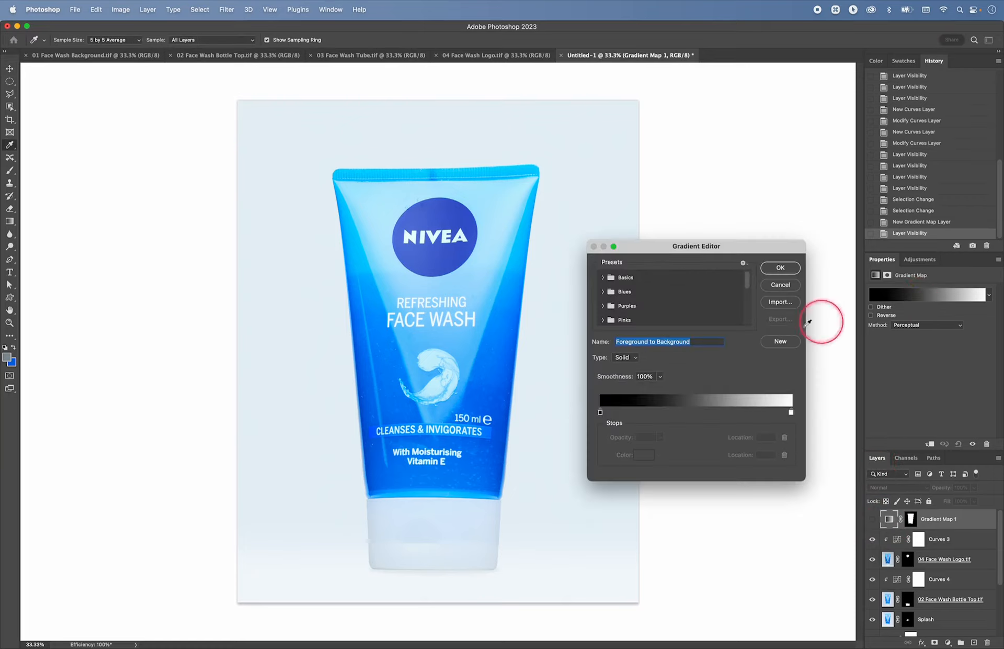
{"action": "double_click", "coordinate": [601, 413]}
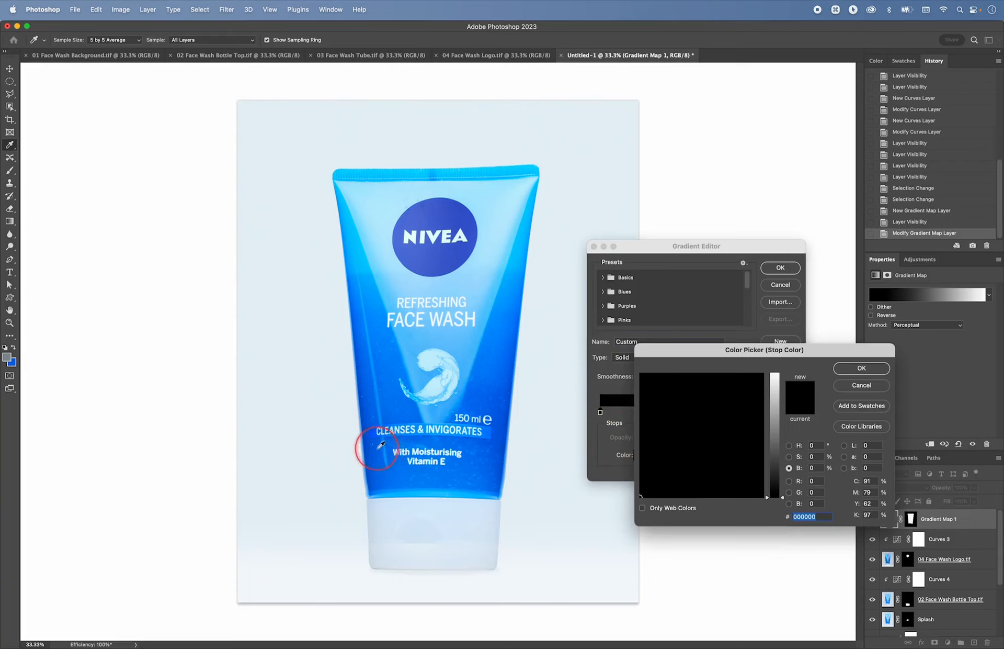
{"action": "left_click", "coordinate": [376, 471]}
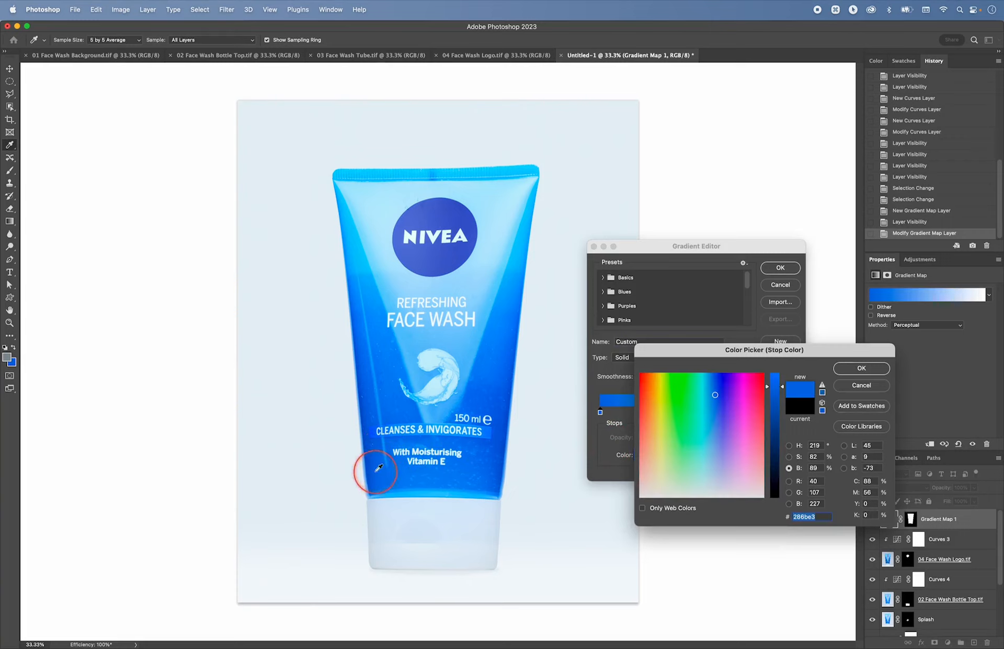
{"action": "left_click_drag", "start_coordinate": [377, 470], "coordinate": [479, 448]}
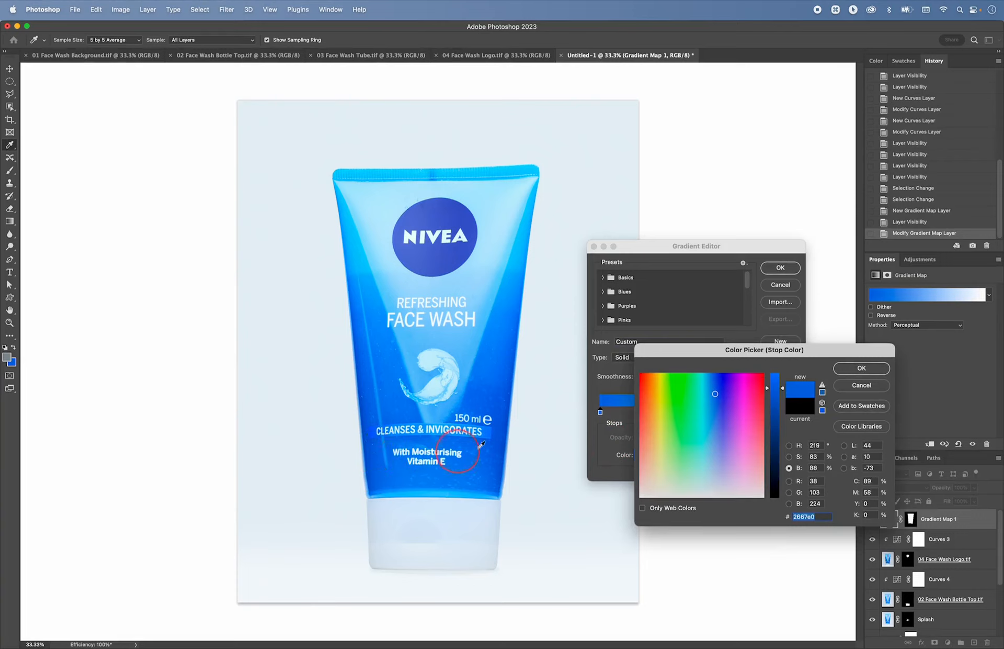
{"action": "left_click", "coordinate": [863, 369]}
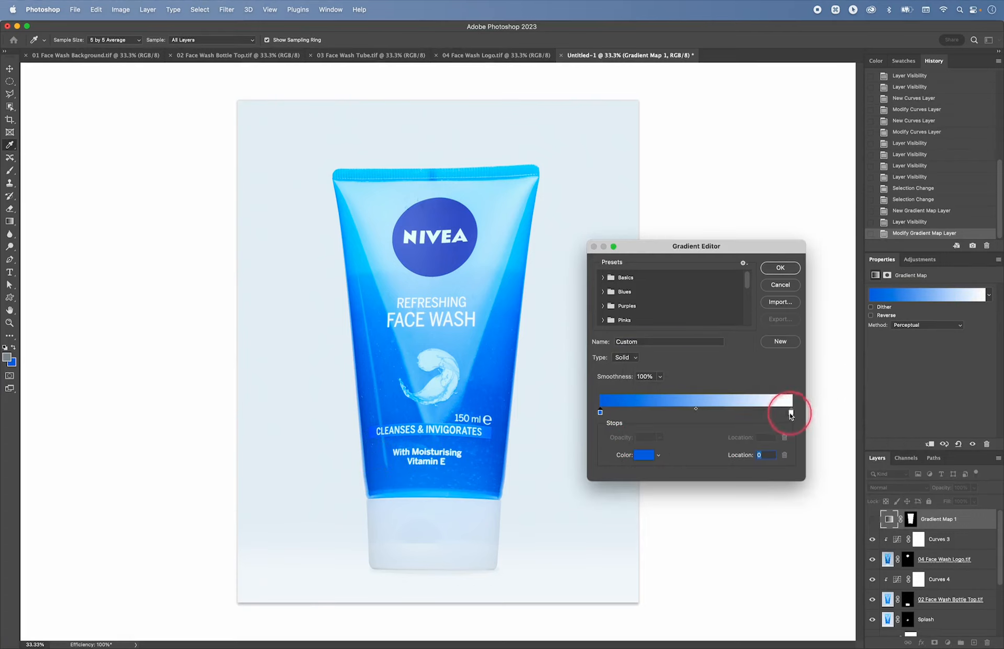
Step: Set the gradient's white stop to a light cyan sampled just below the tube's upper seal and show the Gradient Map layer again
{"action": "double_click", "coordinate": [791, 413]}
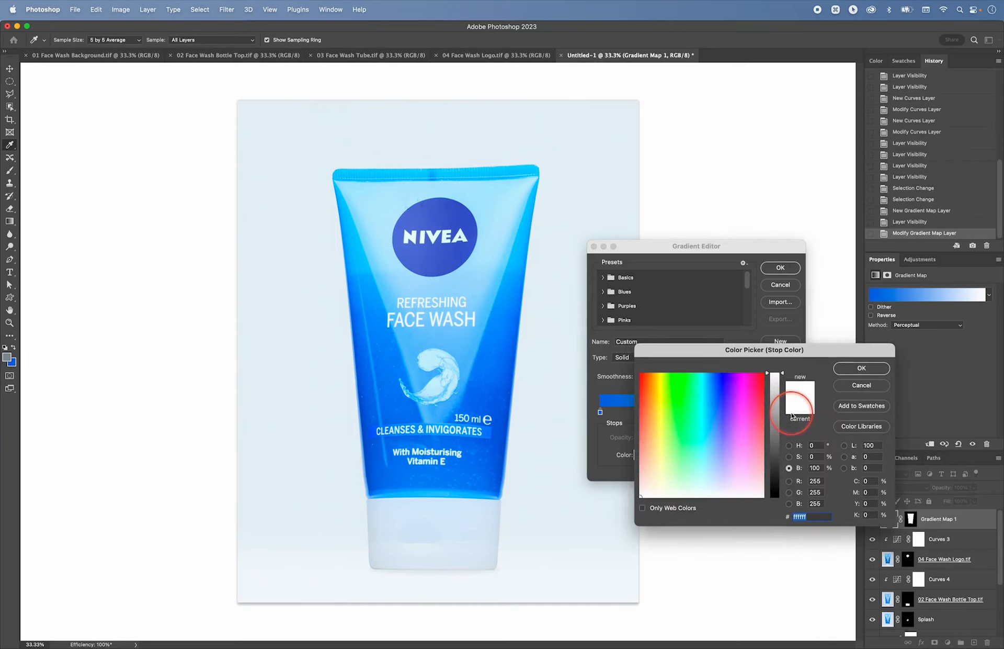
{"action": "left_click", "coordinate": [360, 184]}
{"action": "left_click", "coordinate": [861, 368]}
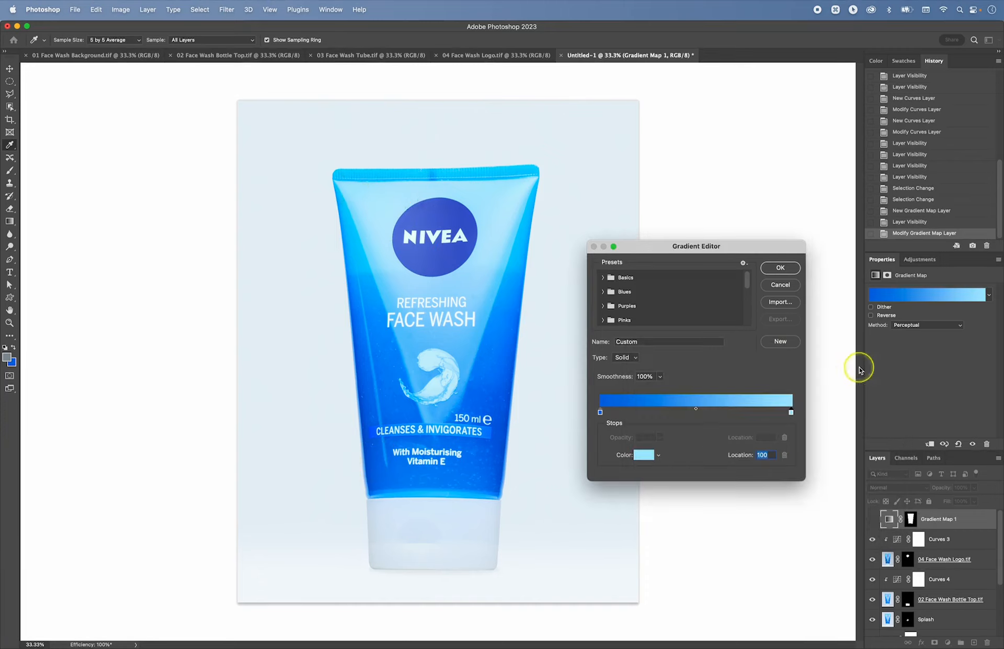
{"action": "left_click", "coordinate": [781, 267]}
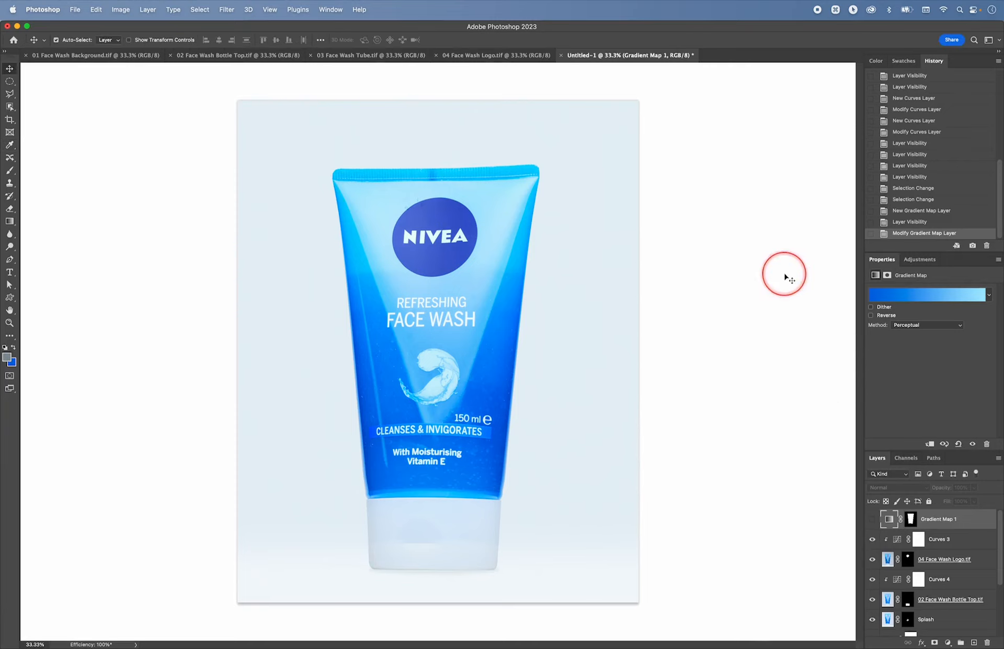
{"action": "left_click", "coordinate": [870, 522]}
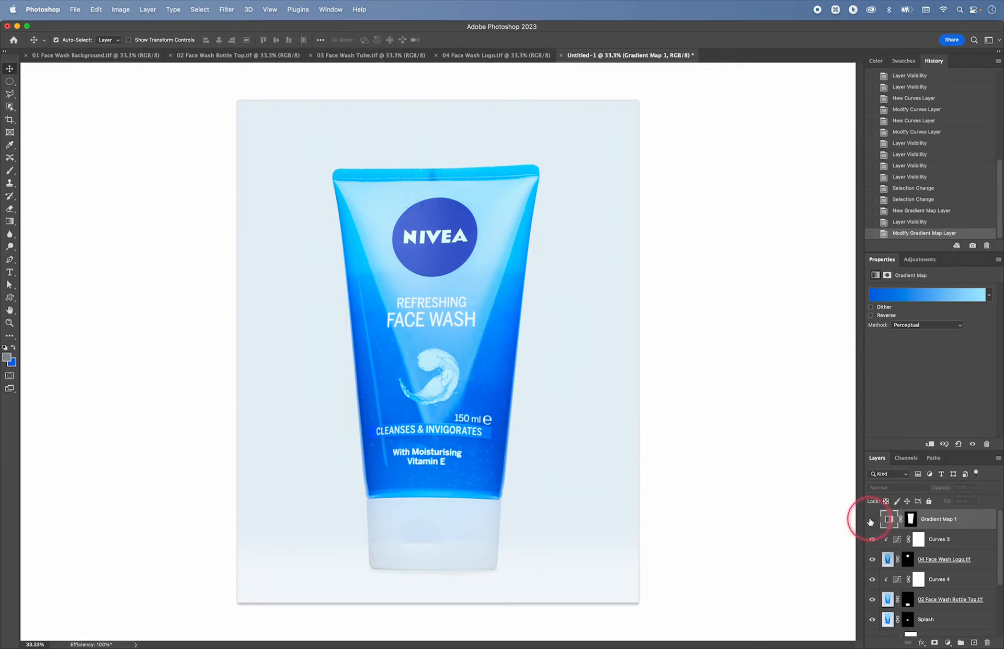
Step: Show the Gradient Map layer, change its blend mode to Color and reduce its opacity to 48%
{"action": "left_click", "coordinate": [872, 519]}
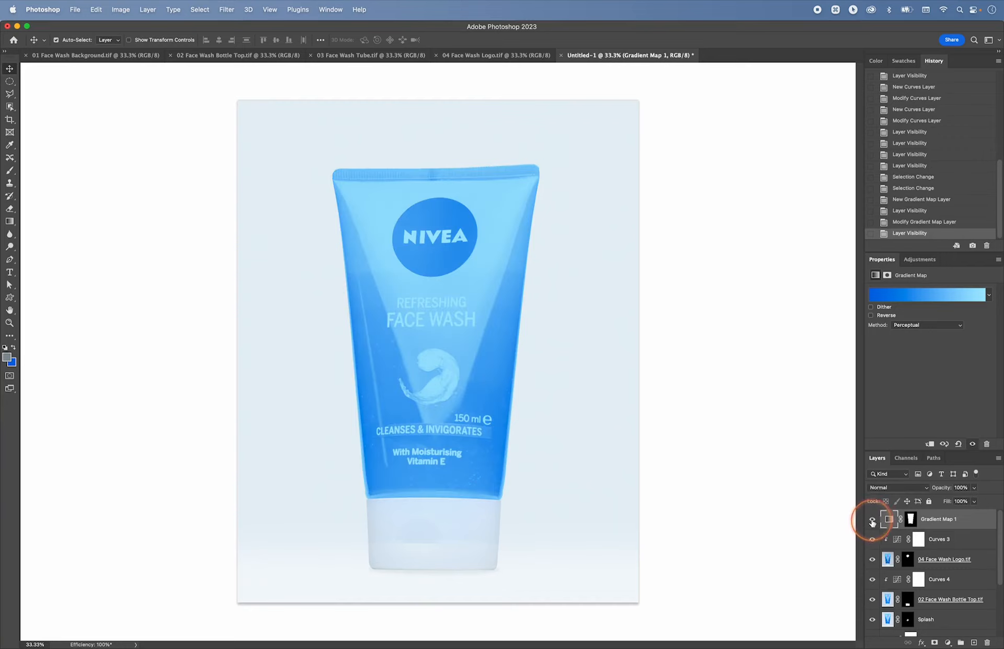
{"action": "left_click", "coordinate": [898, 487]}
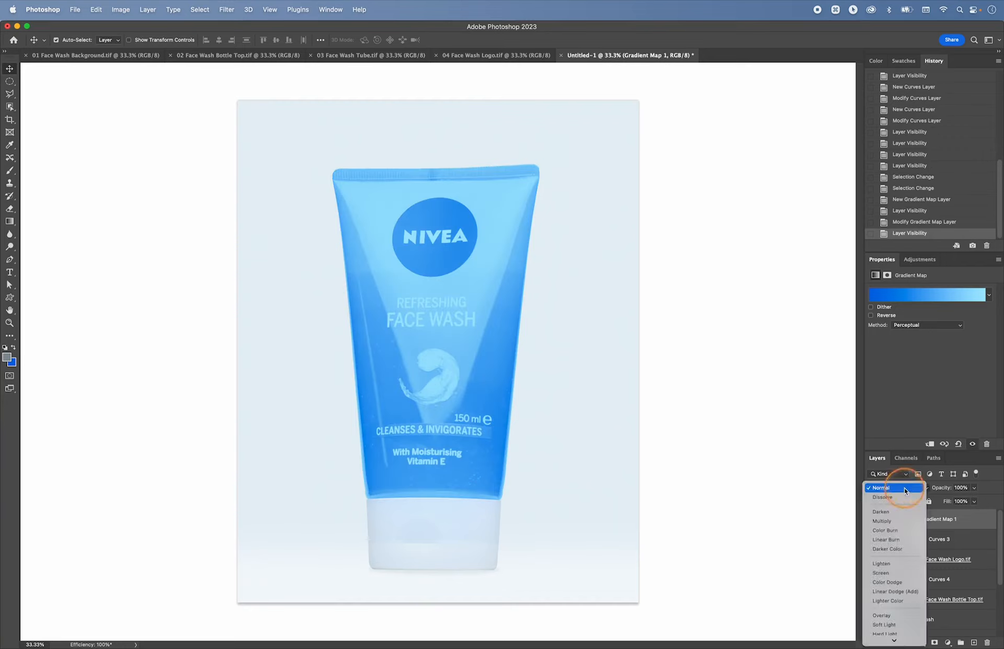
{"action": "left_click", "coordinate": [896, 629]}
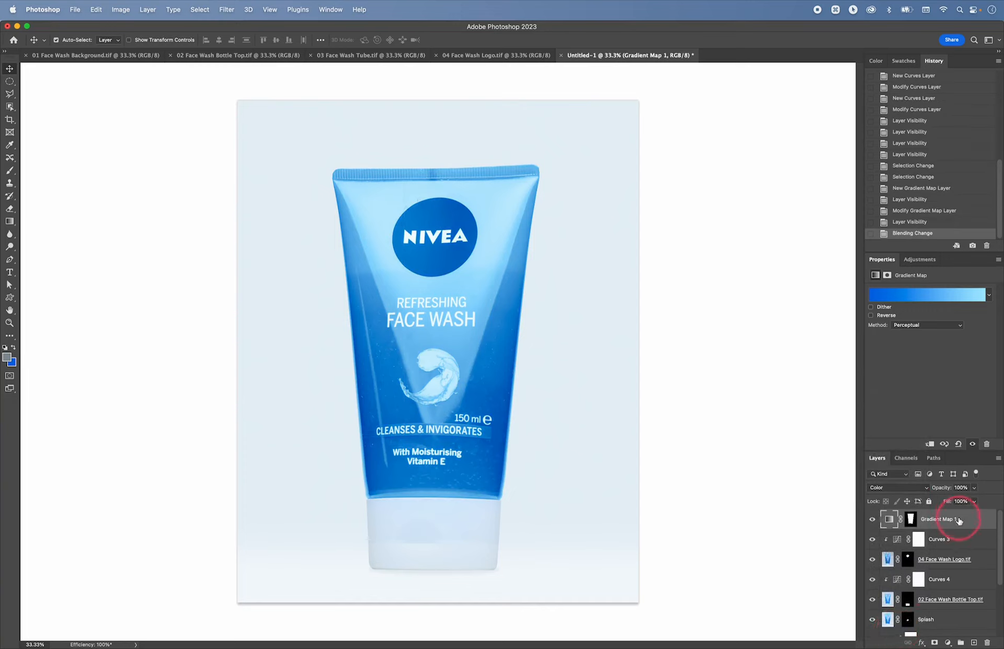
{"action": "left_click", "coordinate": [975, 488]}
{"action": "left_click_drag", "start_coordinate": [953, 499], "coordinate": [951, 501]}
Step: Shift the Gradient Map's color midpoint to 68% towards the light cyan stop and readjust the layer opacity to 48%
{"action": "left_click", "coordinate": [889, 519]}
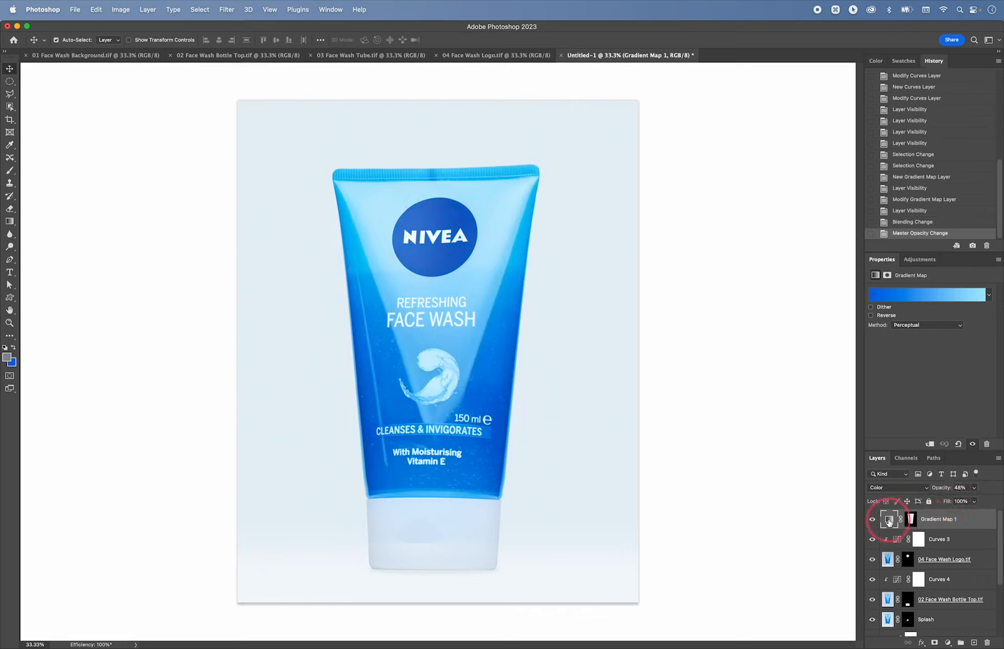
{"action": "left_click", "coordinate": [928, 295]}
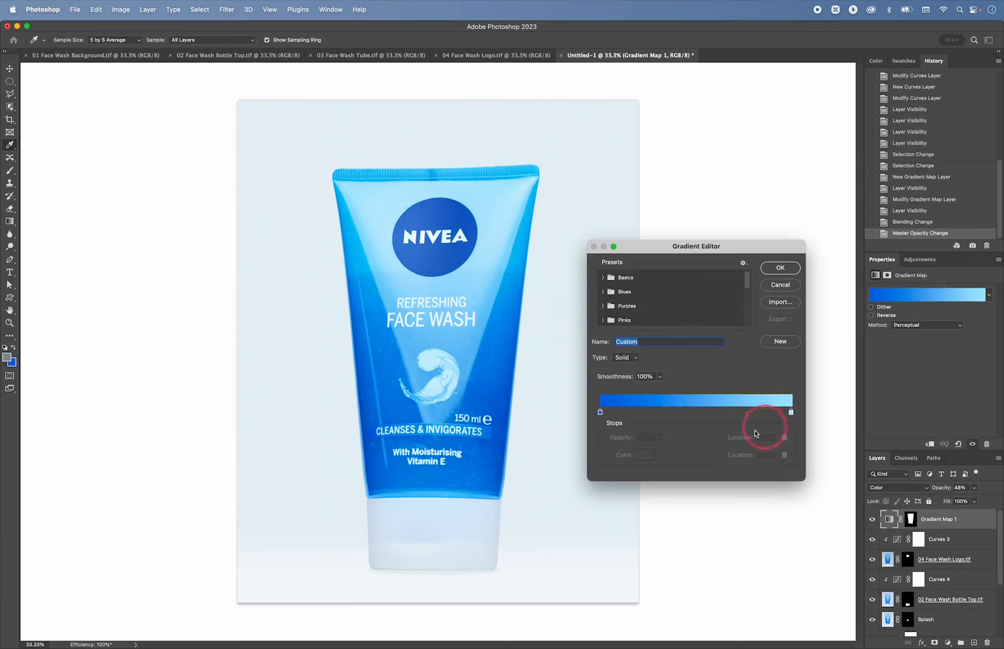
{"action": "left_click", "coordinate": [601, 413]}
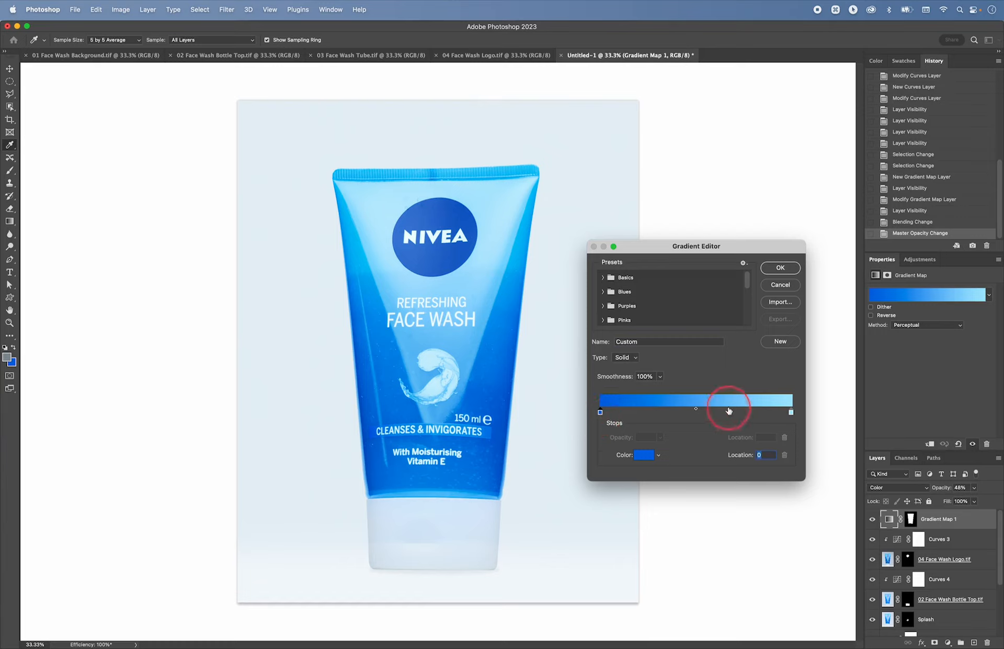
{"action": "left_click", "coordinate": [697, 409]}
{"action": "left_click_drag", "start_coordinate": [696, 411], "coordinate": [732, 411]}
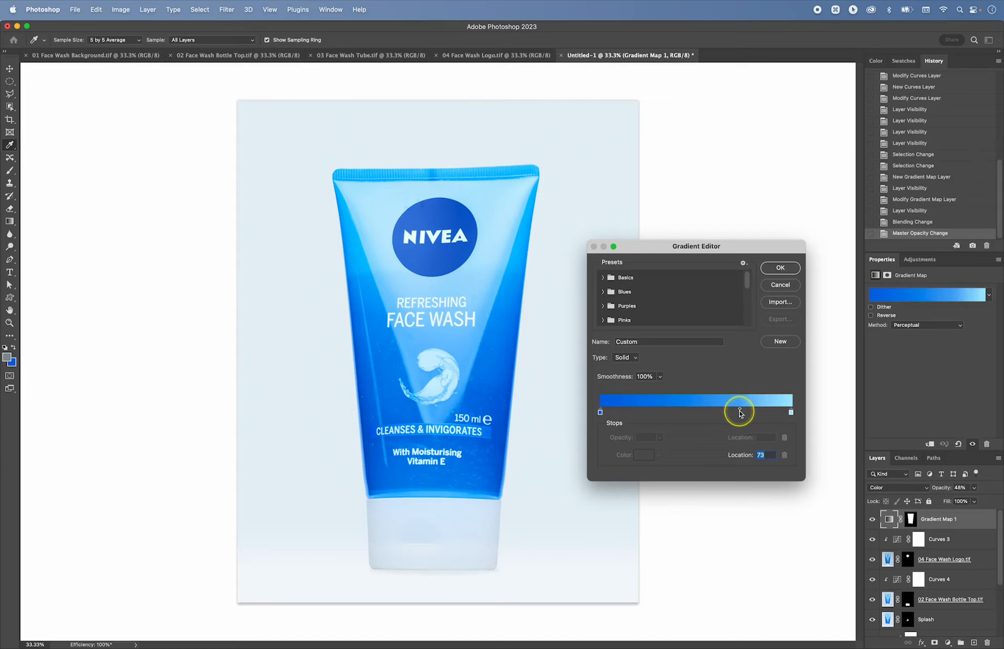
{"action": "left_click", "coordinate": [781, 267]}
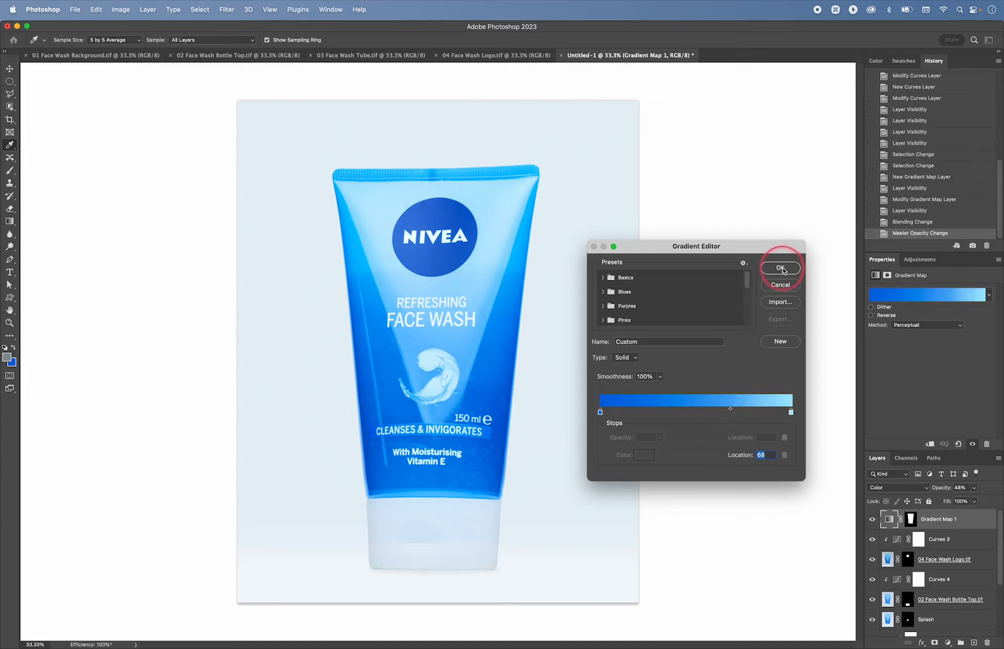
{"action": "left_click", "coordinate": [784, 269]}
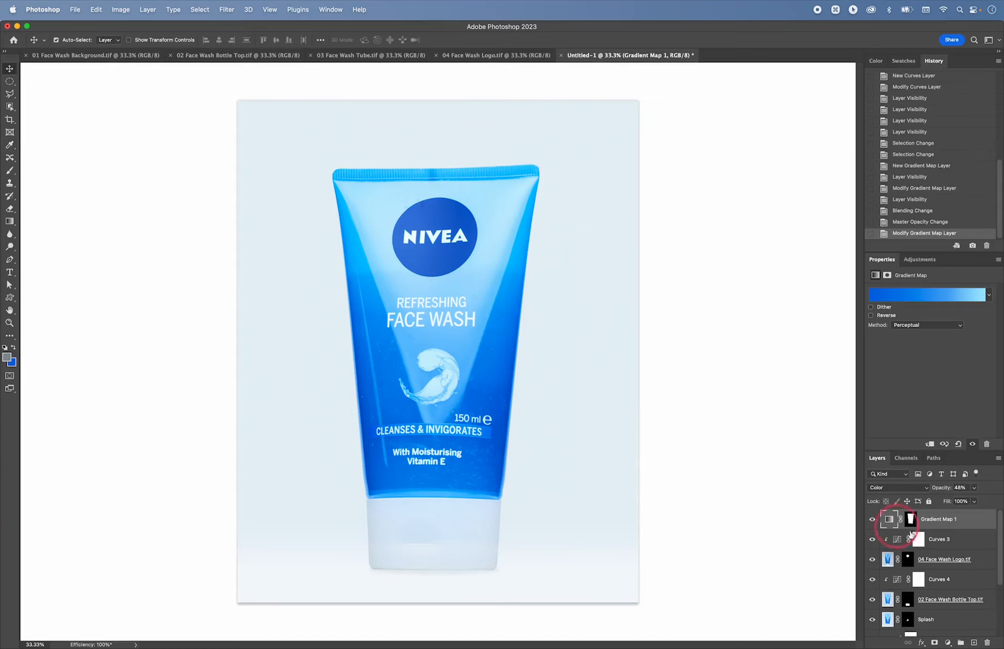
{"action": "left_click", "coordinate": [975, 490]}
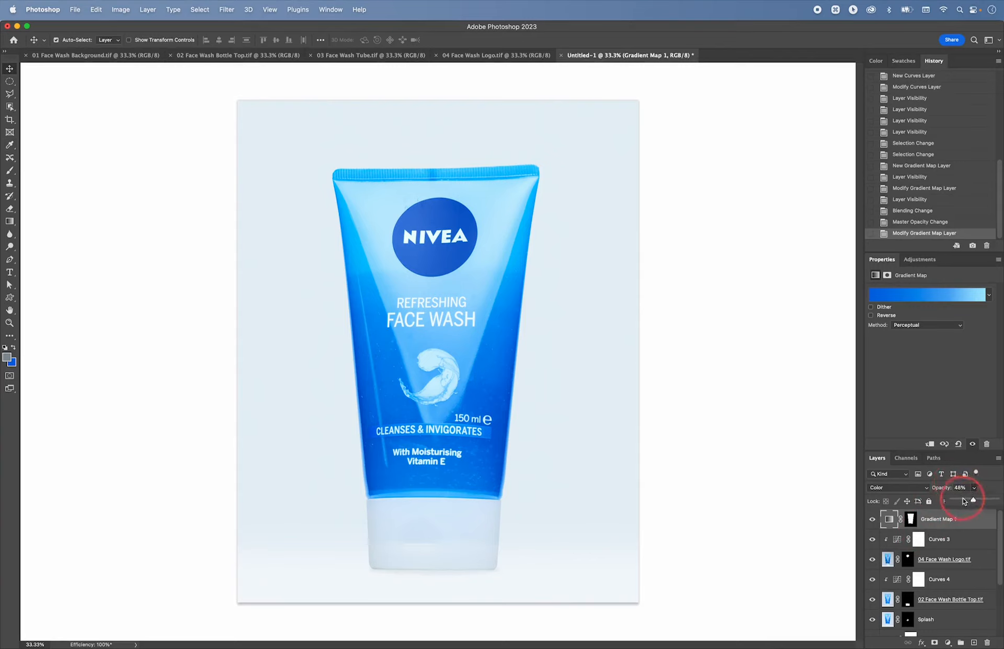
{"action": "mouse_move", "coordinate": [964, 499]}
{"action": "left_mouse_down"}
{"action": "mouse_move", "coordinate": [999, 500]}
{"action": "mouse_move", "coordinate": [975, 498]}
{"action": "left_mouse_up"}
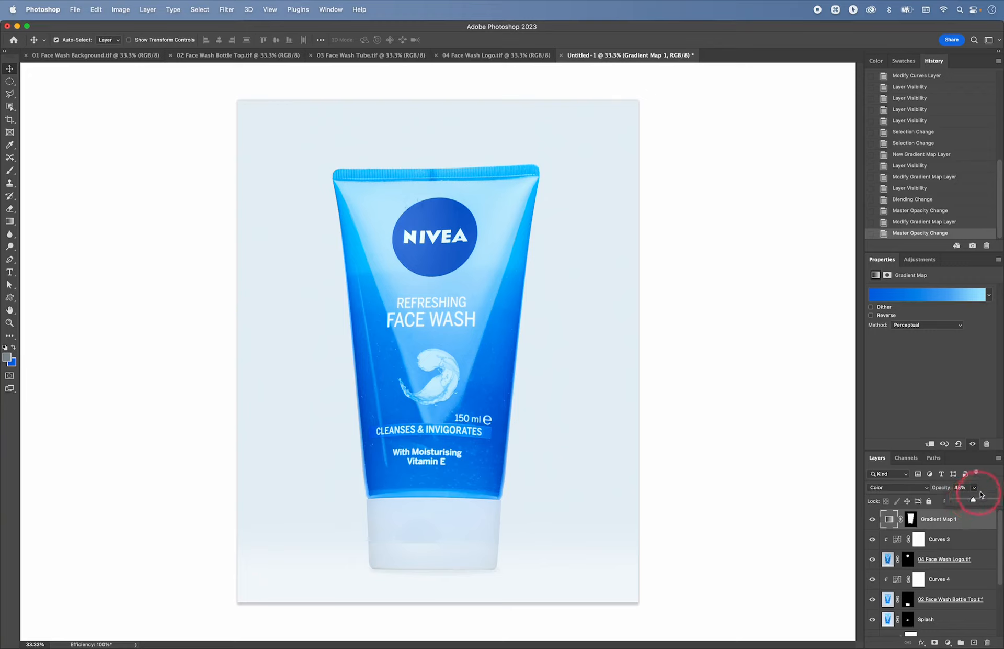
Step: Compare the tube's color with the Gradient Map layer hidden and shown, leaving the layer visible
{"action": "left_click", "coordinate": [873, 519]}
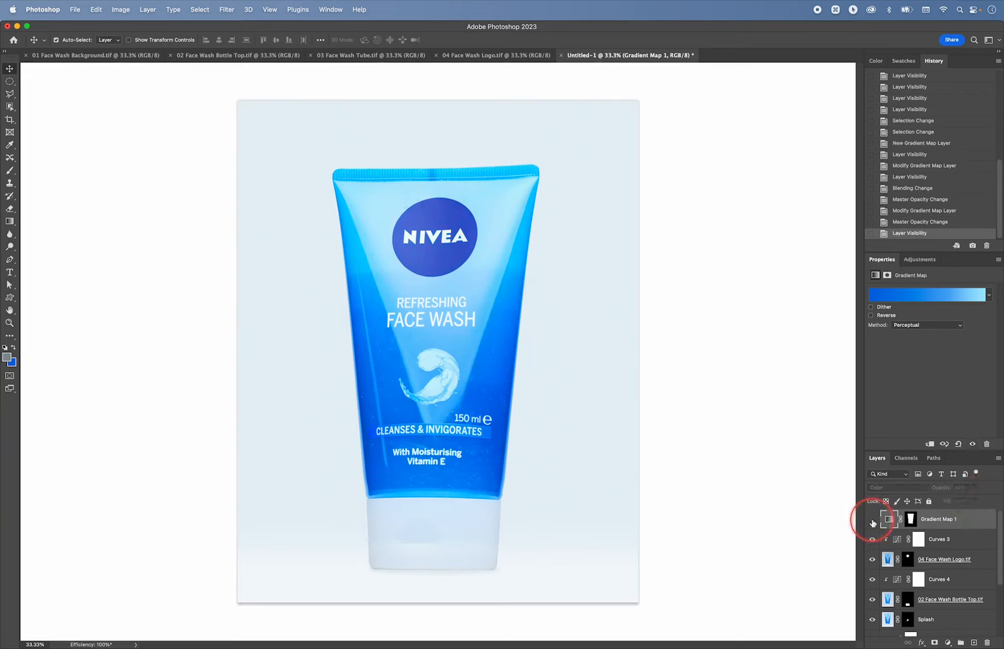
{"action": "left_click", "coordinate": [872, 520]}
{"action": "left_click", "coordinate": [873, 521]}
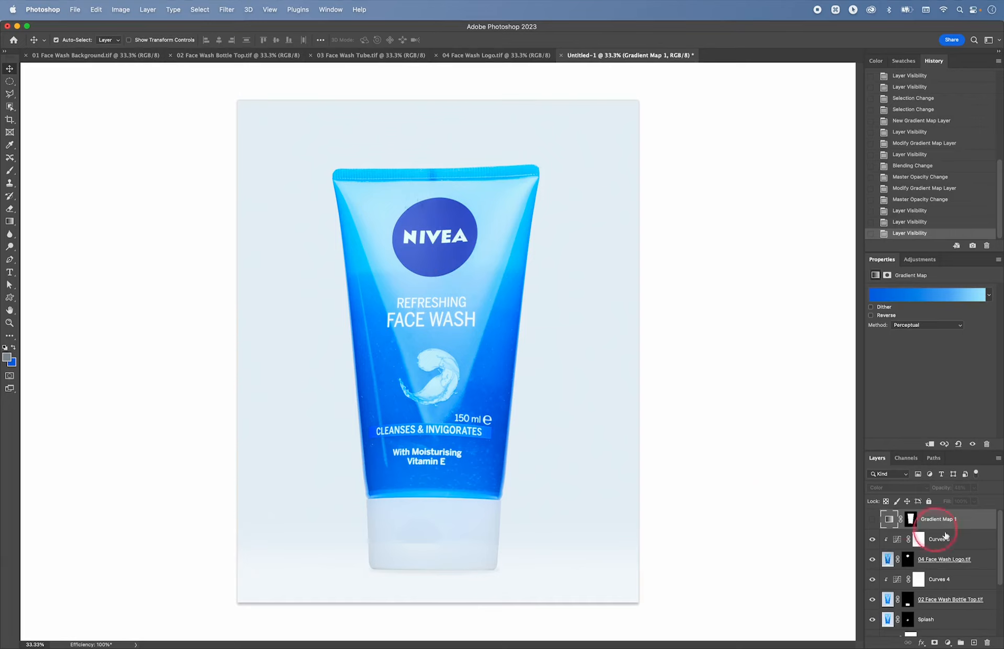
{"action": "left_click", "coordinate": [872, 525]}
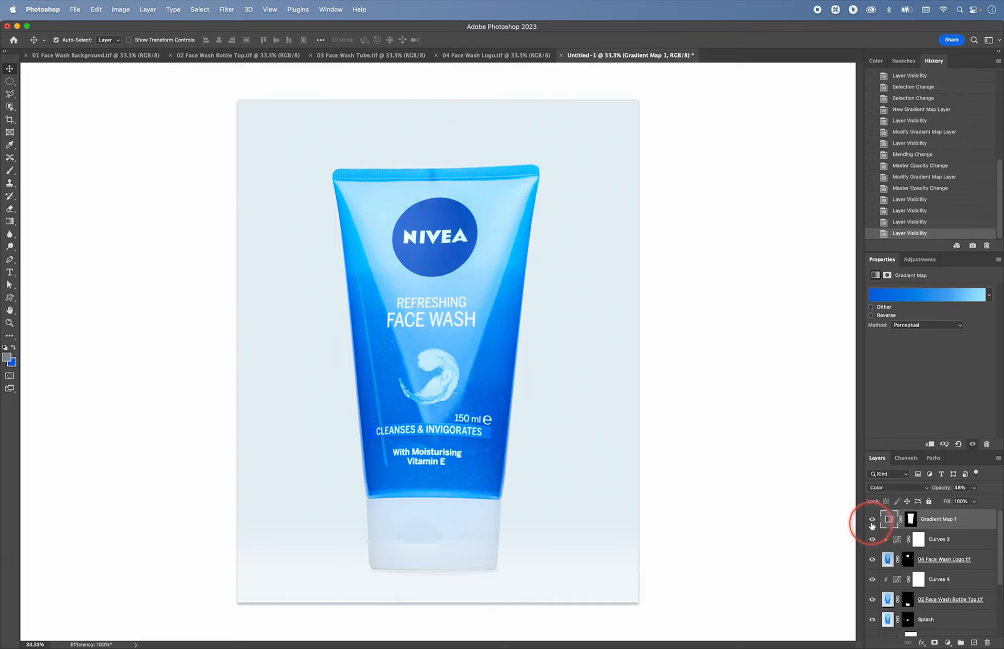
{"action": "left_click", "coordinate": [873, 525]}
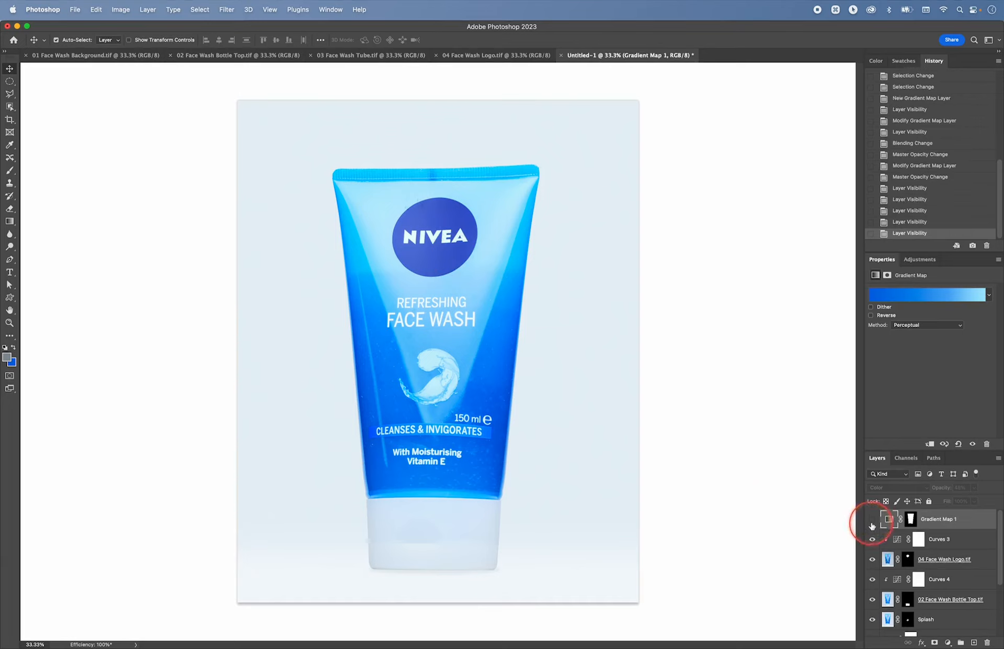
{"action": "left_click", "coordinate": [873, 525]}
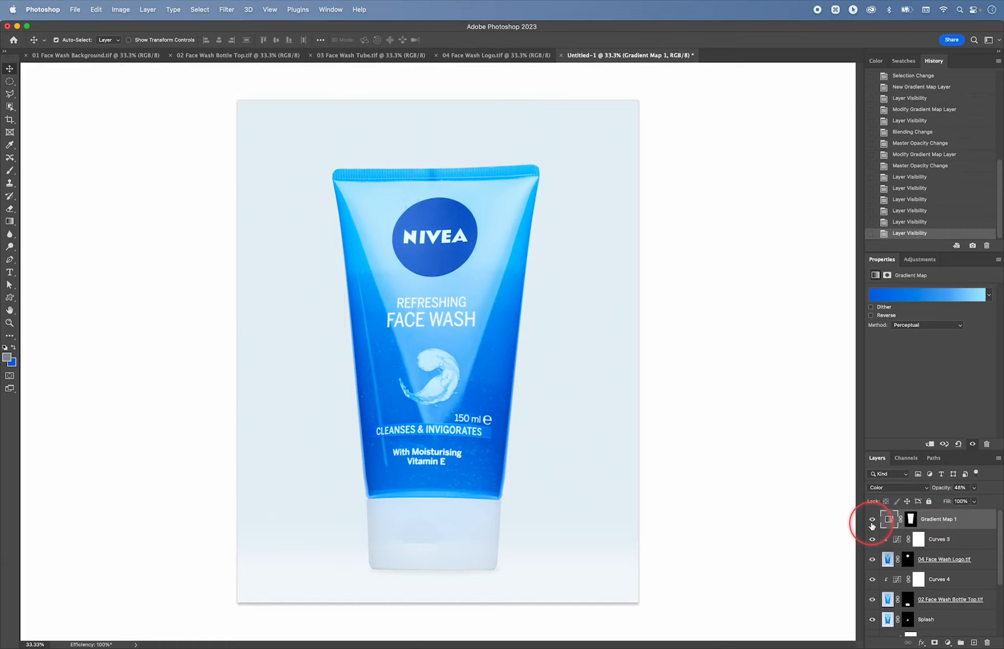
{"action": "key", "text": "super+minus"}
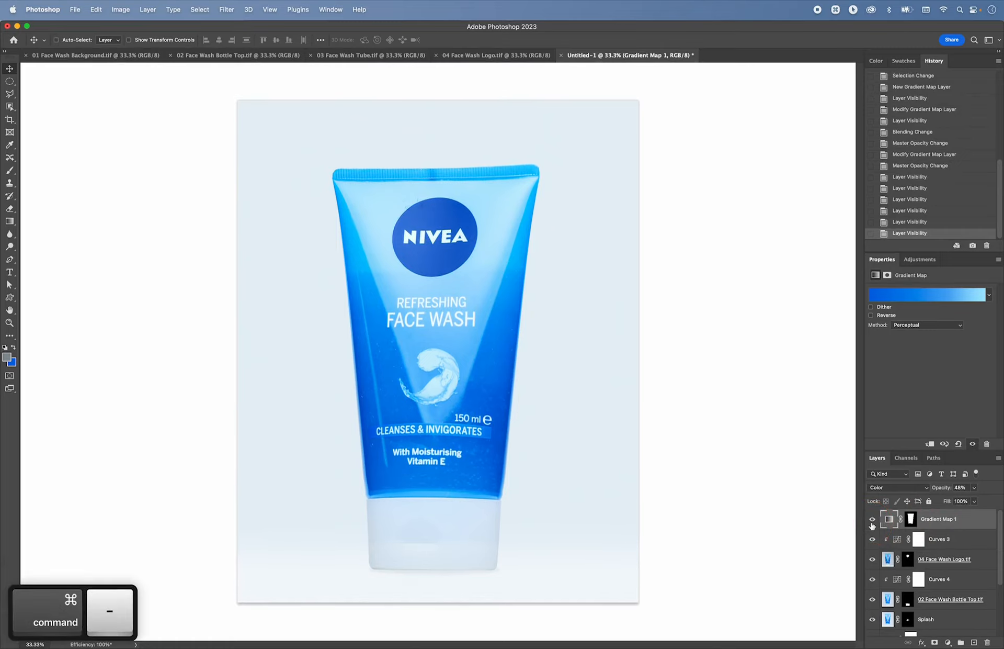
{"action": "key", "text": "super+equal"}
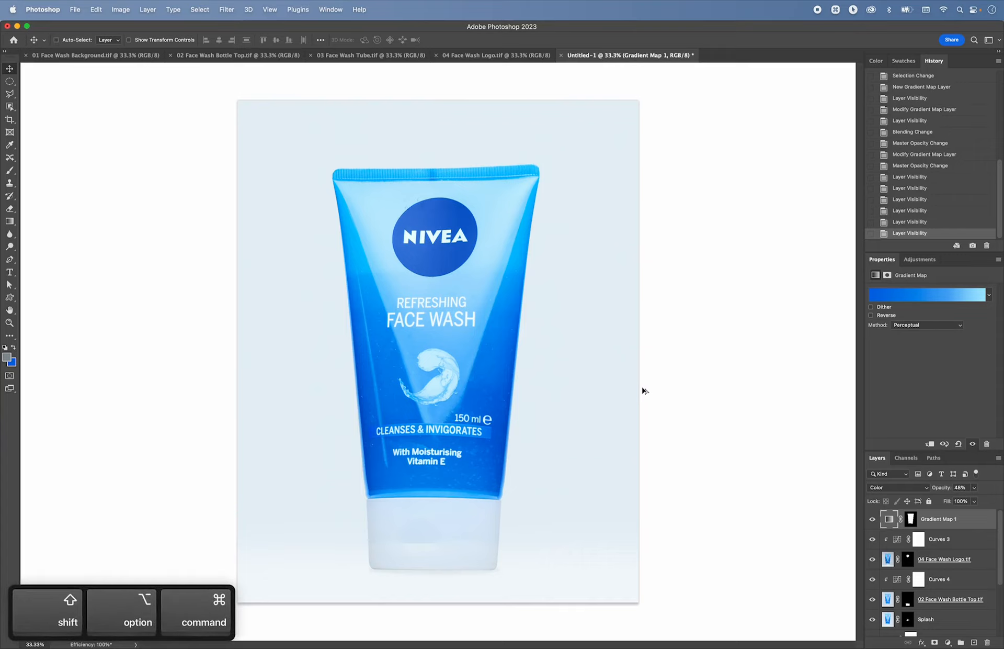
Step: Stamp all visible layers into a new top layer and place a horizontal guide along the tube's upper edge
{"action": "key", "text": "shift+alt+super+e"}
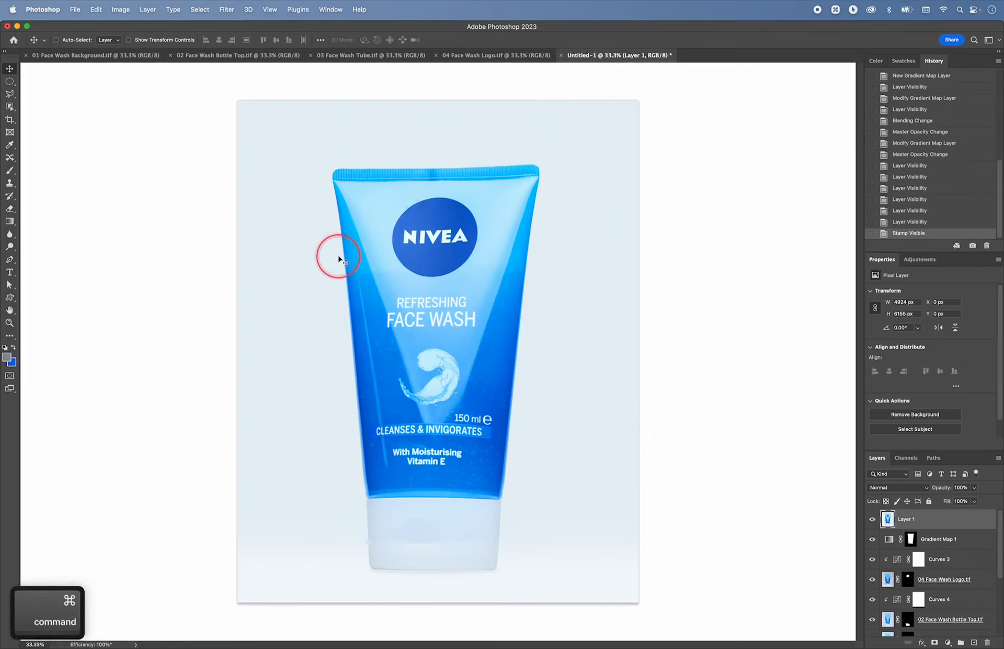
{"action": "key", "text": "super+r"}
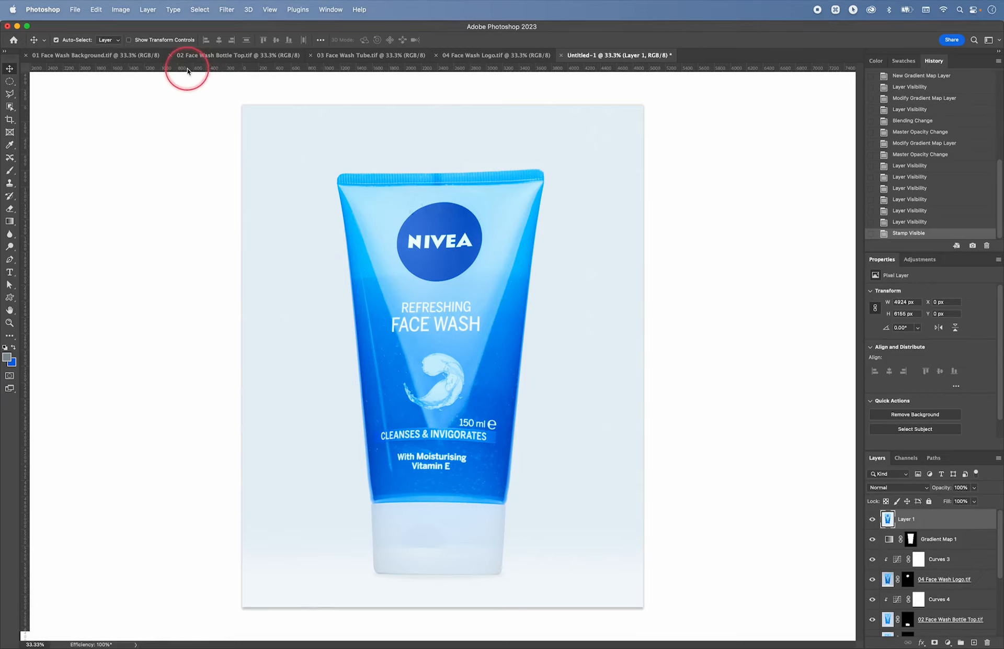
{"action": "left_click_drag", "start_coordinate": [188, 68], "coordinate": [188, 68]}
{"action": "left_click_drag", "start_coordinate": [187, 68], "coordinate": [165, 168]}
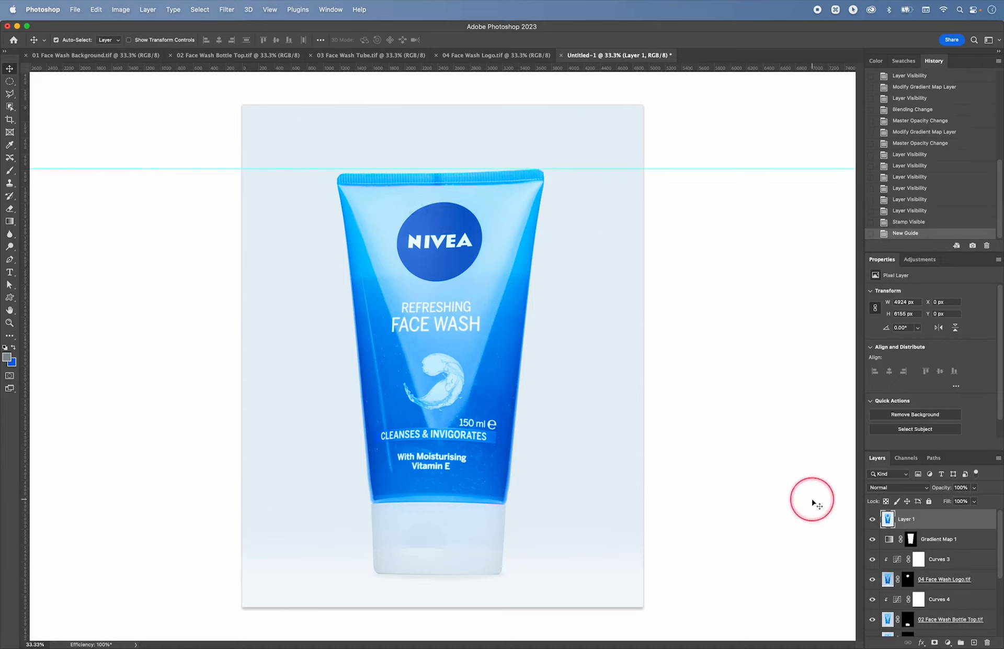
Step: Select the tube from the Face Wash path and distort it, raising its upper-left corner until the seal meets the guide
{"action": "left_click", "coordinate": [934, 458]}
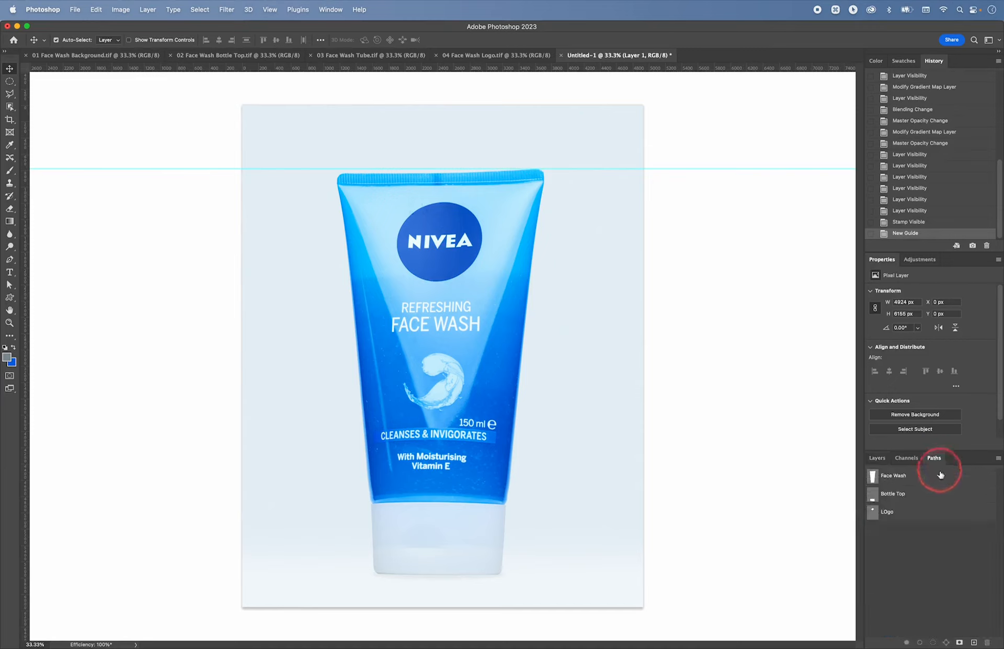
{"action": "left_click", "coordinate": [873, 477], "text": "super"}
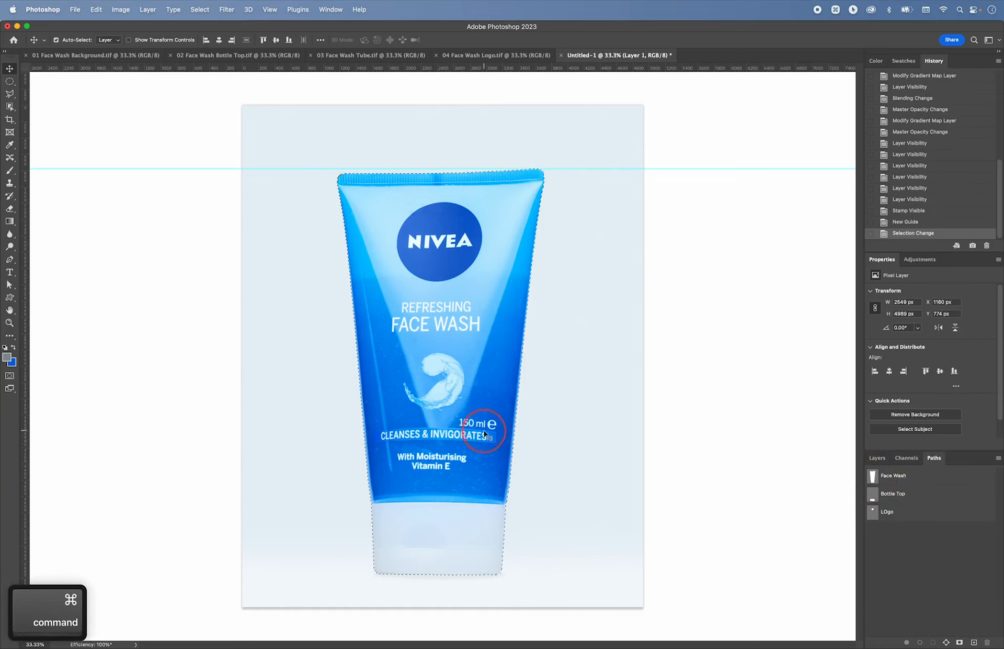
{"action": "key", "text": "super+t"}
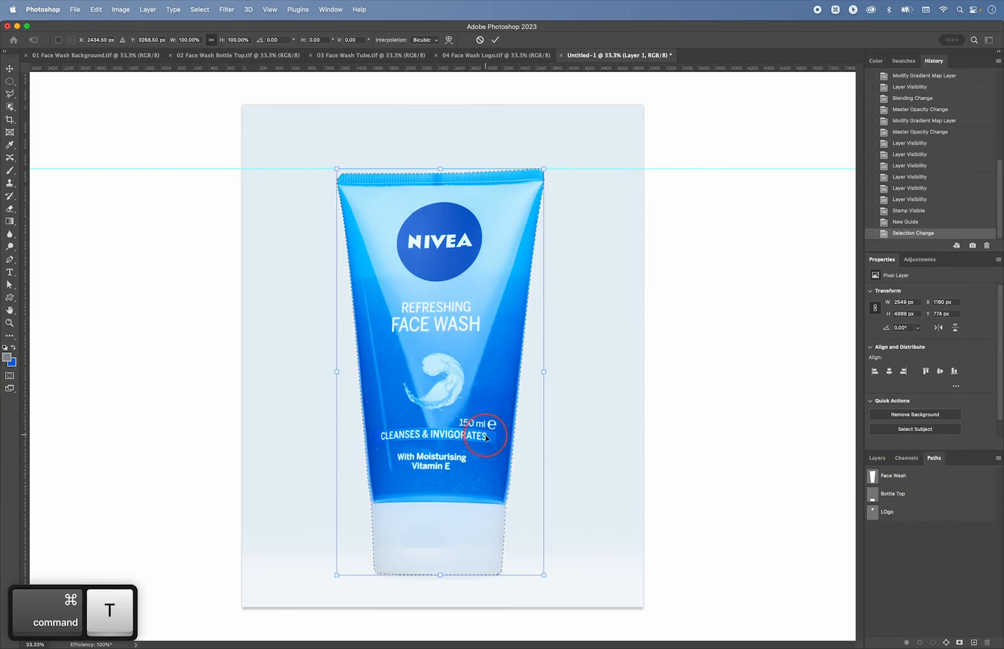
{"action": "right_click", "coordinate": [416, 272]}
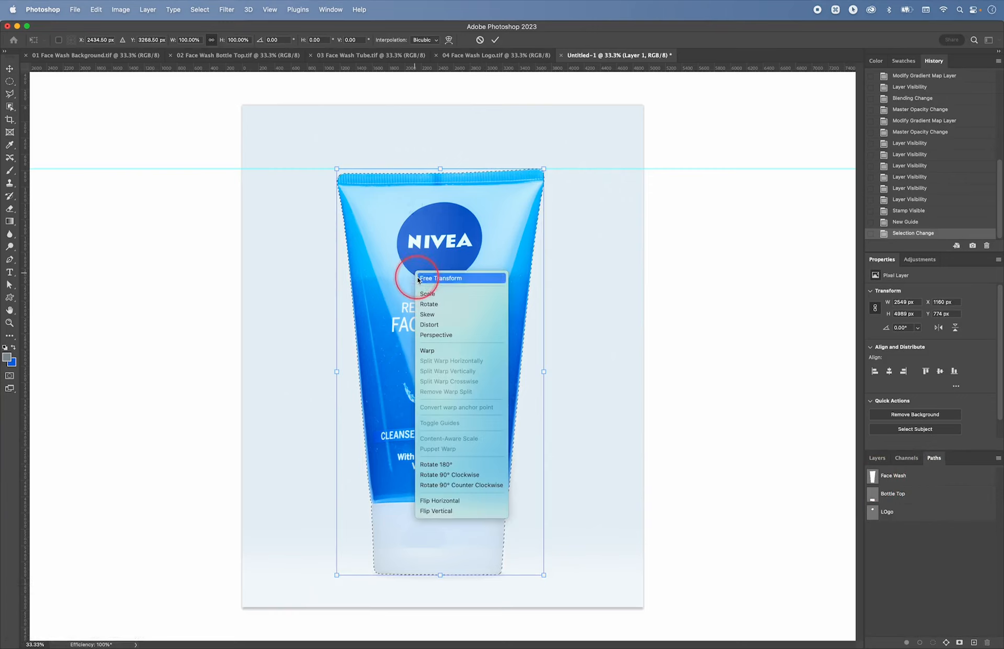
{"action": "left_click", "coordinate": [438, 327]}
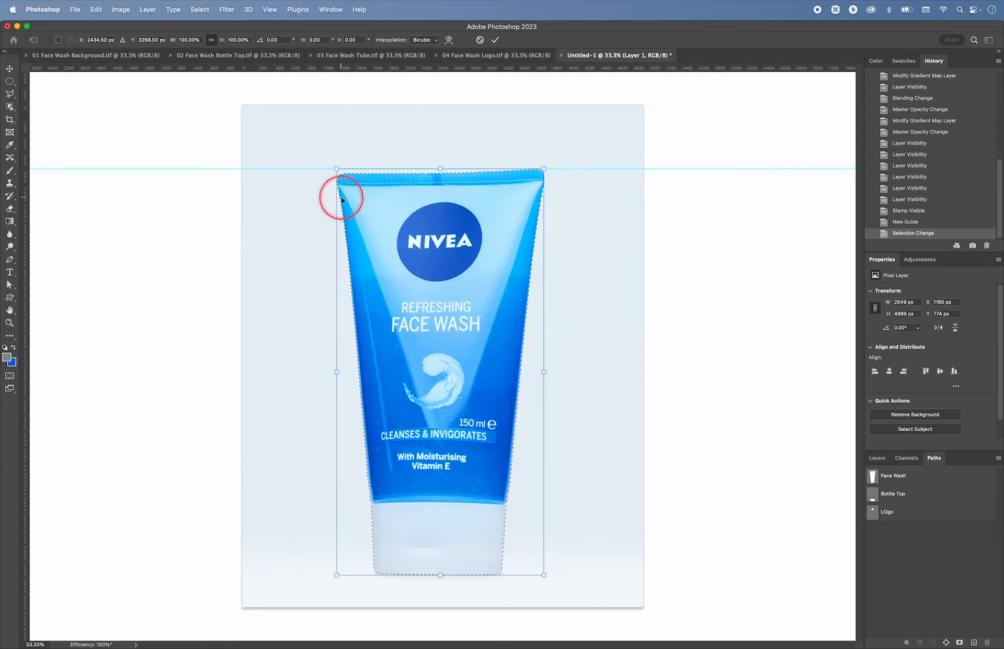
{"action": "key", "text": "super+equal"}
{"action": "key", "text": "super+equal"}
{"action": "key", "text": "super+equal"}
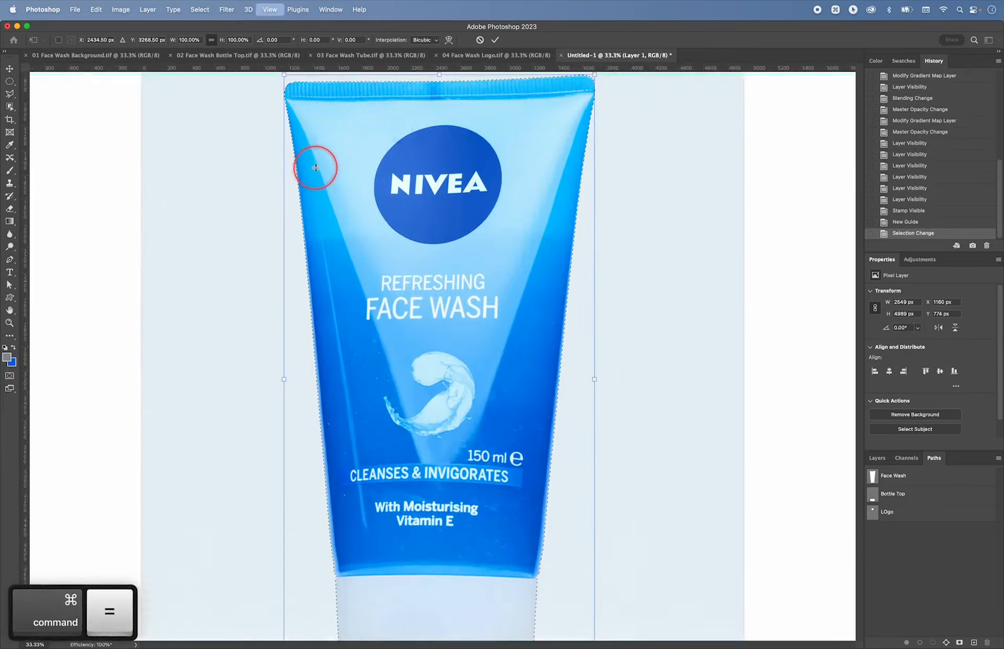
{"action": "key", "text": "space"}
{"action": "left_click_drag", "start_coordinate": [314, 164], "coordinate": [333, 415]}
{"action": "left_click_drag", "start_coordinate": [280, 178], "coordinate": [325, 397]}
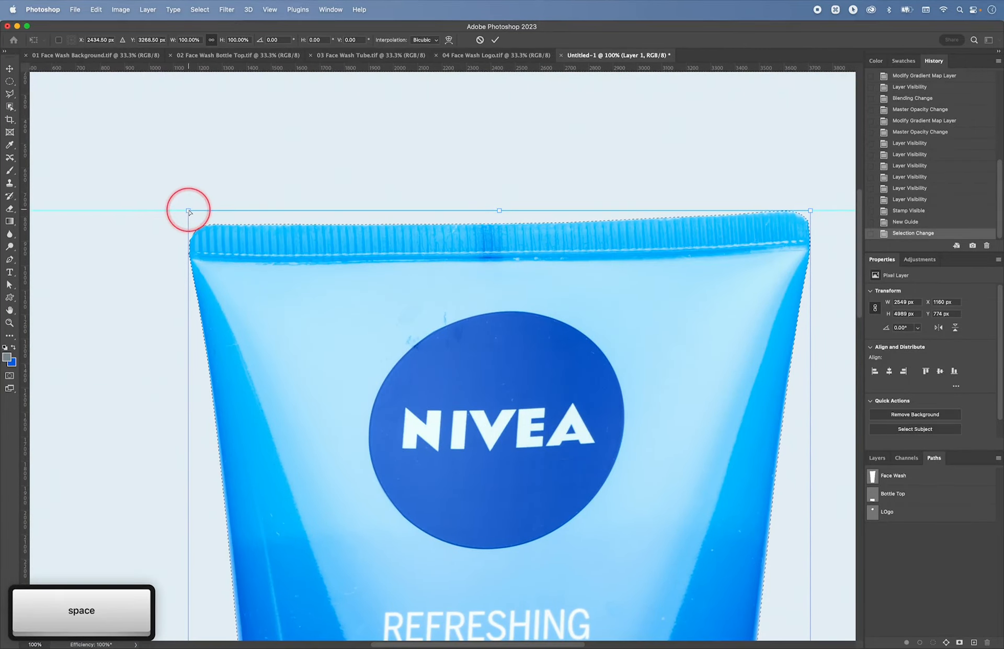
{"action": "left_click_drag", "start_coordinate": [188, 211], "coordinate": [188, 194]}
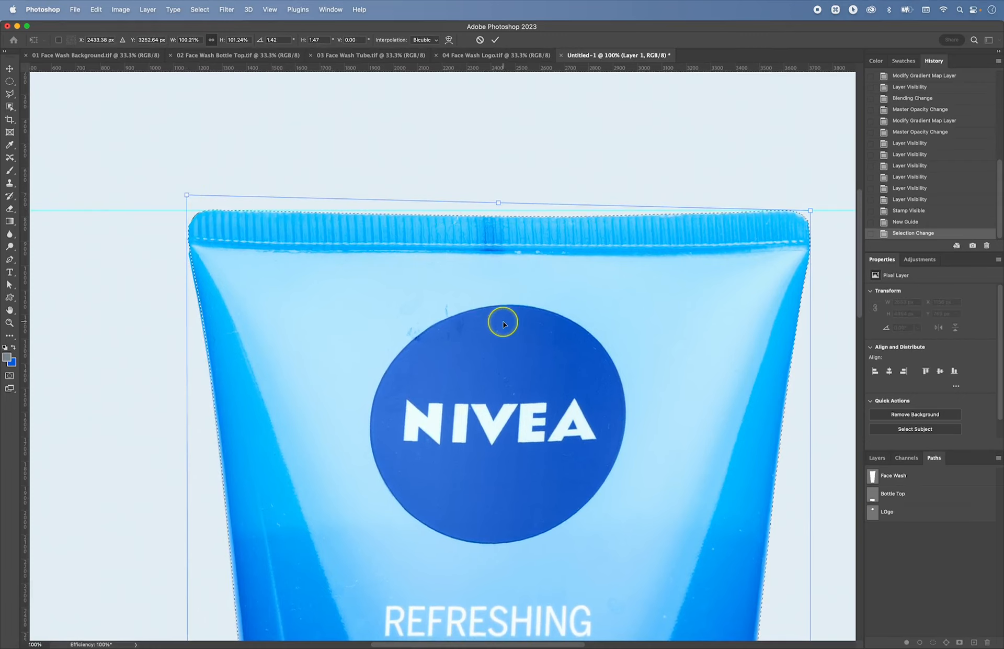
{"action": "double_click", "coordinate": [557, 345]}
Step: Remove the horizontal guide and deselect the tube
{"action": "key", "text": "super+0"}
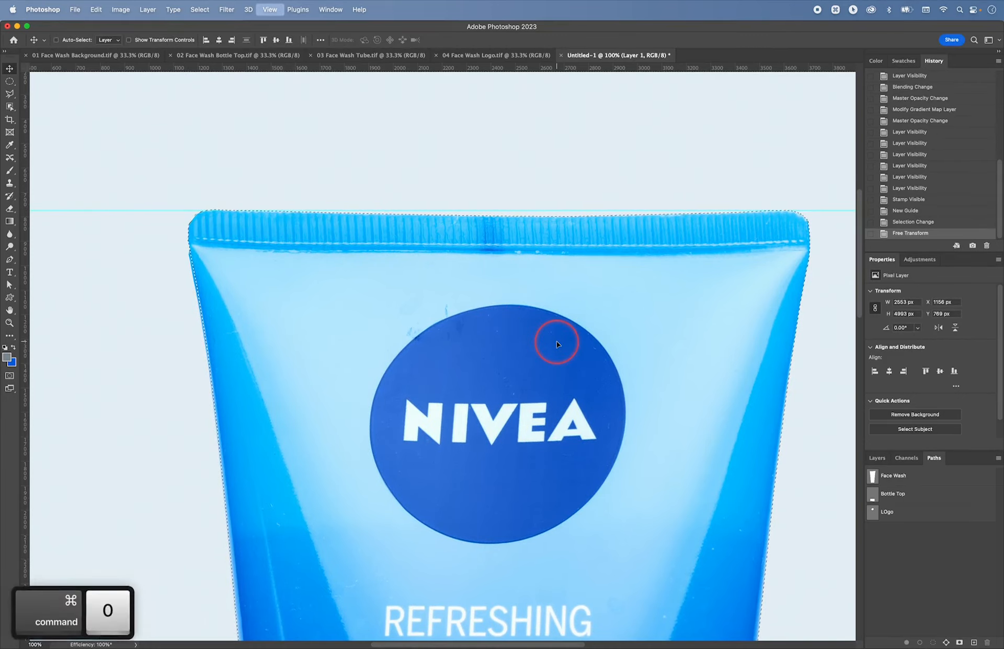
{"action": "key", "text": "super+minus"}
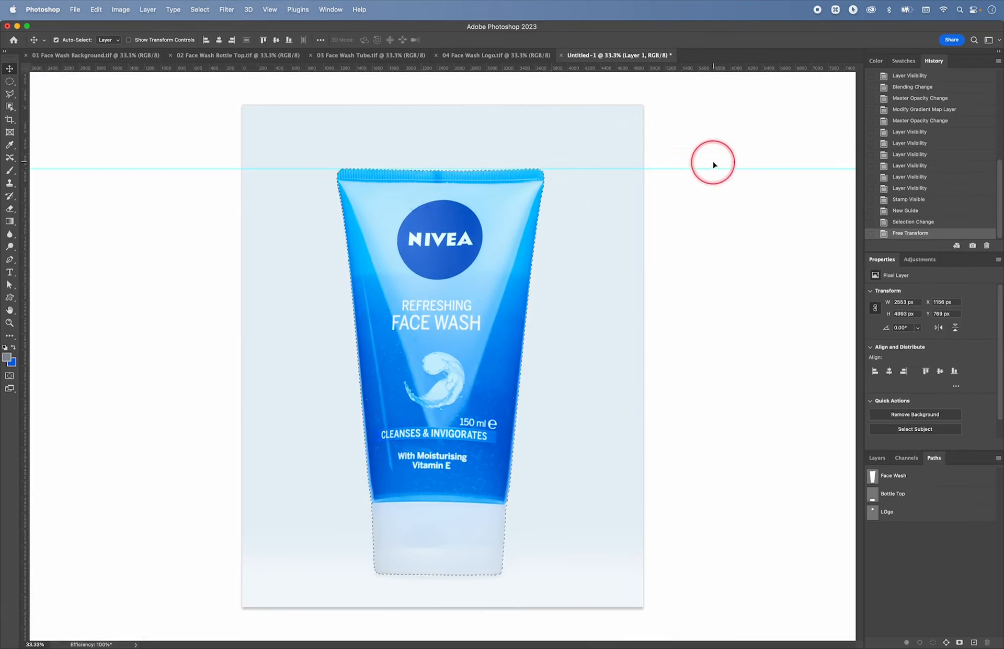
{"action": "left_click_drag", "start_coordinate": [710, 167], "coordinate": [697, 66]}
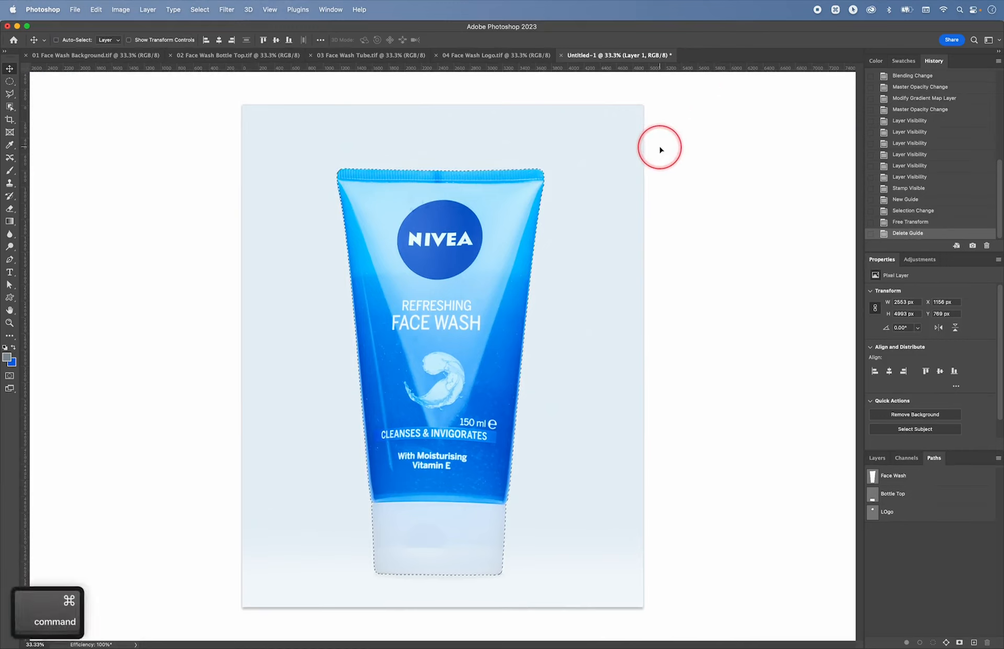
{"action": "key", "text": "super+d"}
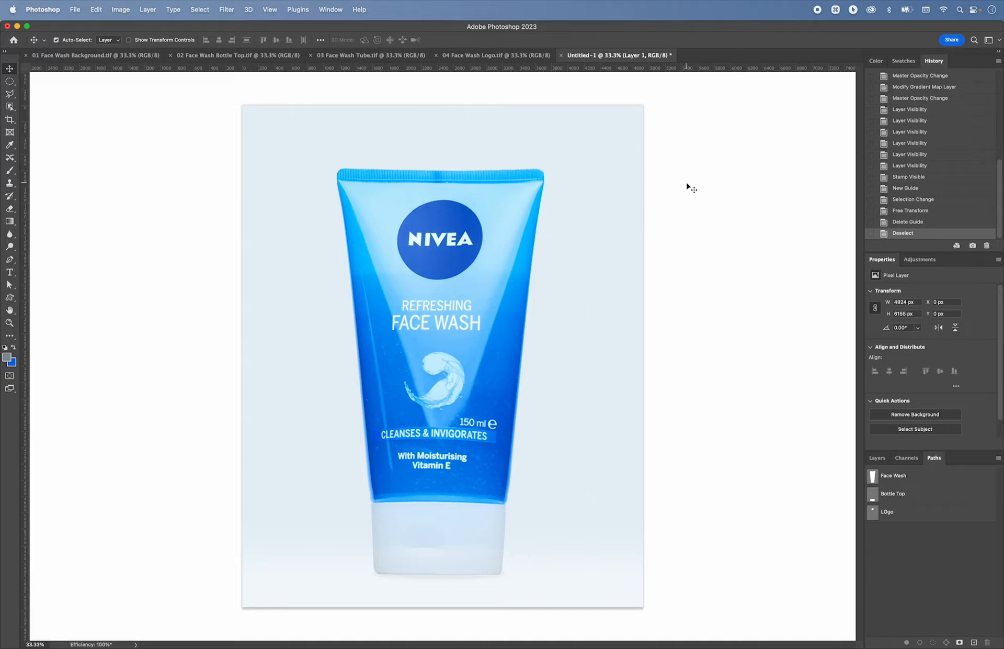
Step: Examine the lower half of the tube at 200% for dust specks and scratches around the printed text
{"action": "key", "text": "super+equal"}
{"action": "key", "text": "super+equal"}
{"action": "key", "text": "super+equal"}
{"action": "key", "text": "super+equal"}
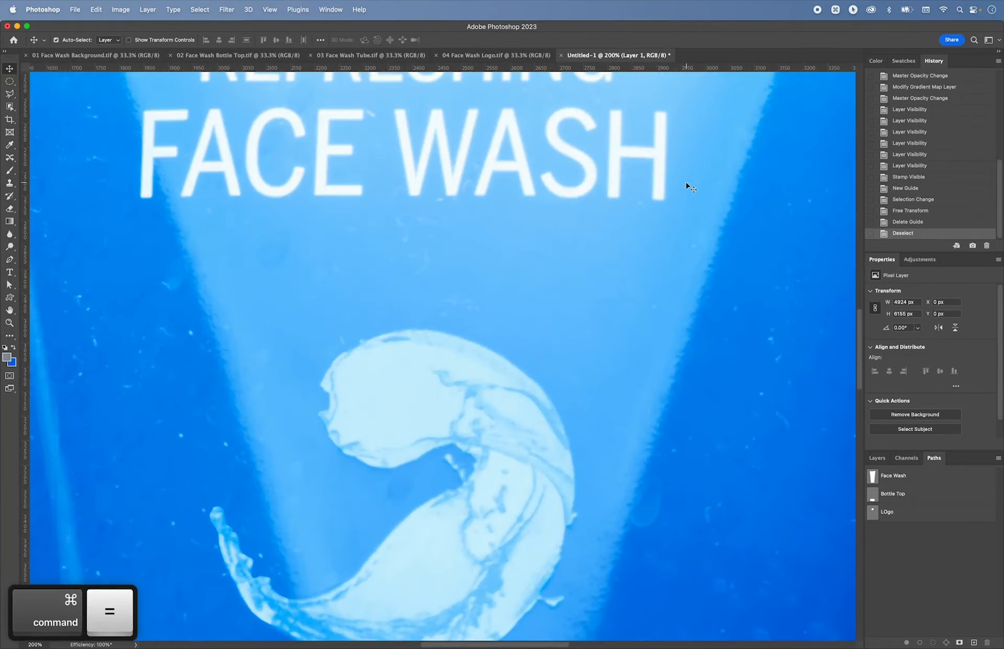
{"action": "key", "text": "space"}
{"action": "left_click_drag", "start_coordinate": [574, 341], "coordinate": [589, 204]}
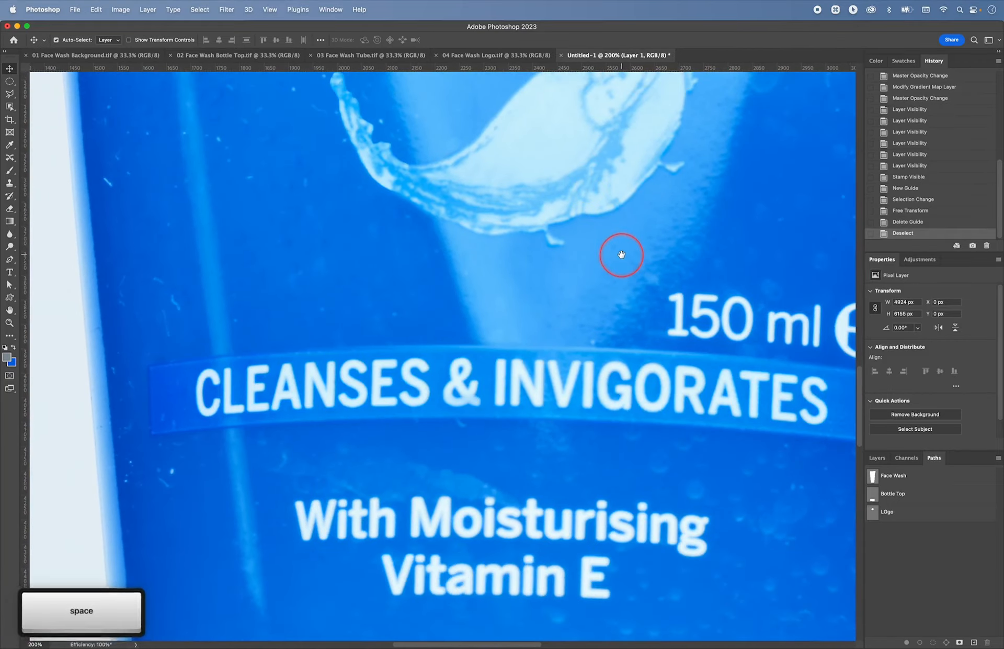
{"action": "left_click_drag", "start_coordinate": [648, 287], "coordinate": [565, 224]}
{"action": "left_click_drag", "start_coordinate": [677, 352], "coordinate": [649, 229]}
{"action": "left_click_drag", "start_coordinate": [635, 279], "coordinate": [611, 243]}
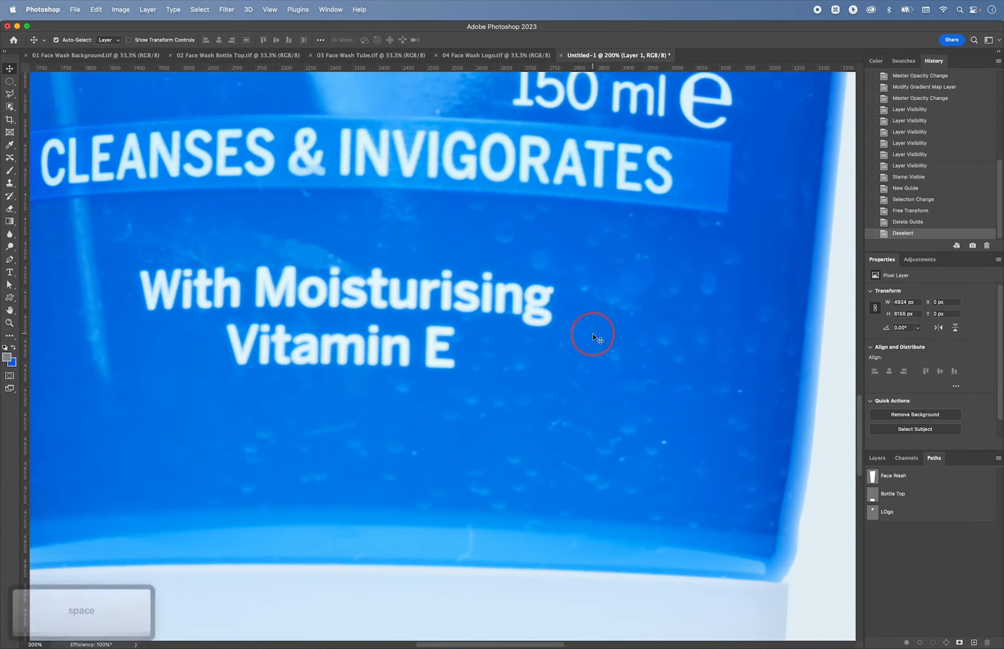
{"action": "key", "text": "space"}
{"action": "left_click_drag", "start_coordinate": [519, 339], "coordinate": [682, 432]}
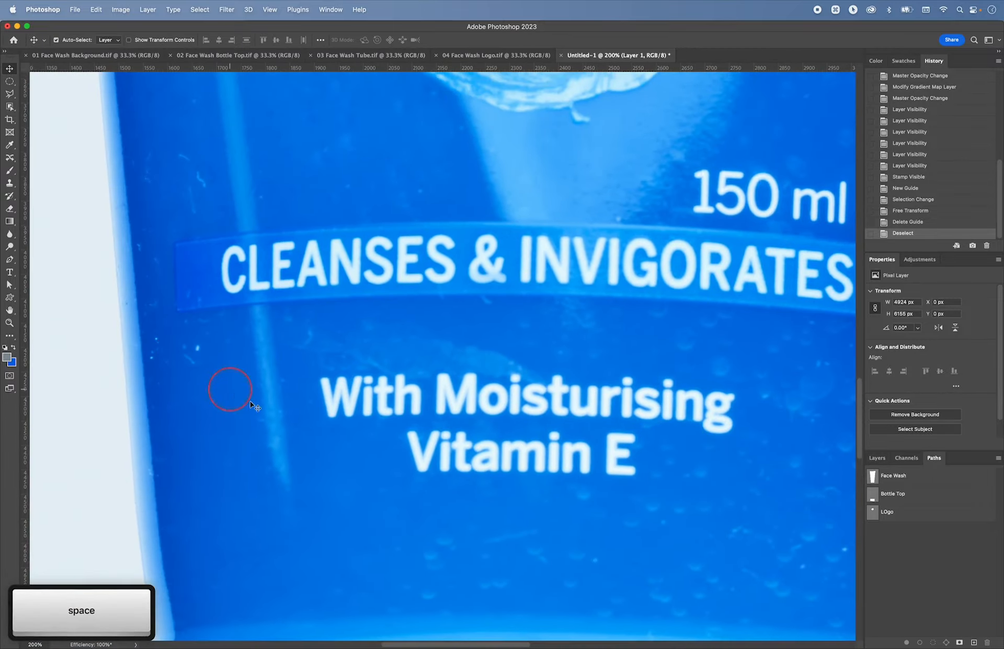
Step: Remove the specks and scratches near the tube's left edge, above and below the CLEANSES & INVIGORATES band, with the Spot Healing Brush on Layer 1
{"action": "left_click", "coordinate": [877, 457]}
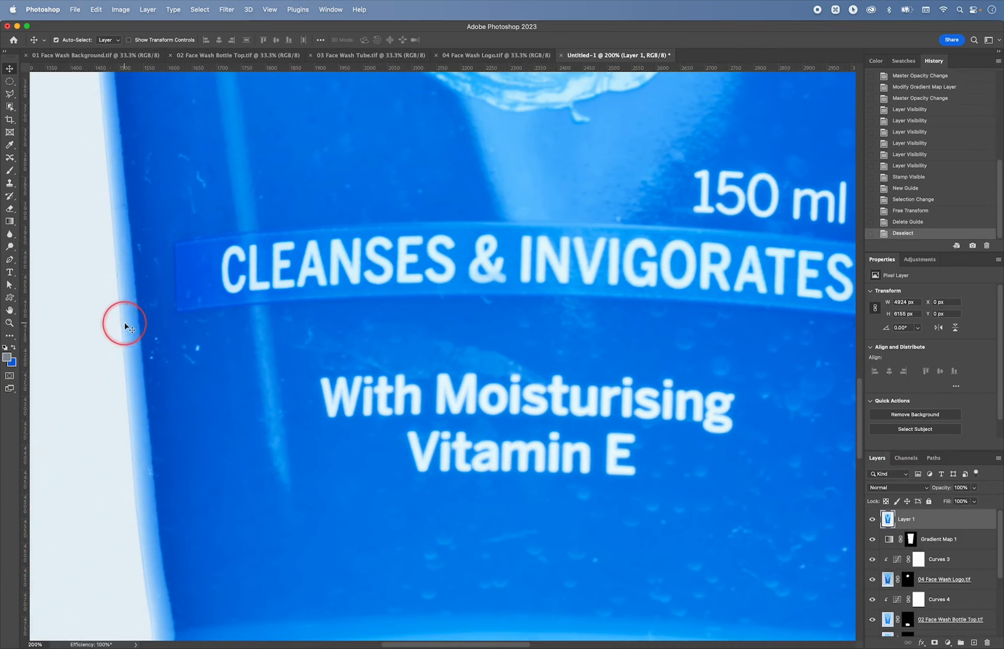
{"action": "key", "text": "j"}
{"action": "left_click", "coordinate": [10, 158]}
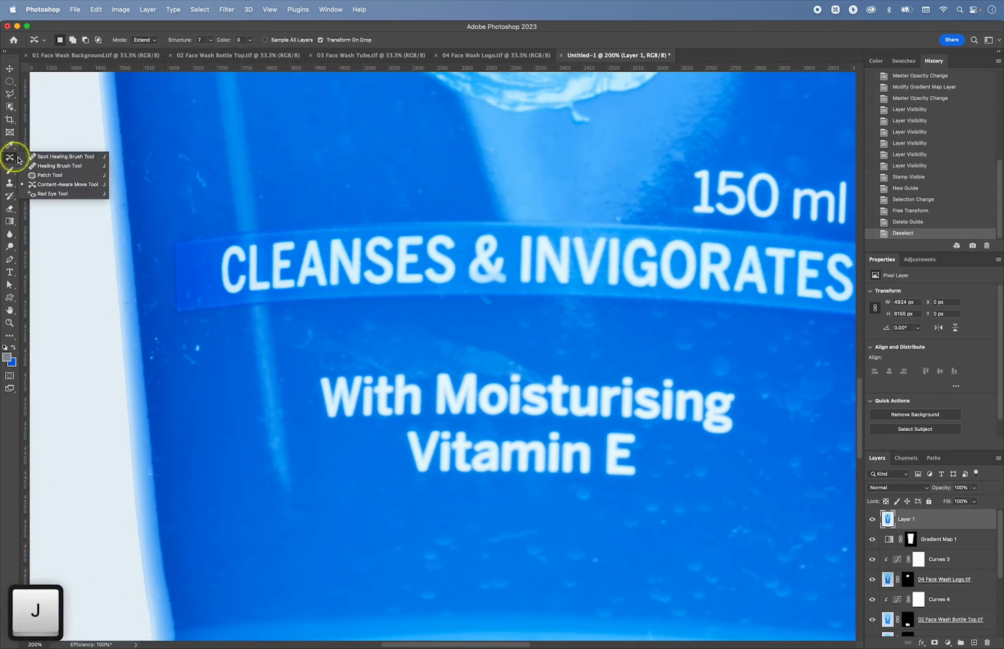
{"action": "left_click", "coordinate": [66, 156]}
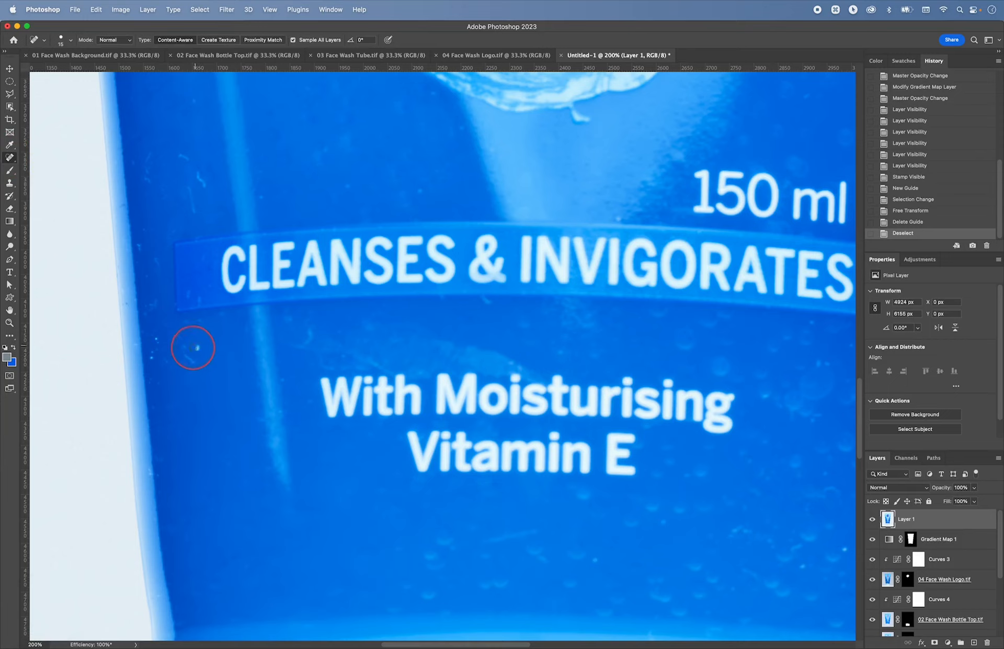
{"action": "left_click", "coordinate": [196, 348]}
{"action": "left_click", "coordinate": [189, 358]}
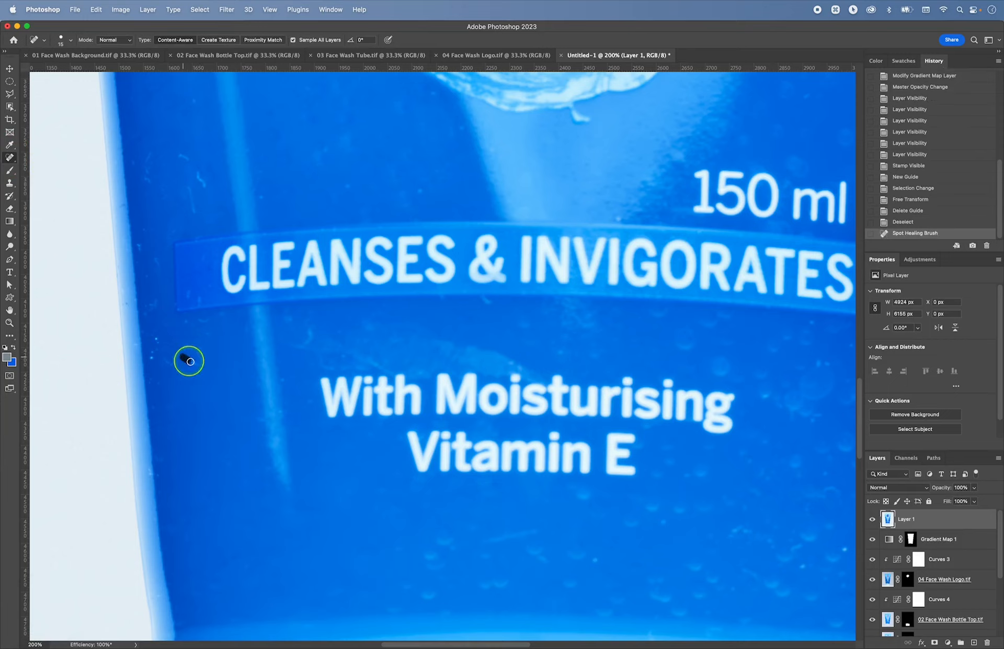
{"action": "left_click", "coordinate": [154, 341]}
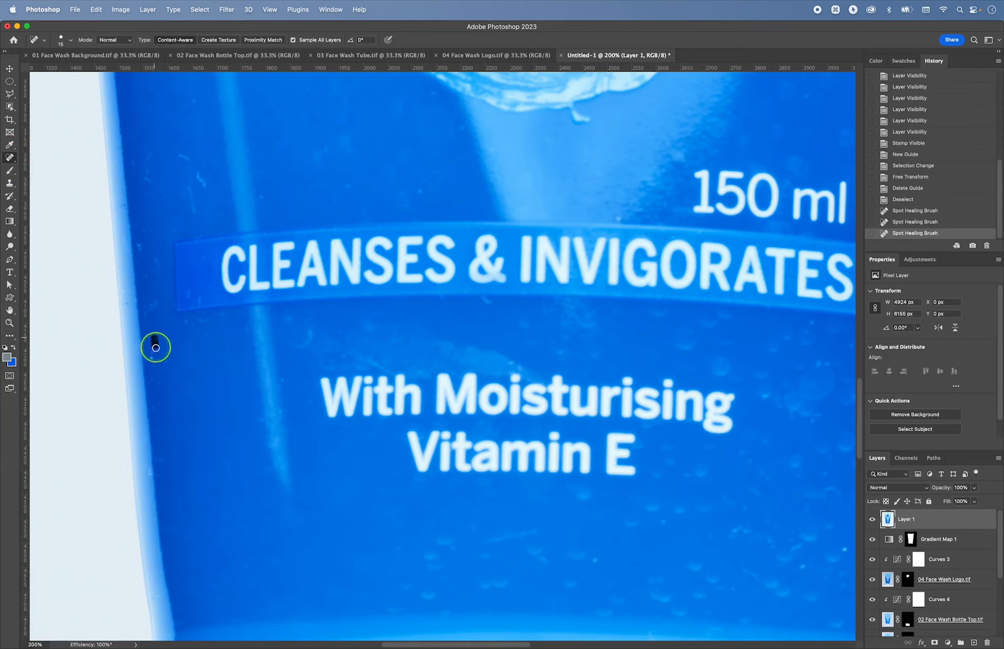
{"action": "left_click", "coordinate": [152, 355]}
{"action": "left_click", "coordinate": [190, 162]}
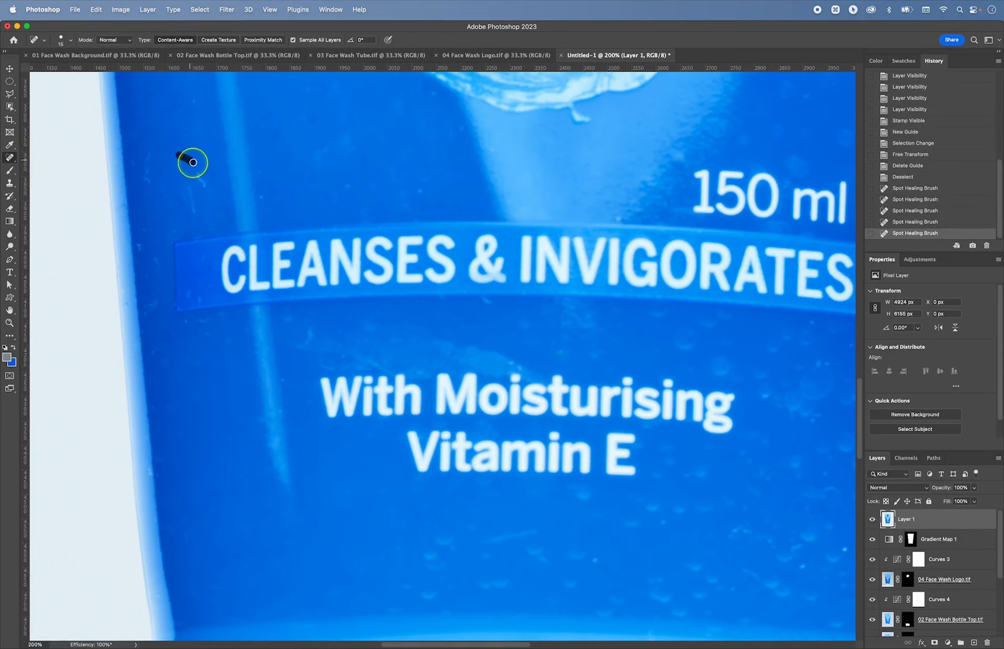
{"action": "left_click", "coordinate": [204, 186]}
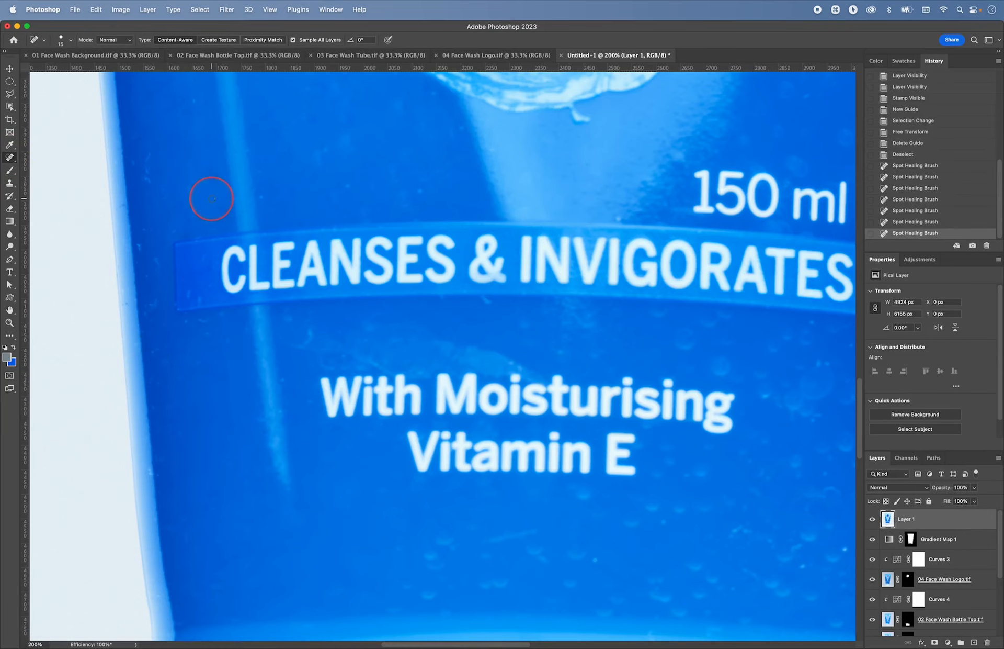
Step: Heal the small scratch above the NIVEA lettering inside the logo circle, working at 300% zoom
{"action": "key", "text": "super+minus"}
{"action": "key", "text": "space"}
{"action": "left_click_drag", "start_coordinate": [385, 219], "coordinate": [316, 394]}
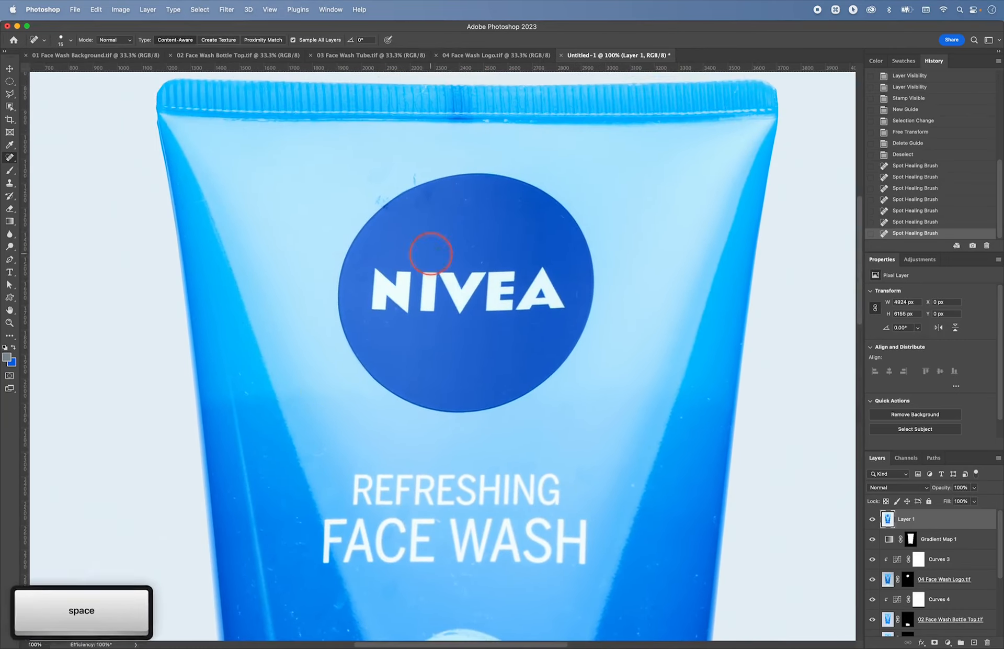
{"action": "key", "text": "super+equal"}
{"action": "key", "text": "super+equal"}
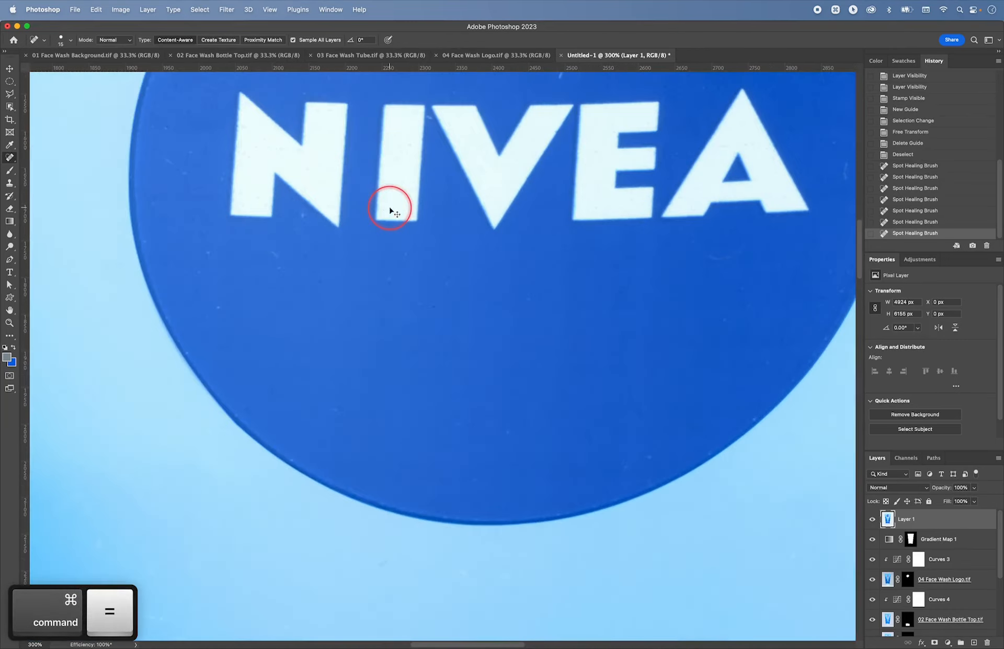
{"action": "key", "text": "space"}
{"action": "left_click_drag", "start_coordinate": [390, 207], "coordinate": [319, 447]}
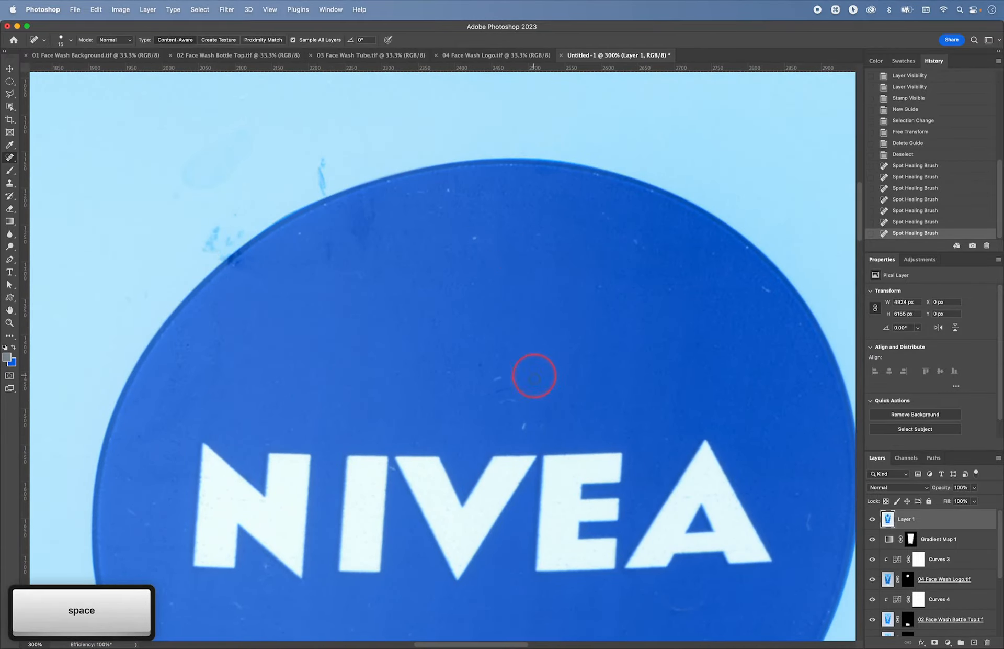
{"action": "left_click", "coordinate": [501, 382]}
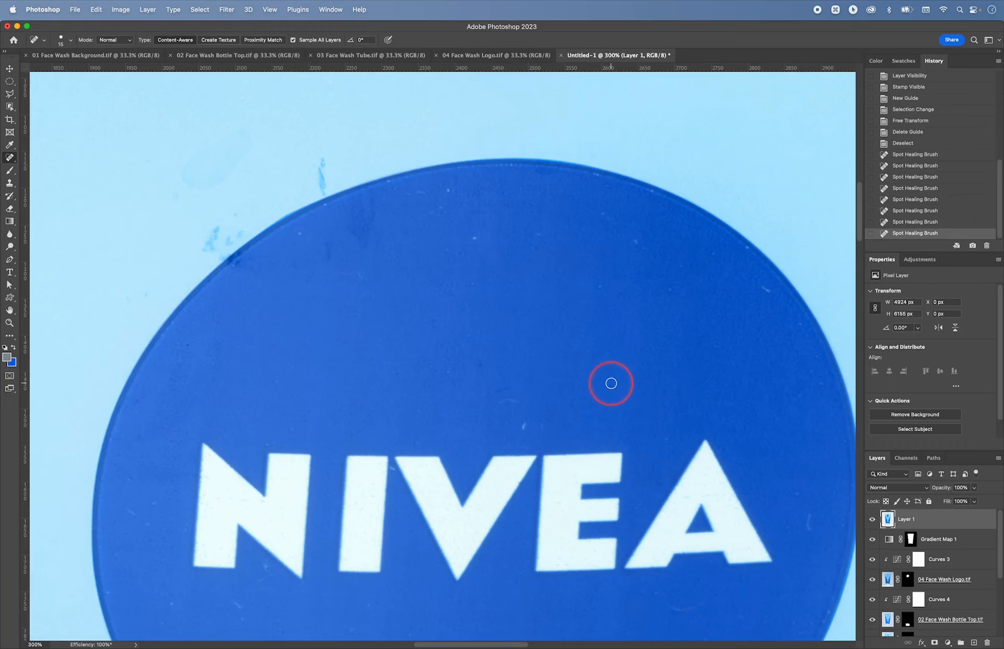
Step: Compare the whole retouched composite with the original 03 Face Wash Tube.tif, ending on the composite document
{"action": "key", "text": "super+0"}
{"action": "key", "text": "super+minus"}
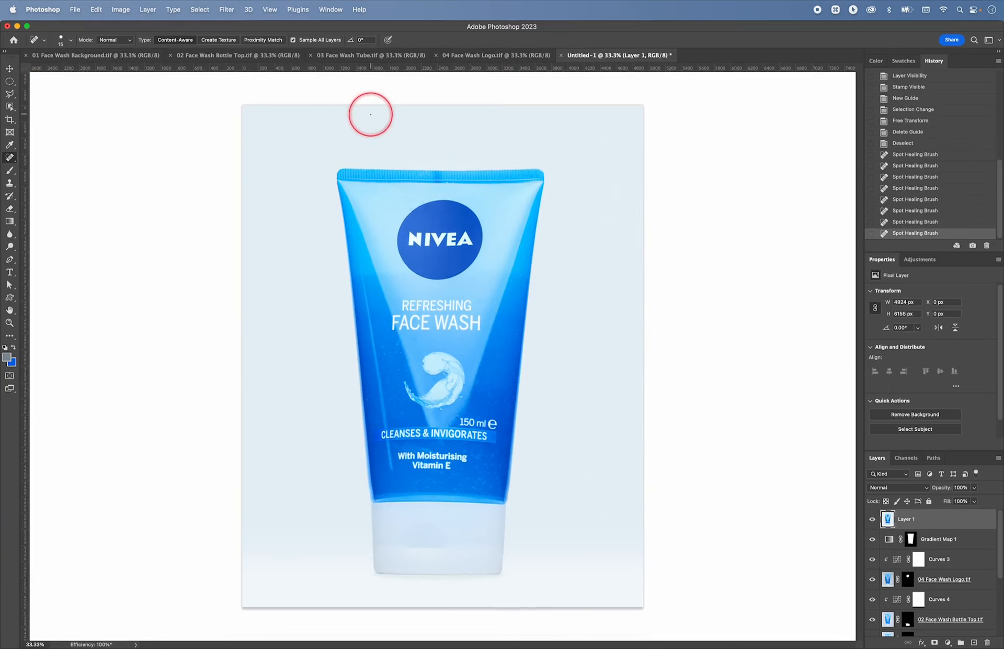
{"action": "left_click", "coordinate": [361, 56]}
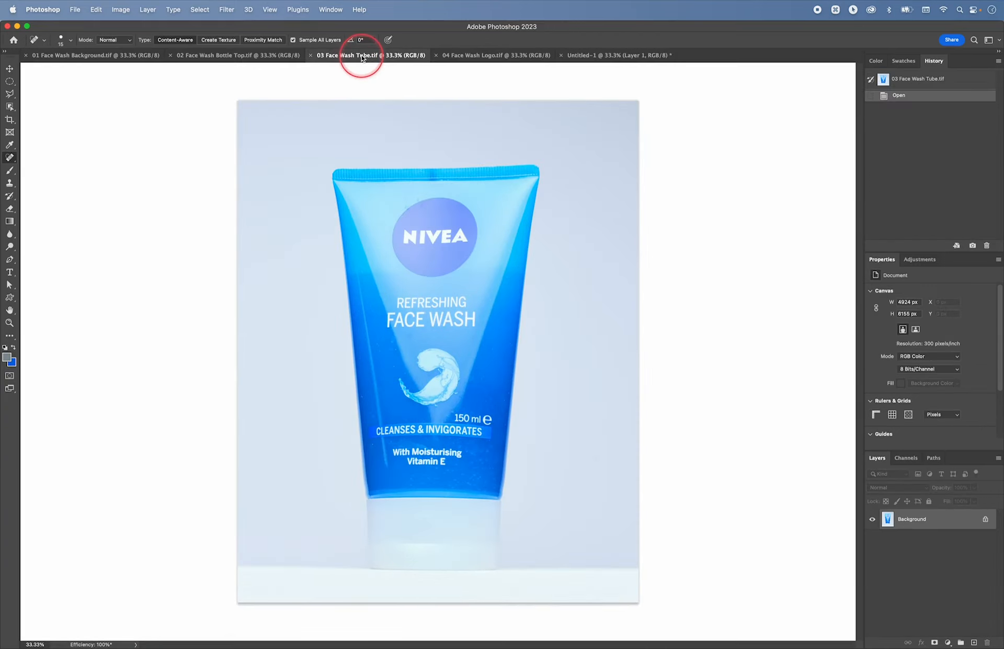
{"action": "left_click", "coordinate": [612, 56]}
{"action": "key", "text": "super+r"}
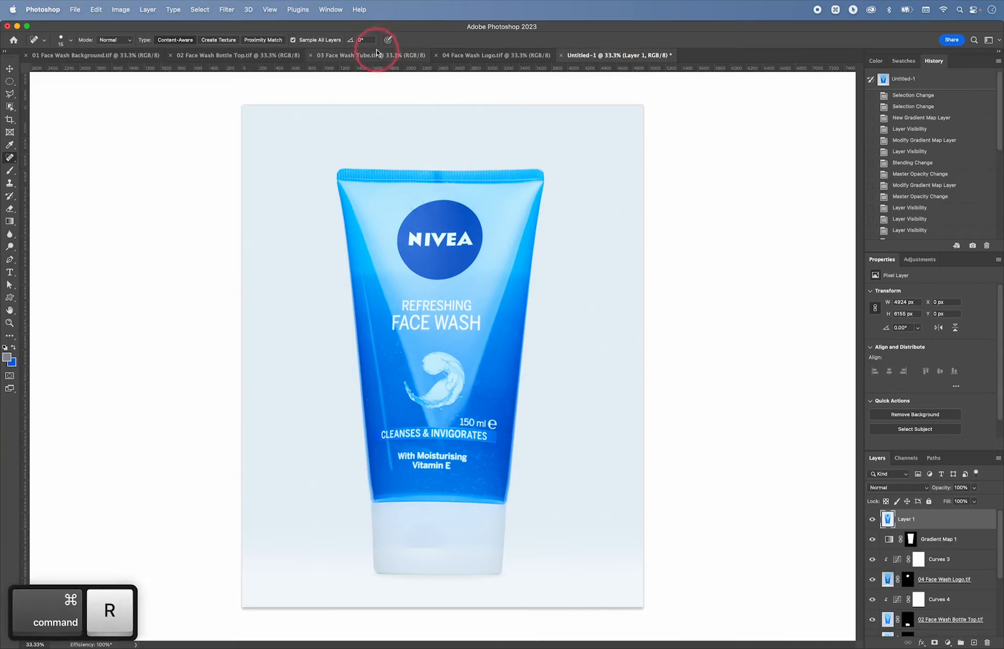
{"action": "left_click", "coordinate": [372, 55]}
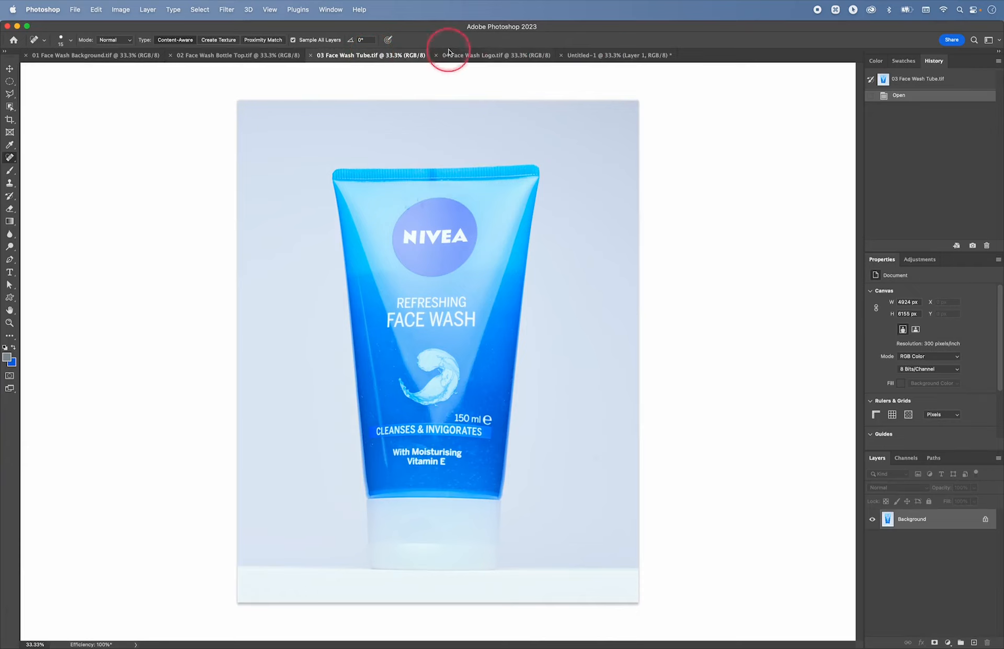
{"action": "left_click", "coordinate": [611, 55]}
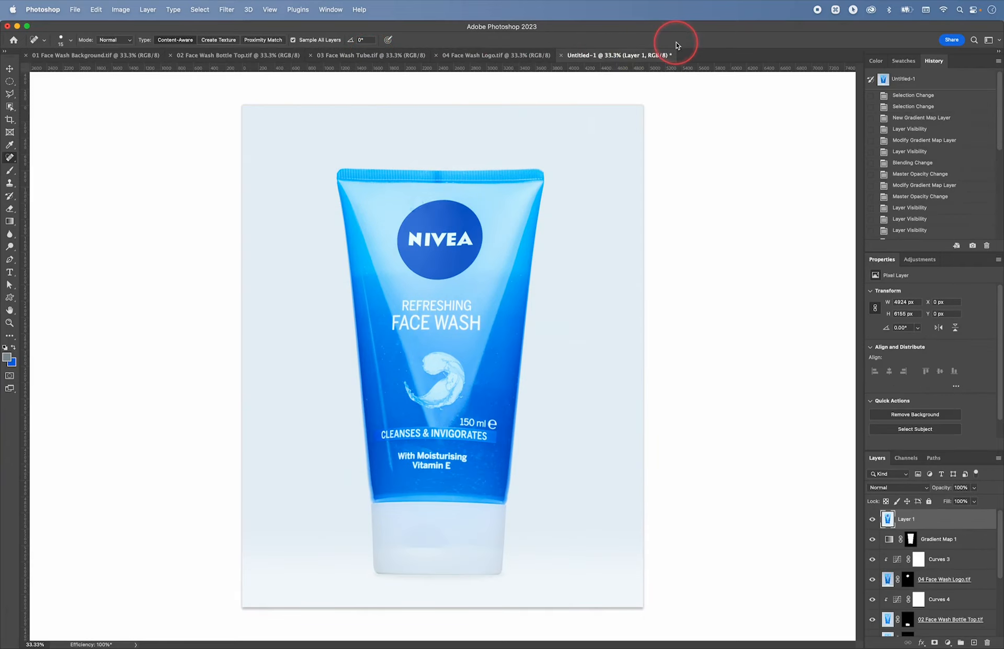